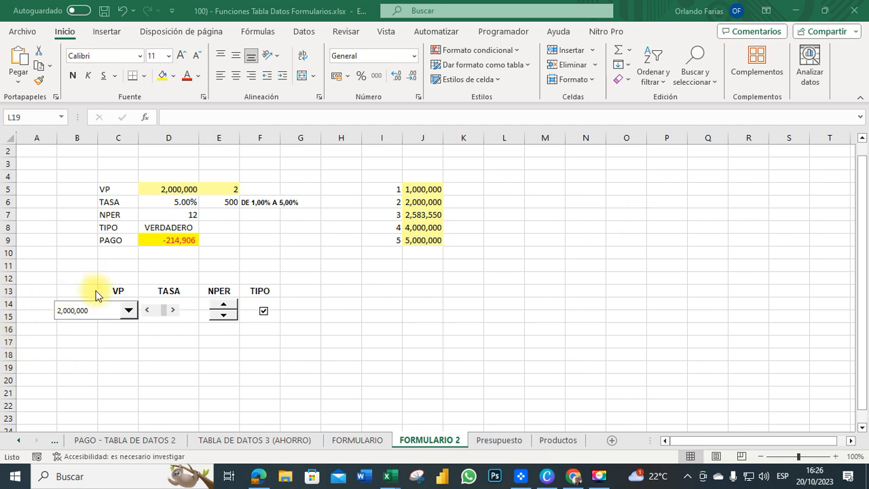
- Copy the VP, TASA, NPER and TIPO headings from C13:F13 to M13:P13
click(116, 288)
drag(116, 288, 273, 287)
key(ctrl+c)
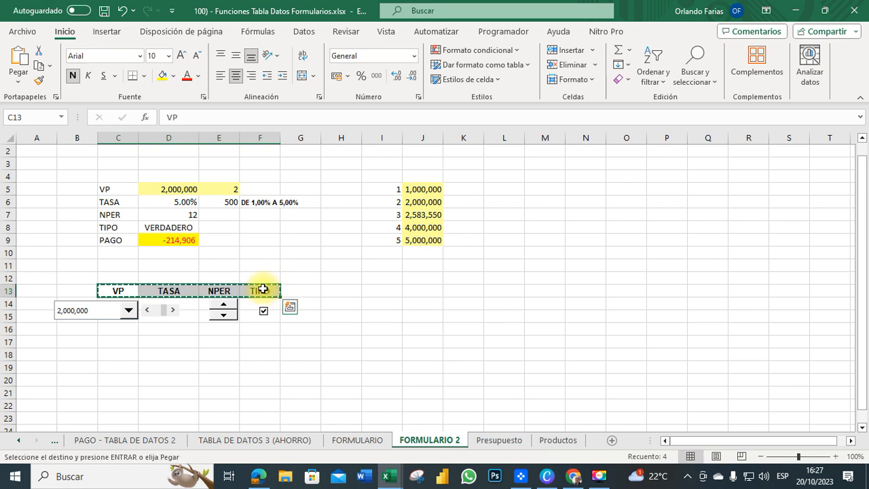
click(538, 293)
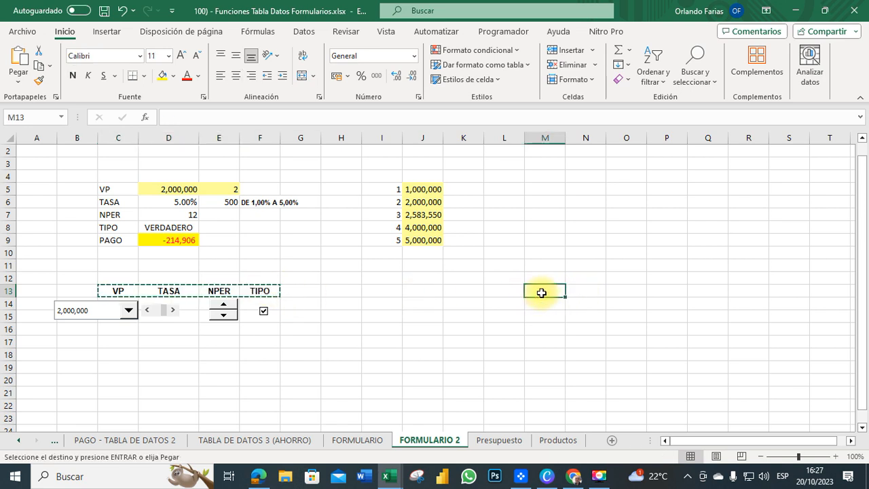
key(ctrl+v)
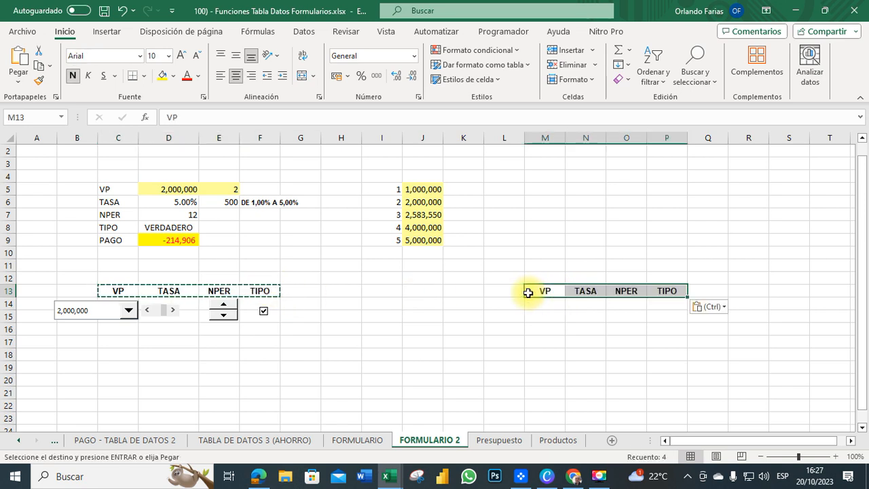
click(548, 329)
key(Escape)
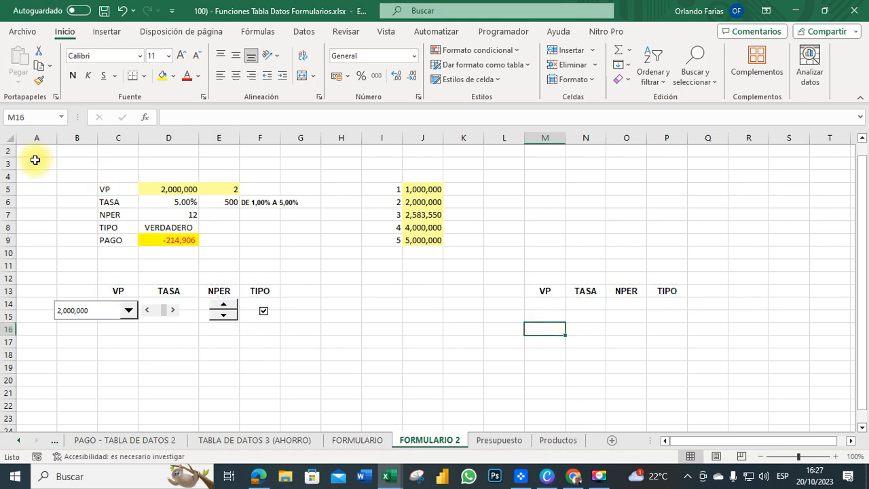
- Copy the VP, TASA, NPER, TIPO and PAGO labels from C5:C9 to M5:M9
drag(112, 189, 115, 233)
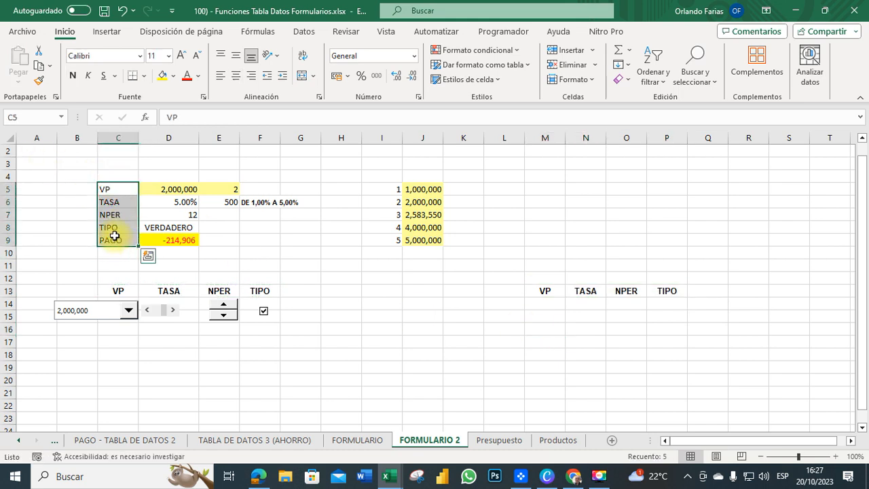
key(ctrl+c)
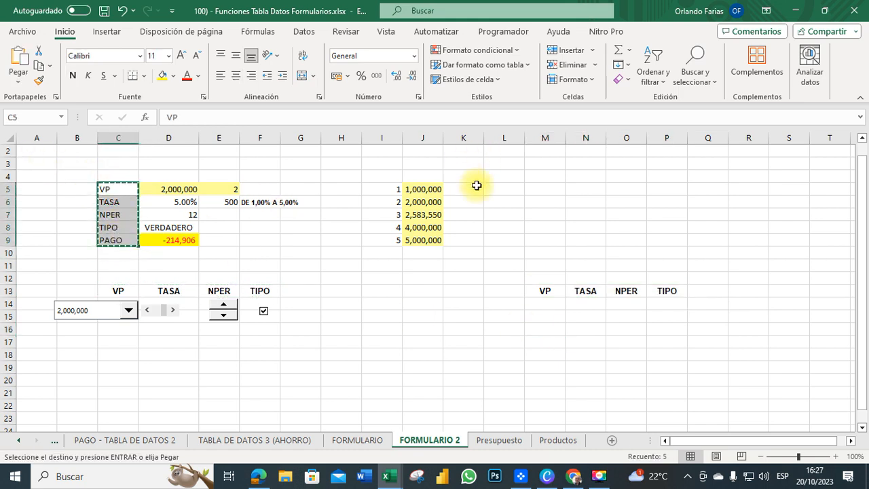
click(552, 190)
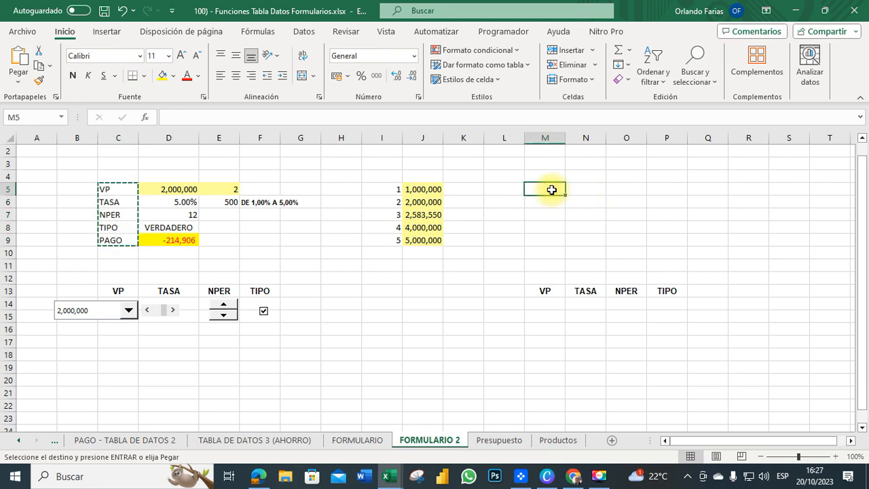
key(ctrl+v)
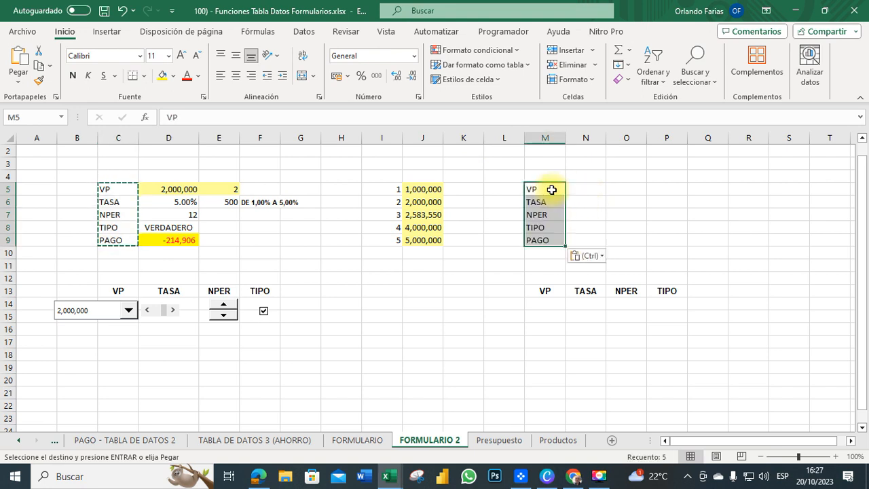
click(626, 202)
- Copy the list of loan amounts in J5:J9 to S5:S9
drag(388, 189, 424, 240)
click(459, 186)
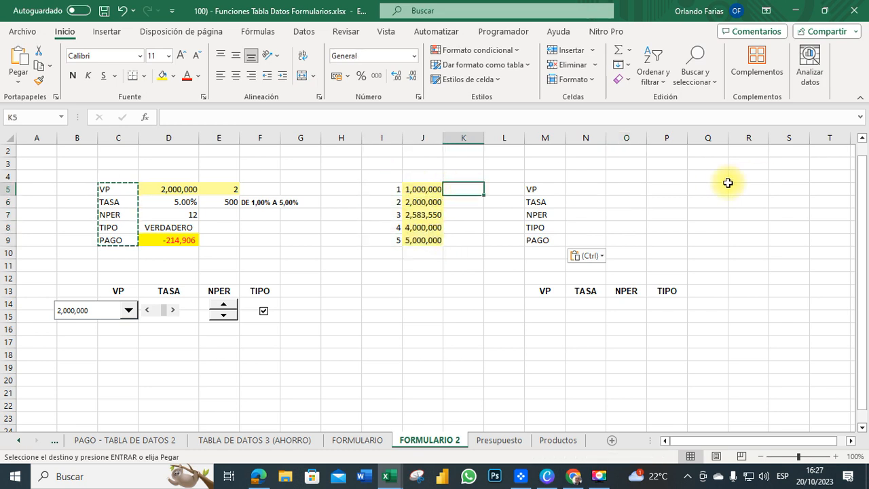
click(789, 192)
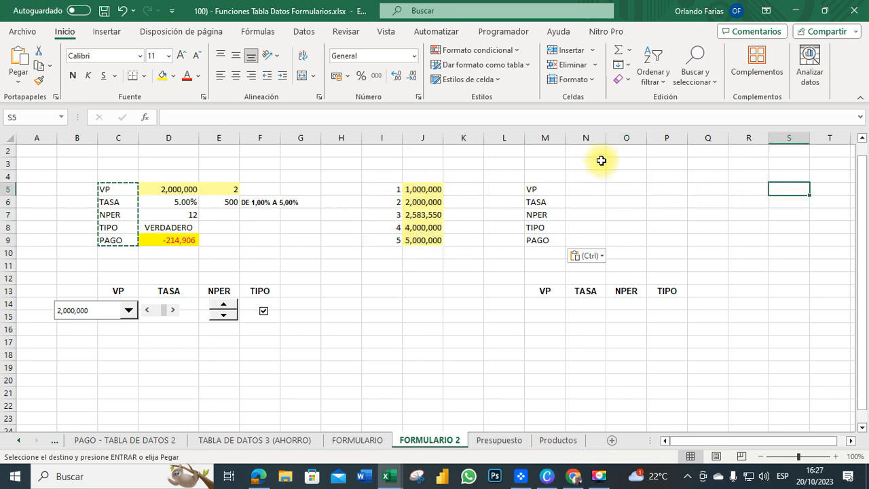
drag(416, 189, 421, 235)
key(ctrl+c)
click(786, 190)
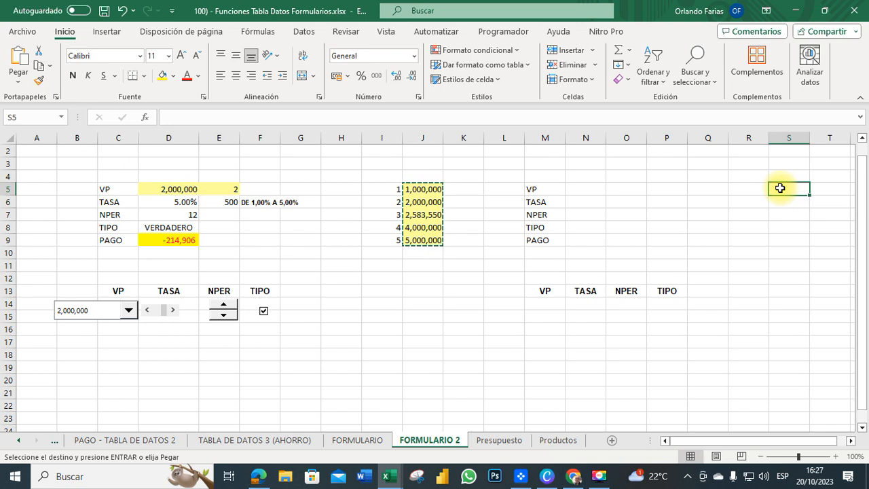
key(ctrl+v)
click(767, 285)
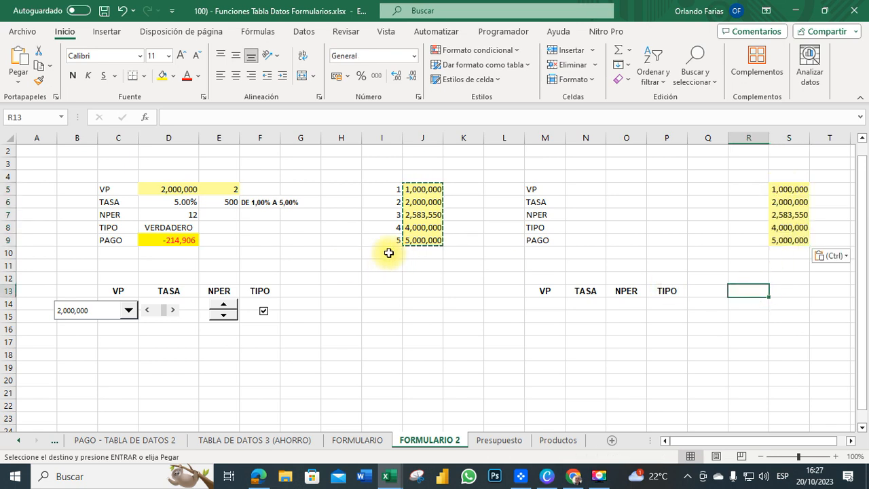
key(Escape)
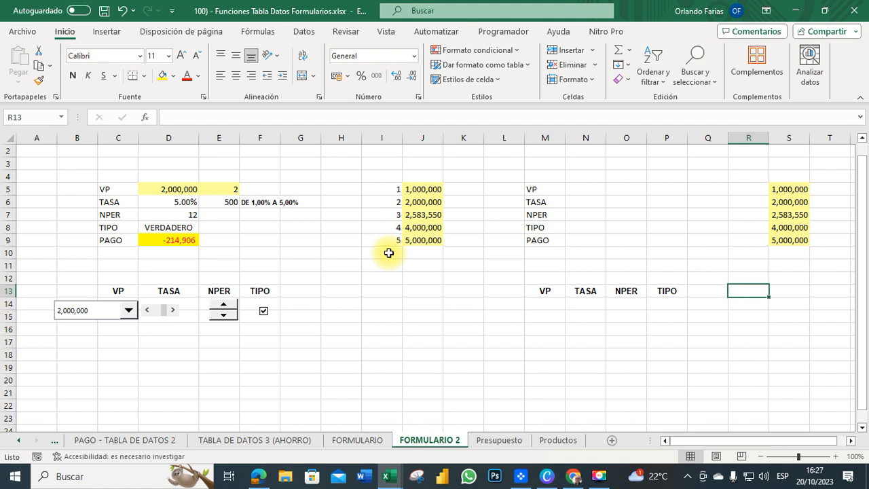
- Enter 2000000 as the VP value in cell N5
click(569, 203)
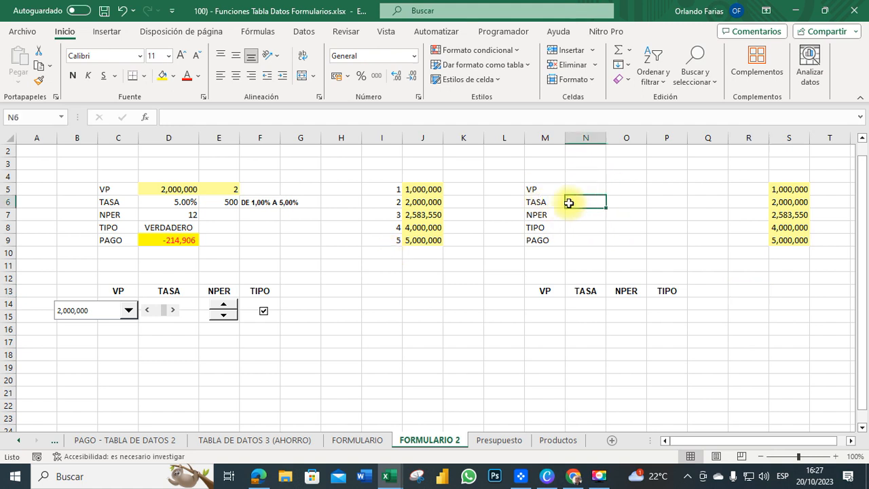
click(581, 192)
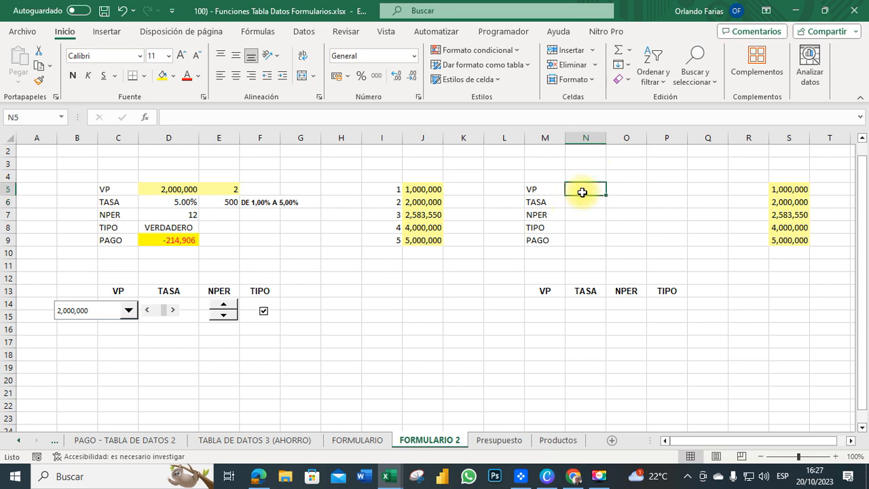
double_click(582, 192)
text(200000)
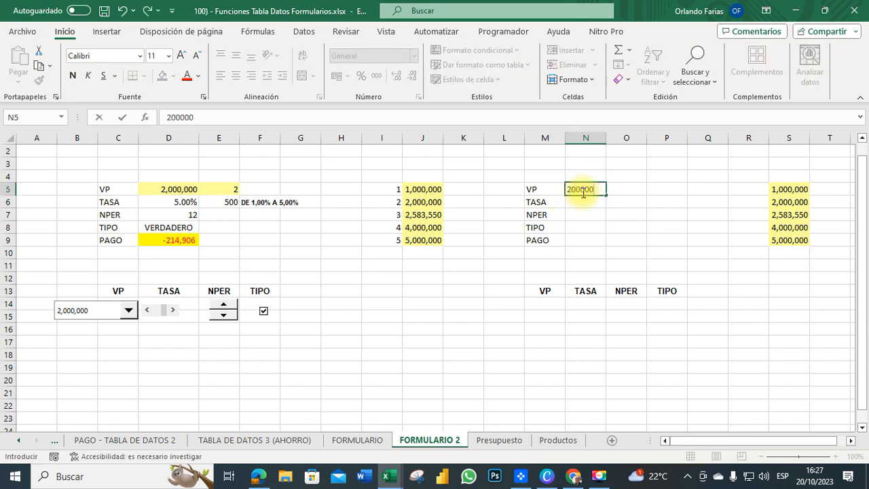
text(0)
key(Return)
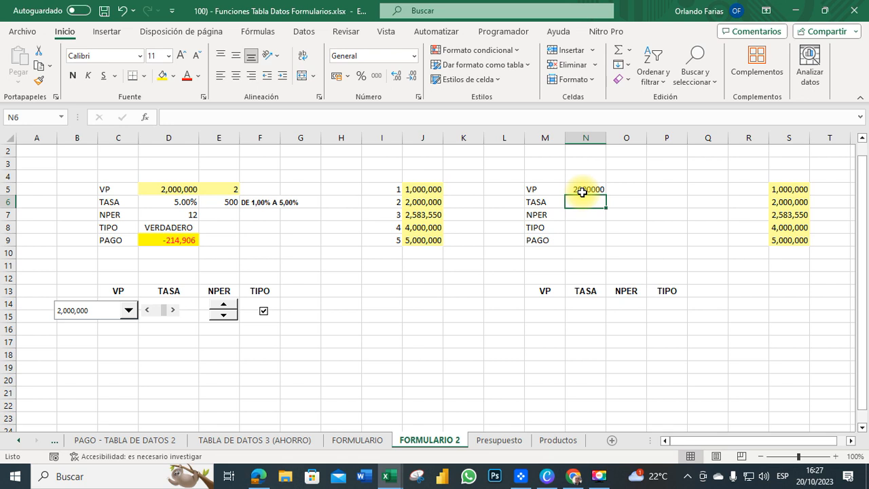
- Format the VP value in N5 with thousands separators and no decimals
click(582, 191)
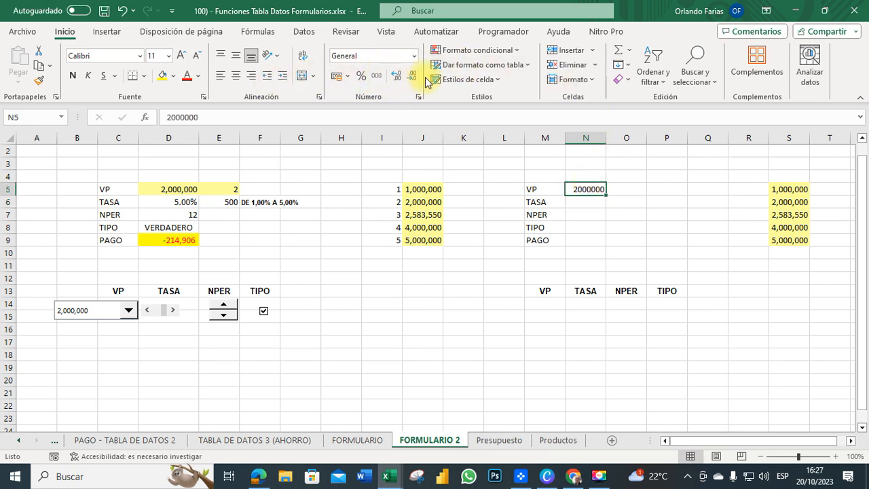
click(376, 76)
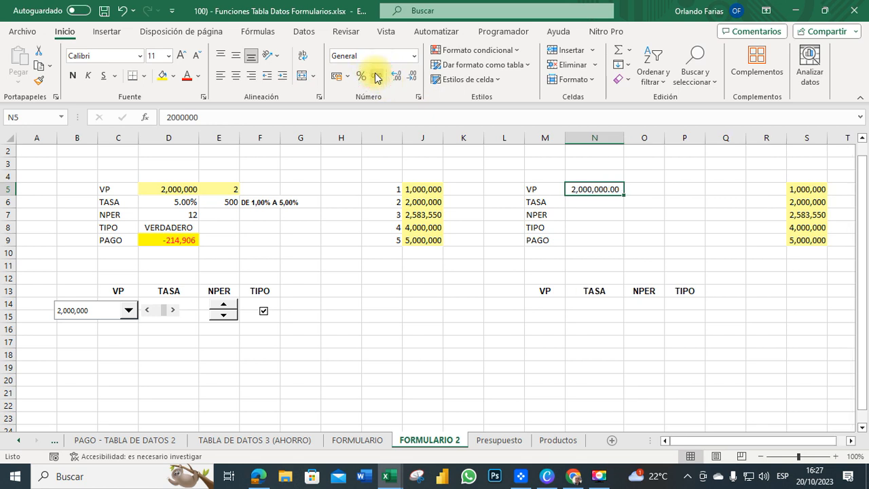
click(412, 76)
click(411, 76)
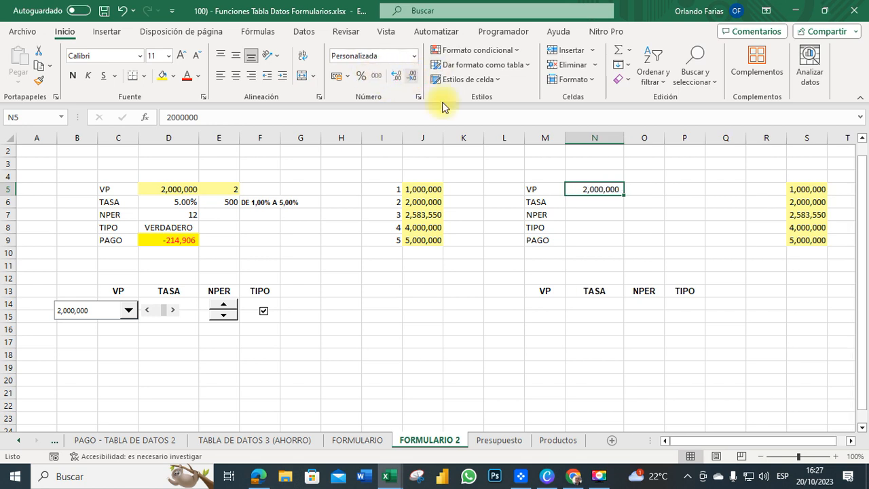
- Enter 5% as the TASA value in N6 and show it with two decimals
click(592, 201)
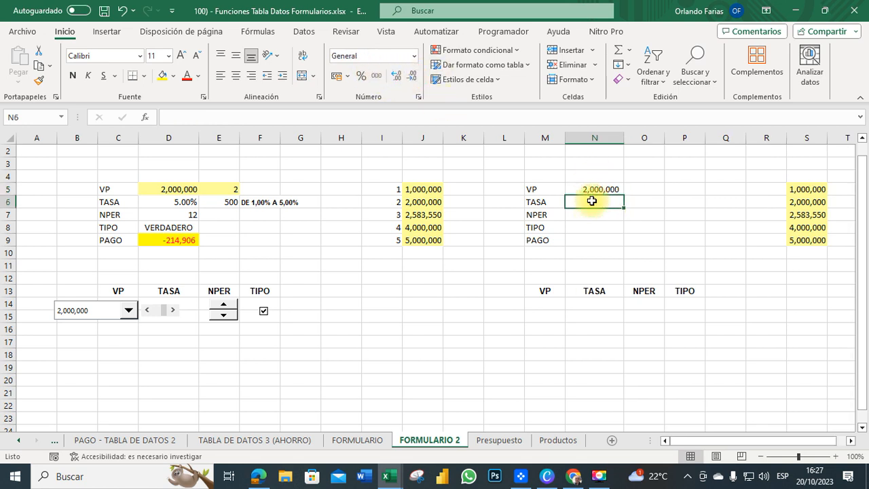
text(5)
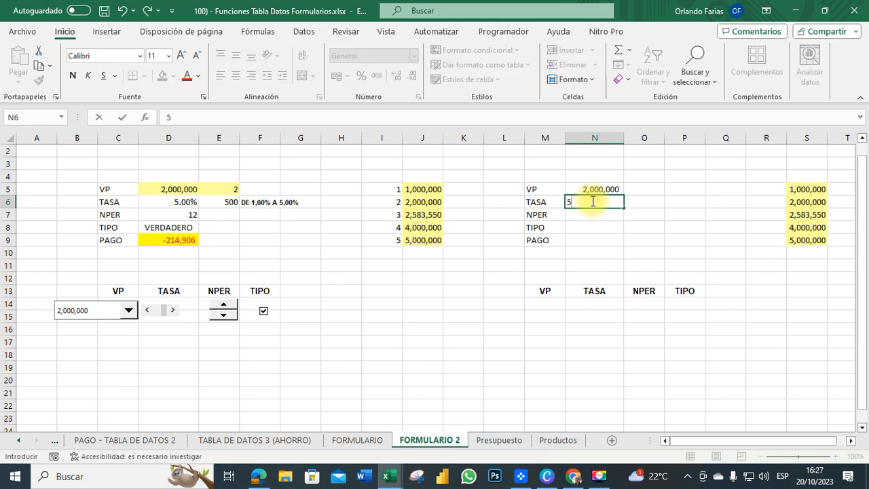
text(%)
key(Return)
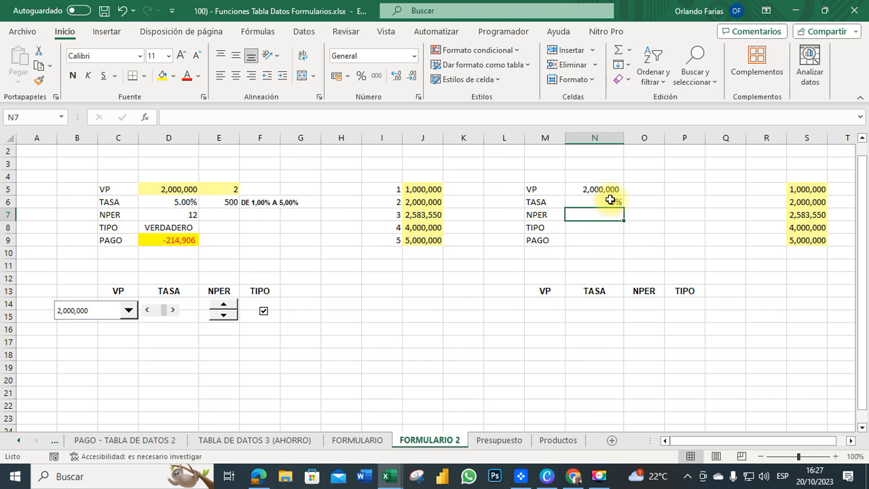
click(609, 200)
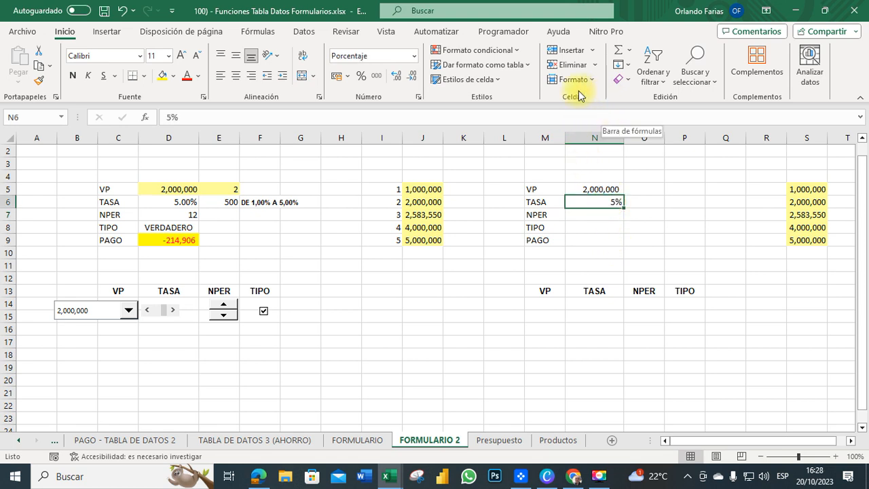
click(400, 78)
click(401, 78)
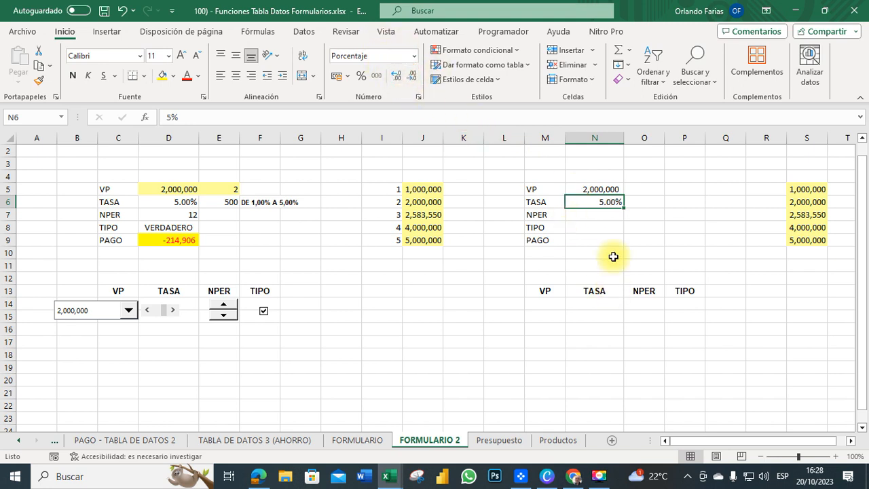
- Enter 12 as the NPER value in N7 and 1 as the TIPO value in N8
click(591, 214)
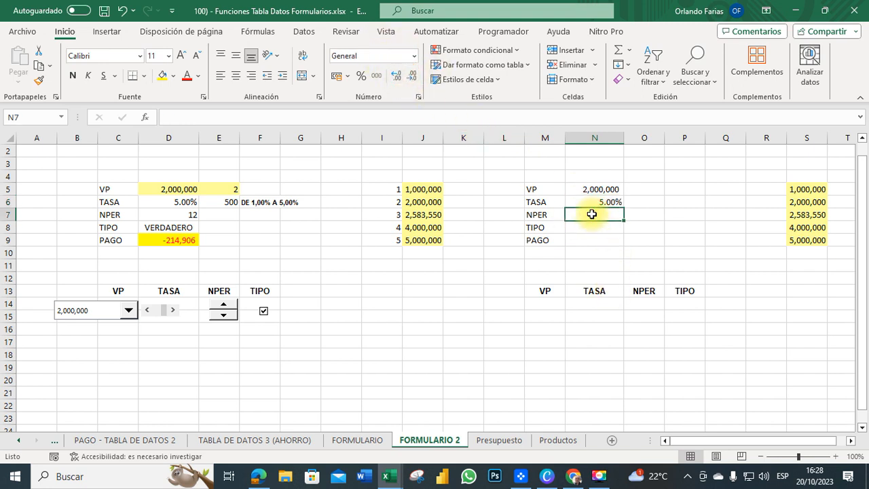
text(12)
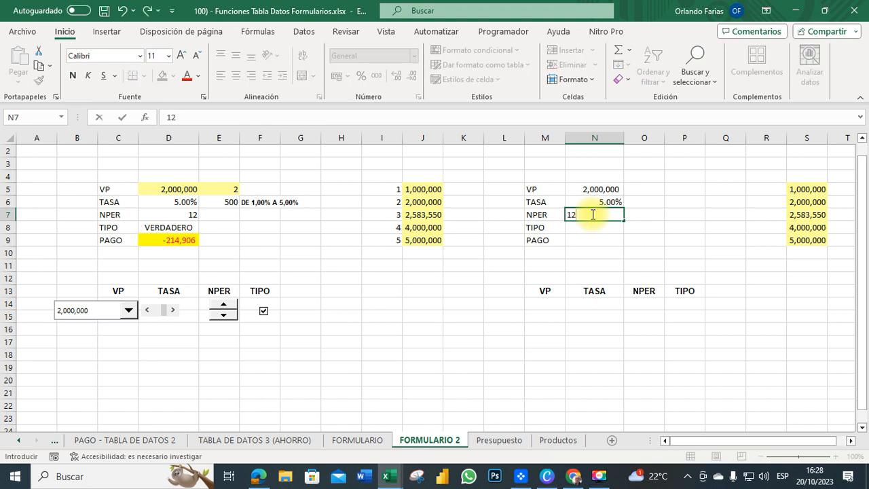
click(684, 203)
click(599, 230)
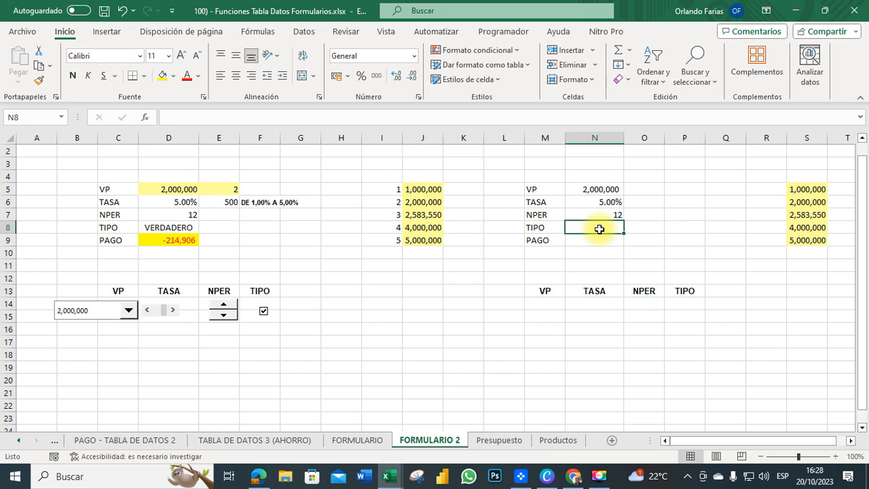
text(V)
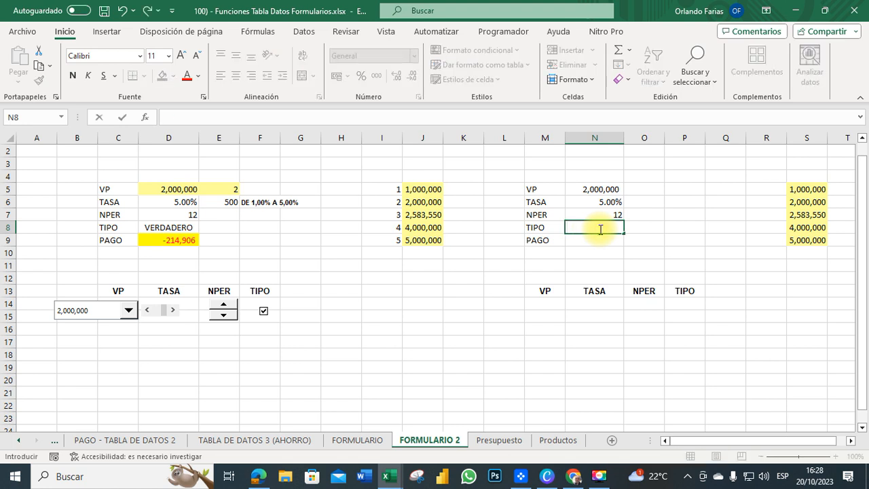
text(1)
key(Return)
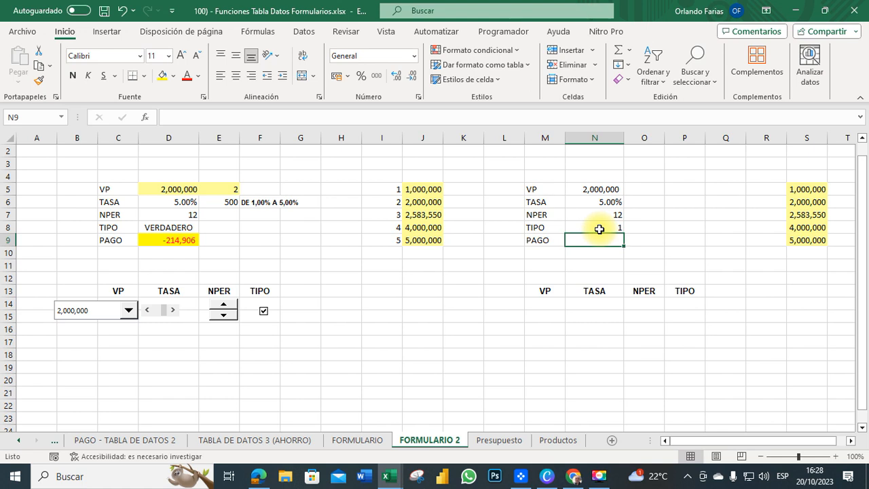
- Try 0 as the TIPO value in N8, and restore it to 1
click(600, 230)
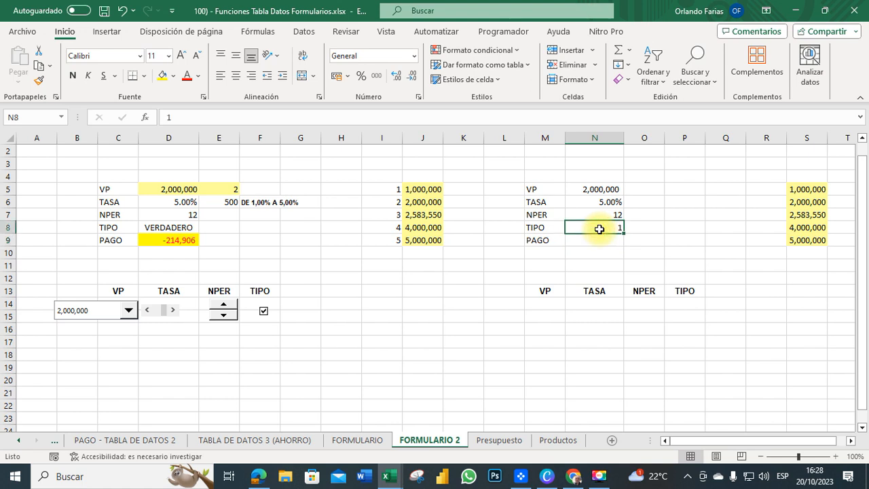
text(0)
key(Return)
click(599, 229)
text(1)
key(Return)
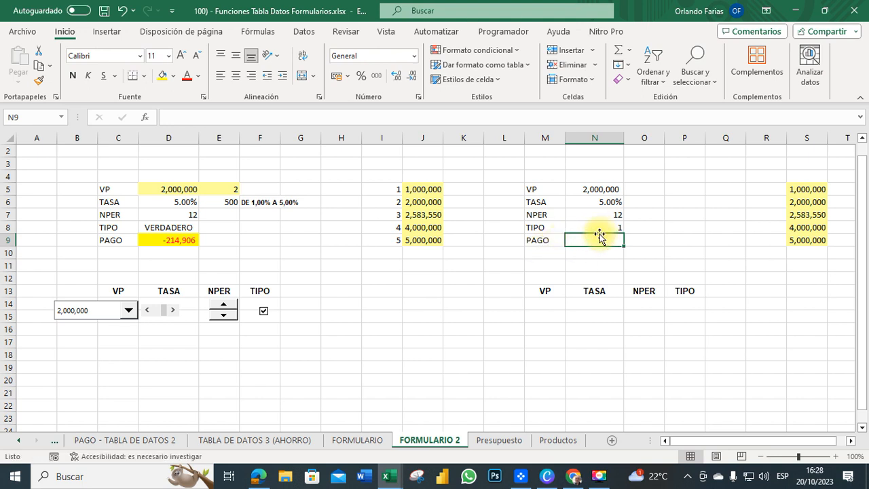
- Enter a PAGO formula in N9 with N6 as Tasa, N7 as Nper, N5 as Va, Vf left empty and N8 as Tipo
text(=)
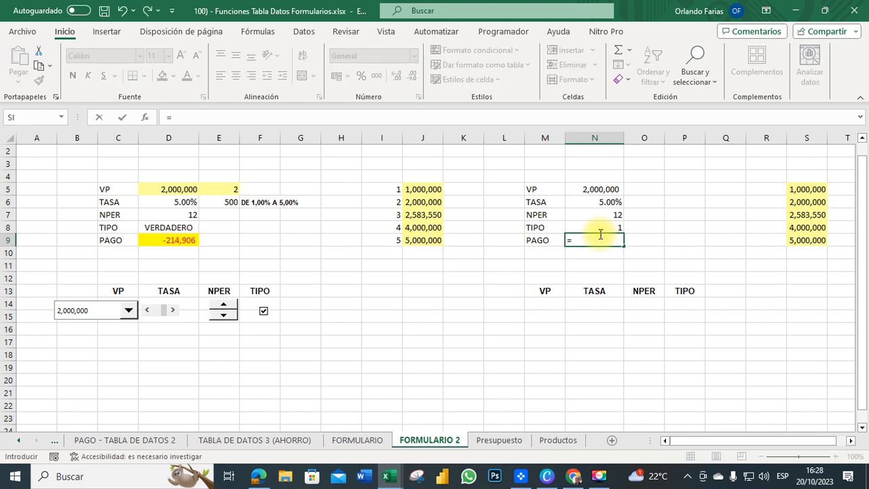
text(pago()
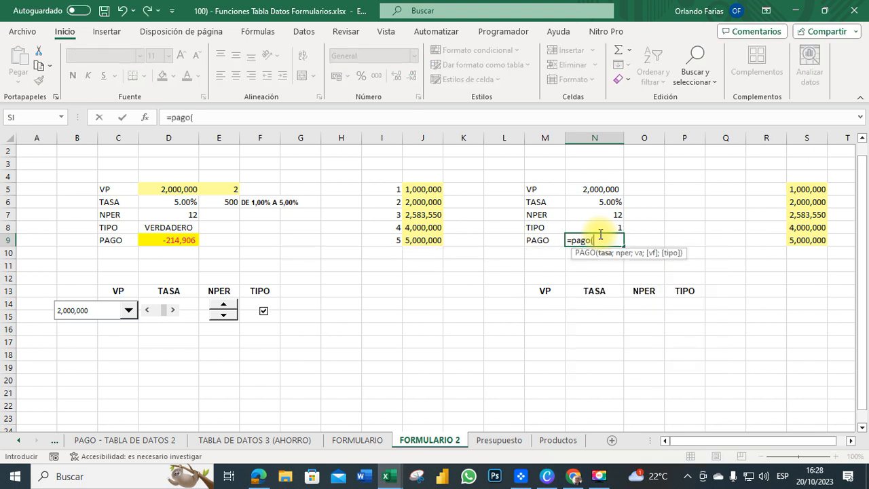
click(146, 116)
drag(673, 74, 322, 97)
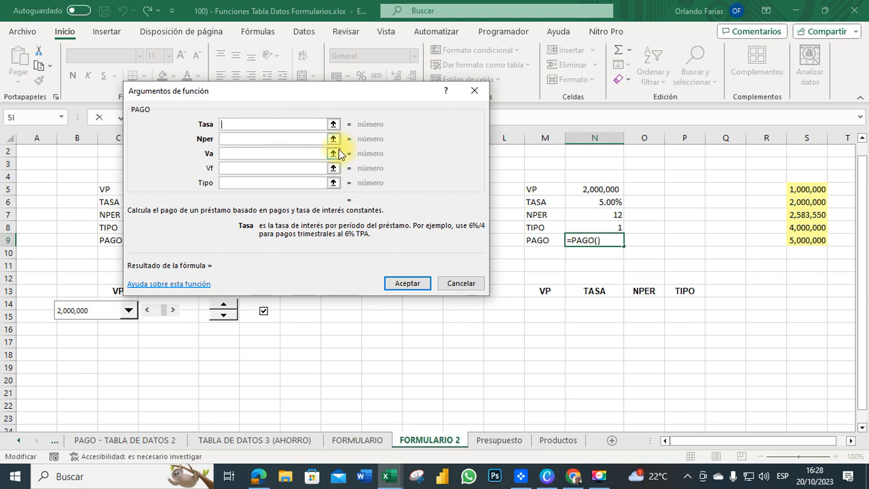
click(598, 204)
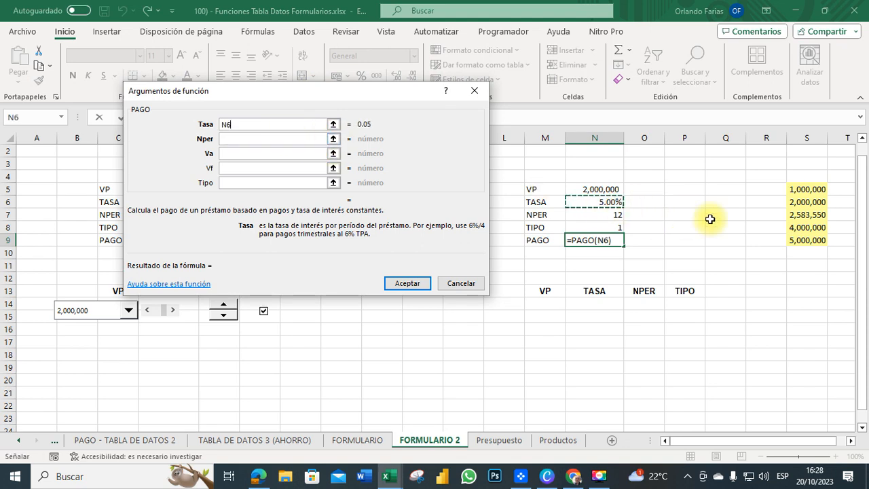
click(256, 139)
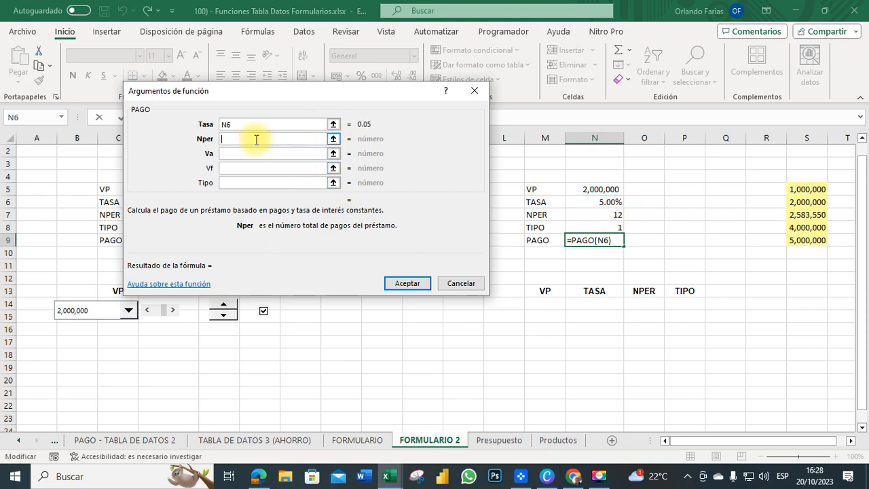
click(605, 216)
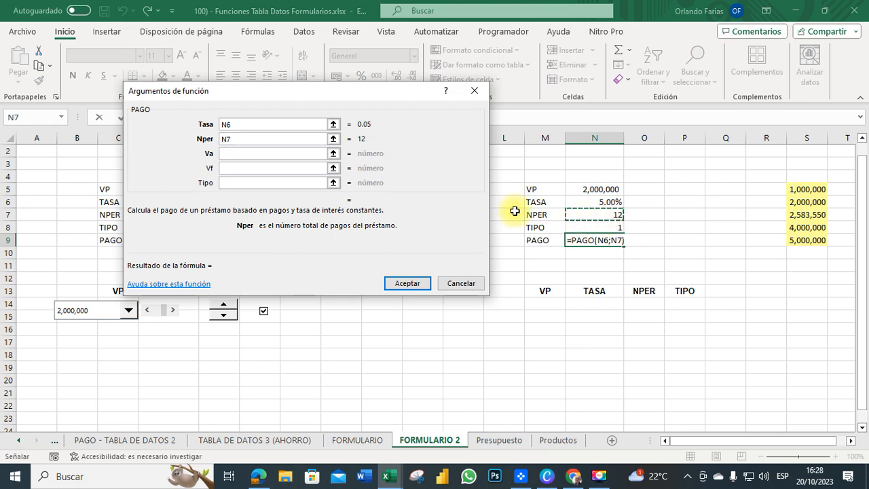
click(242, 155)
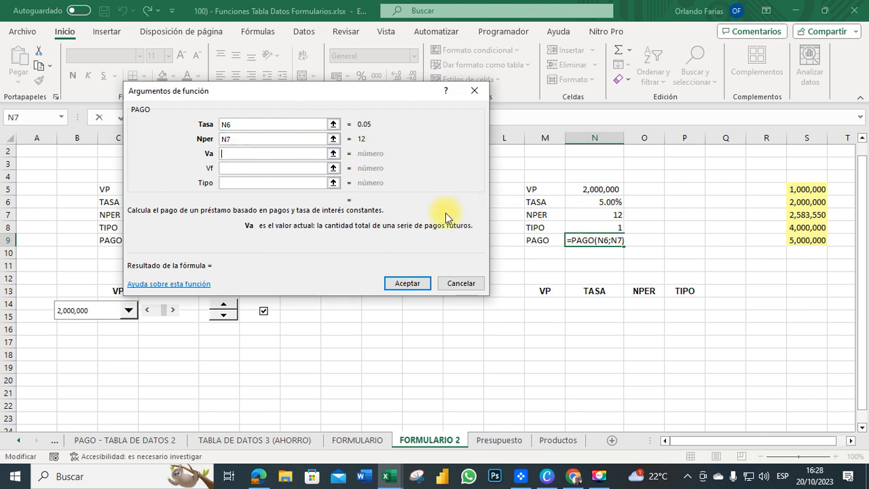
click(593, 191)
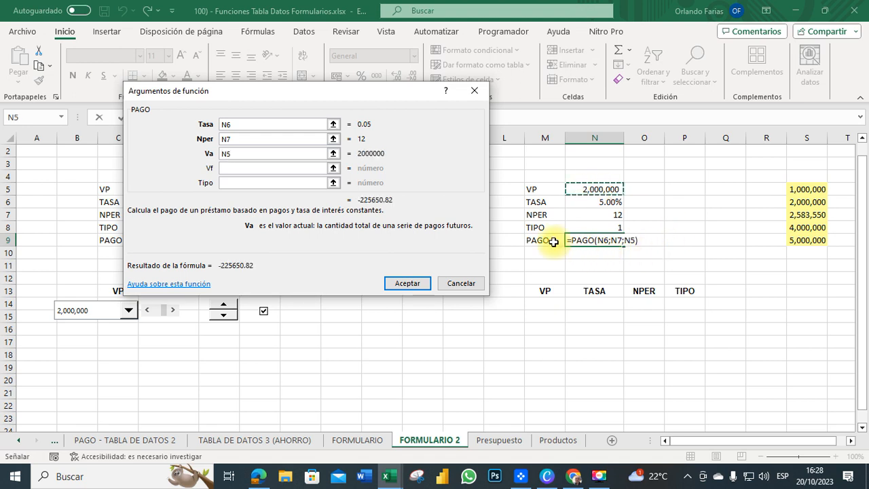
click(234, 183)
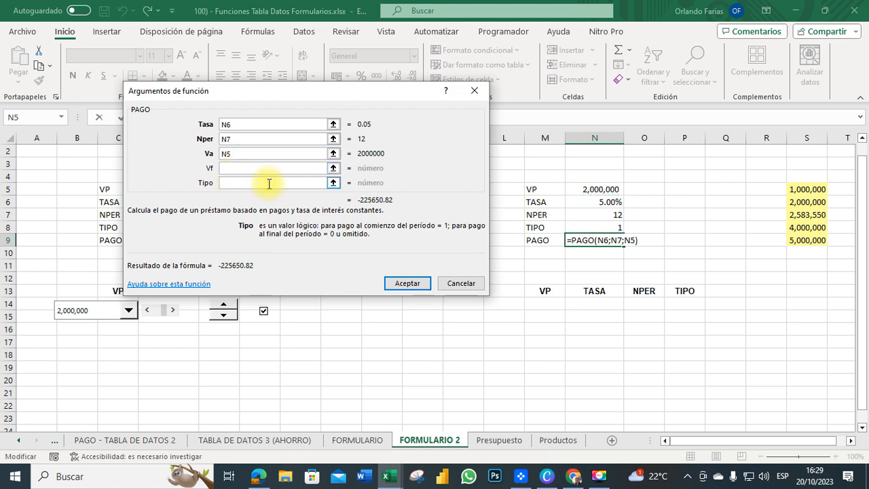
click(598, 228)
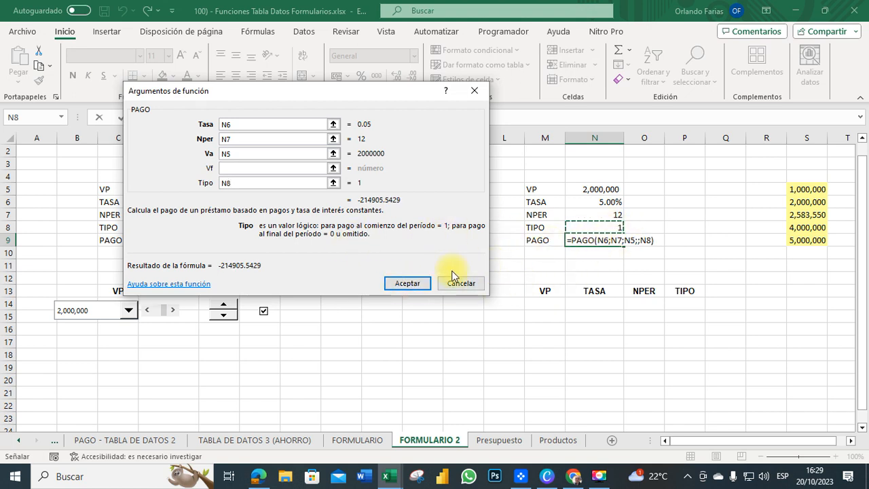
click(409, 282)
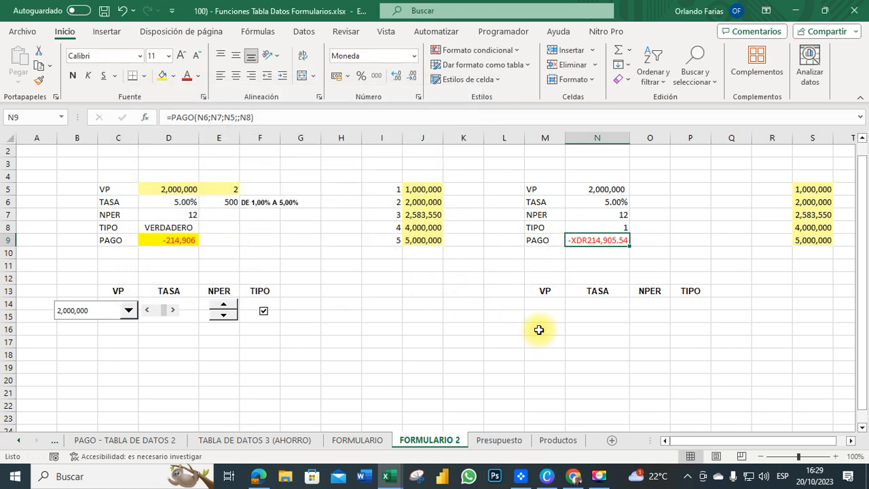
- Format the PAGO result in N9 as accounting in $ Español (Argentina) with no decimals
click(539, 330)
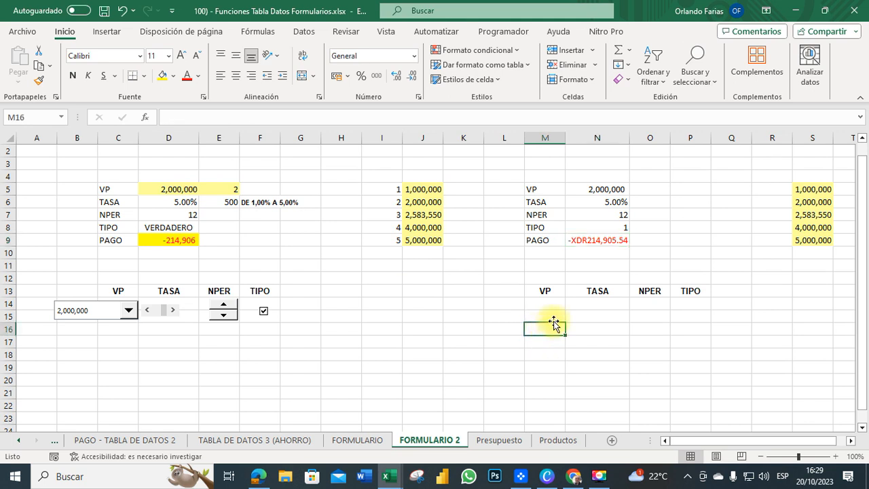
click(596, 240)
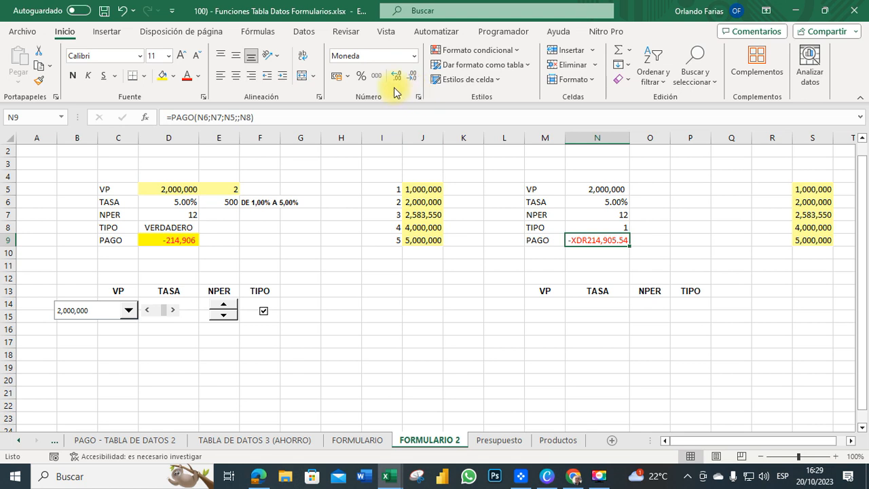
click(347, 76)
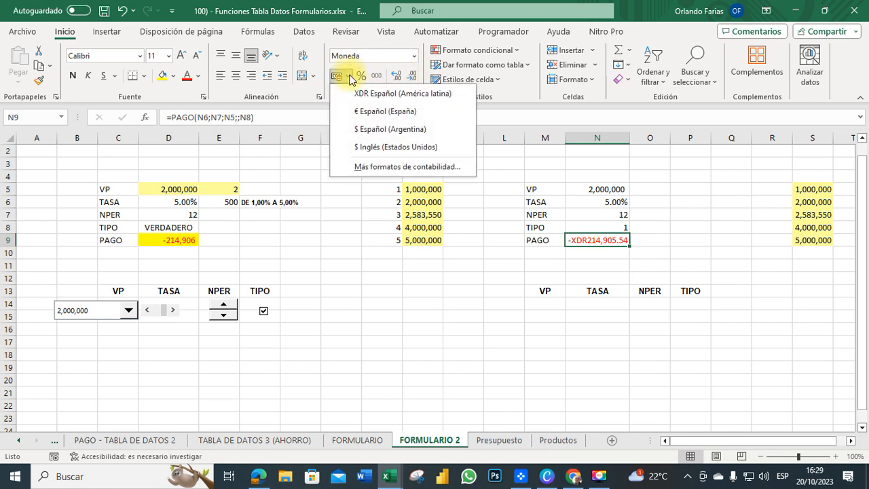
click(361, 129)
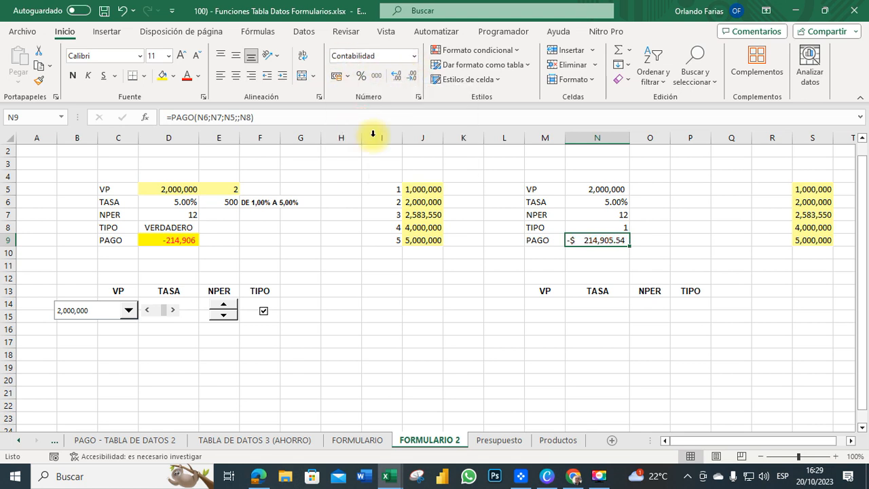
click(413, 78)
click(413, 79)
click(590, 333)
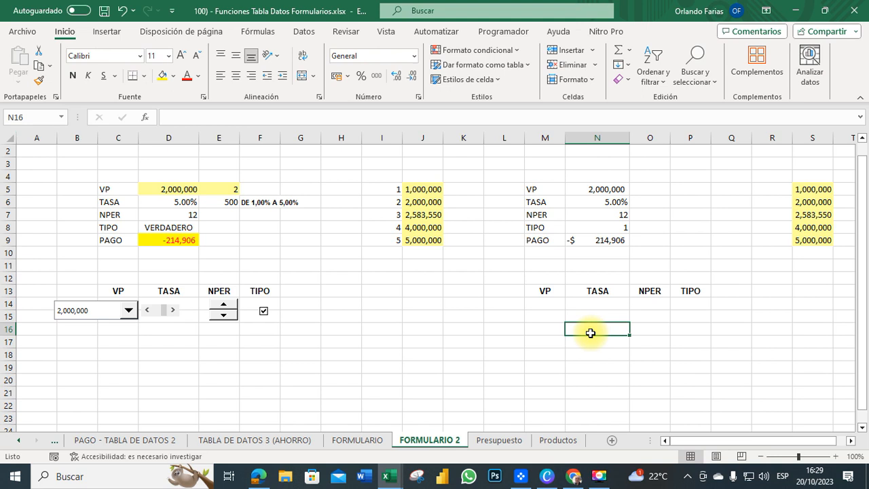
- Copy the formatting of the original PAGO result in D9 onto N9
click(174, 246)
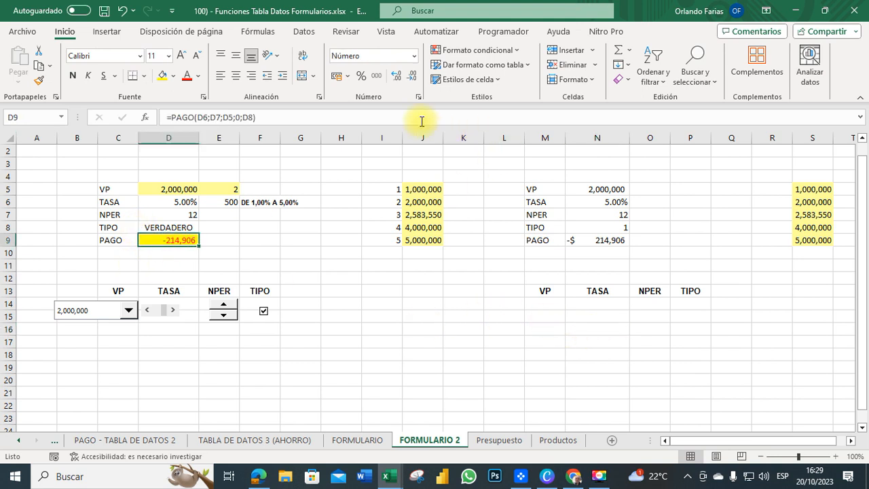
click(38, 80)
click(605, 240)
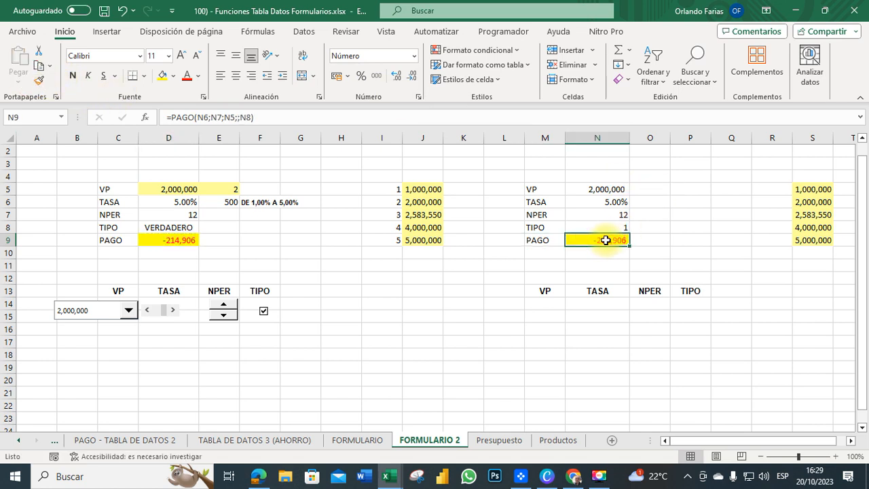
click(716, 269)
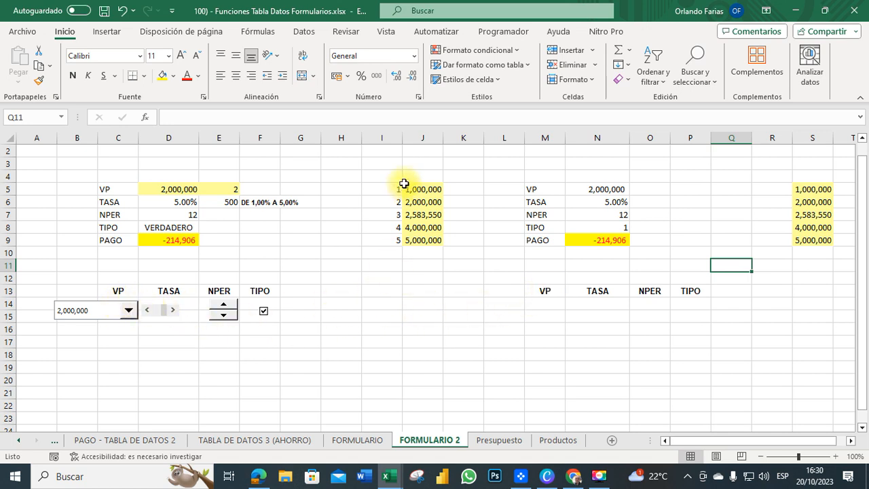
- Insert a form-control combo box under the new form's VP heading, spanning about columns L to M in rows 14 and 15
click(516, 35)
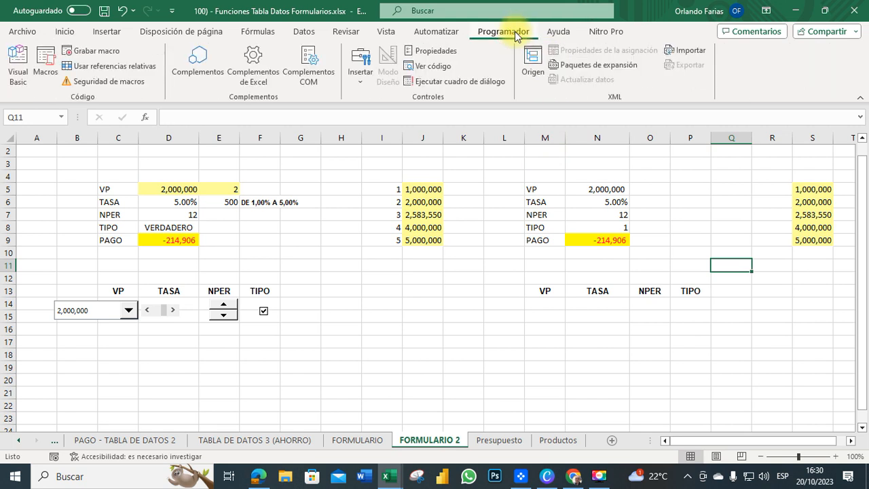
click(359, 80)
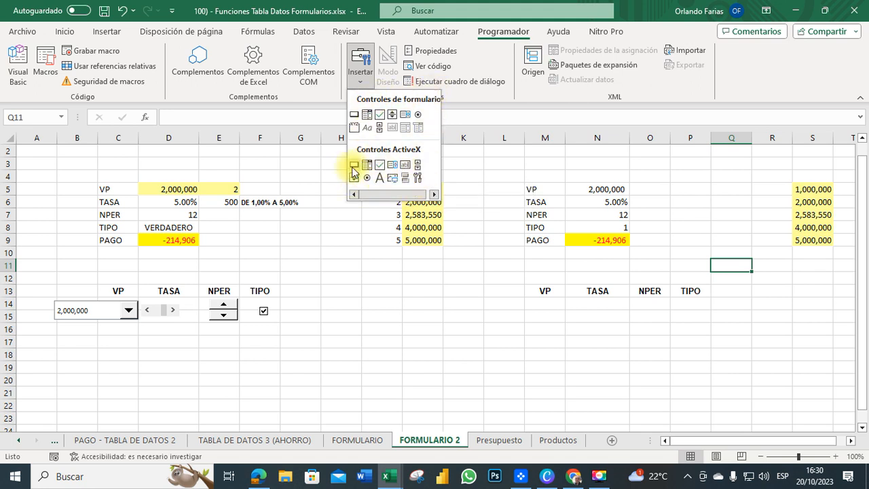
click(369, 116)
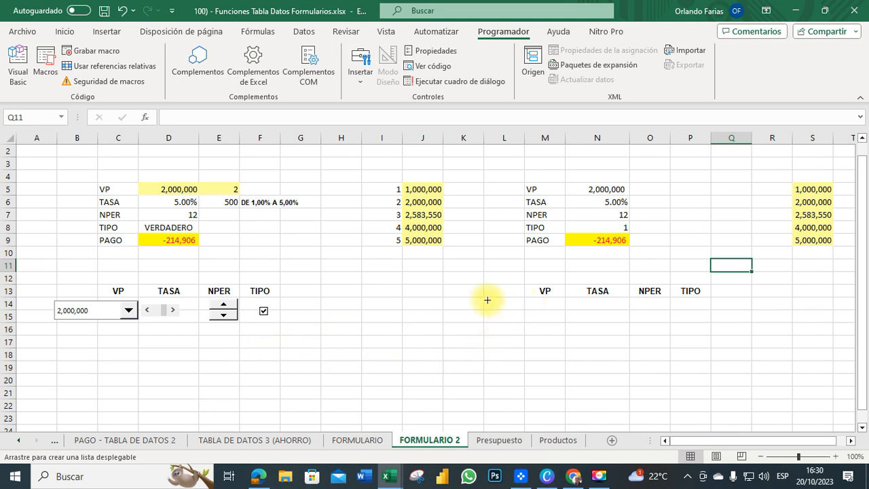
mouse_move(485, 298)
mouse_down()
mouse_move(537, 315)
mouse_move(561, 309)
mouse_up()
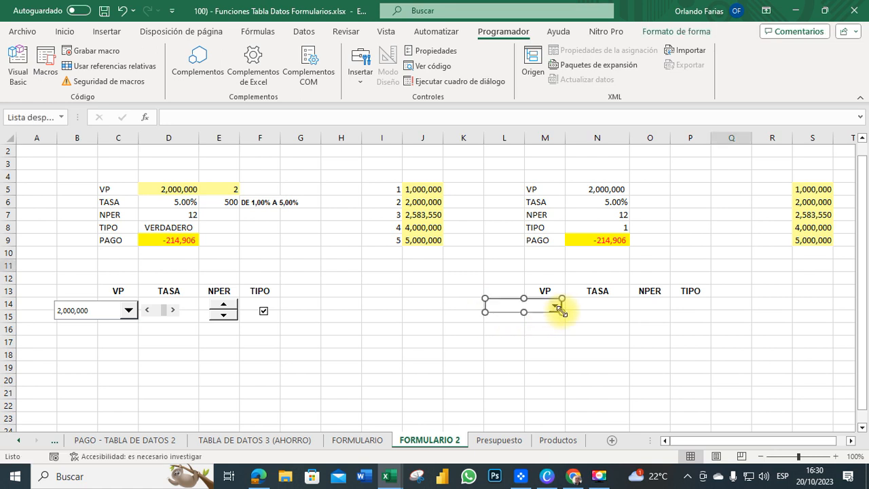
click(533, 341)
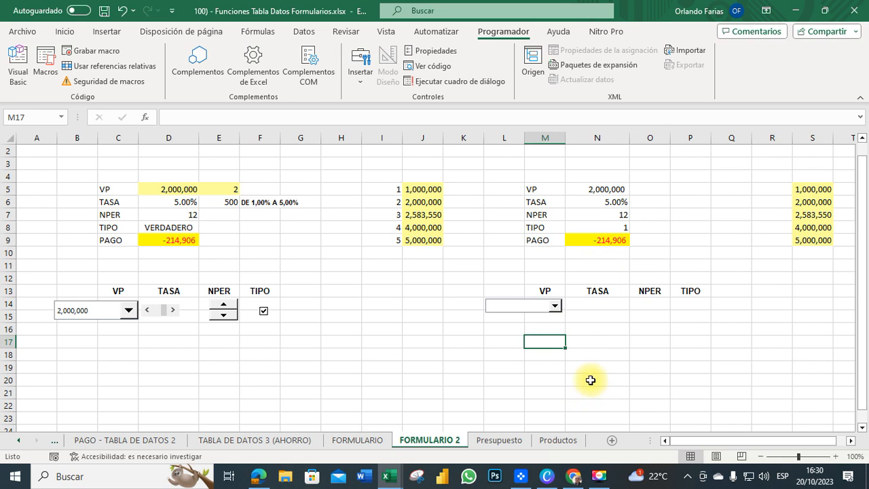
- Test the drop-down list of the new, unconfigured VP combo box repeatedly
click(557, 306)
click(558, 305)
click(558, 305)
click(557, 306)
click(557, 306)
click(557, 306)
click(557, 305)
click(557, 306)
click(558, 306)
click(558, 305)
click(557, 306)
click(557, 305)
click(557, 305)
click(557, 305)
click(558, 306)
click(558, 306)
click(557, 305)
click(557, 306)
click(557, 305)
click(557, 306)
click(557, 306)
click(540, 308)
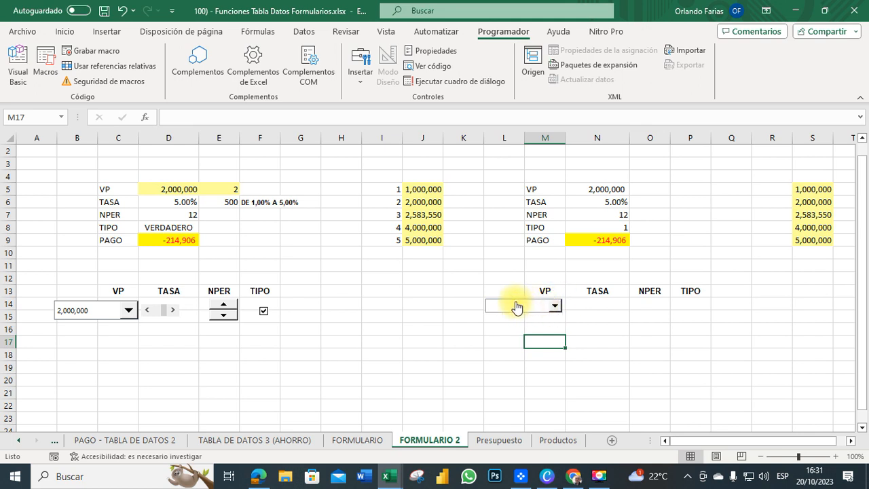
- Set the new VP combo box's input range to $S$5:$S$9 and its linked cell to $N$5
right_click(511, 304)
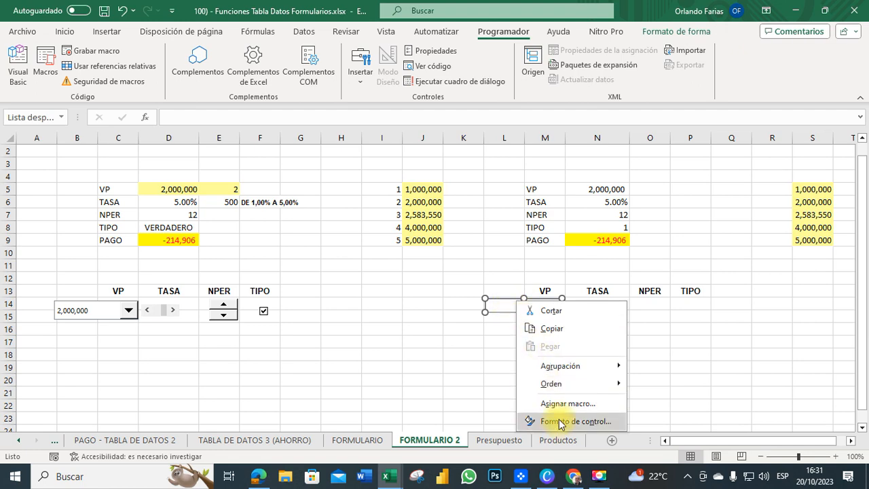
click(561, 421)
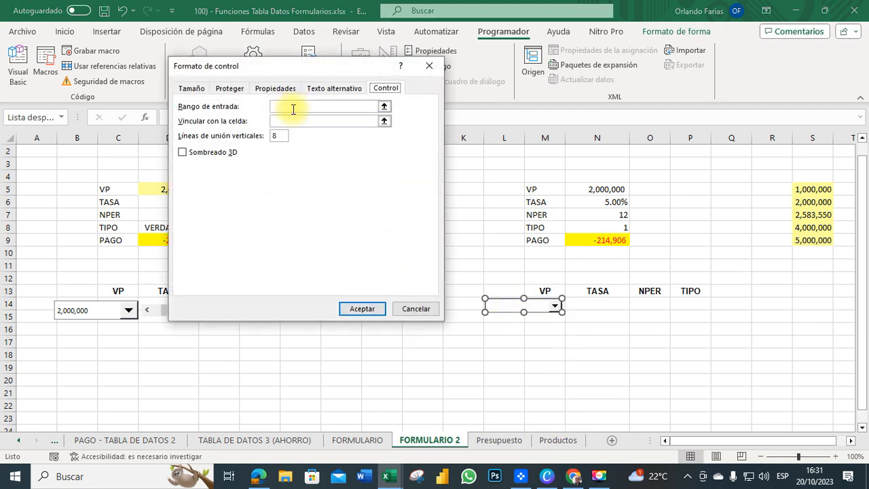
drag(342, 68, 360, 160)
click(306, 212)
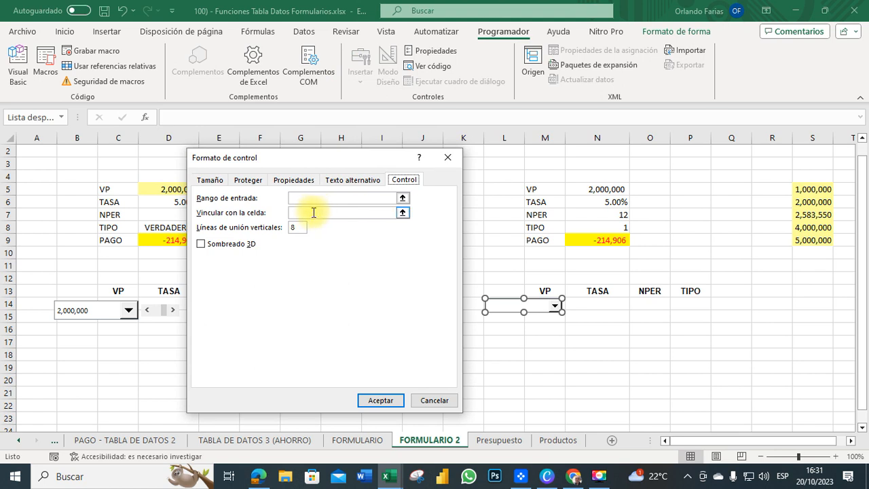
click(313, 213)
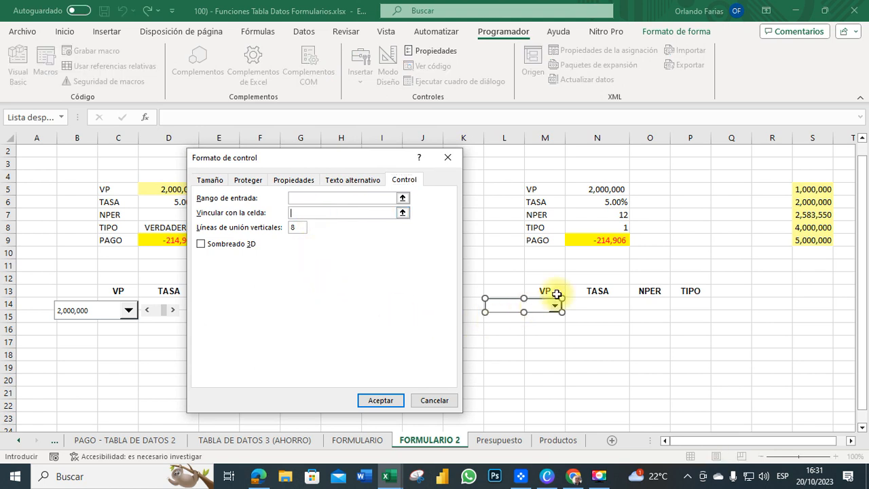
click(609, 192)
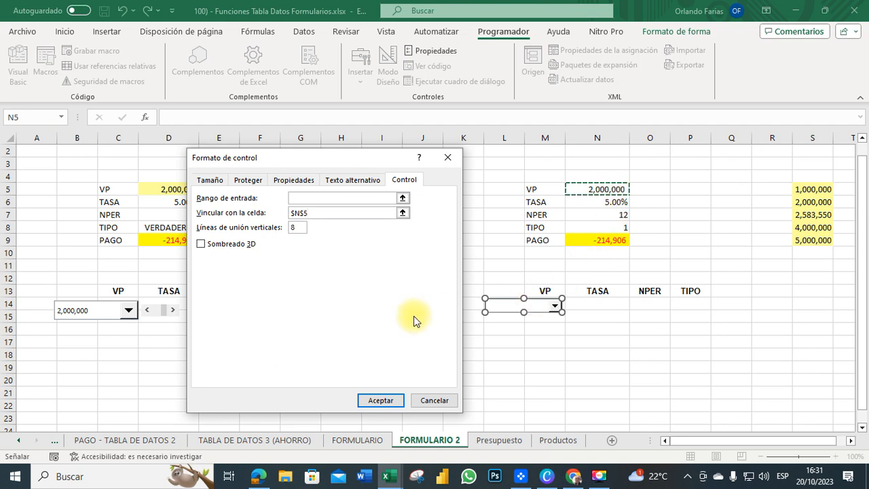
click(303, 198)
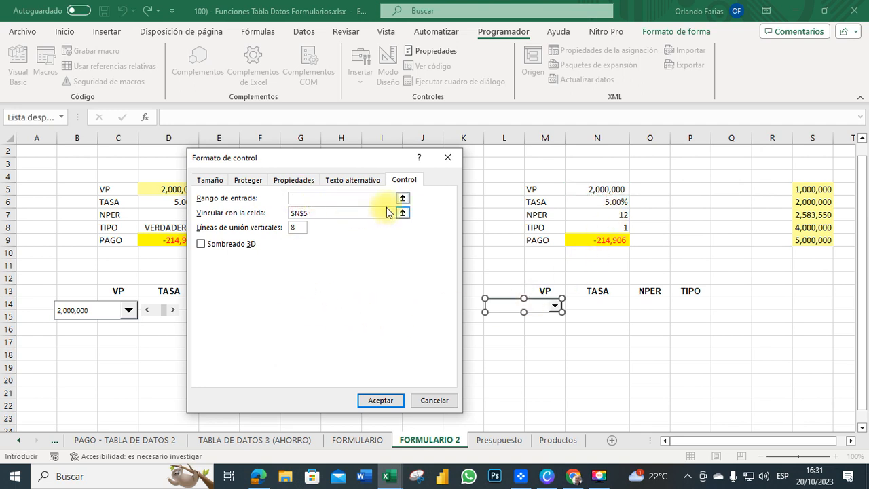
click(811, 188)
drag(810, 188, 829, 240)
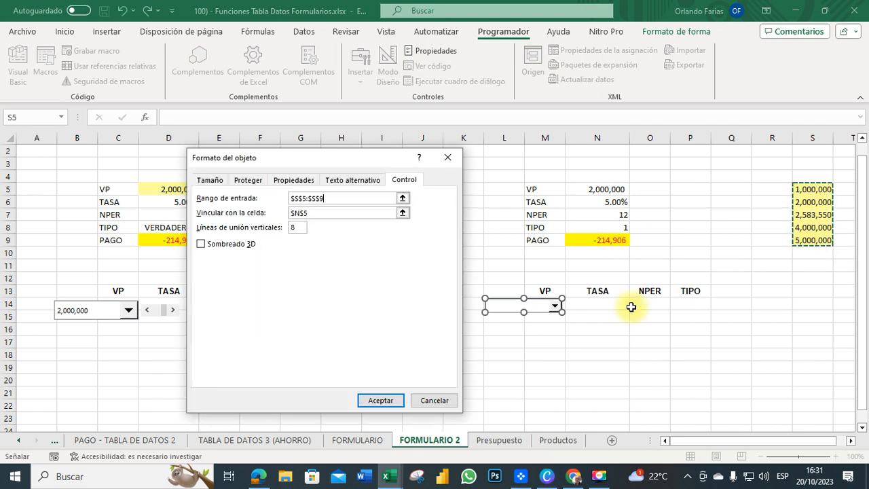
click(380, 400)
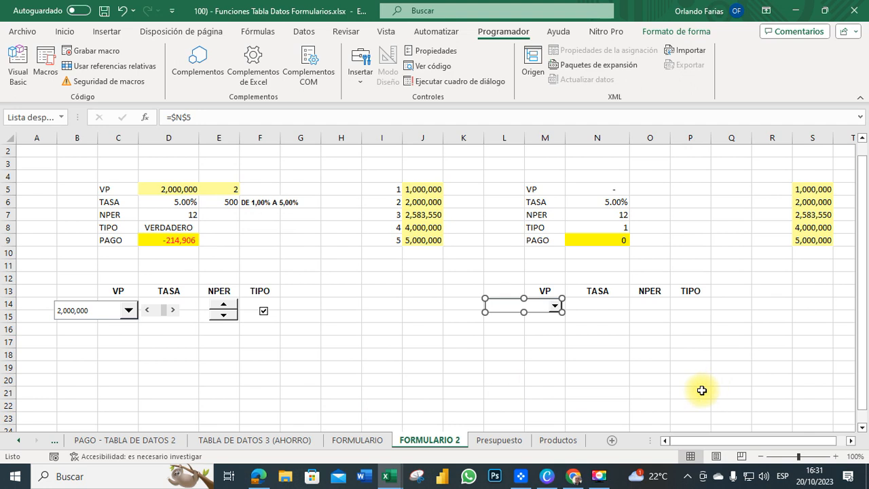
- Deselect the new VP combo box and check the amounts offered in its drop-down list
click(563, 355)
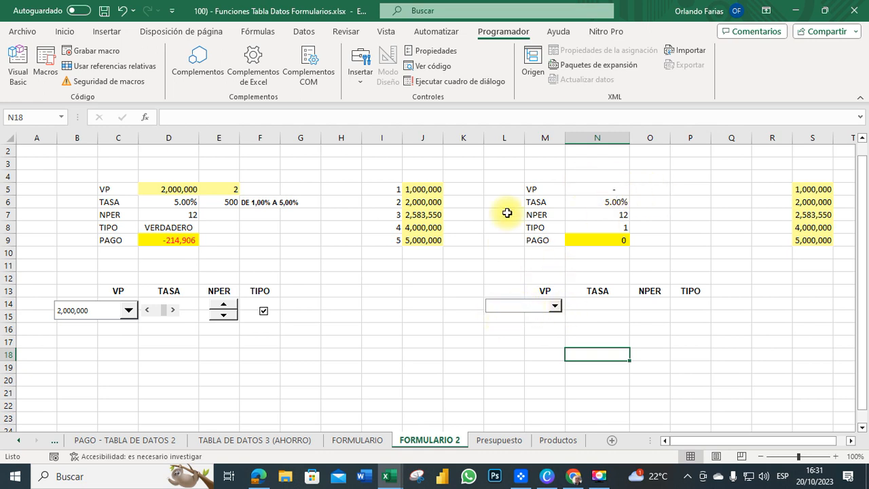
click(556, 306)
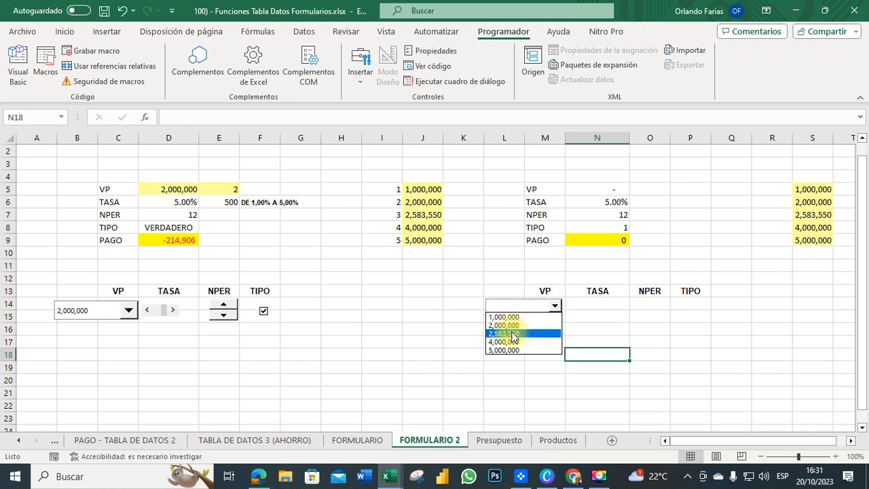
click(483, 304)
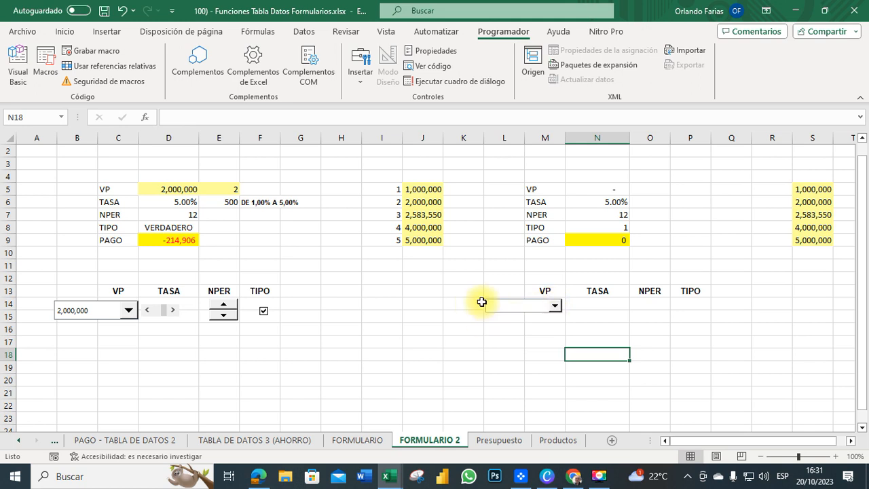
- Change the third list amount in S7 to 3,000,000 and save the workbook
click(816, 216)
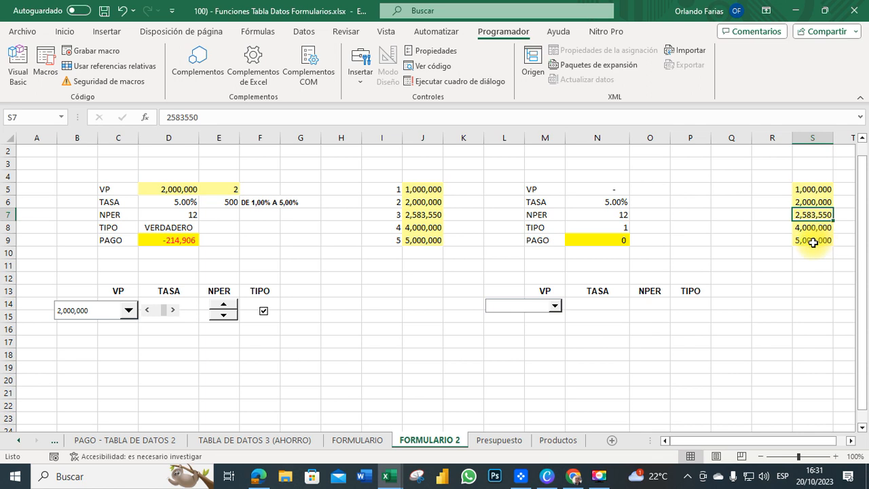
text(3,000,000)
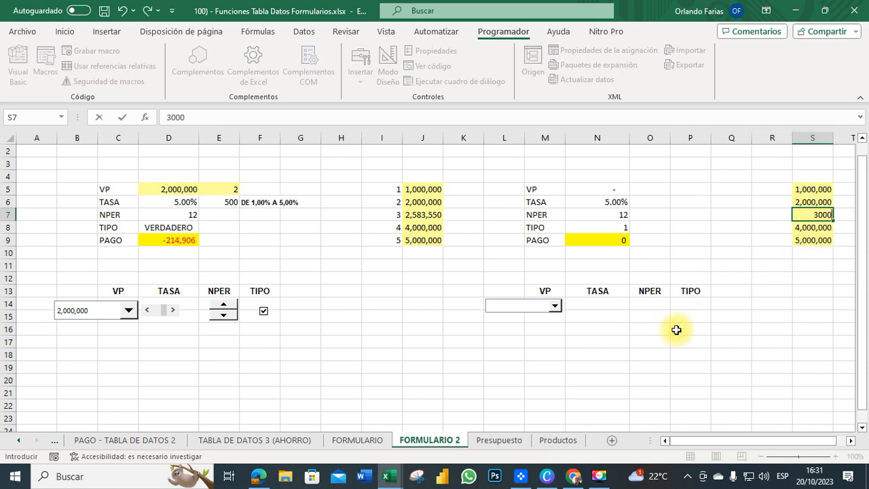
click(684, 365)
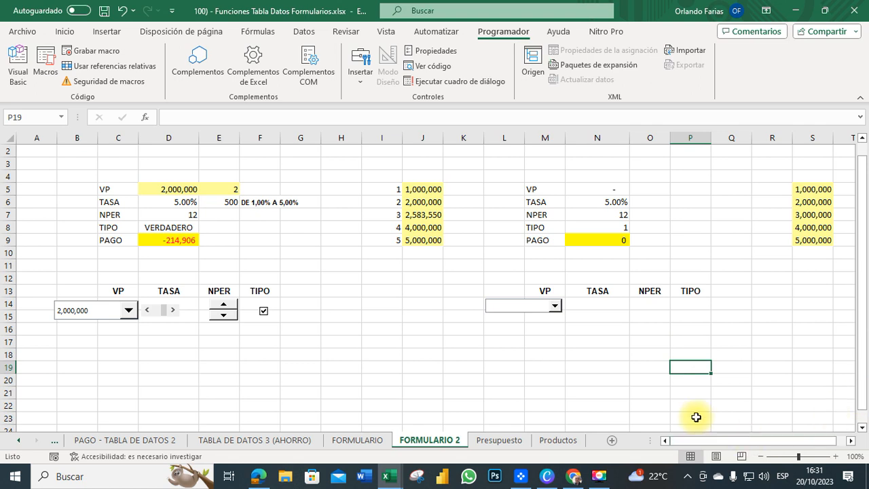
click(104, 11)
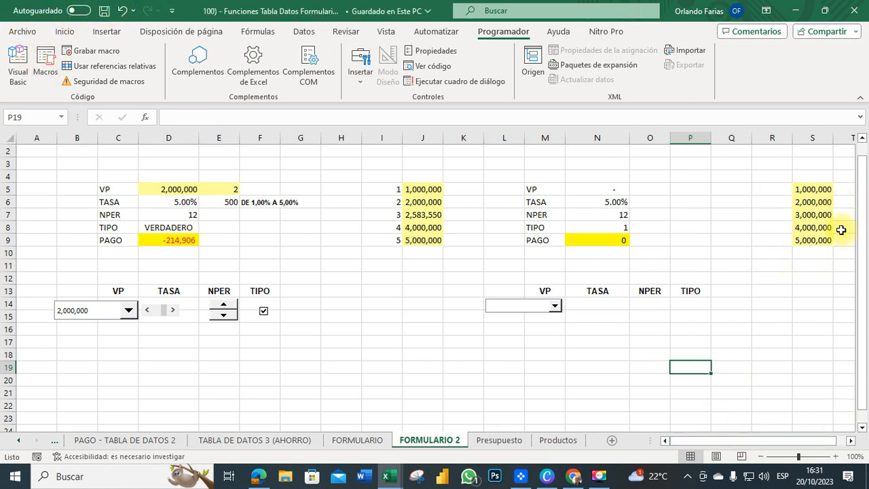
- Test the new VP combo box by choosing 3,000,000, 1,000,000, 2,000,000, 3,000,000, 4,000,000 and 5,000,000 in turn, watching linked cell N5
click(551, 306)
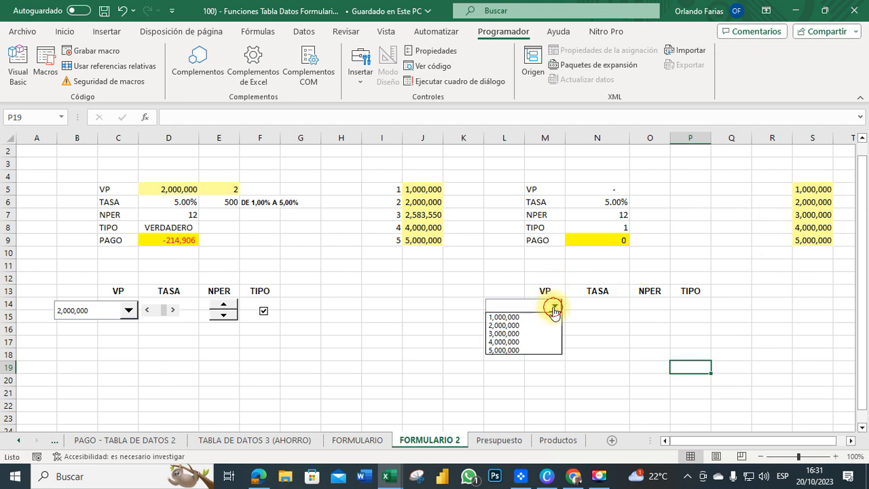
click(505, 335)
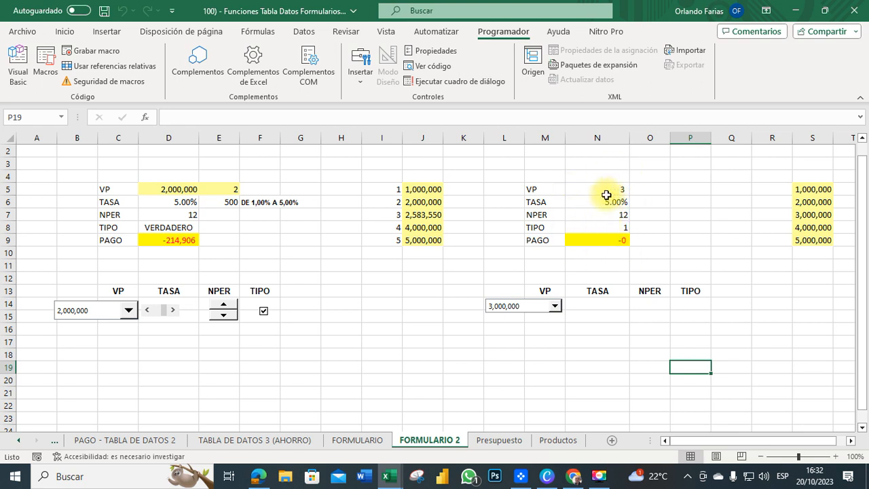
click(556, 306)
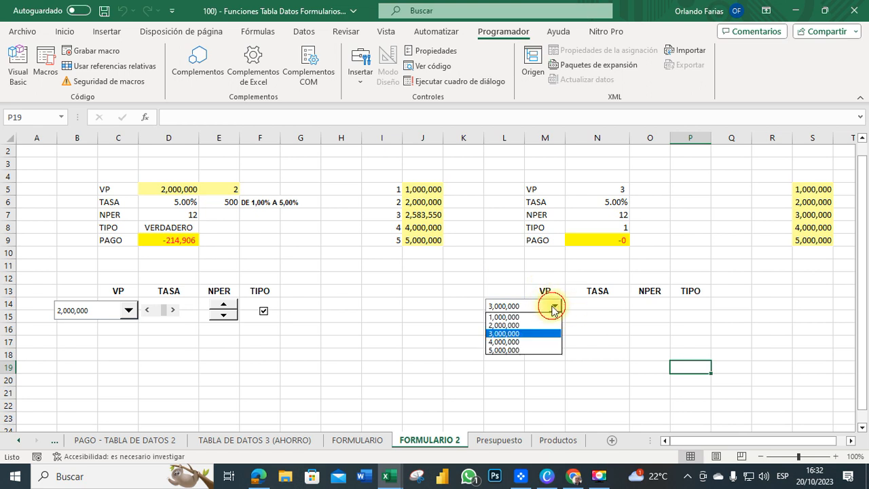
click(506, 317)
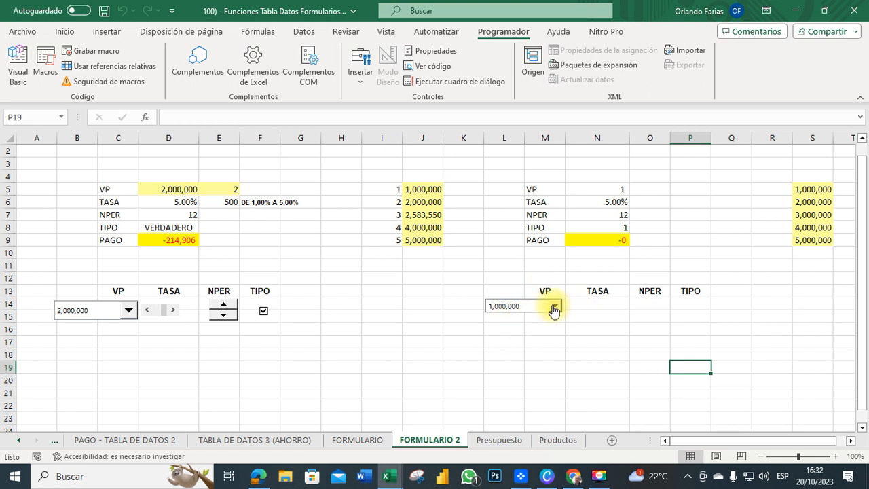
click(554, 306)
click(507, 325)
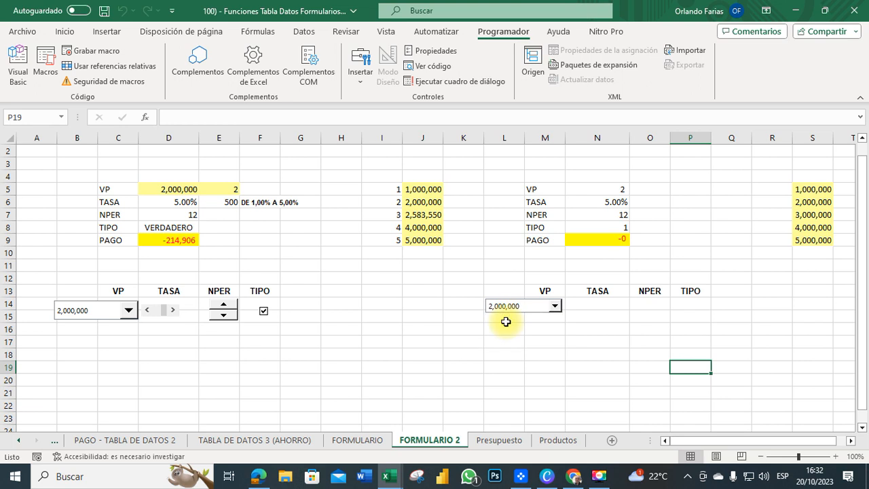
click(555, 306)
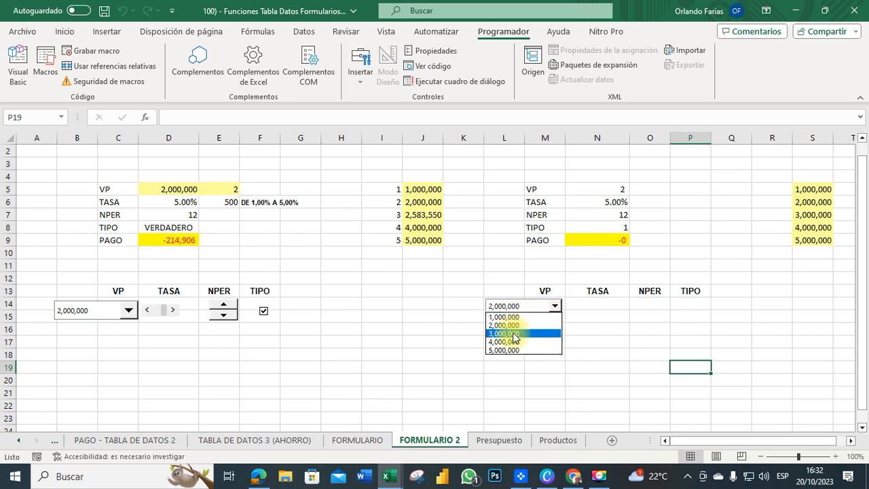
click(514, 334)
click(555, 306)
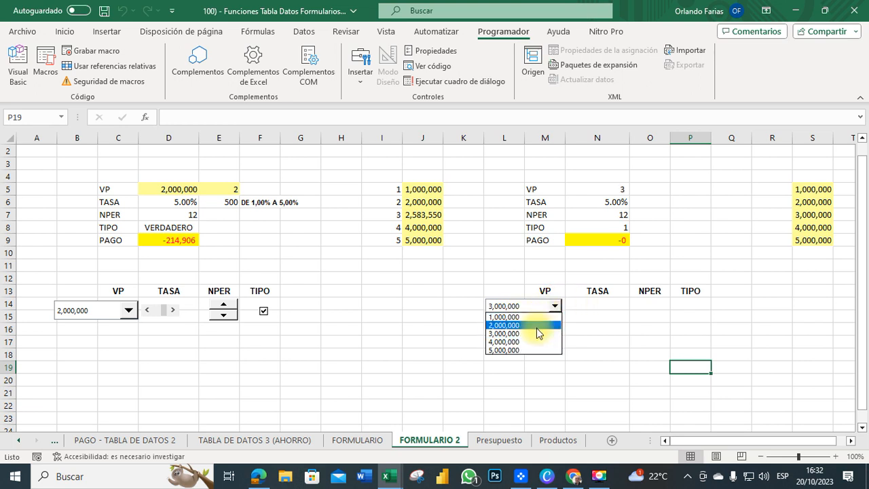
click(530, 342)
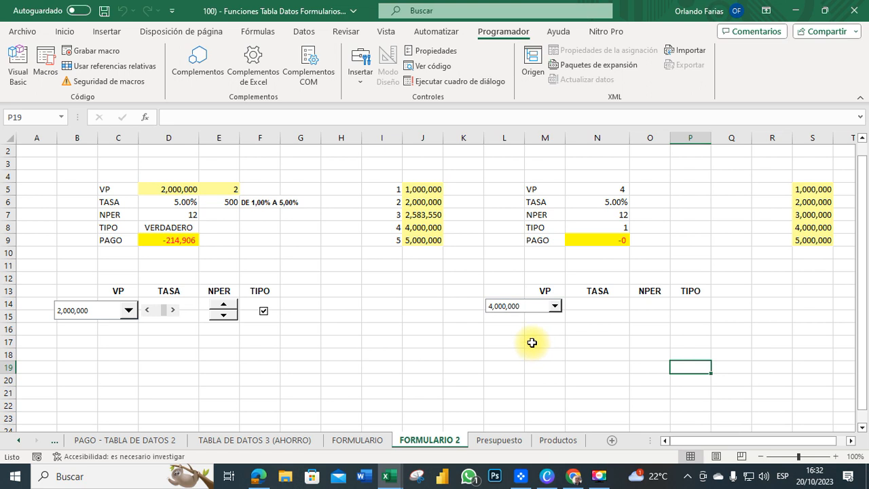
click(554, 307)
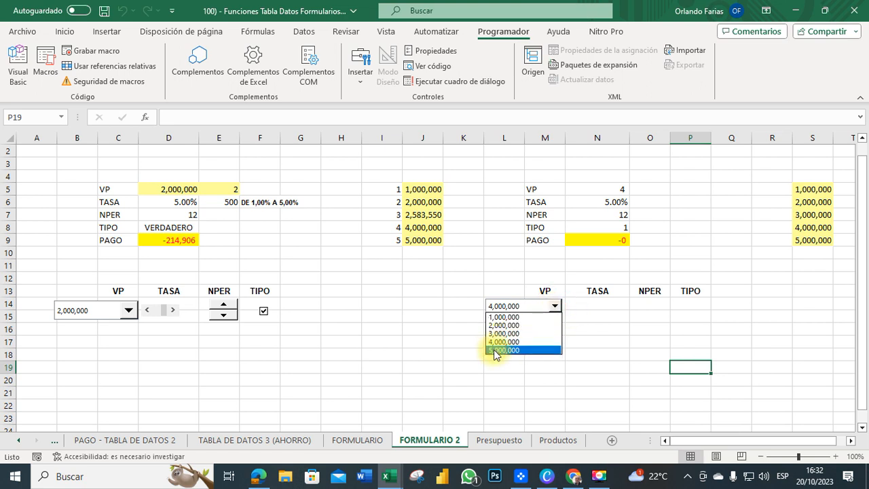
click(495, 351)
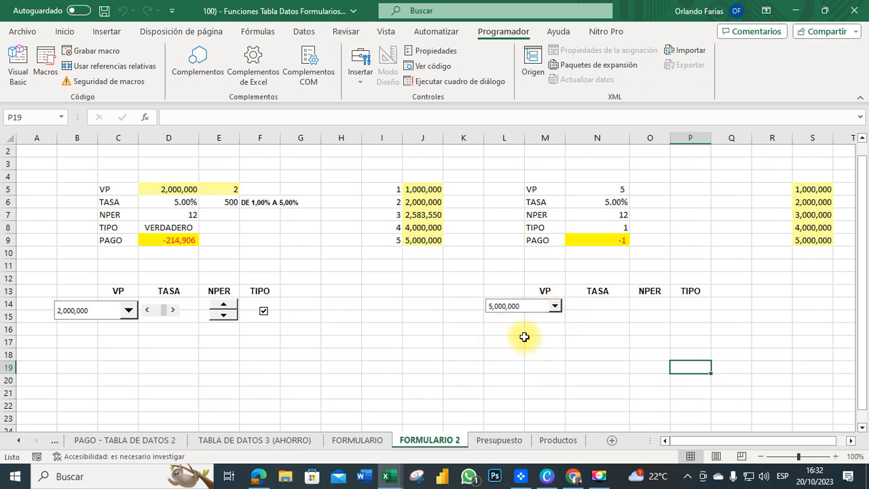
- Go through the amounts in S5:S9 one by one and choose 1,000,000 in the new VP combo box for comparison
click(816, 190)
click(815, 202)
click(815, 216)
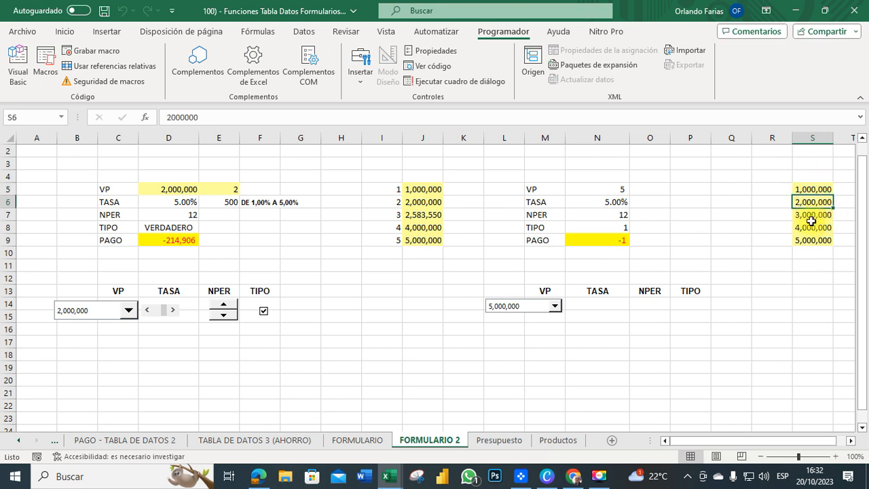
click(818, 228)
click(814, 190)
click(815, 203)
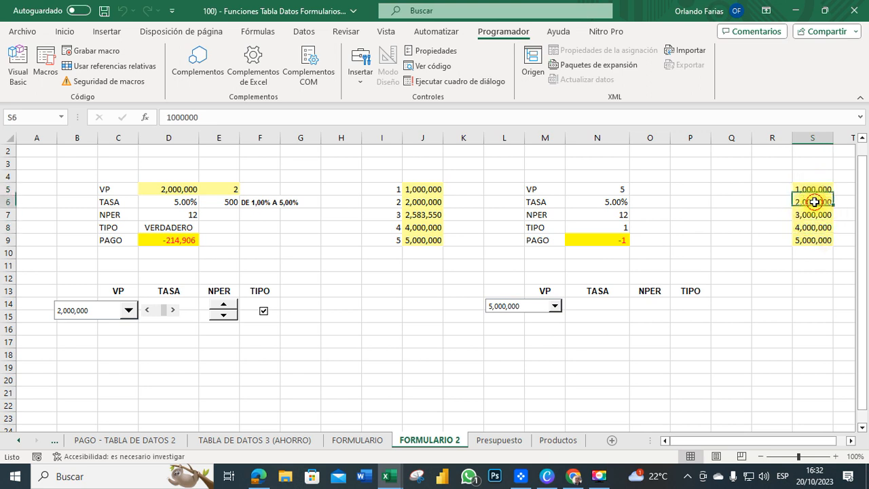
click(817, 214)
click(813, 228)
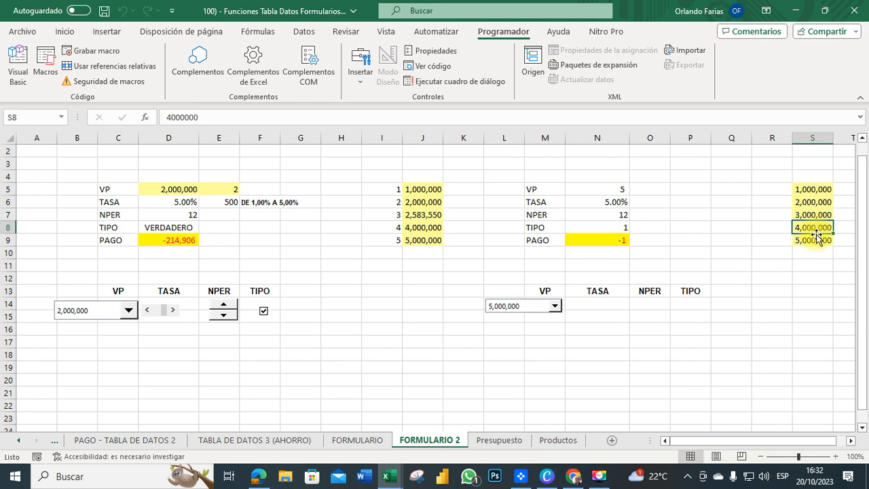
click(811, 238)
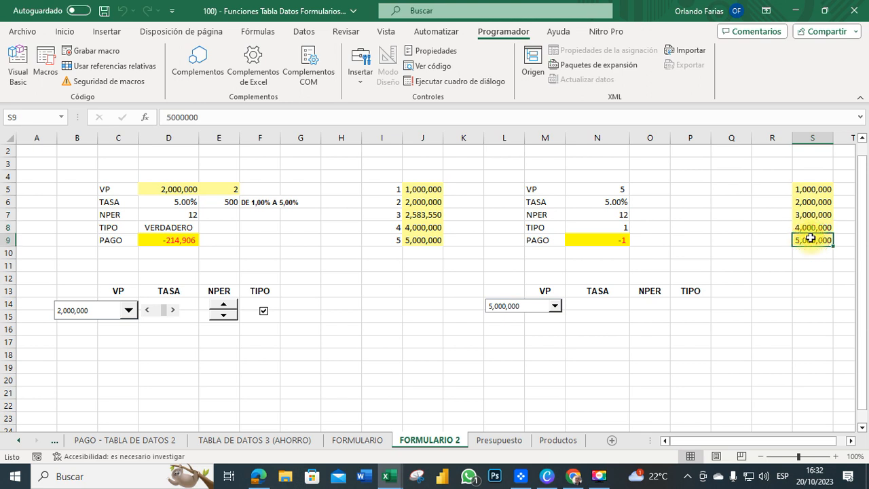
click(552, 307)
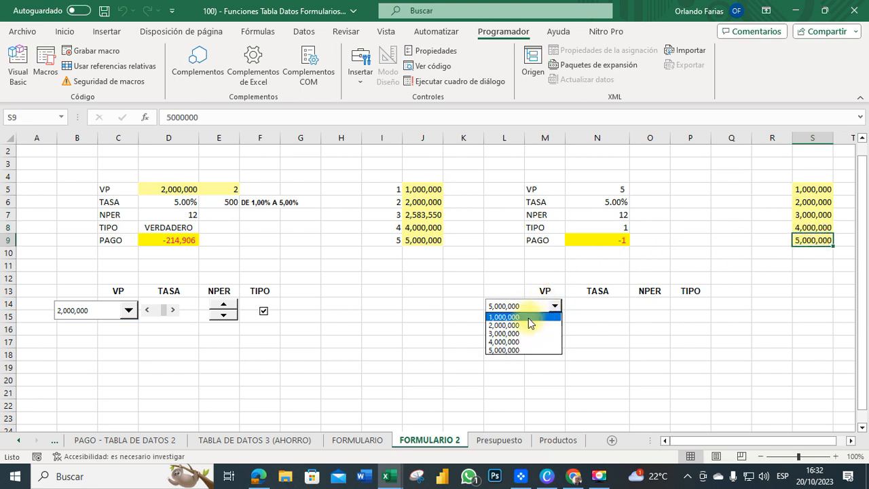
click(517, 314)
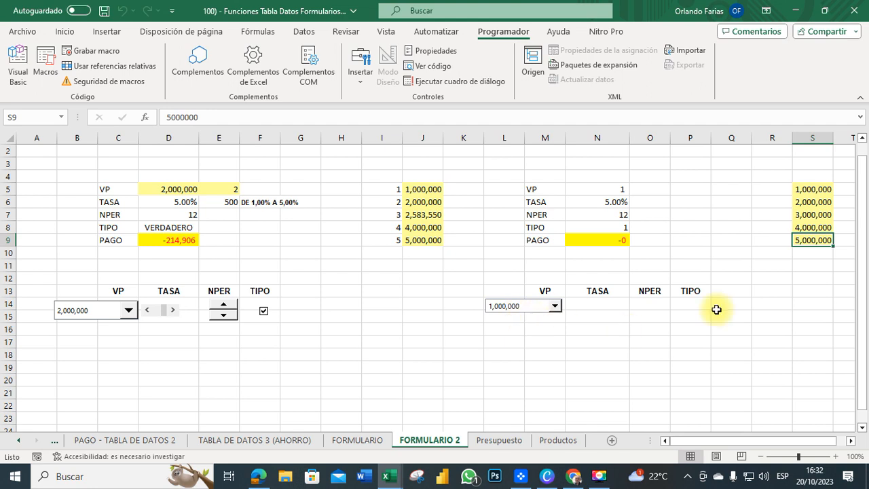
- Number the VP amounts in R5:R9 from 1 to 5 by entering 1 and 2 and extending the series
click(770, 192)
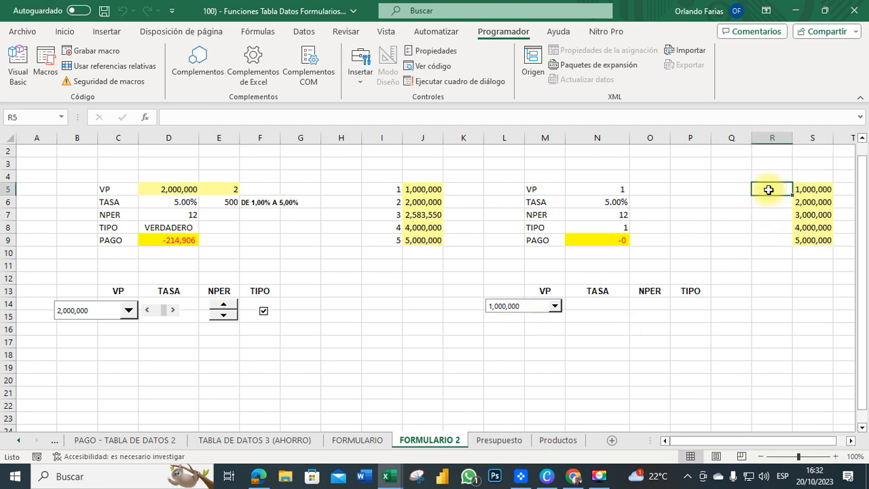
text(1)
key(Return)
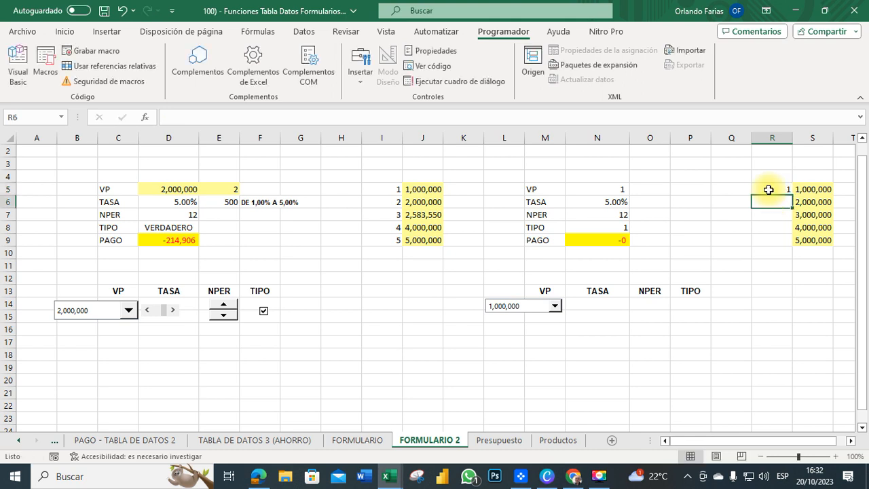
text(2)
key(Return)
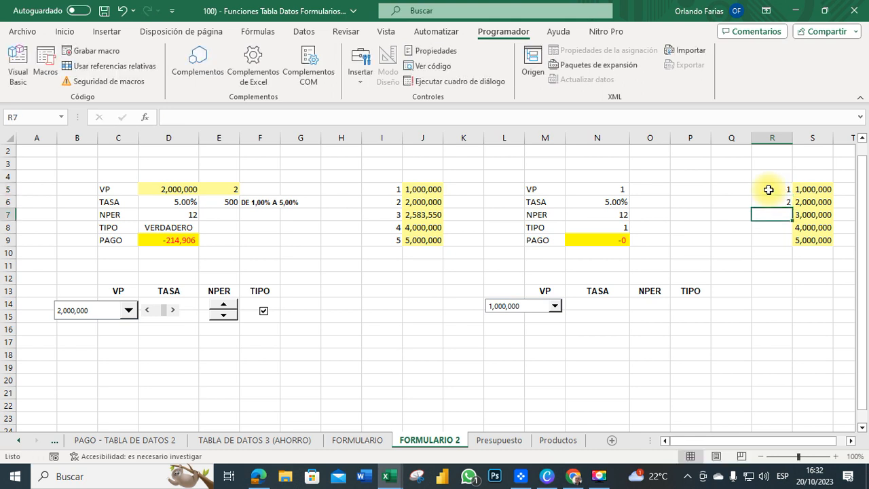
click(769, 190)
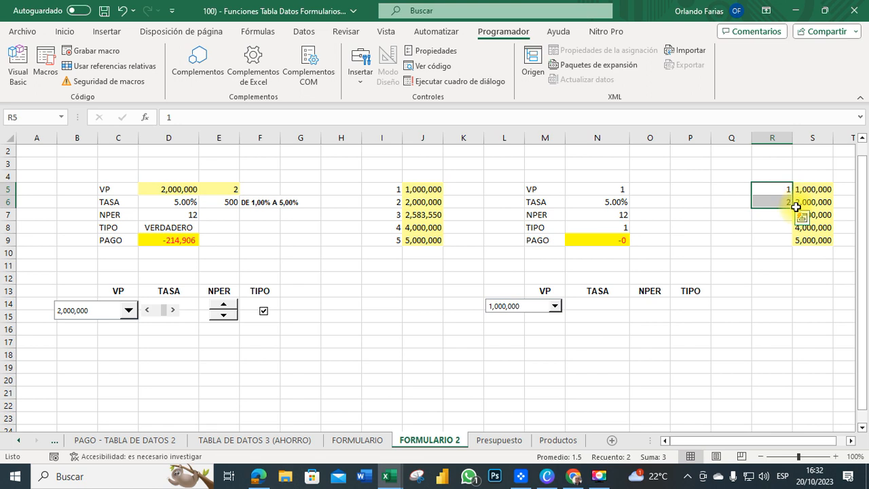
drag(792, 207, 787, 242)
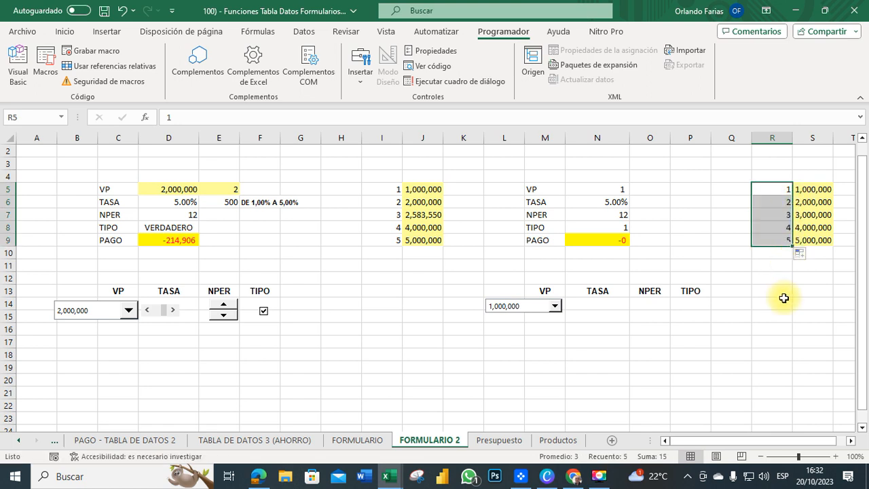
click(778, 293)
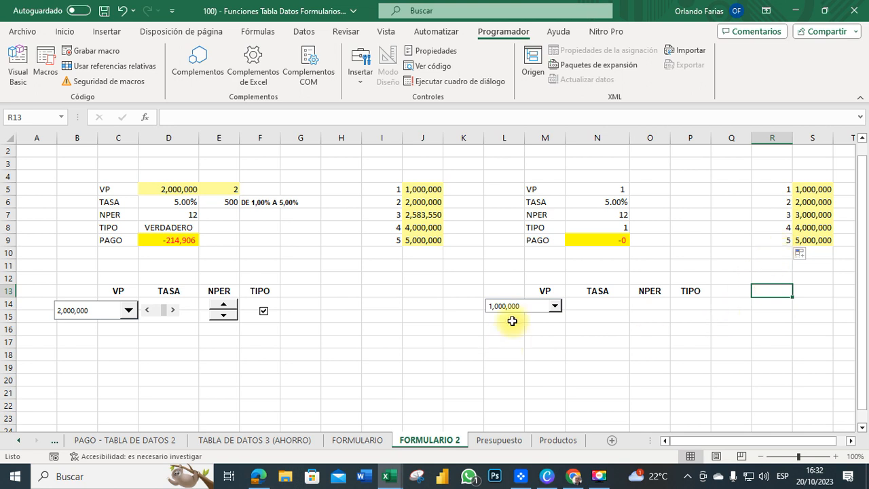
- Choose 3,000,000 in the new VP combo box twice to compare linked cell N5 with the numbering
click(555, 306)
click(513, 334)
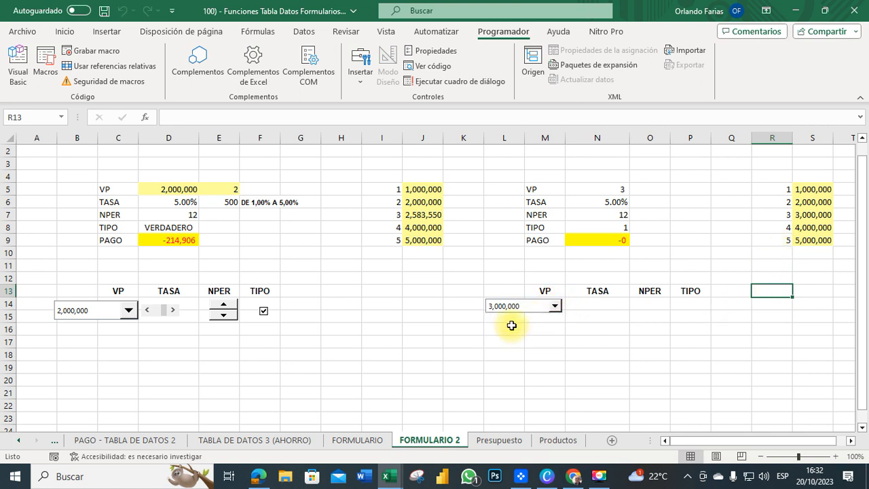
click(557, 307)
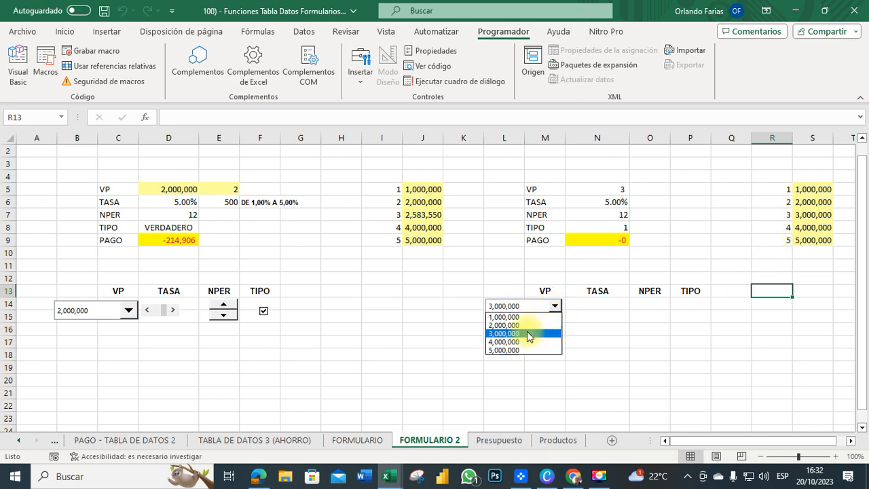
click(528, 334)
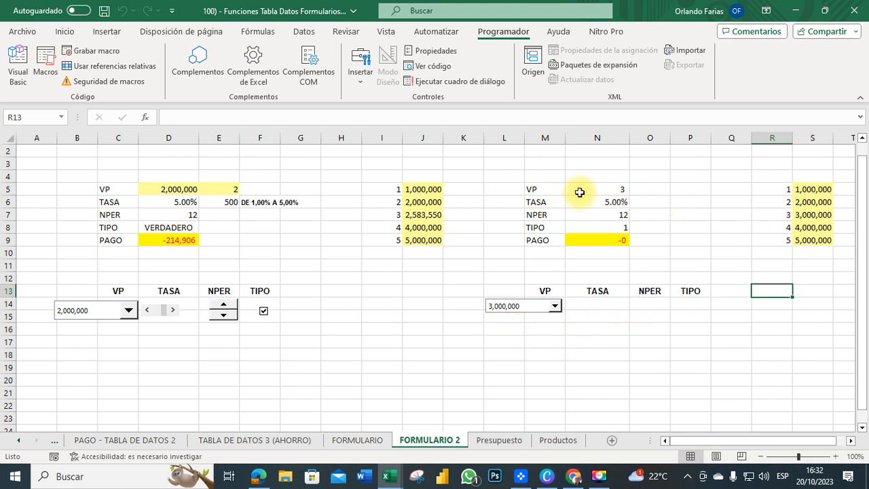
click(604, 192)
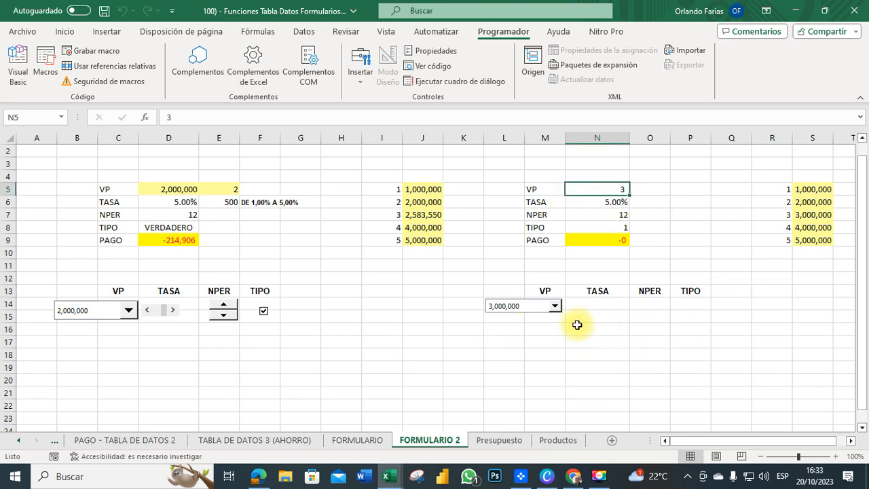
key(Delete)
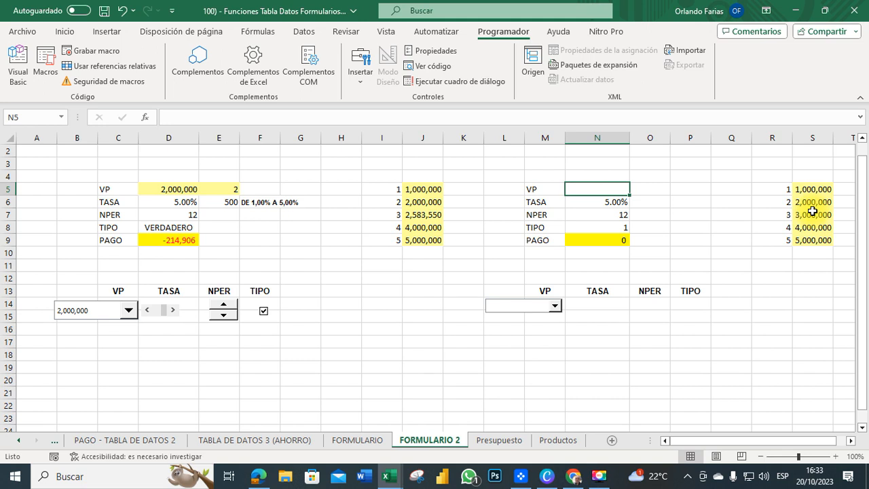
text(=)
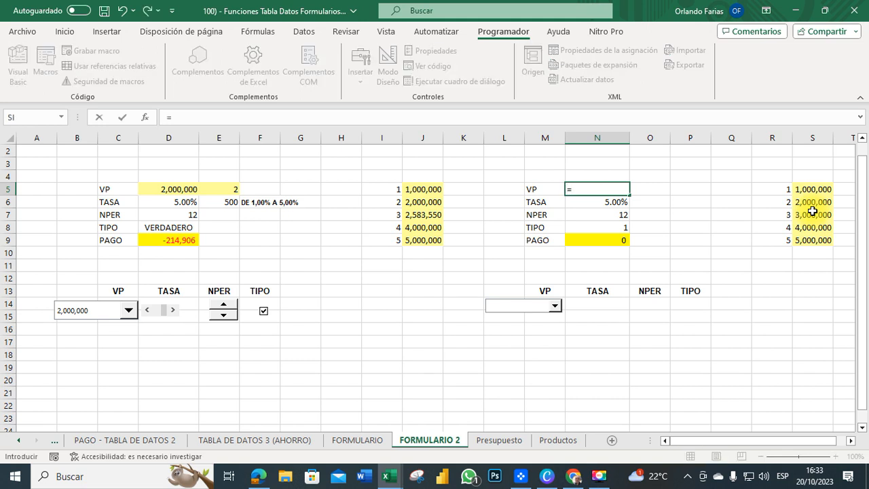
text(busca)
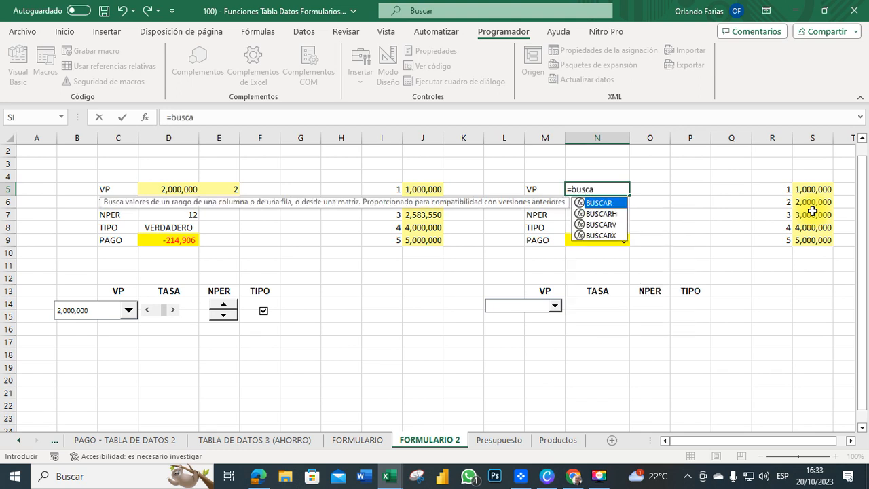
text(rv)
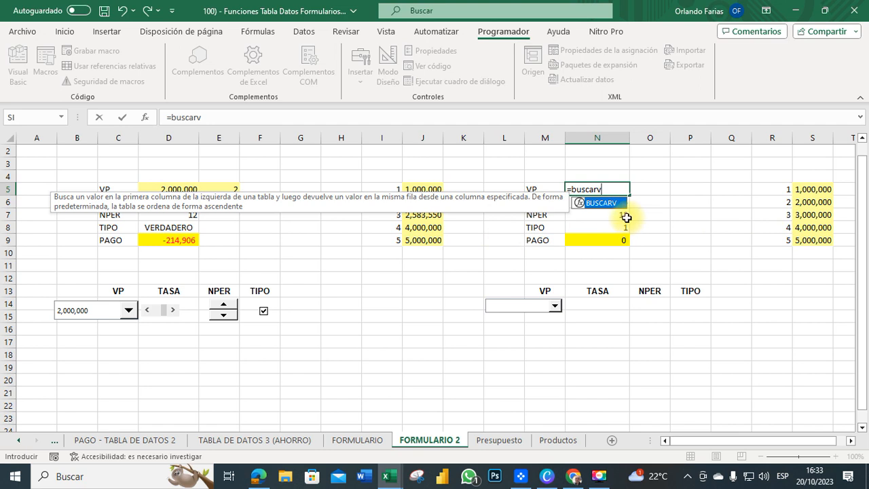
click(605, 205)
click(606, 207)
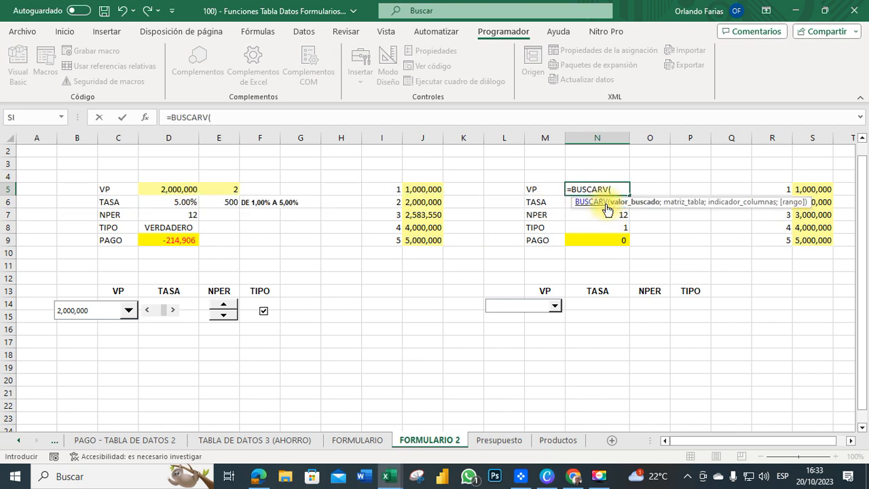
key(Escape)
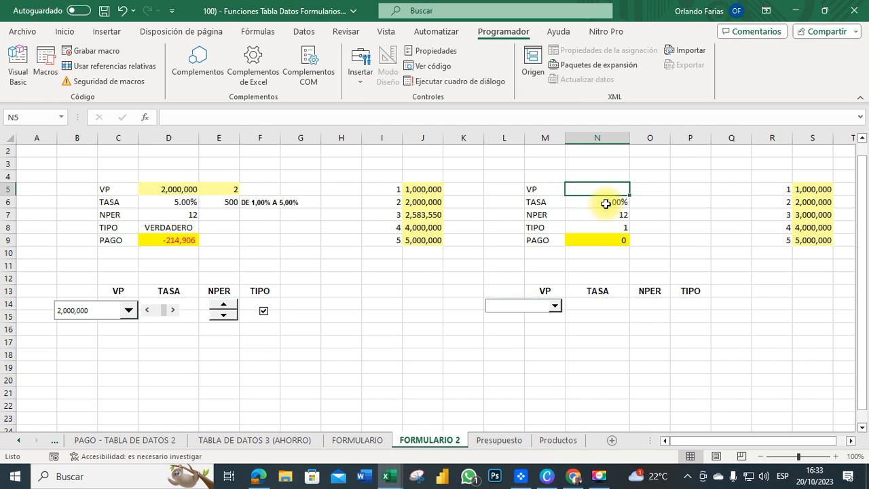
- Choose 4,000,000 in the new VP combo box and compare linked cell N5 with neighbouring cell O5
click(651, 188)
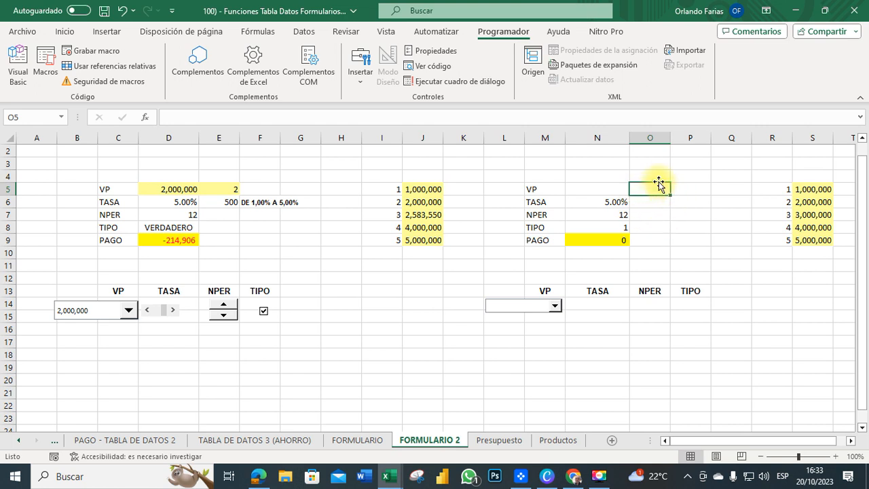
click(554, 306)
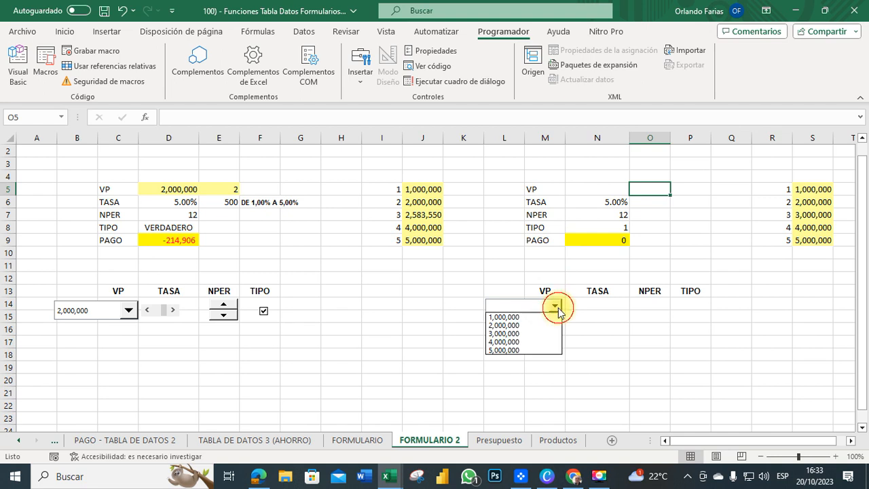
click(518, 343)
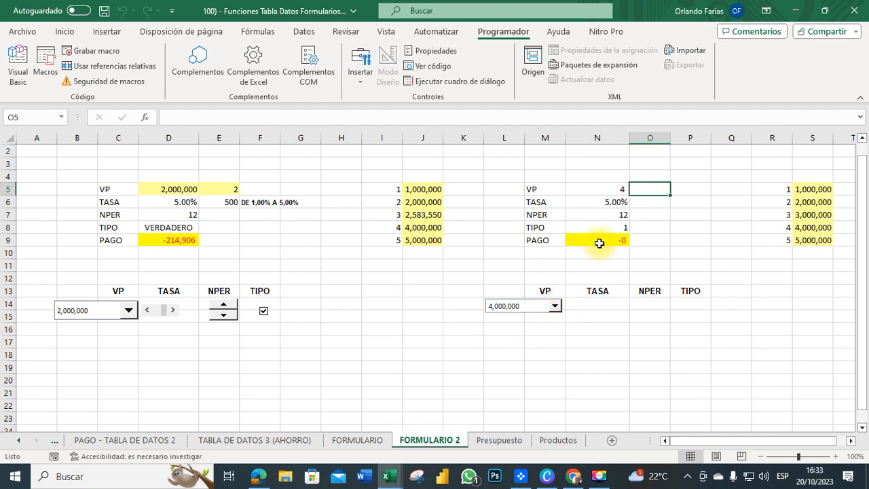
click(593, 188)
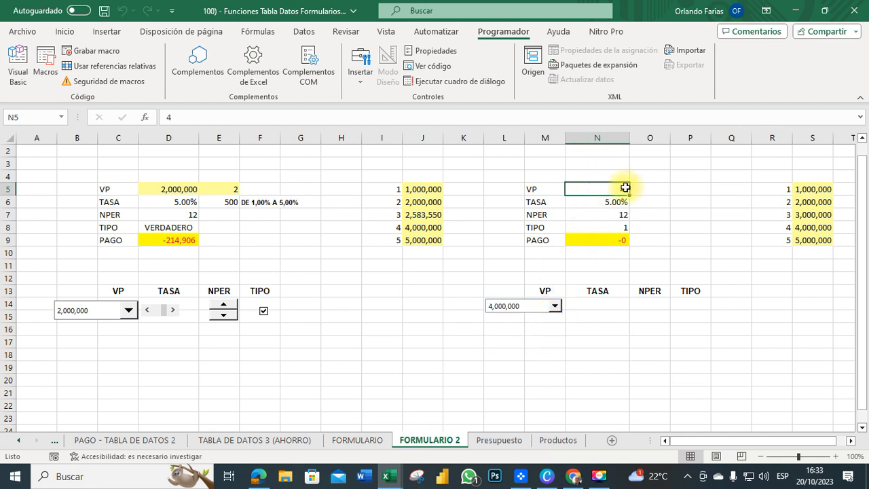
click(660, 185)
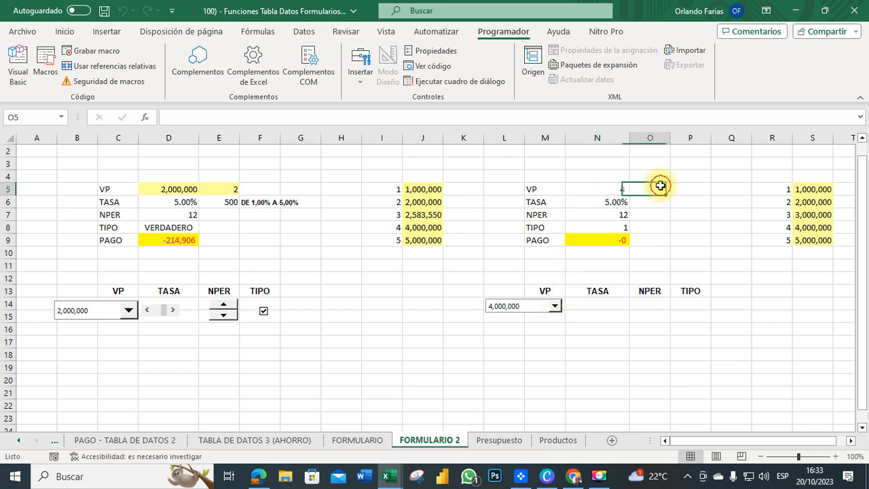
click(555, 306)
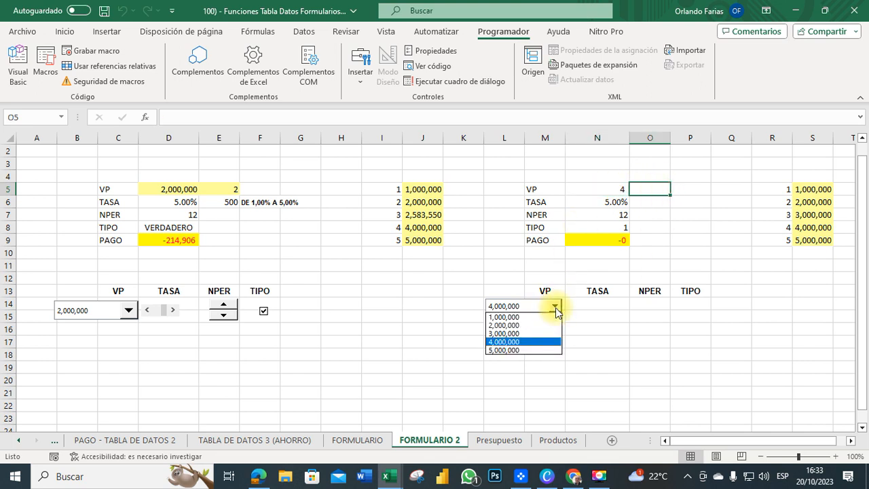
click(555, 307)
- Change the new VP combo box's linked cell to $O$5 in its control format settings
right_click(534, 299)
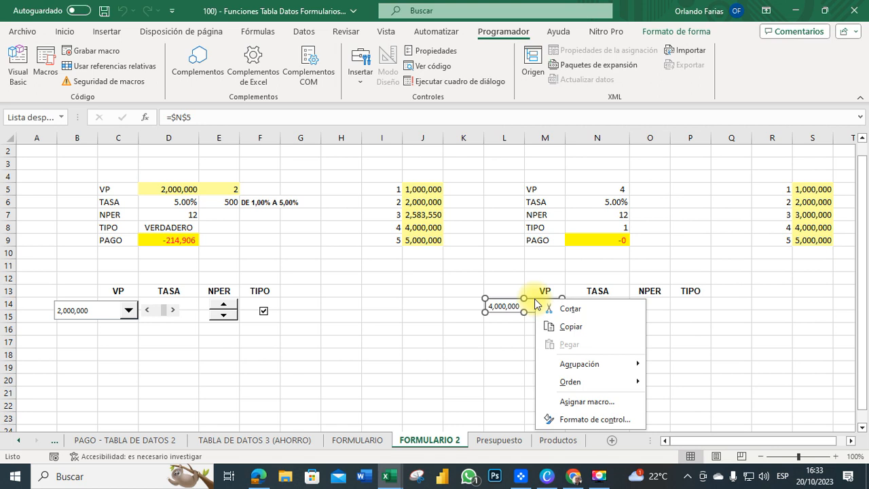
click(573, 419)
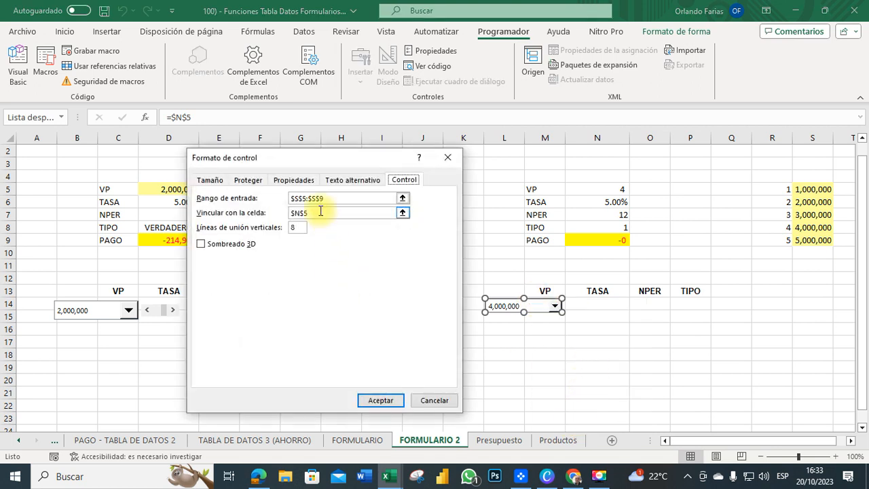
click(321, 211)
drag(286, 211, 327, 215)
click(650, 189)
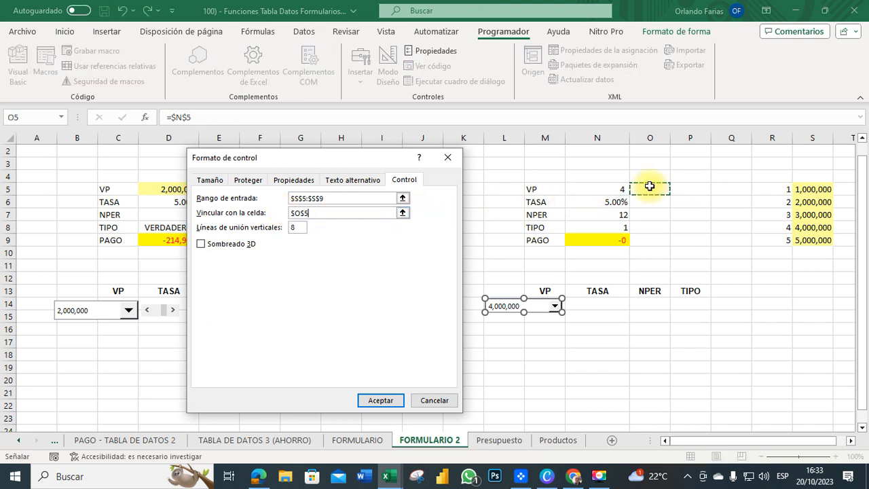
click(382, 401)
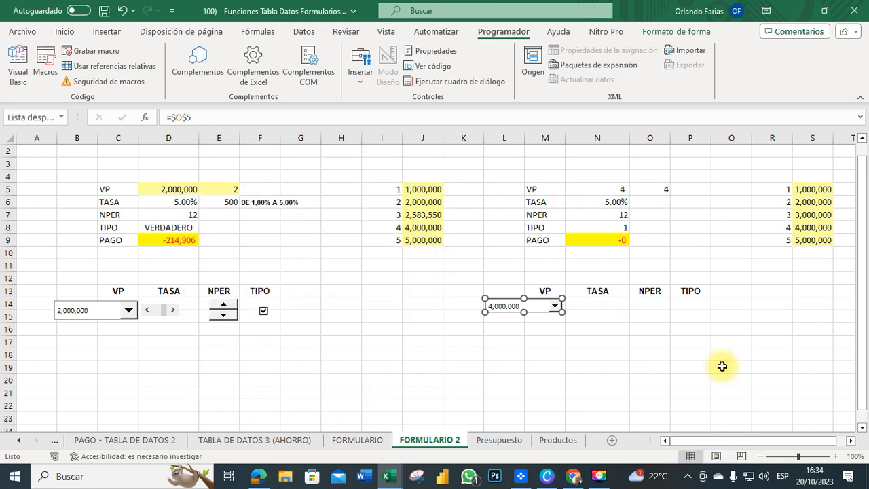
click(704, 366)
- Clear the leftover index number from VP cell N5
click(606, 189)
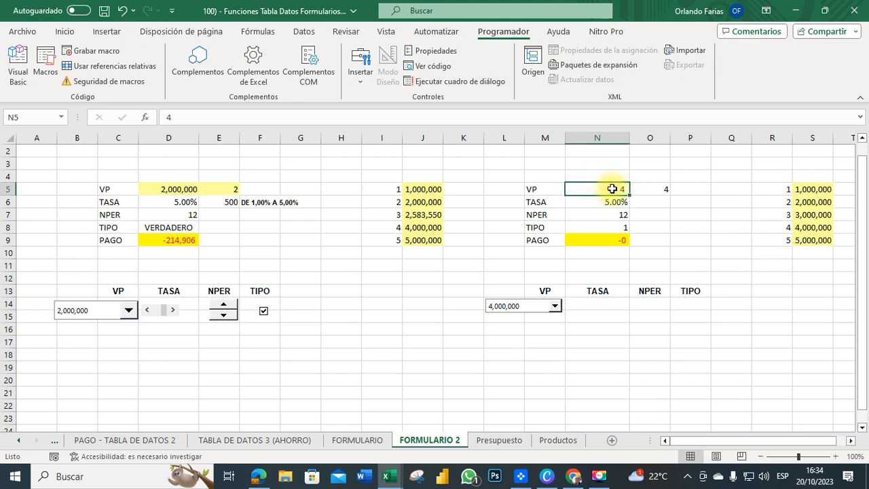
key(Delete)
click(685, 221)
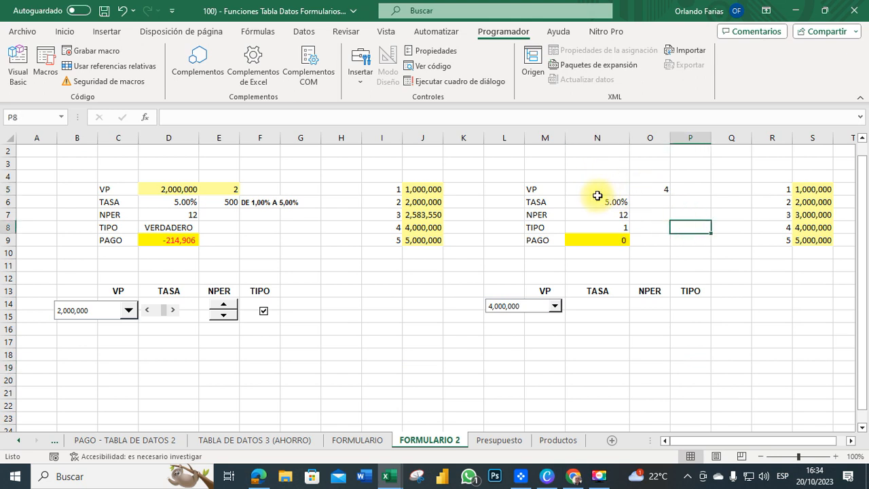
- Test the relinked VP combo box by choosing 3,000,000 and 5,000,000 while watching linked cell O5
click(595, 193)
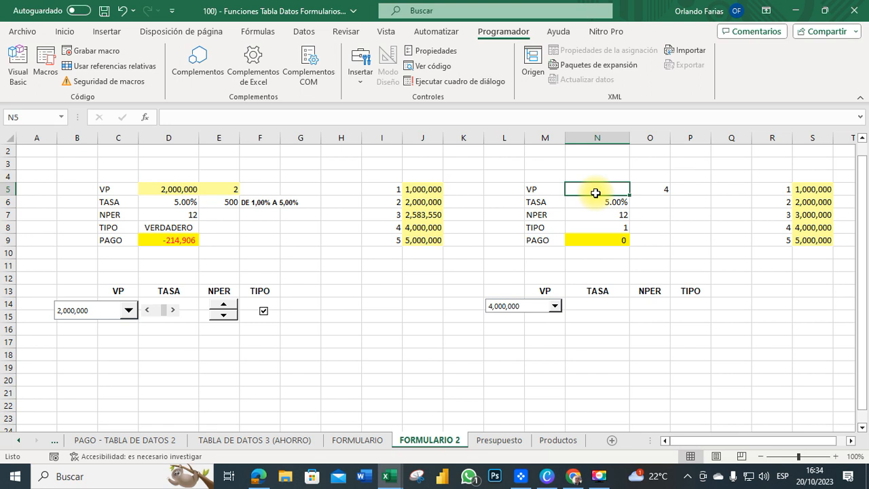
click(553, 307)
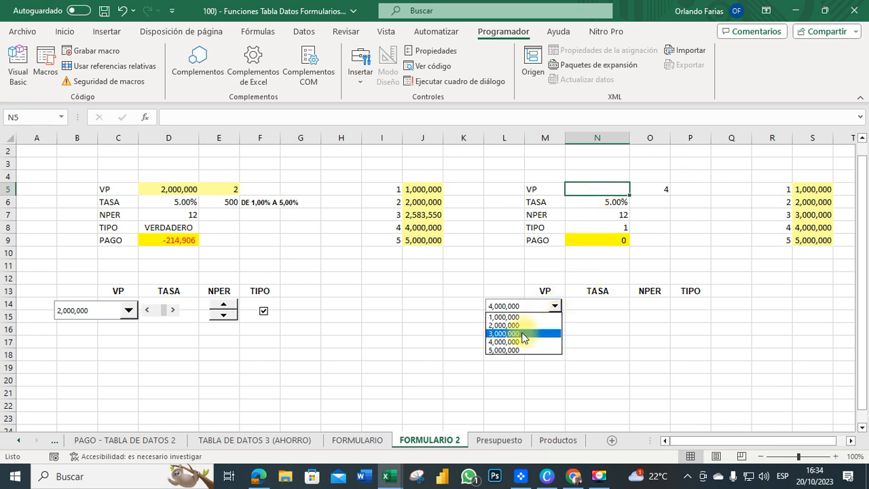
click(524, 334)
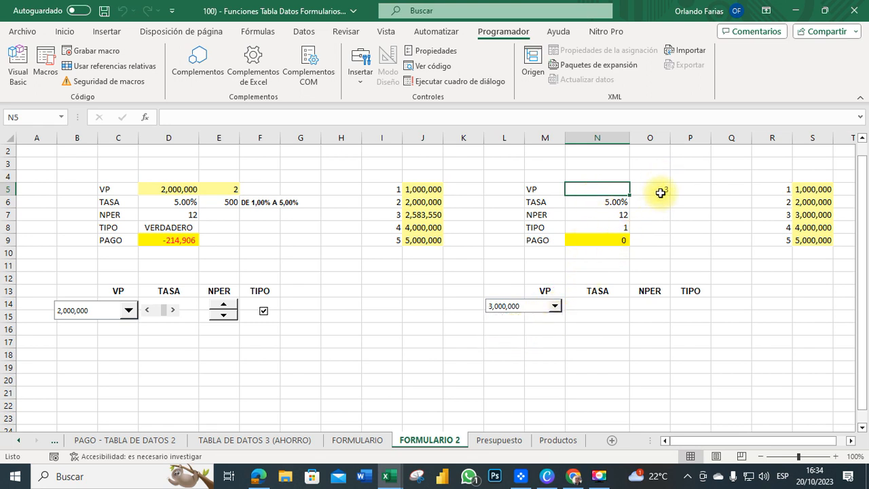
click(554, 307)
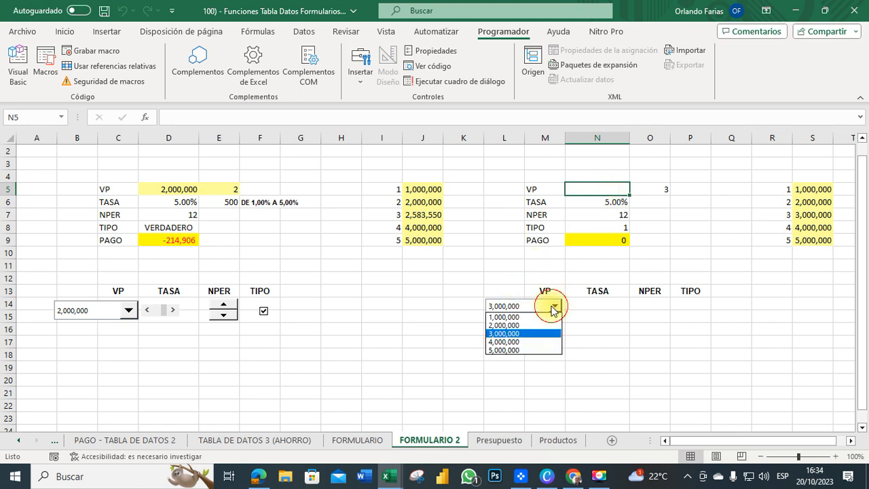
click(508, 350)
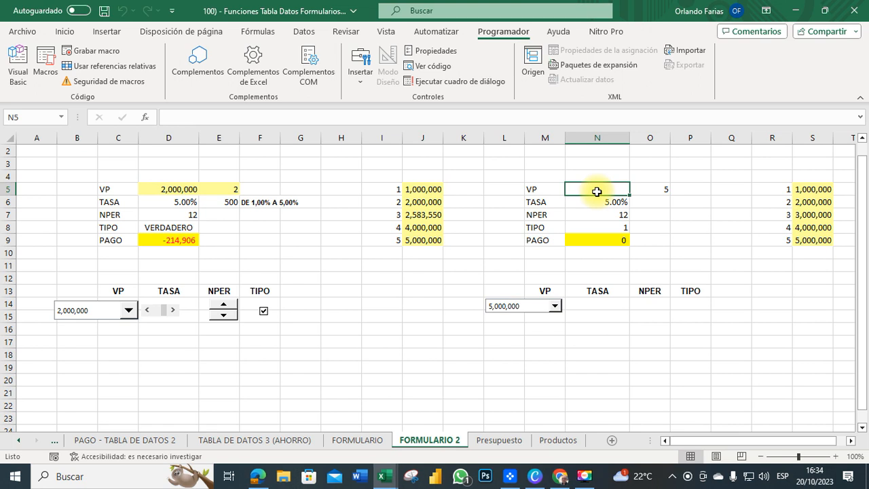
- Start a BUSCARV formula in N5 and open its function arguments dialog, moved clear of the form's data
text(=)
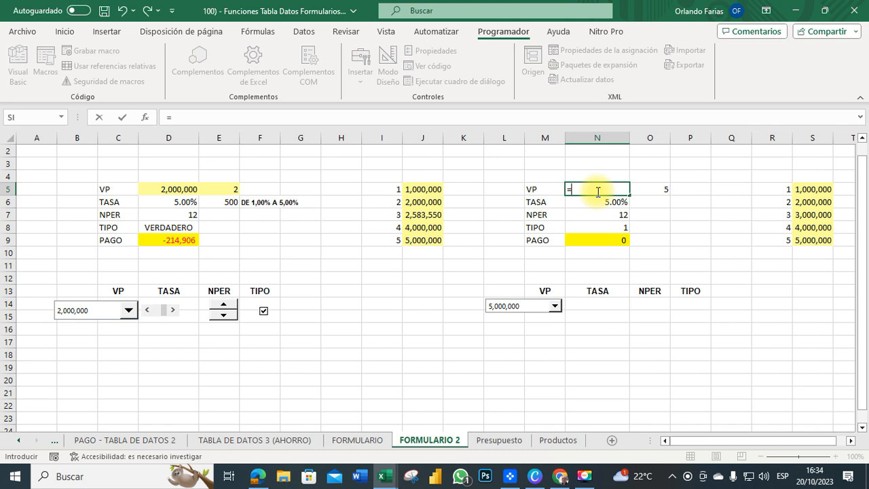
text(buscar)
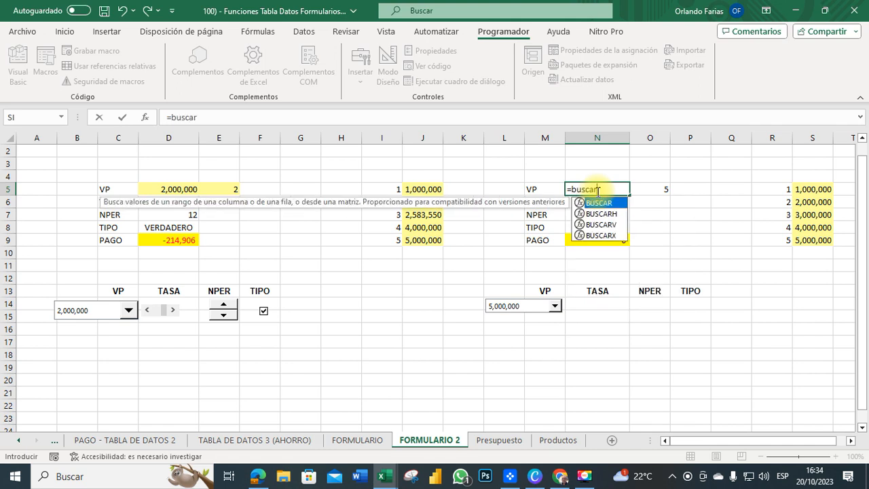
text(v)
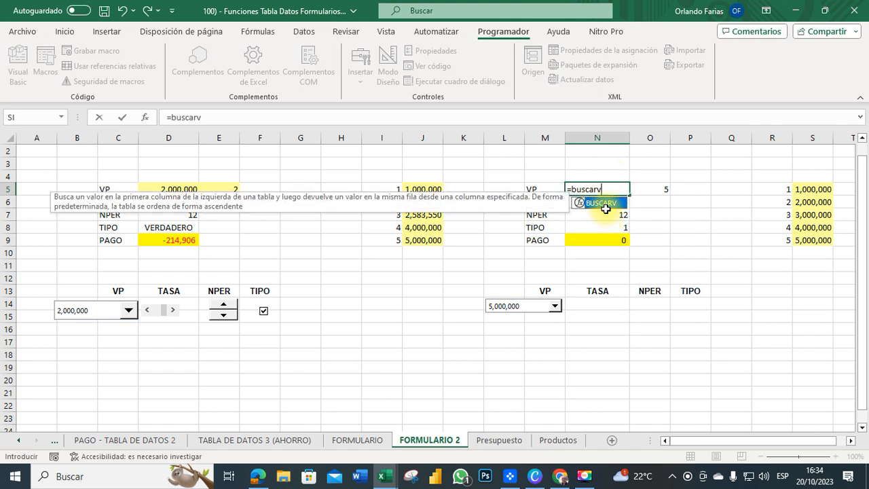
double_click(602, 203)
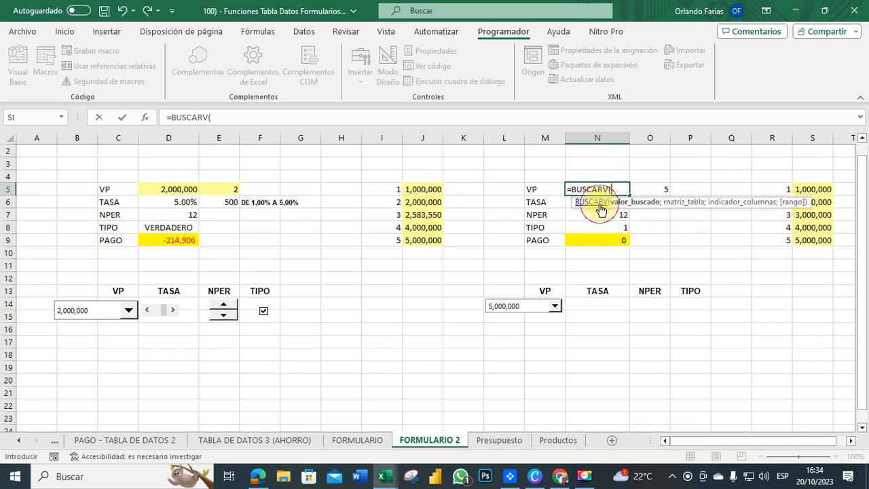
click(144, 117)
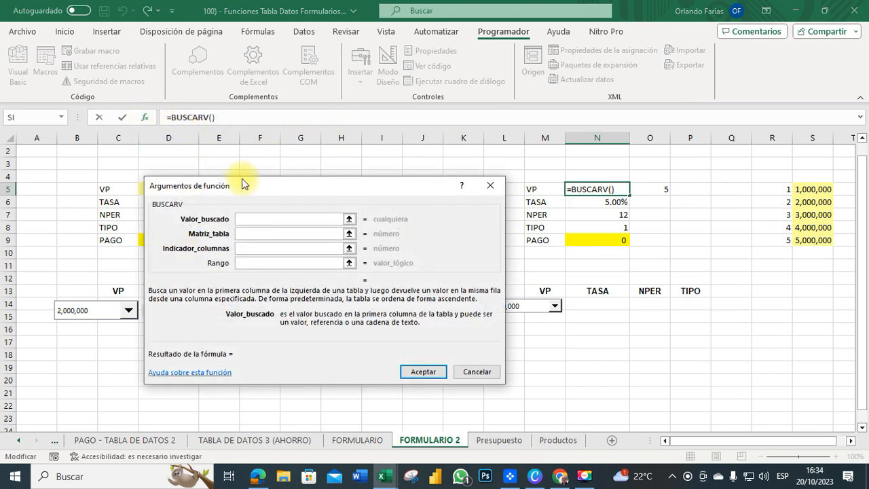
drag(363, 183, 383, 150)
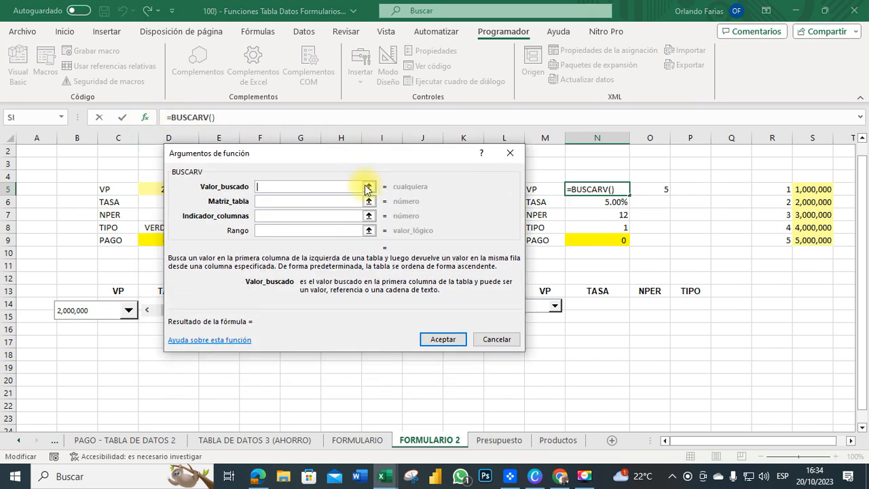
- Complete the BUSCARV formula in N5 with lookup value O5, table R5:S9, column index 2 and range argument 0
click(271, 184)
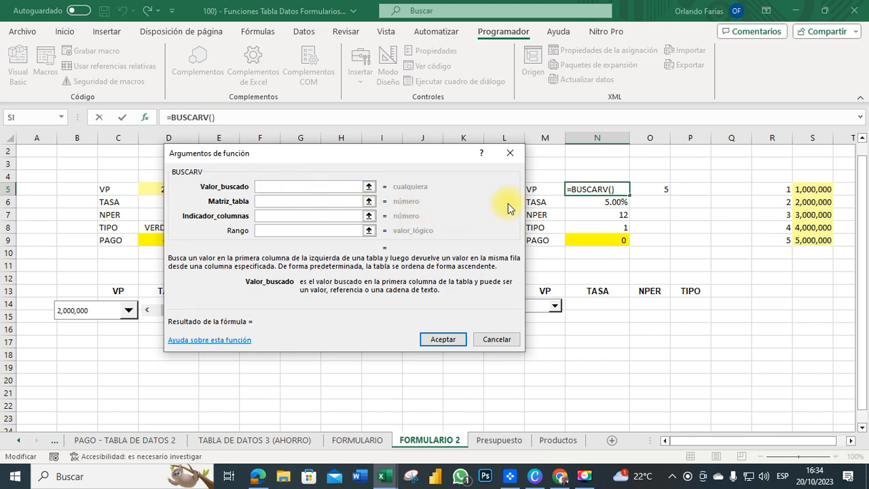
click(663, 190)
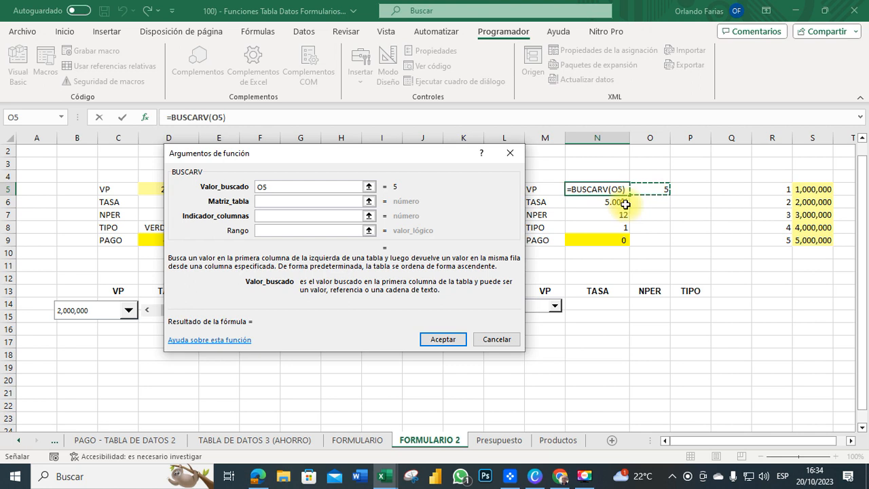
click(289, 202)
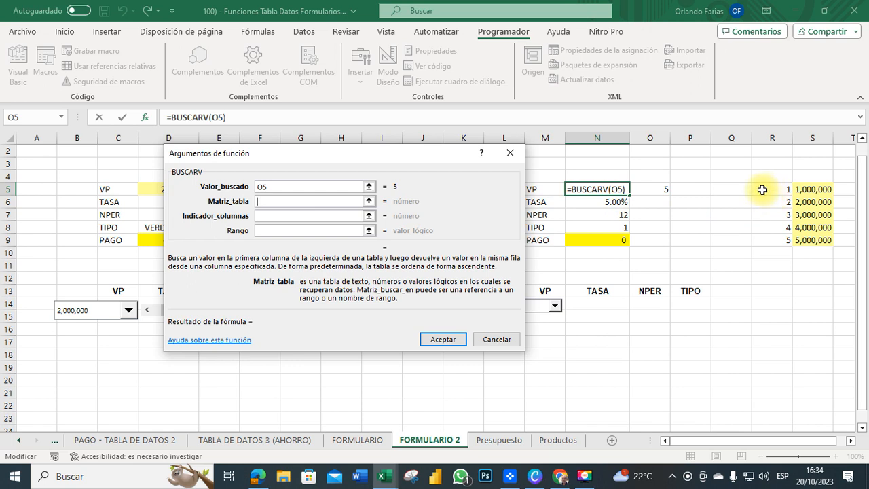
drag(770, 189, 810, 233)
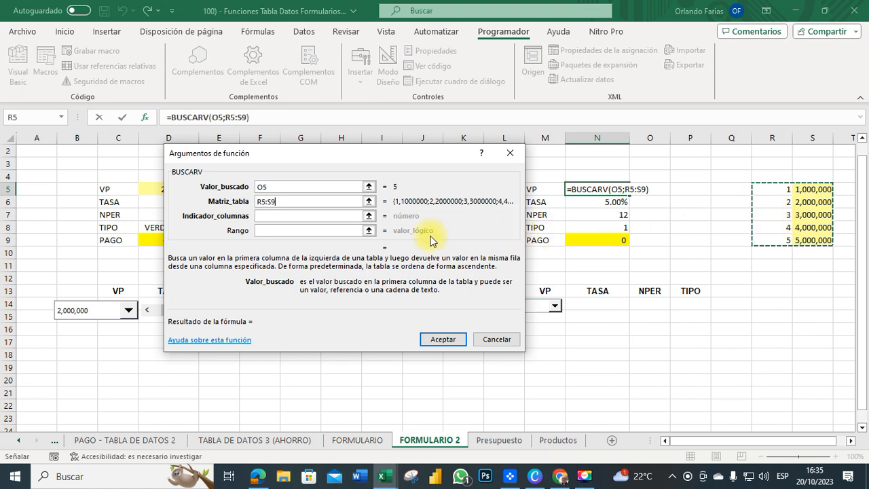
click(283, 218)
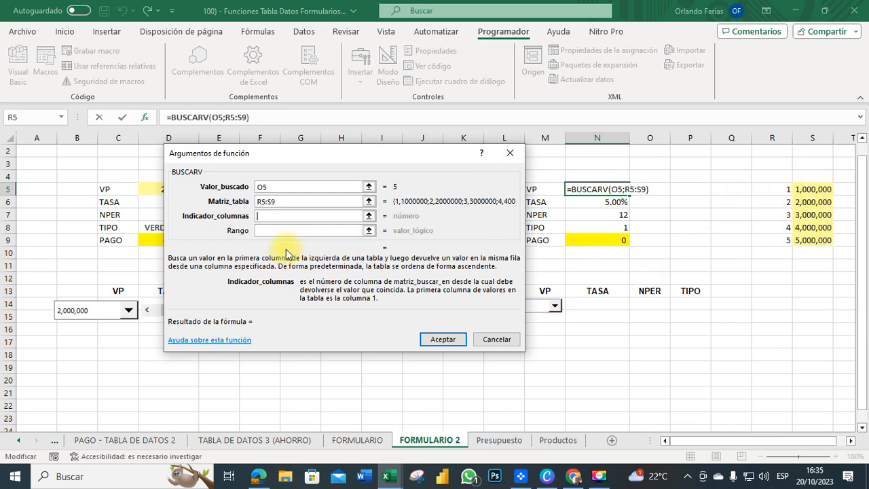
text(2)
click(275, 229)
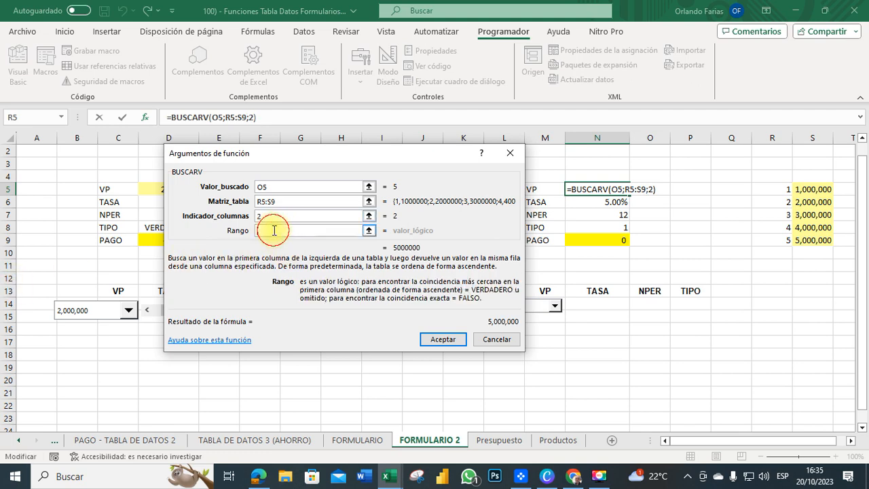
text(0)
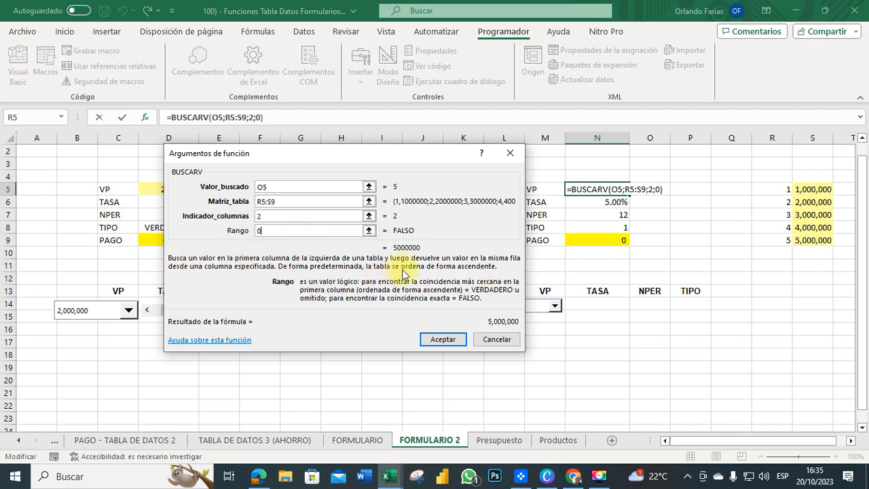
click(442, 338)
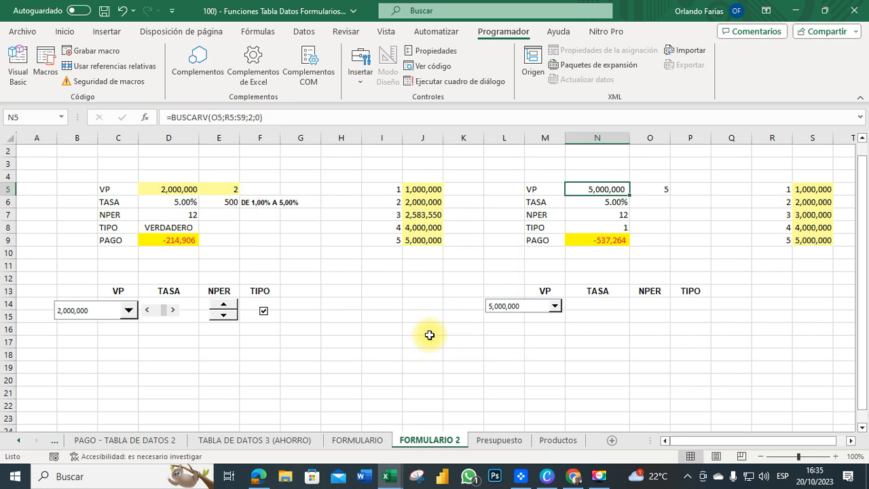
- Test the new VP combo box by choosing 1,000,000, 3,000,000 and 2,000,000 while watching N5 and the PAGO result
click(557, 381)
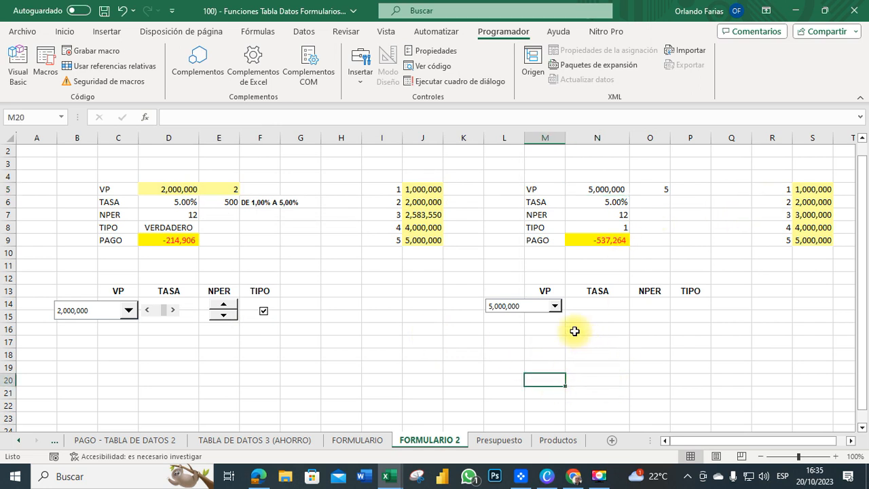
click(554, 306)
click(499, 317)
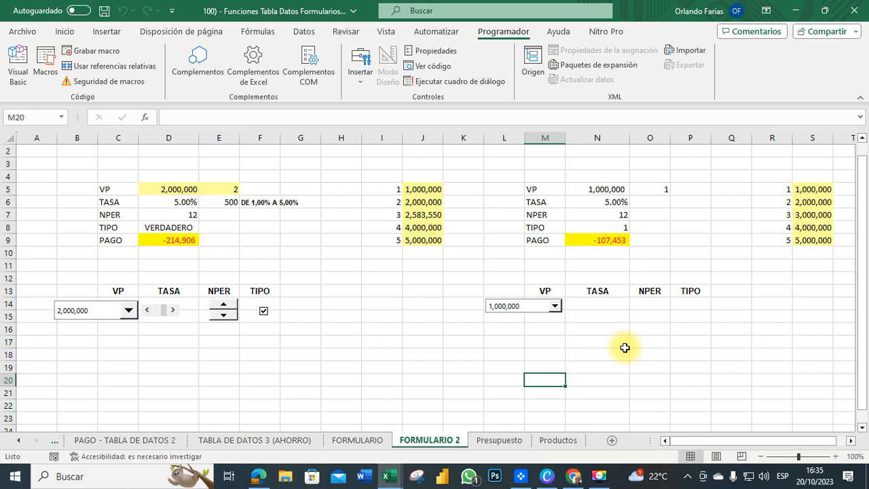
click(555, 306)
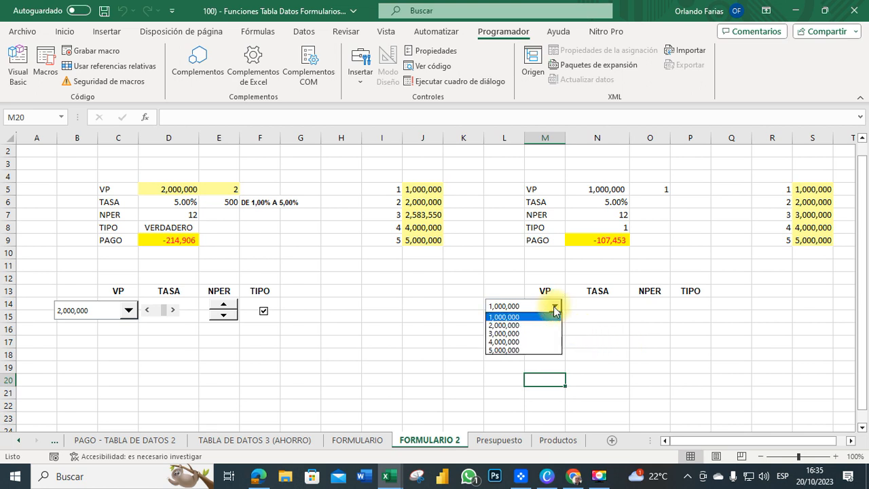
click(492, 333)
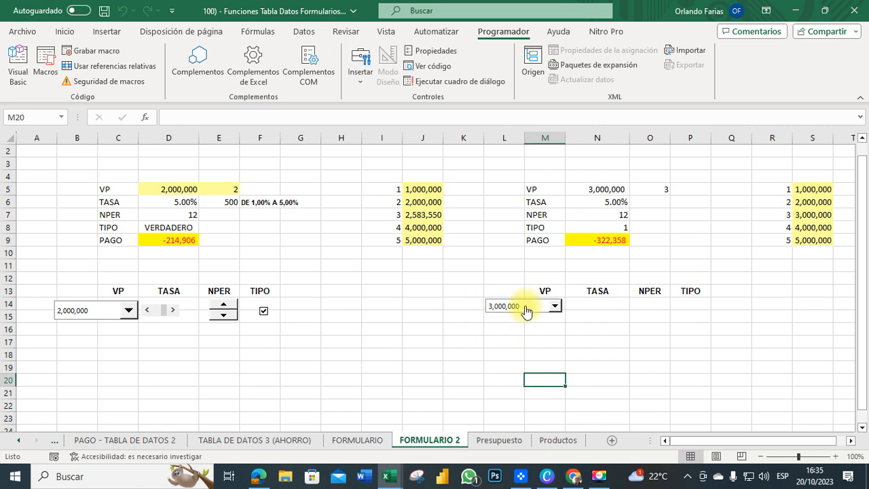
click(555, 307)
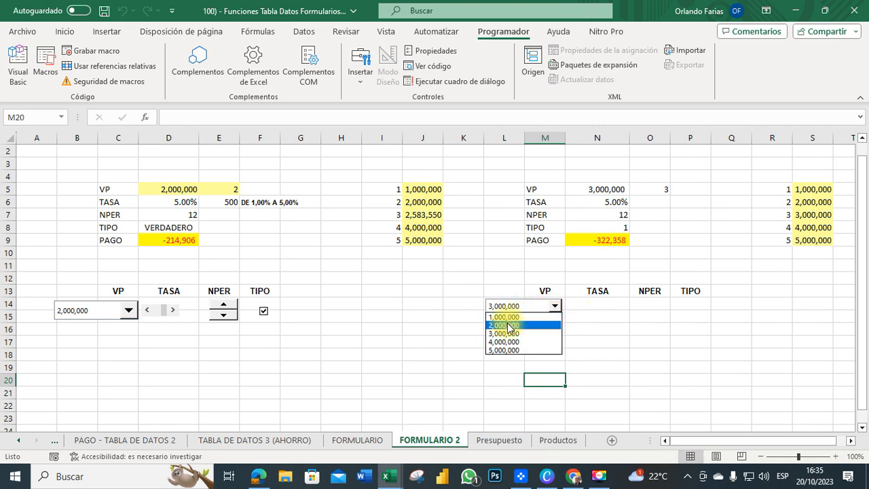
click(506, 324)
click(609, 328)
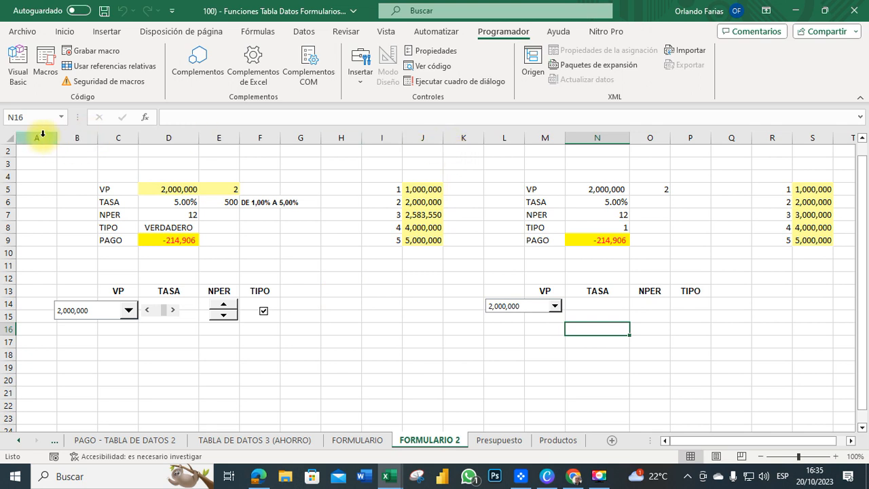
- Try to hide the original form by grouping columns A to J and collapsing the group, and expand it again
drag(38, 137, 406, 133)
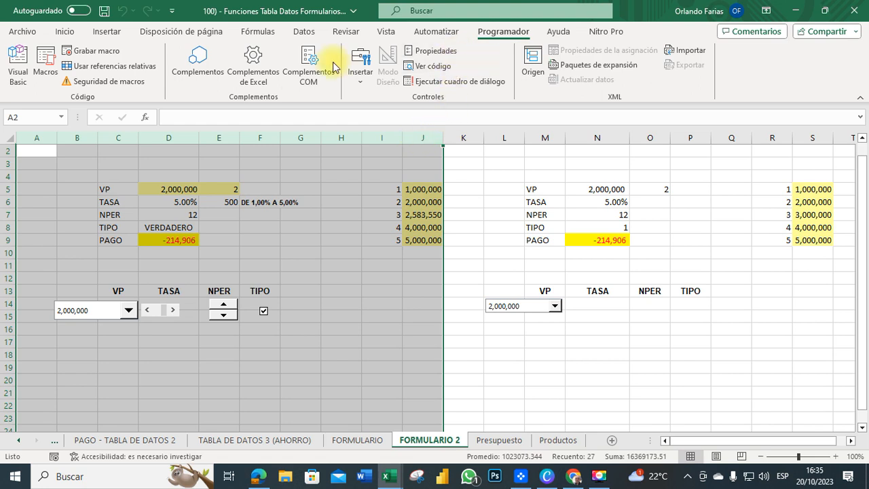
click(305, 32)
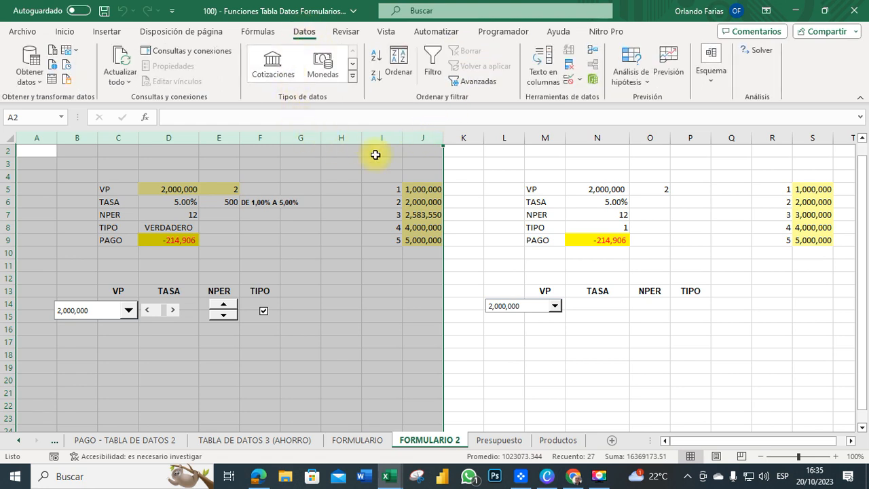
click(706, 79)
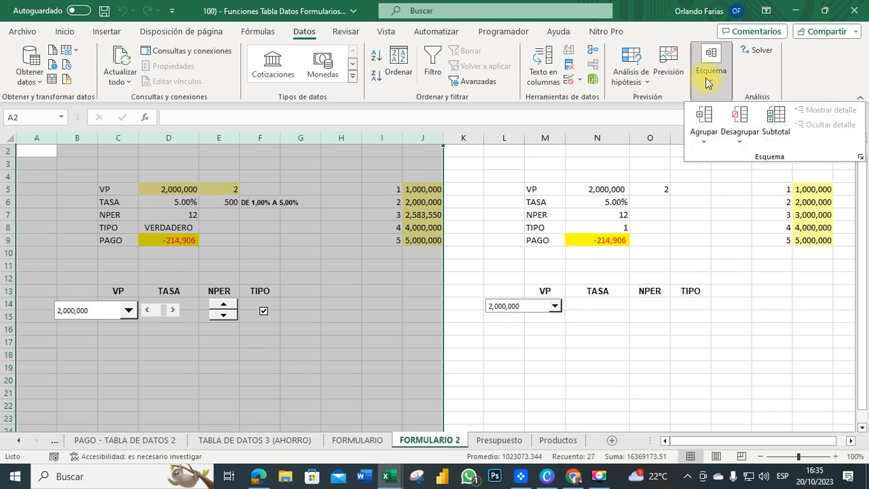
click(703, 116)
click(465, 140)
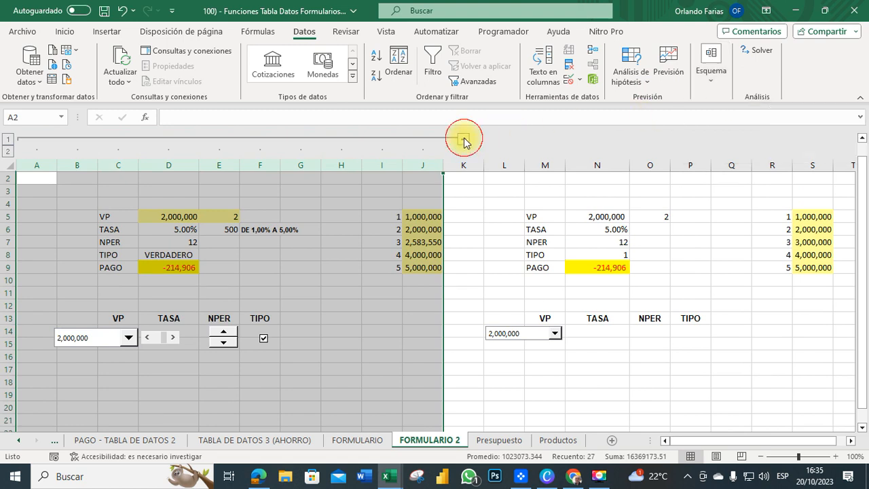
click(285, 281)
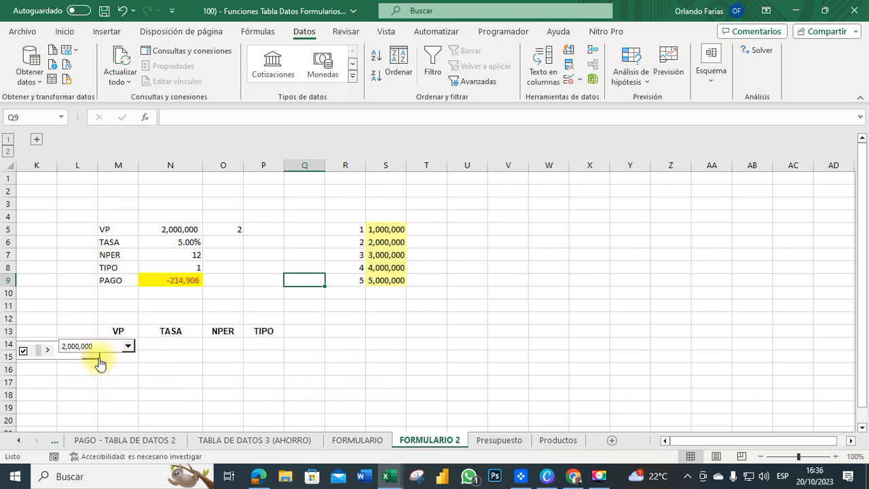
click(38, 140)
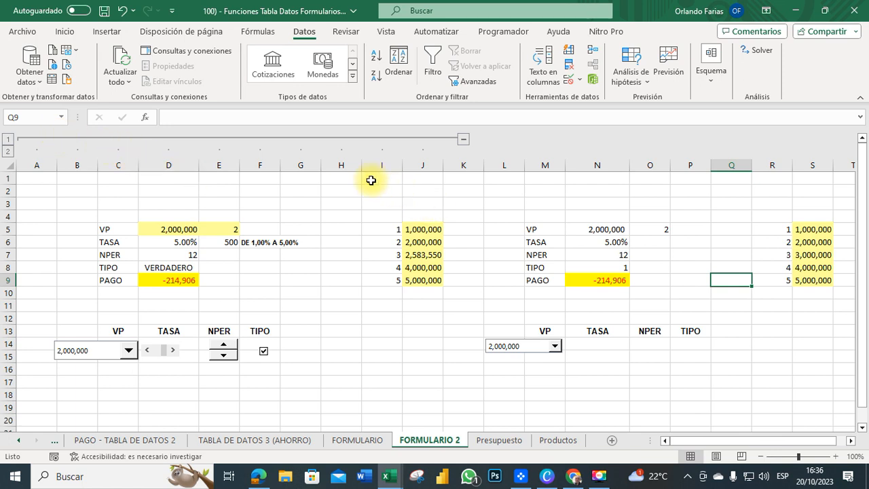
- Insert a column before column K, and collapse and re-expand the column group to check how the controls behave
right_click(462, 165)
click(492, 295)
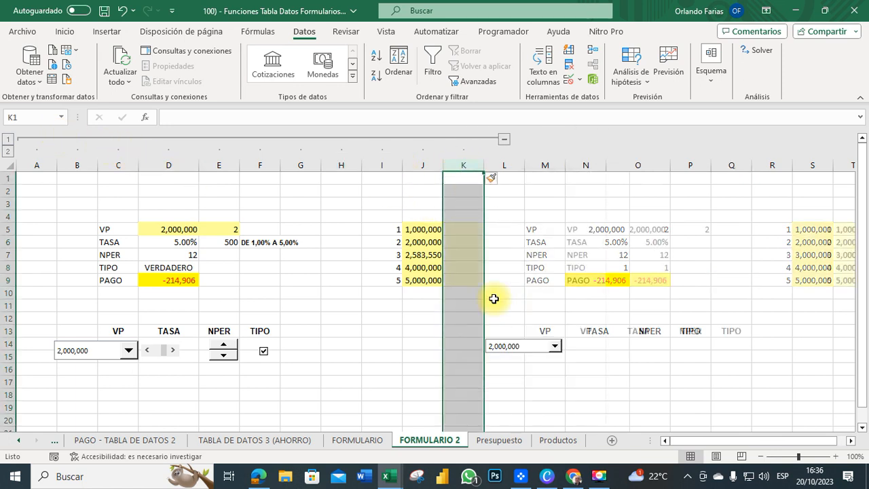
click(502, 141)
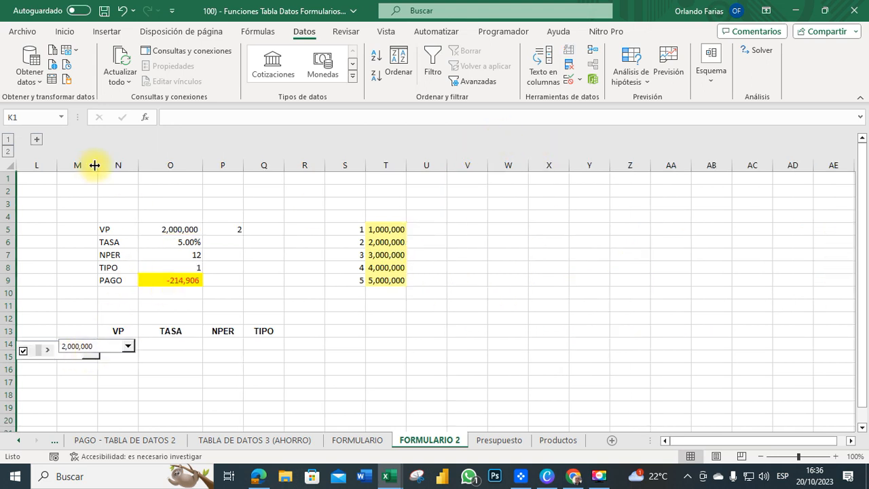
click(8, 150)
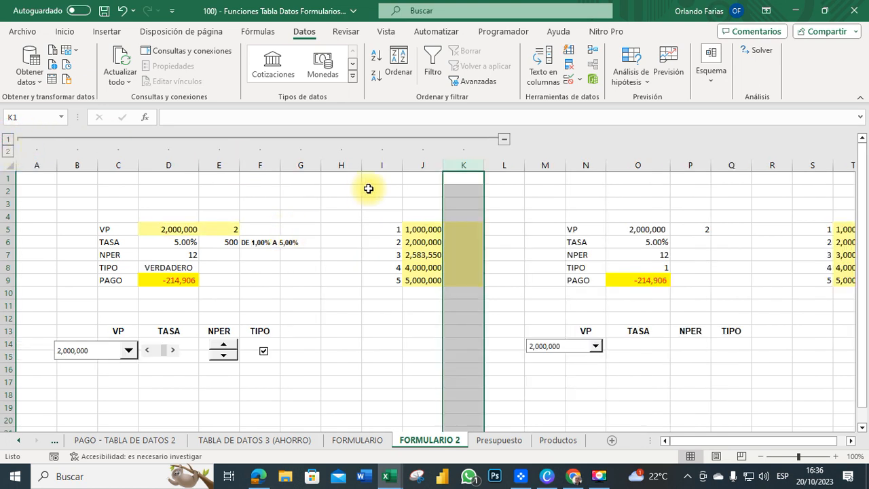
- Ungroup the columns containing the original form by selecting columns A to L
click(324, 240)
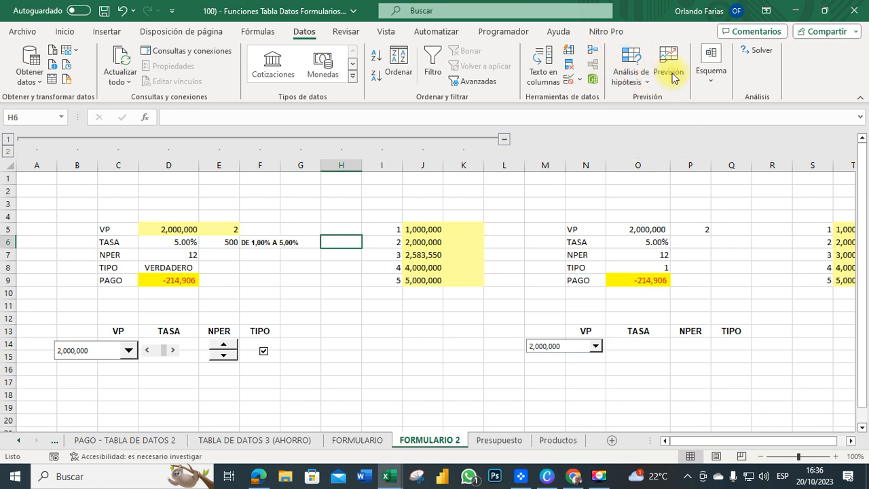
click(703, 76)
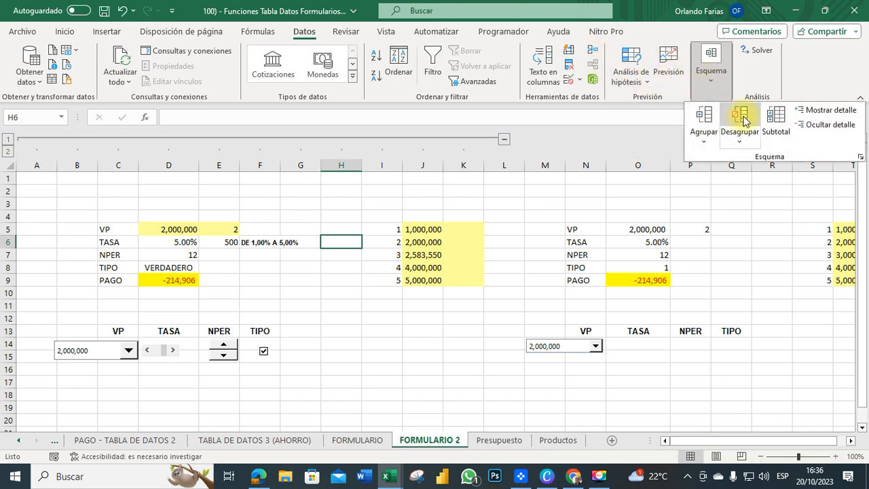
click(36, 143)
drag(35, 163, 506, 148)
click(710, 71)
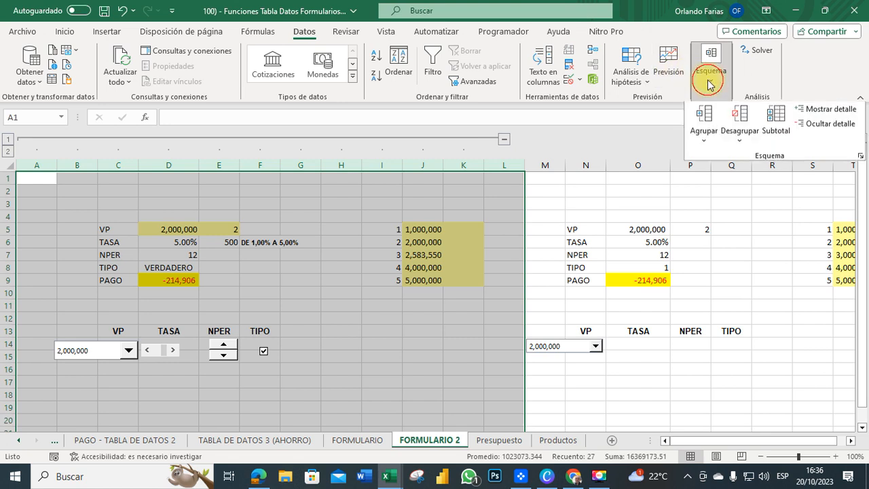
click(739, 115)
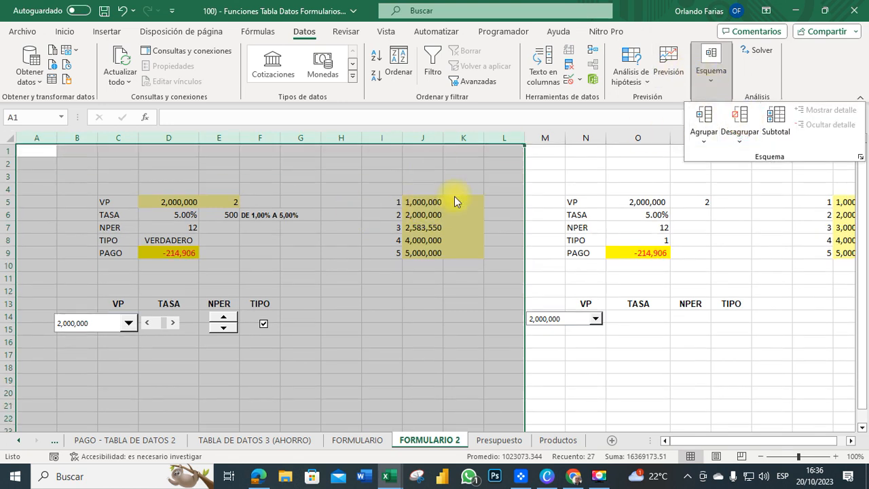
click(541, 170)
click(608, 150)
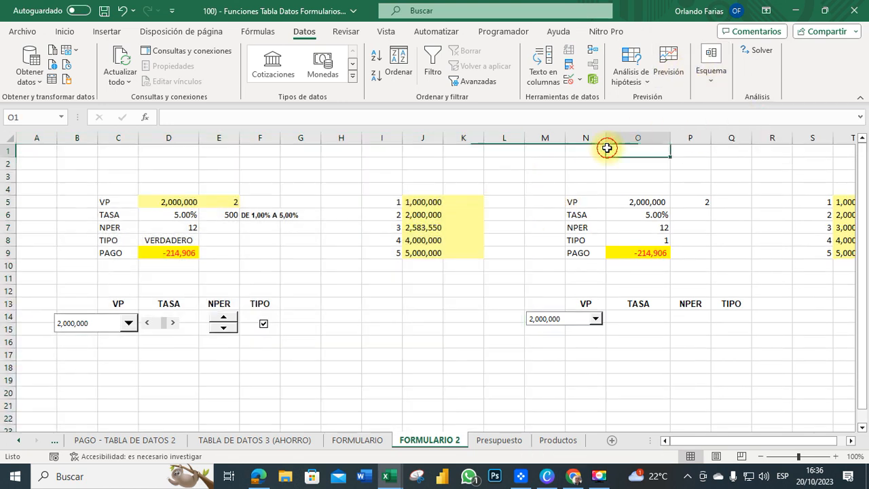
- Draw a rectangle about 19.7 cm wide and 12.3 cm high over the original form, from column A to L down to row 24
click(106, 32)
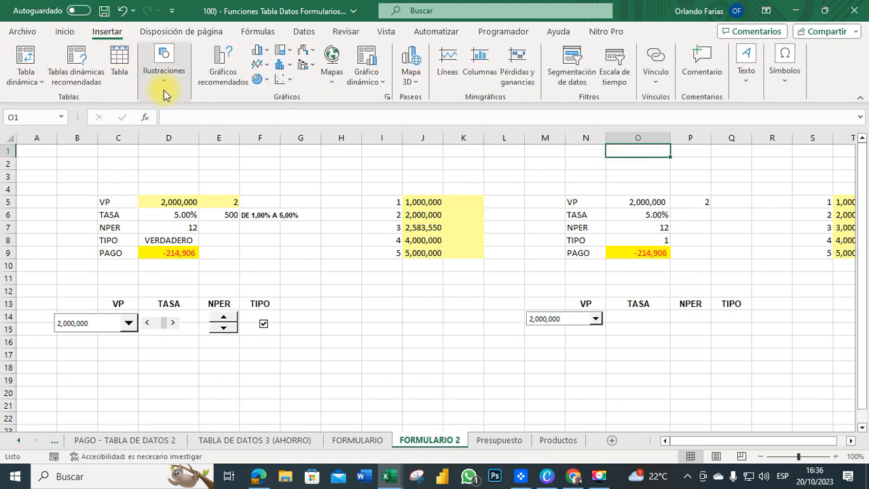
click(163, 80)
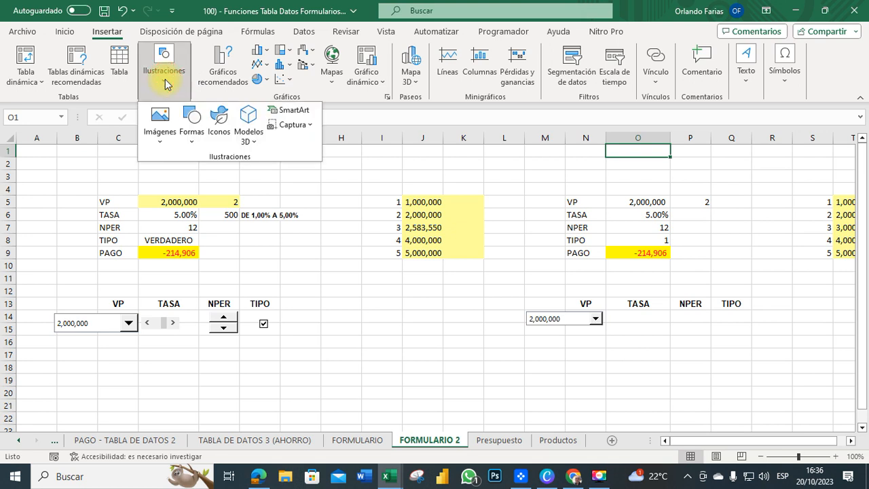
click(192, 120)
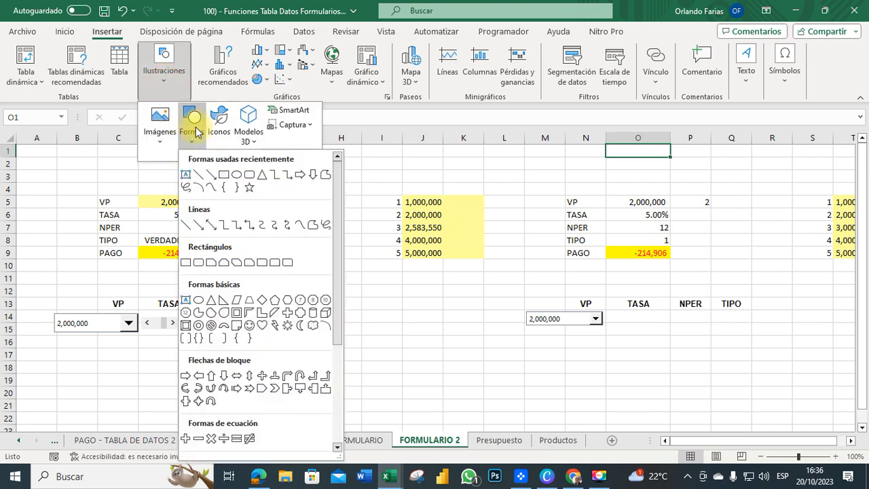
click(227, 175)
drag(23, 155, 497, 410)
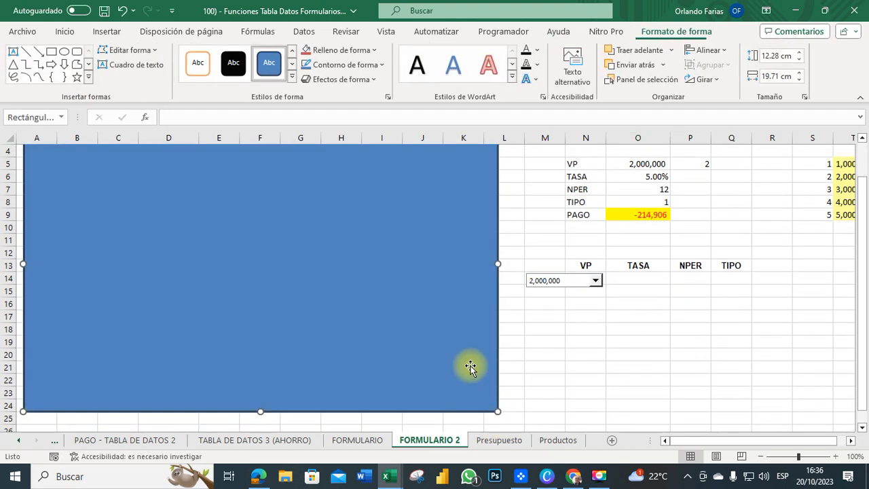
- Fill the covering rectangle with white and remove its outline
click(316, 51)
click(348, 68)
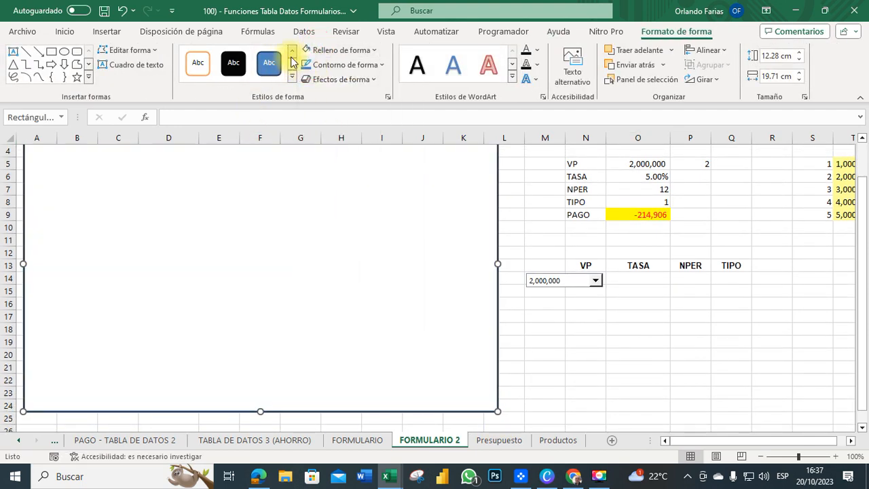
click(320, 67)
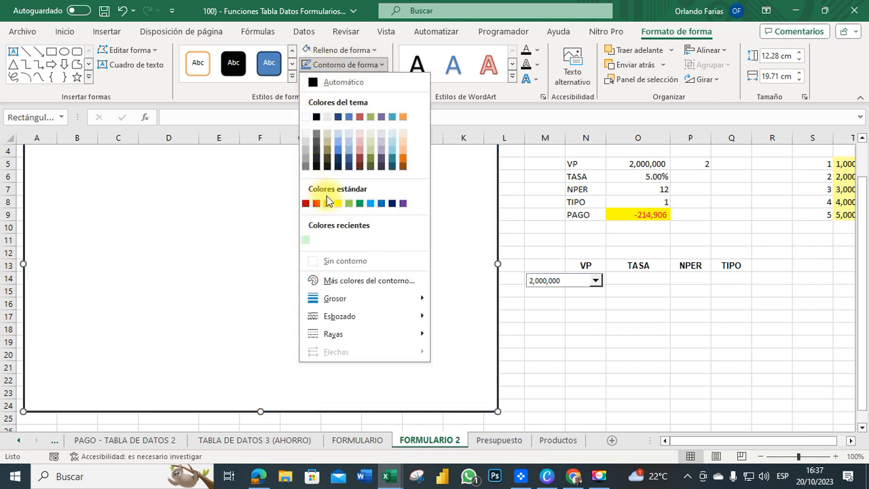
click(342, 264)
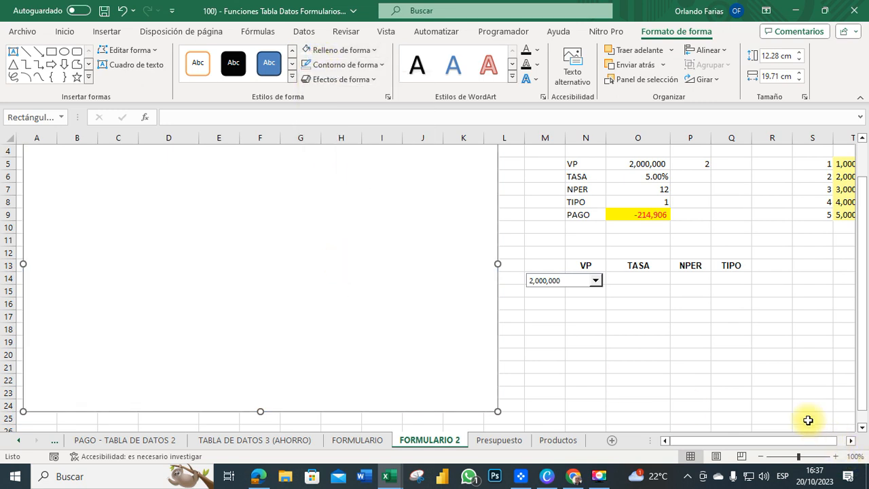
click(721, 382)
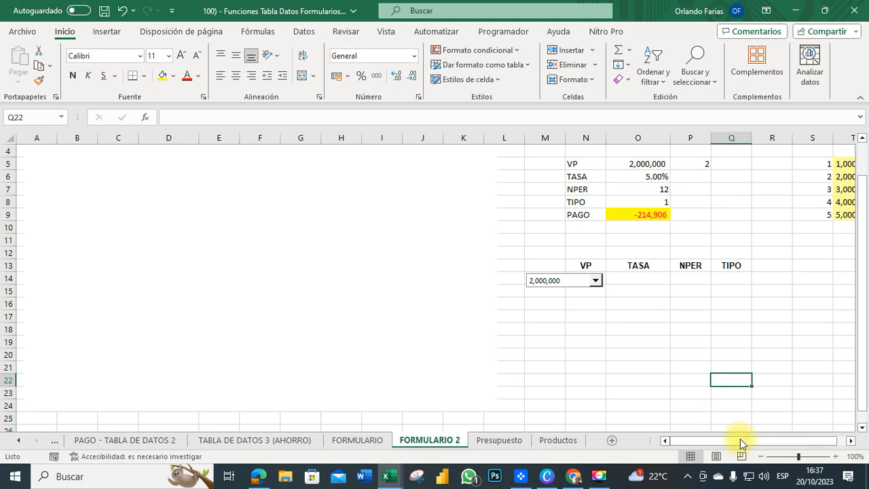
click(845, 439)
click(777, 365)
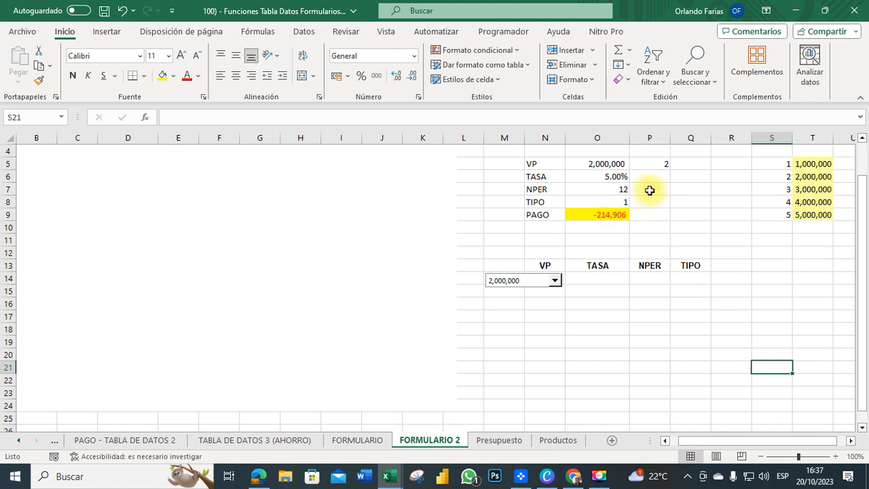
click(126, 185)
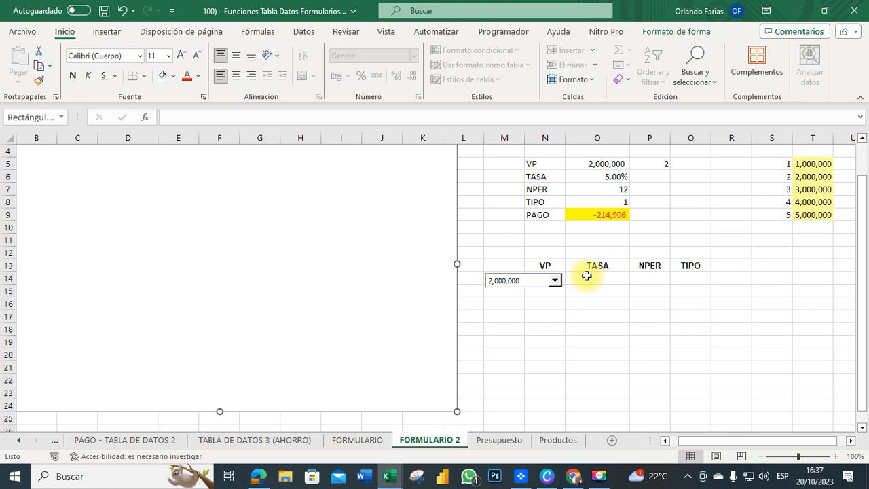
- Insert a spin button form control directly below the NPER header, spanning about rows 14 and 15 of column P
click(652, 267)
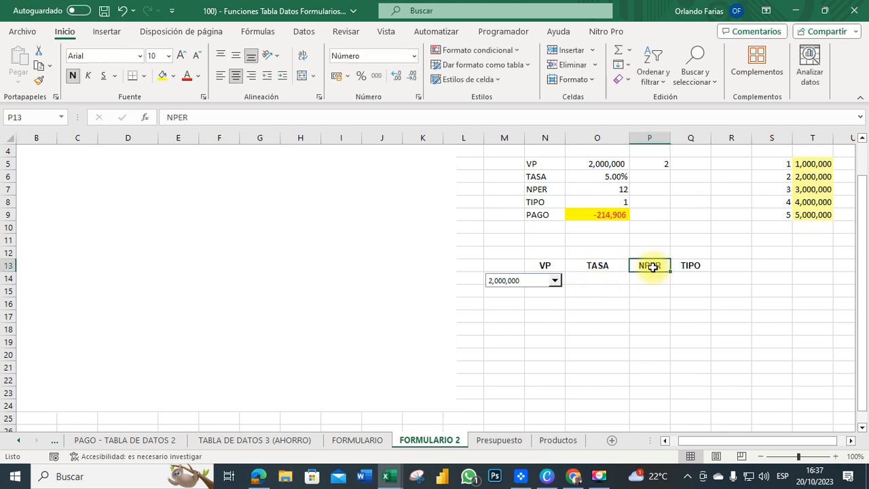
click(653, 278)
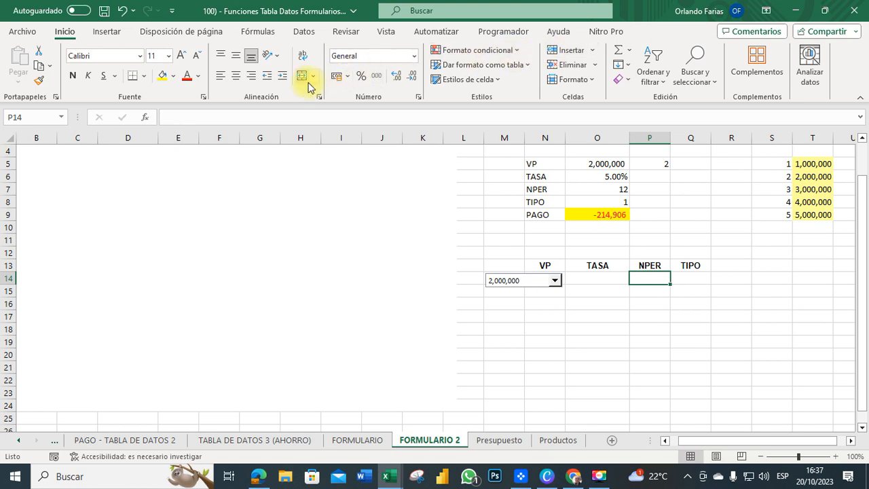
click(501, 32)
click(359, 76)
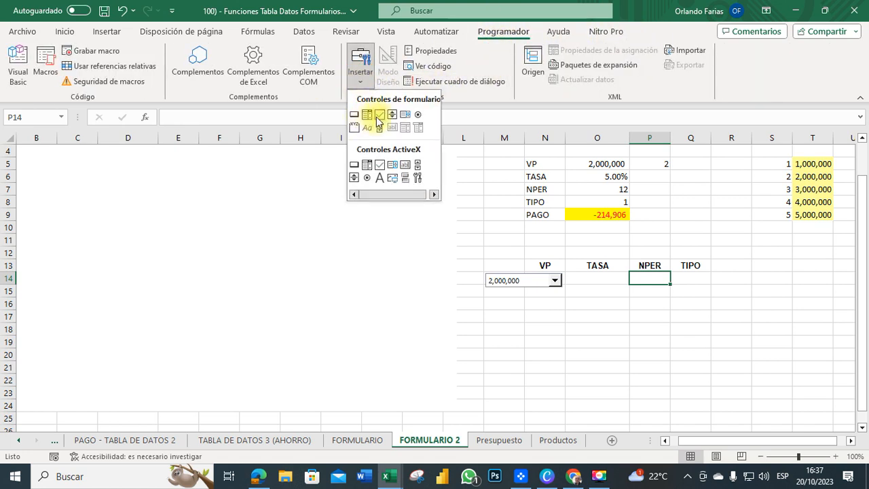
click(393, 115)
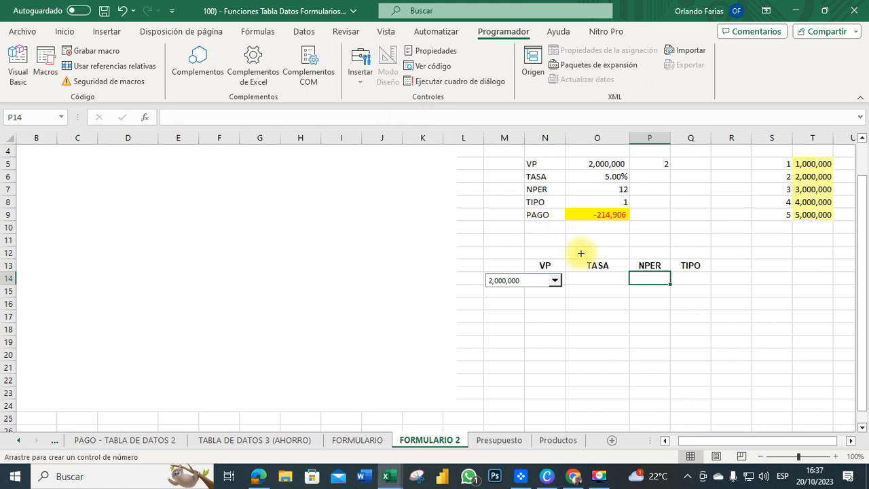
drag(641, 272, 658, 298)
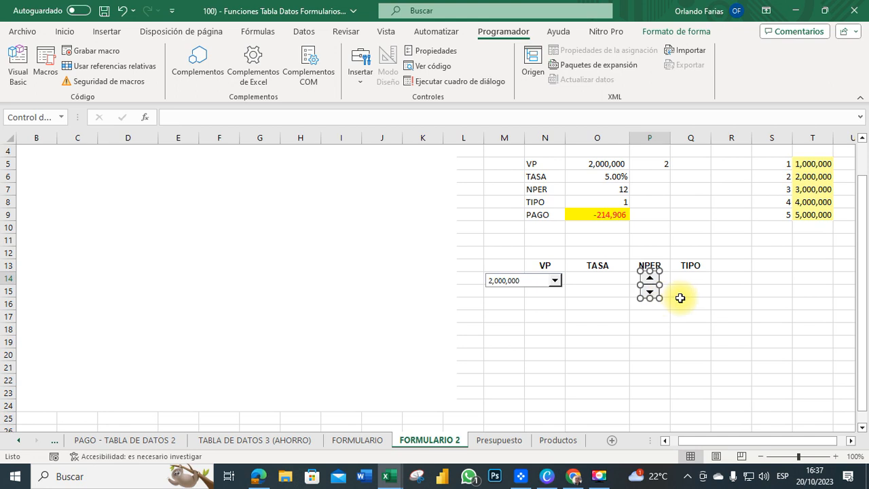
click(681, 298)
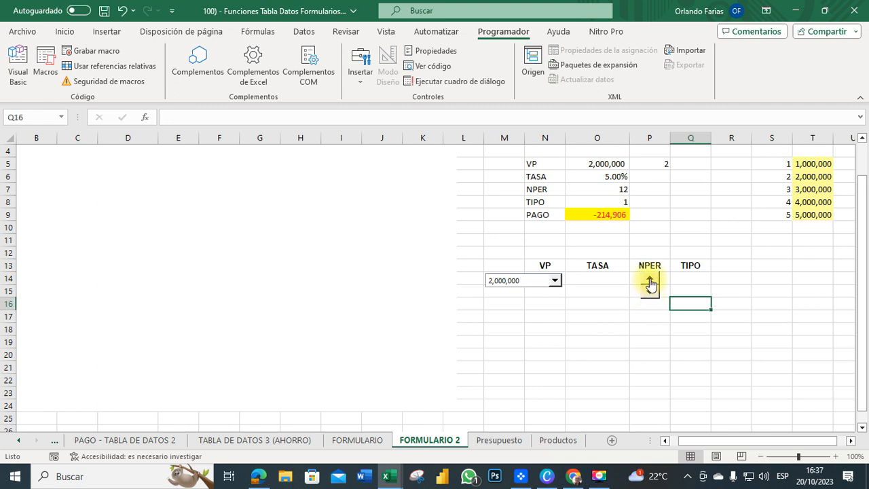
- Set the NPER spin button's minimum value to 1 and maximum to 48, and link it to cell $O$7
right_click(650, 285)
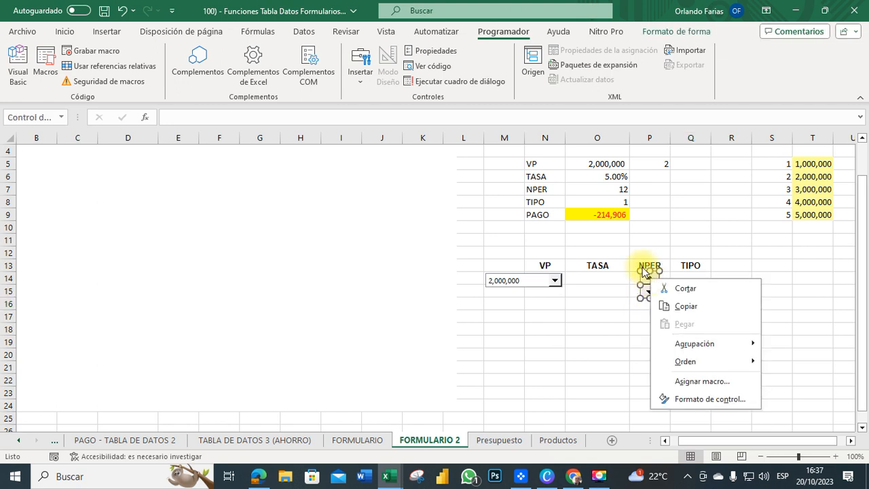
click(704, 402)
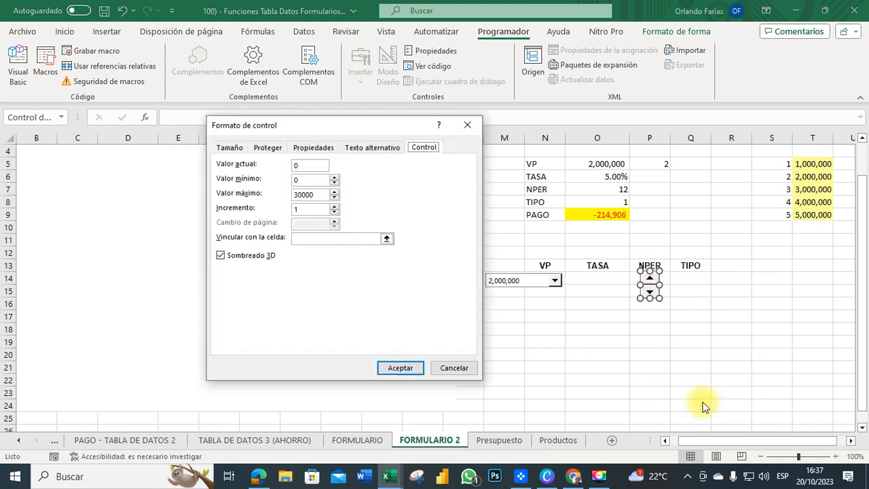
double_click(301, 180)
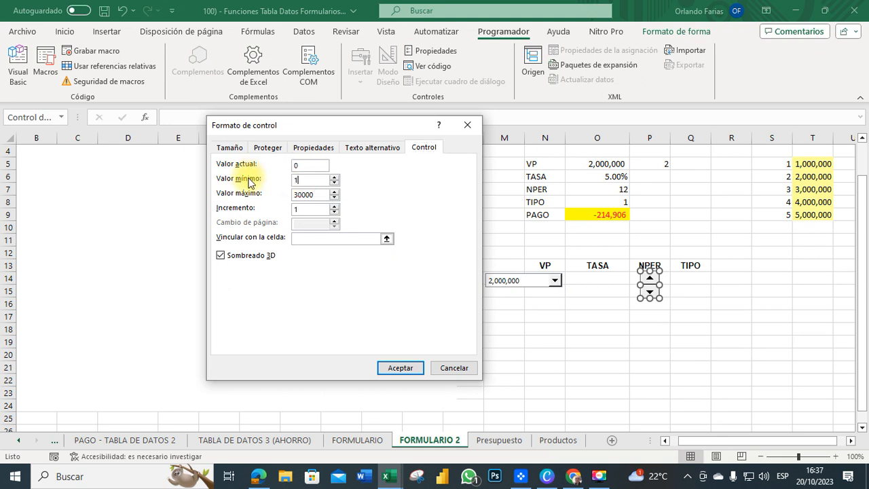
drag(317, 195, 266, 194)
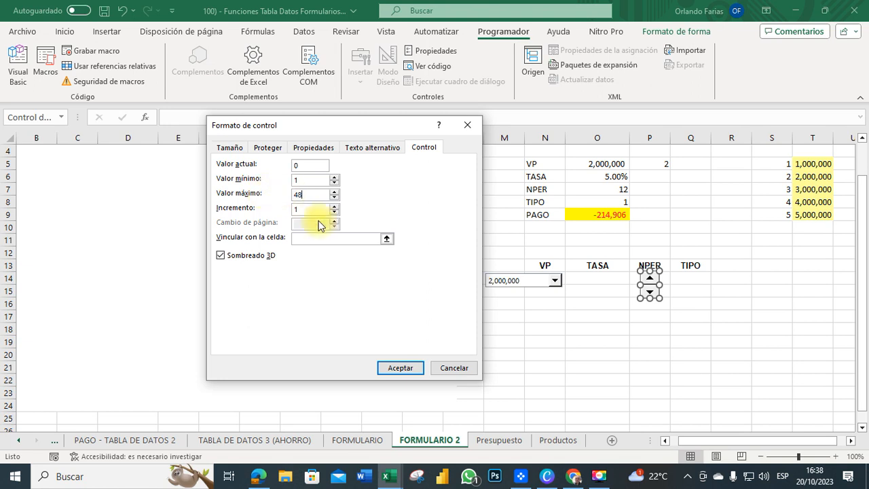
click(316, 237)
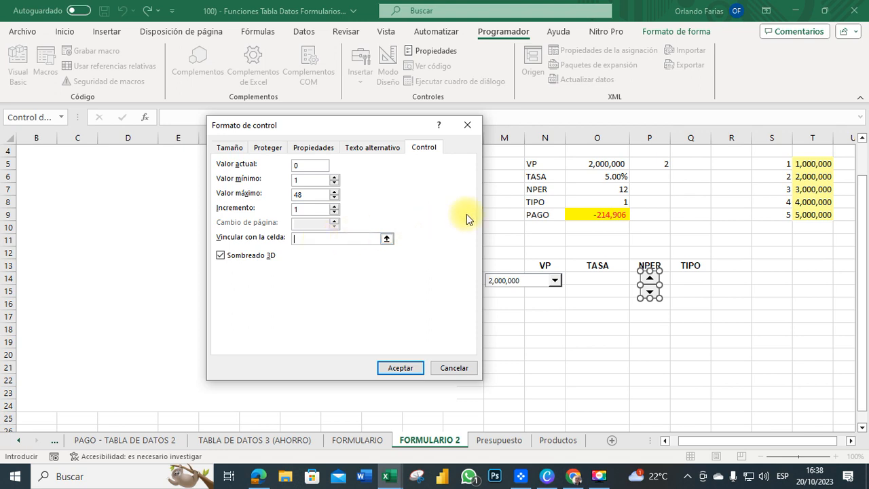
click(592, 188)
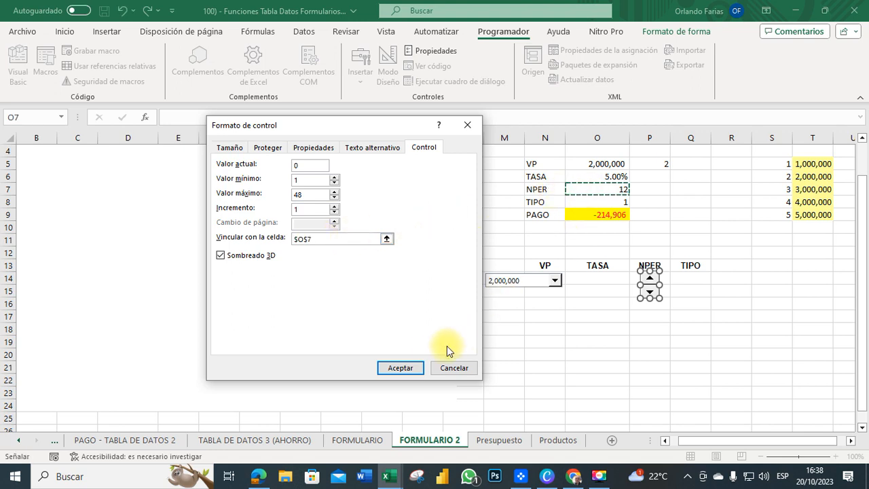
click(405, 372)
click(582, 355)
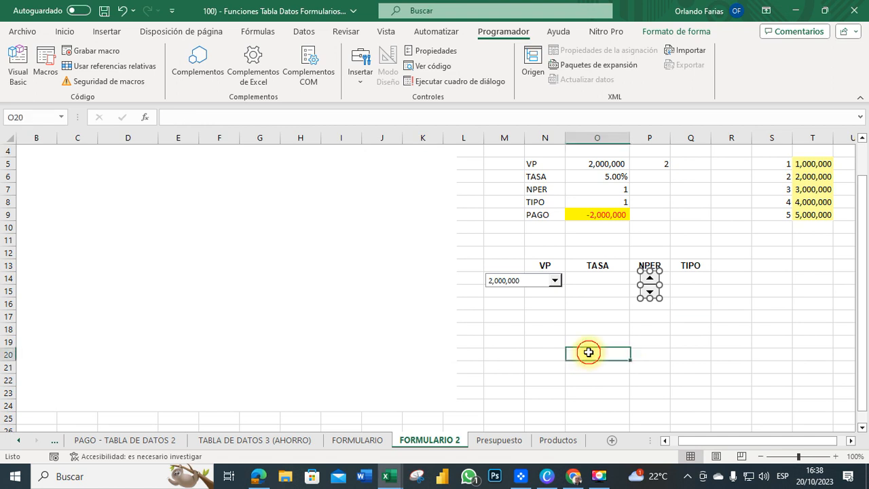
- Test the NPER spin button by raising the period count, lowering it to 1, and raising it to 48
click(656, 277)
click(651, 277)
click(649, 277)
click(650, 277)
click(650, 277)
click(650, 277)
click(650, 277)
click(650, 277)
click(650, 276)
click(650, 277)
click(650, 277)
click(649, 277)
click(649, 295)
click(649, 295)
click(649, 295)
click(649, 295)
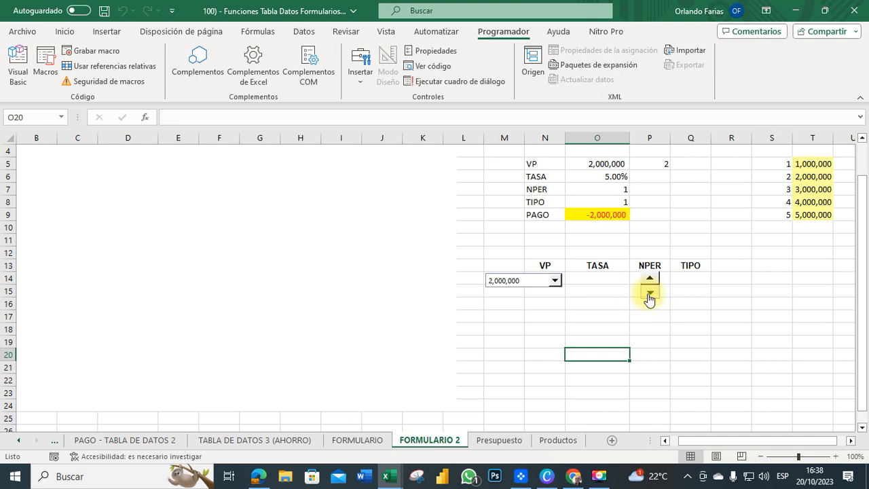
click(650, 279)
click(650, 279)
click(650, 278)
click(650, 278)
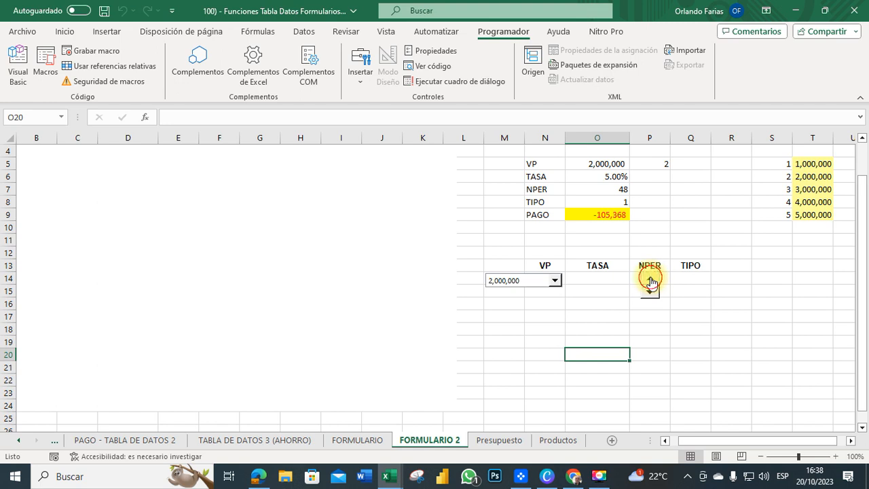
click(653, 326)
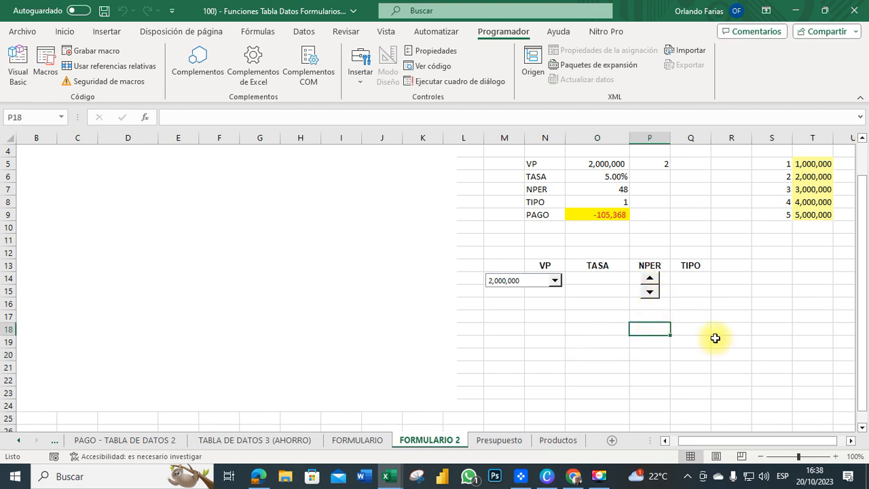
- Insert a check box form control below the TIPO header in column Q and delete its caption text
click(611, 203)
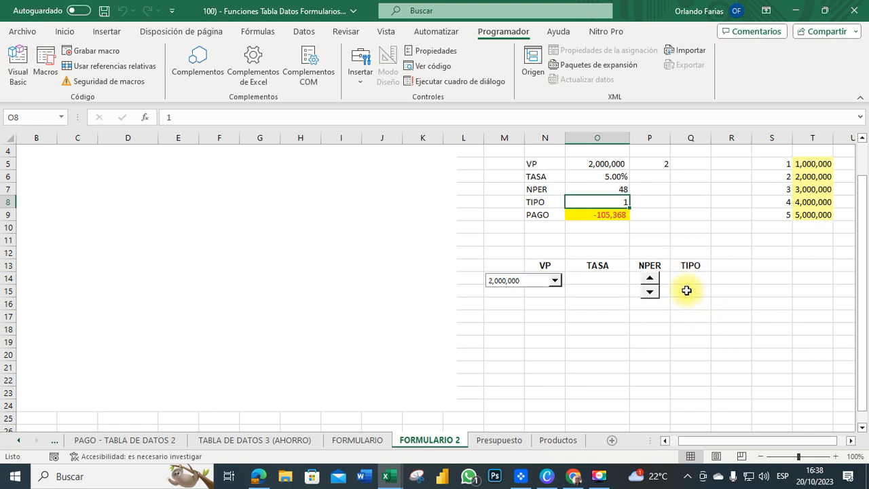
click(359, 78)
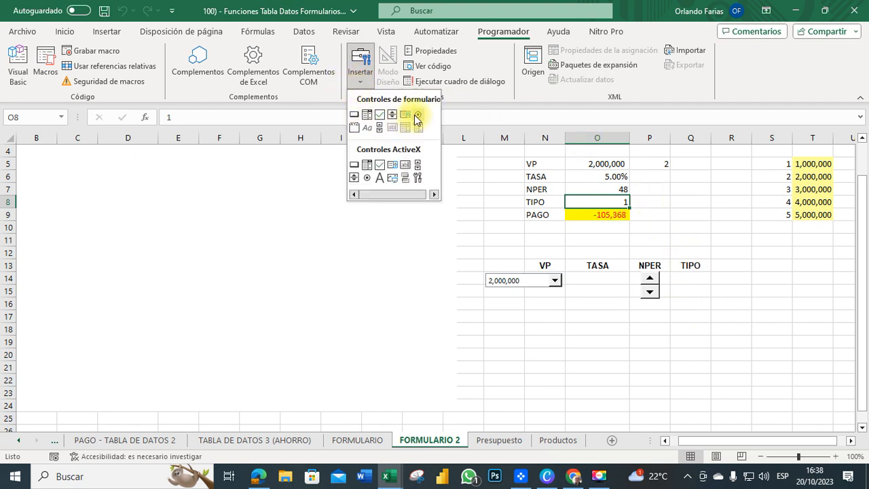
click(380, 114)
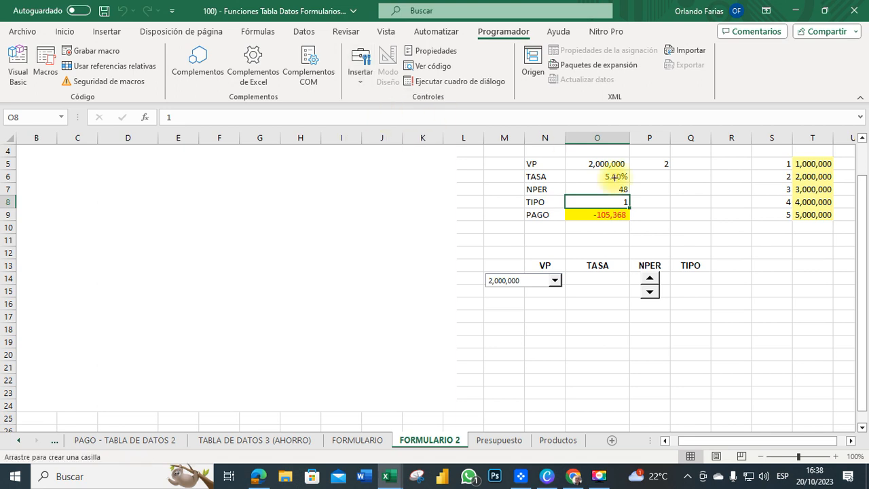
drag(683, 277, 702, 288)
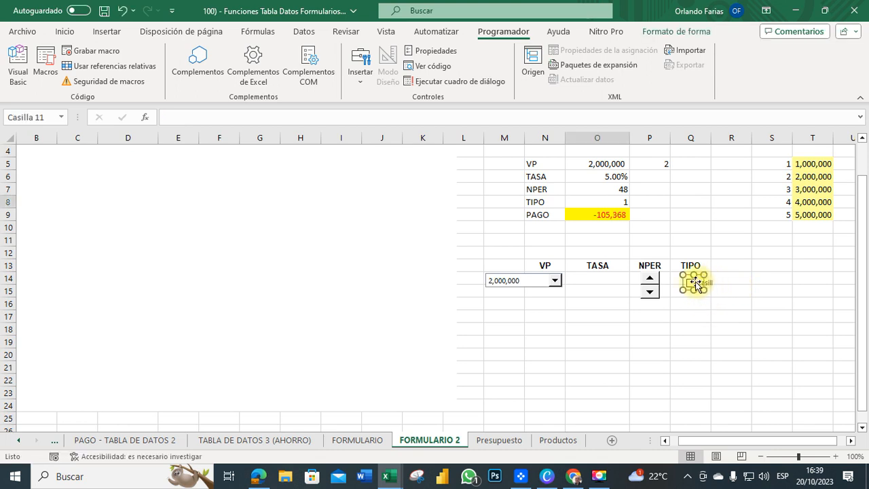
click(701, 282)
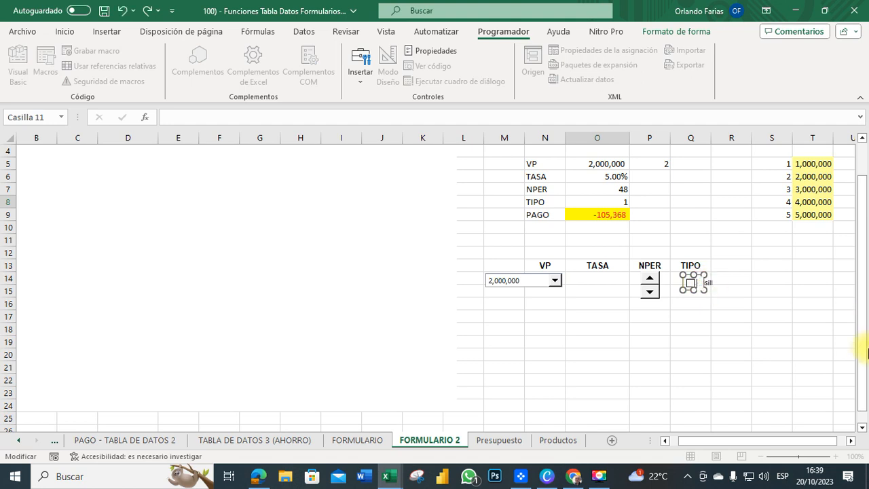
click(688, 355)
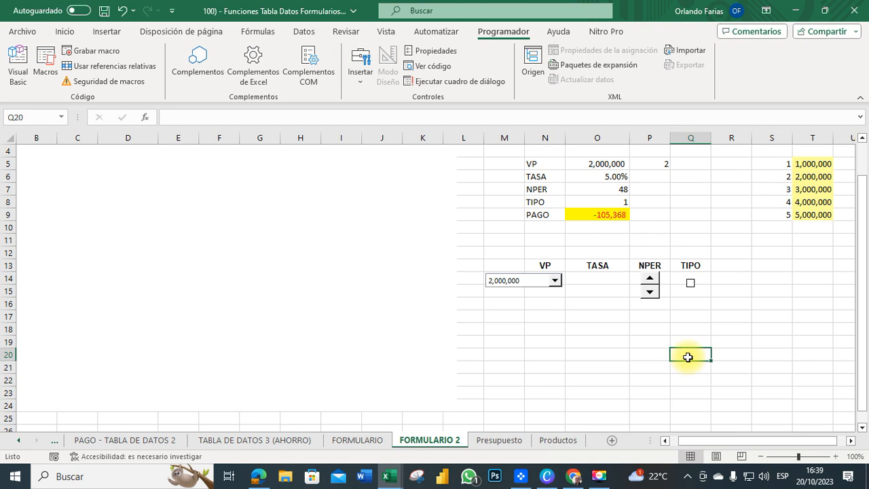
- Link the TIPO check box to cell $O$8 in its control format settings
ctrl+click(689, 283)
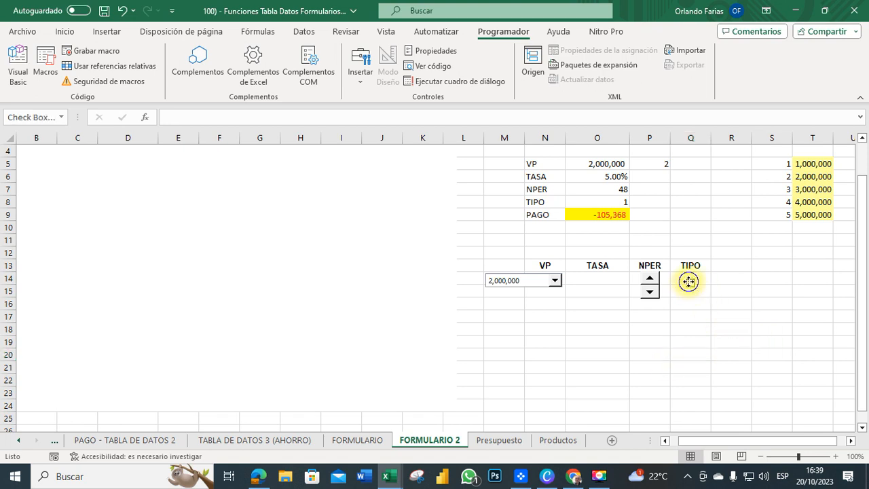
right_click(689, 282)
click(740, 423)
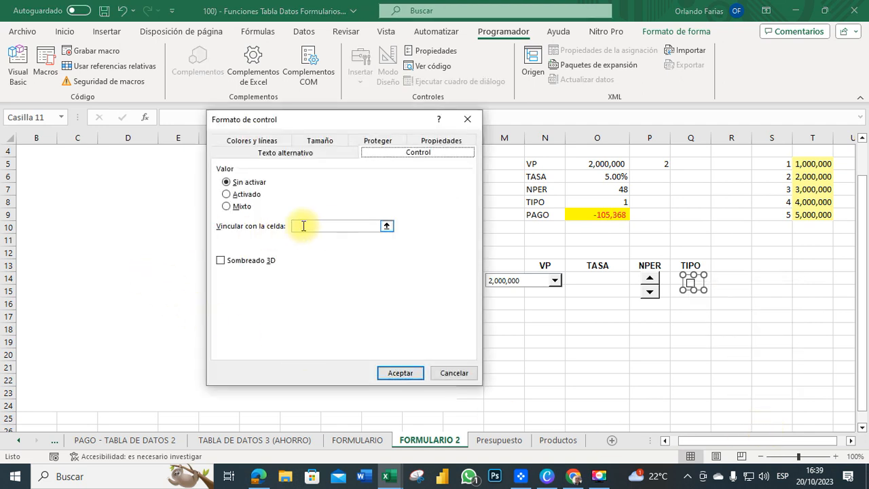
click(305, 230)
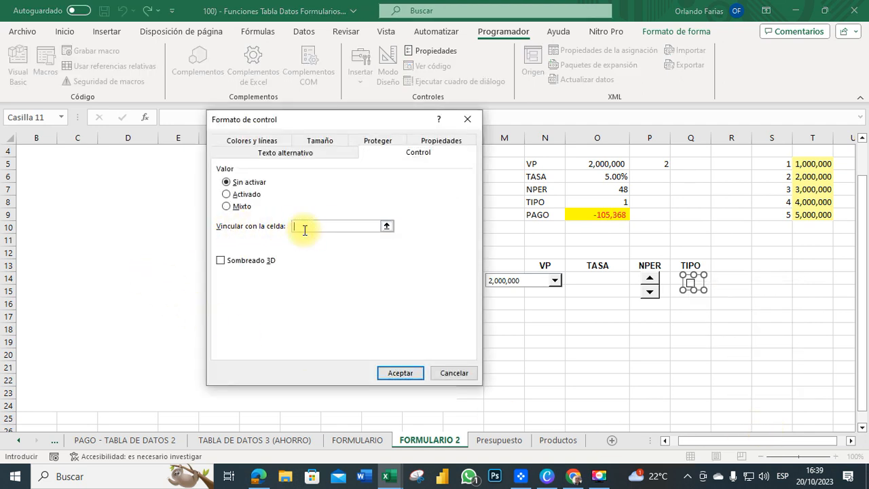
click(621, 201)
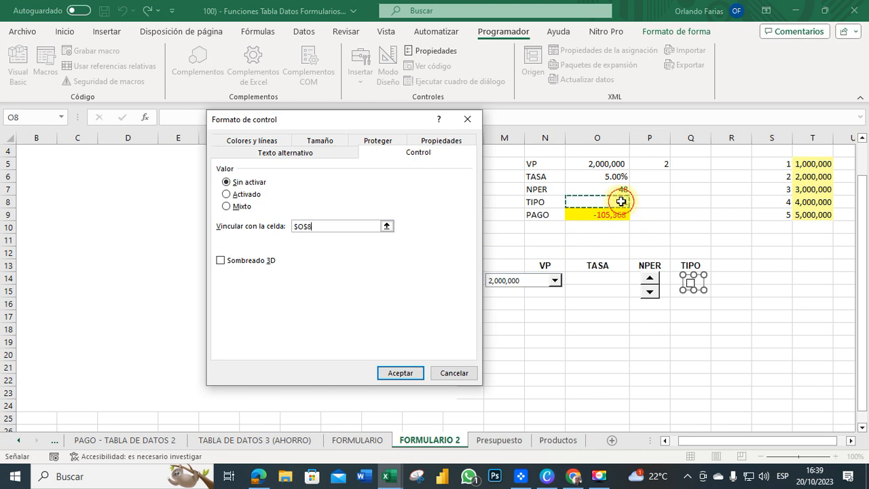
drag(360, 121, 341, 122)
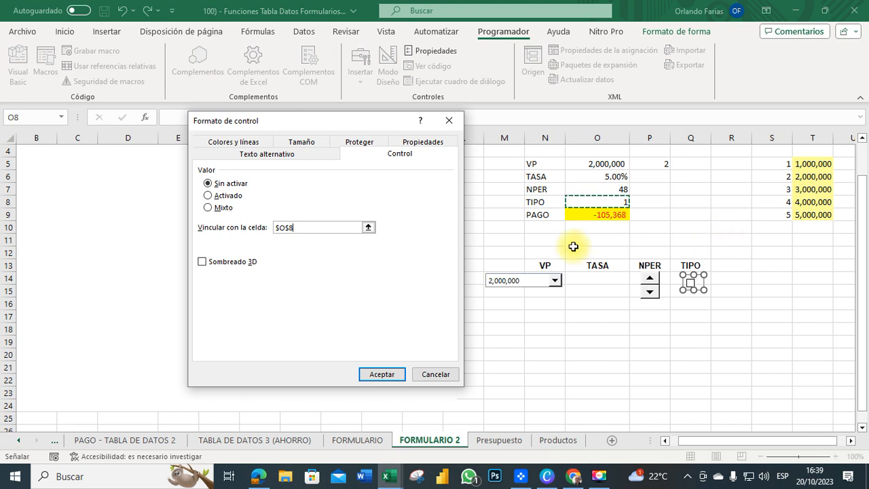
click(388, 375)
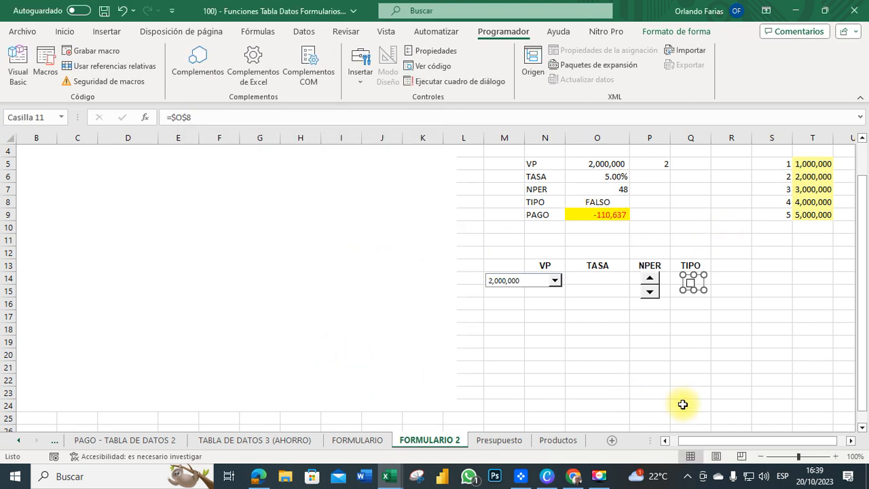
click(725, 348)
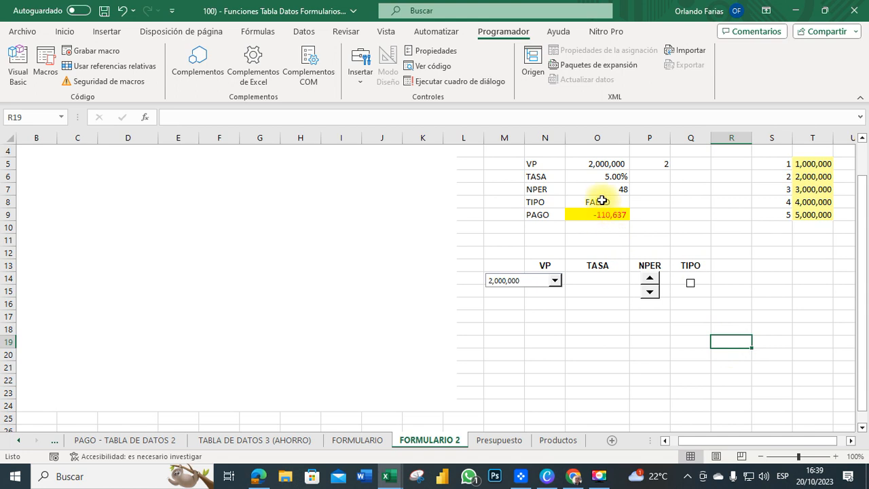
- Toggle the TIPO check box on and off repeatedly to check its effect on the PAGO result
click(691, 283)
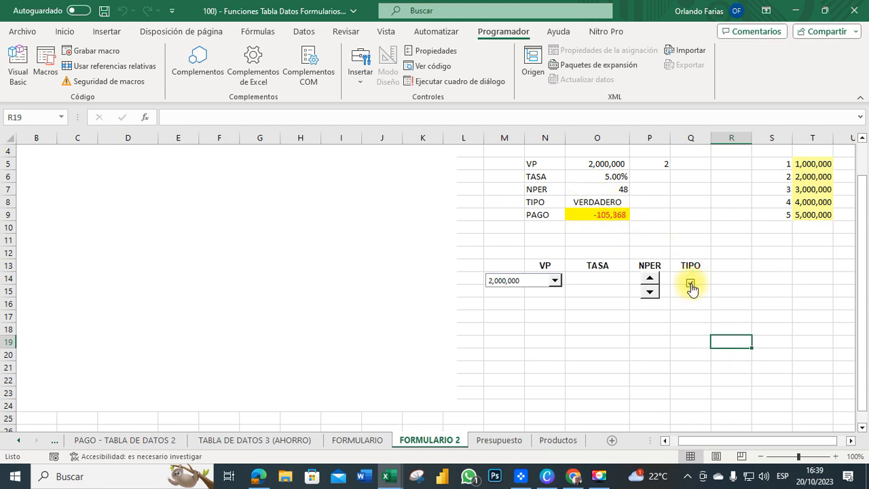
click(691, 284)
click(691, 284)
click(691, 285)
click(691, 284)
click(691, 285)
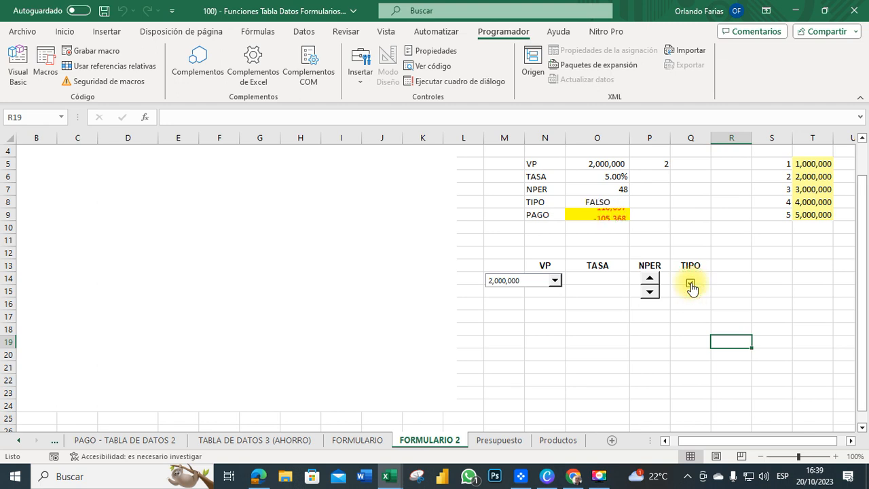
- Lower the NPER value to 27 with the spin button
click(649, 294)
click(650, 294)
click(649, 293)
click(649, 294)
click(649, 294)
click(649, 294)
click(649, 294)
click(649, 294)
click(649, 294)
click(649, 293)
click(649, 294)
click(649, 294)
click(649, 294)
double_click(649, 294)
click(649, 294)
click(649, 294)
click(641, 318)
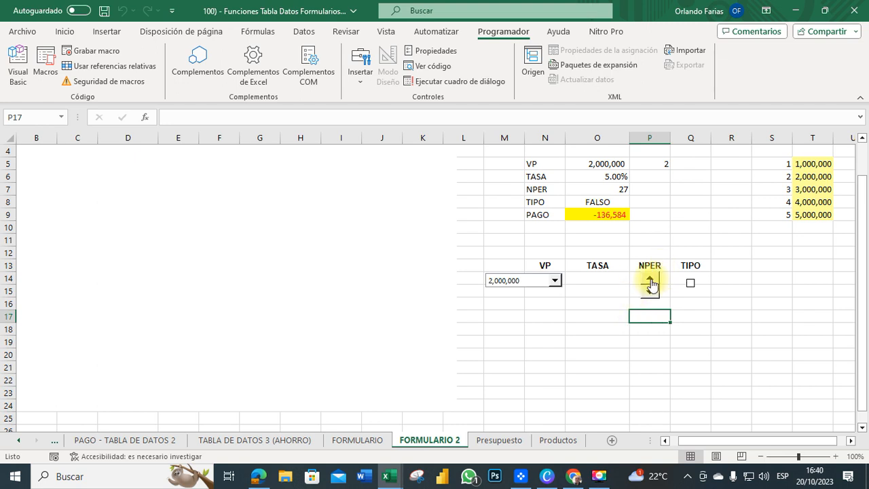
- Lower the NPER value to 21 with the spin button in column P
click(648, 294)
click(648, 293)
click(648, 293)
click(648, 293)
click(649, 293)
click(648, 293)
click(719, 306)
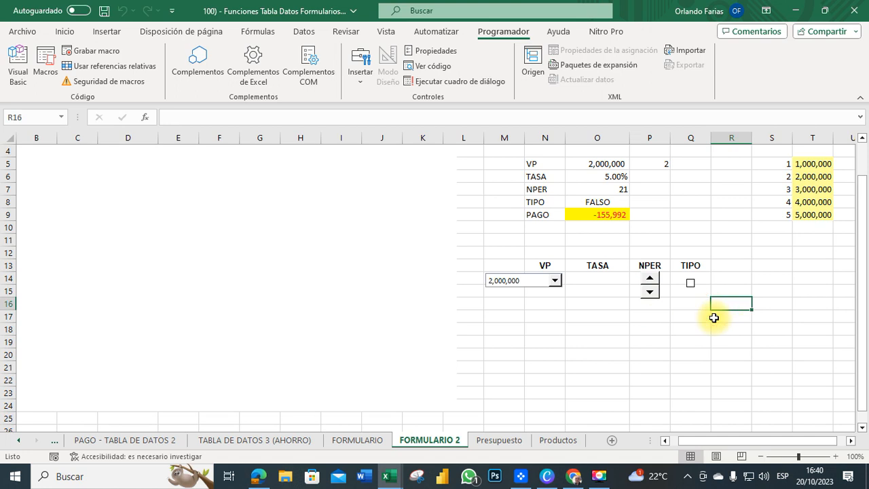
click(607, 176)
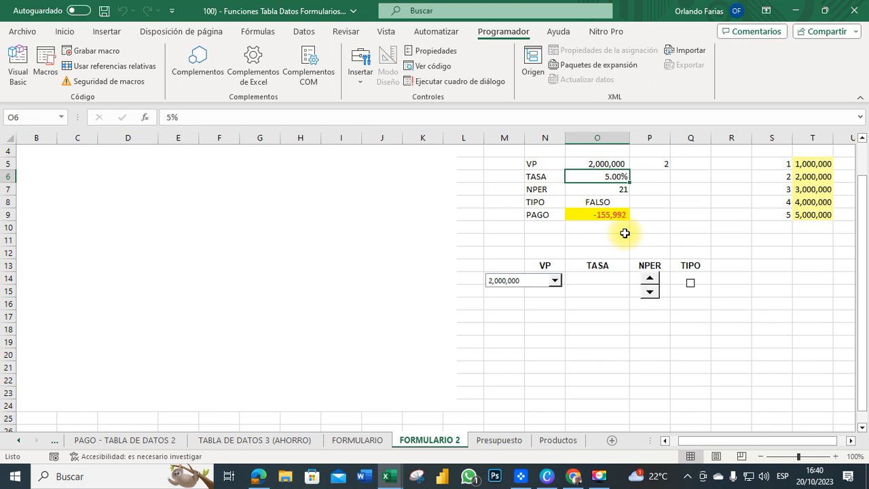
click(659, 176)
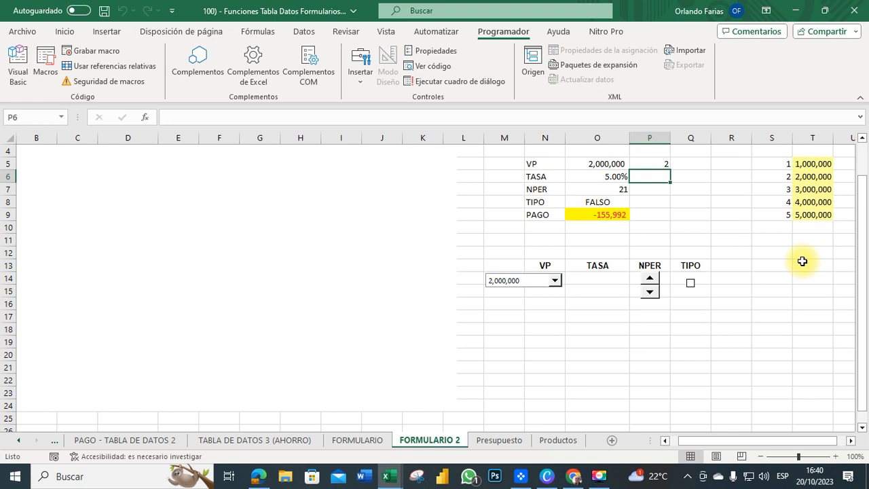
click(360, 82)
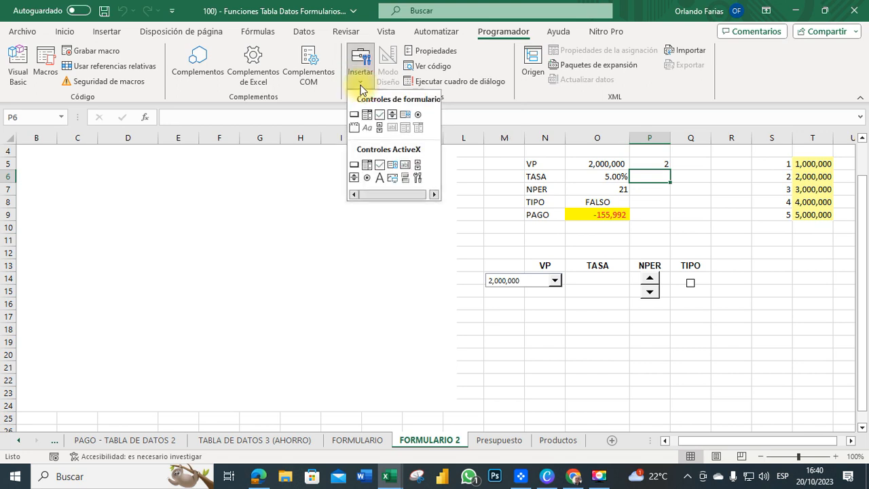
click(392, 114)
drag(567, 277, 627, 294)
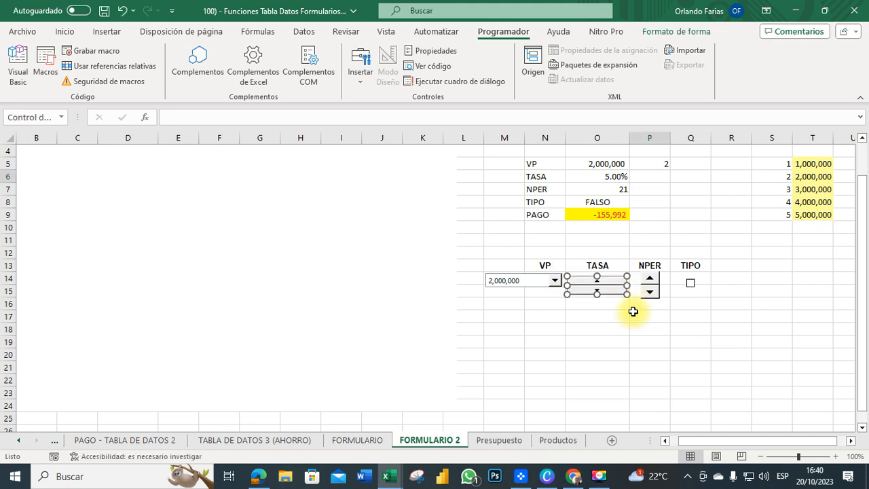
key(Delete)
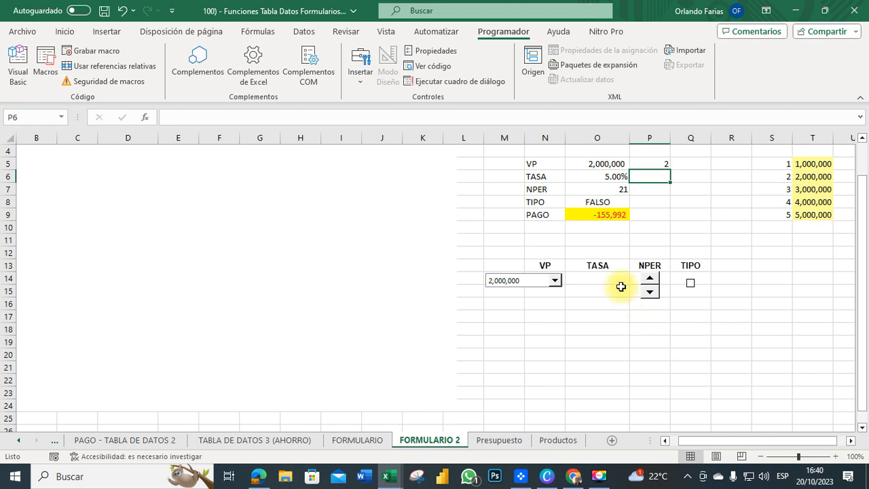
- Insert a horizontal scroll bar form control below the TASA header in column O, about as wide as the column
click(366, 88)
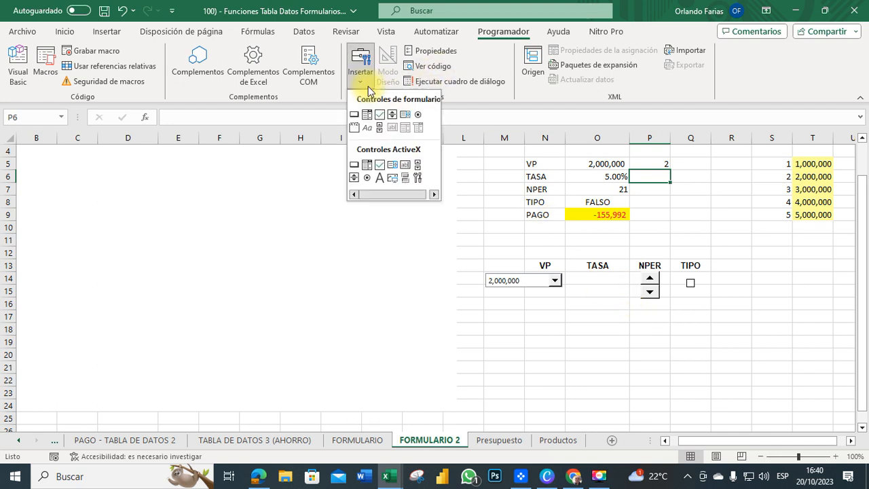
click(378, 128)
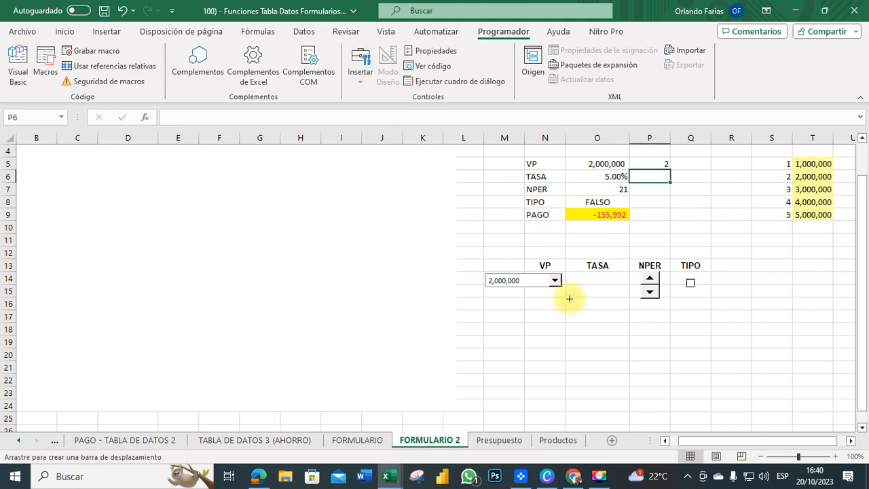
drag(566, 277, 627, 288)
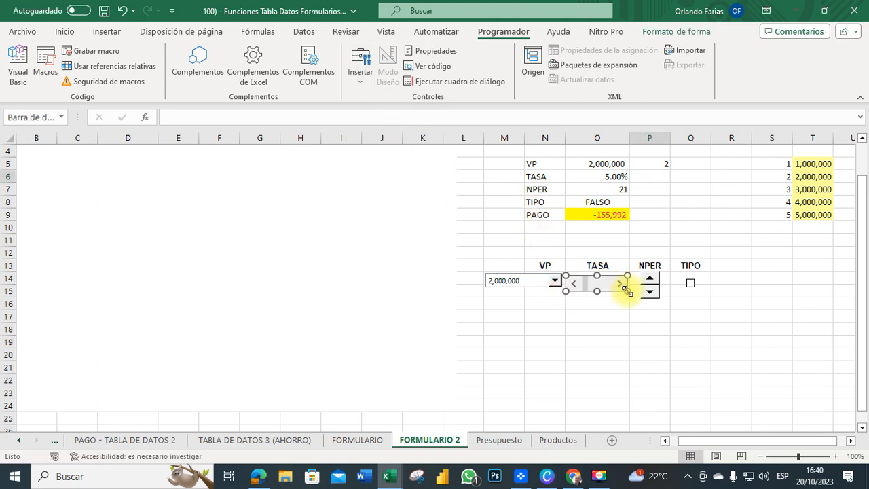
click(640, 329)
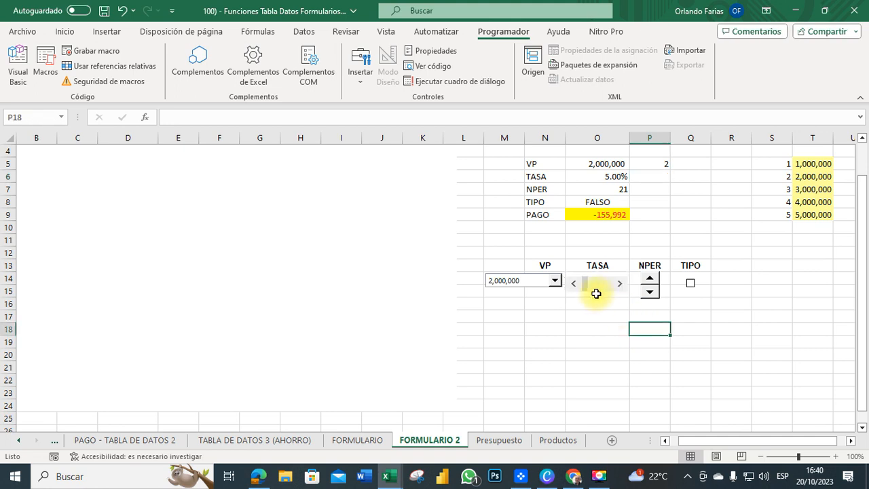
- Link the TASA scroll bar to cell $P$7 in its control format settings
click(658, 179)
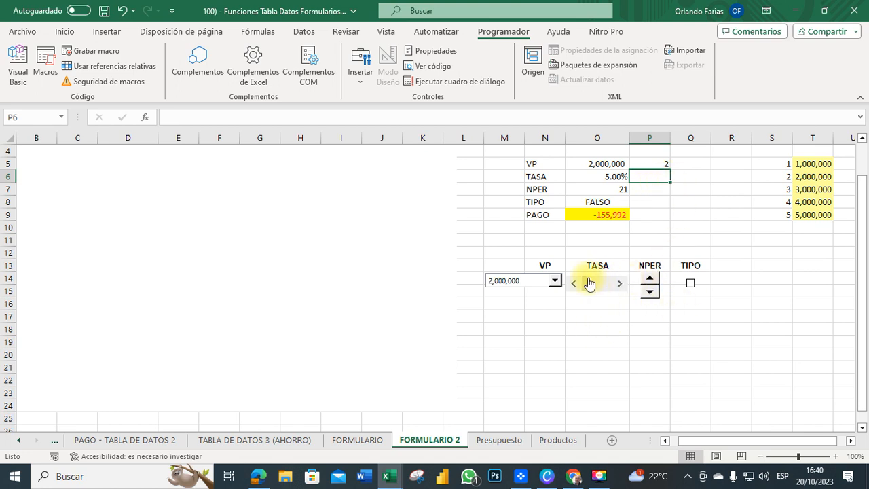
right_click(606, 287)
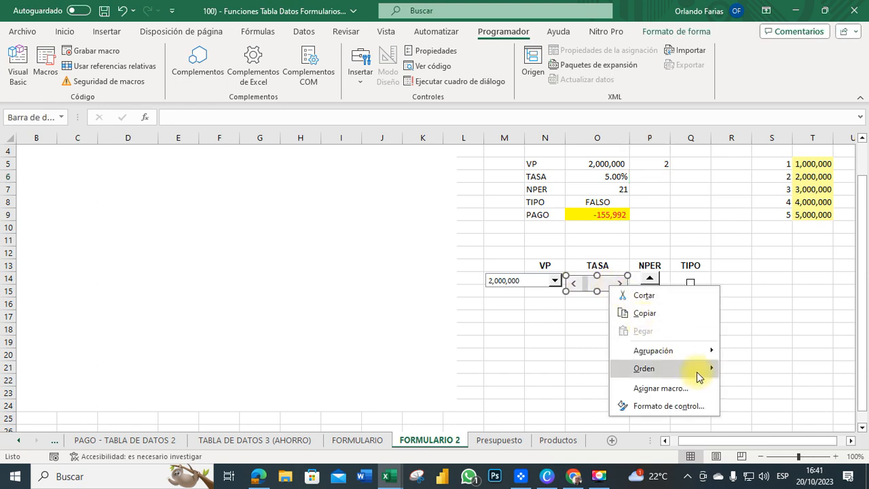
click(672, 406)
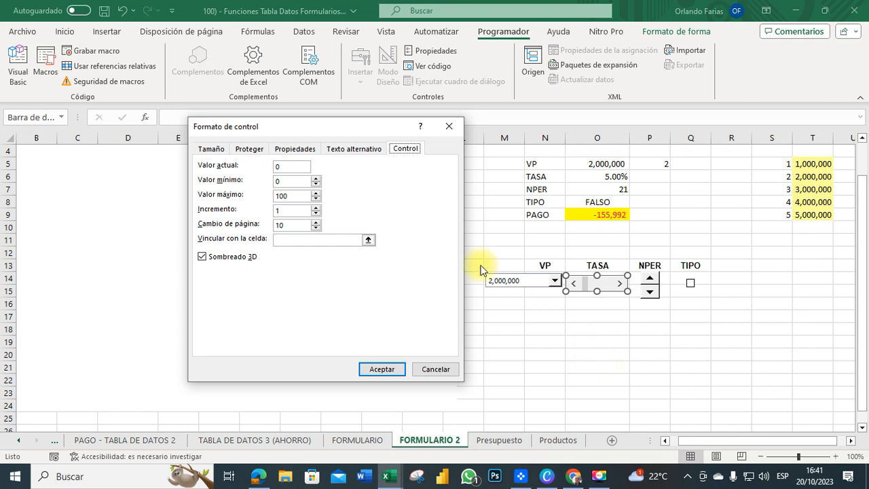
click(282, 239)
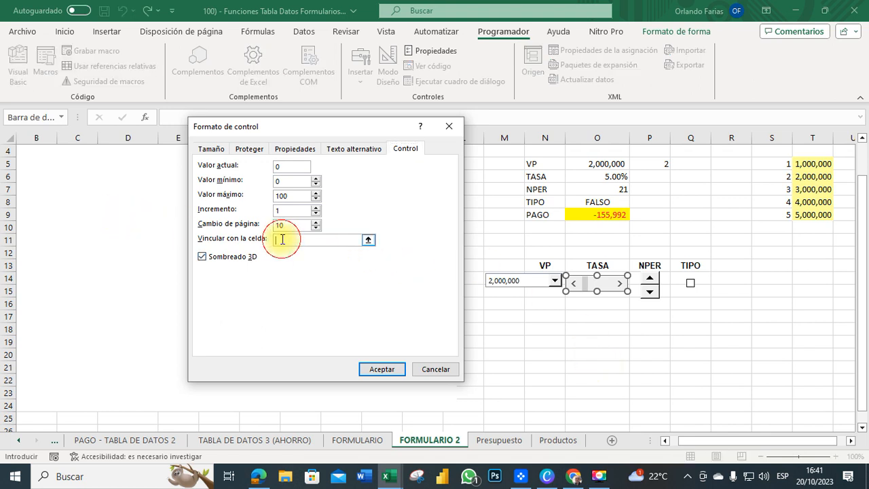
click(660, 190)
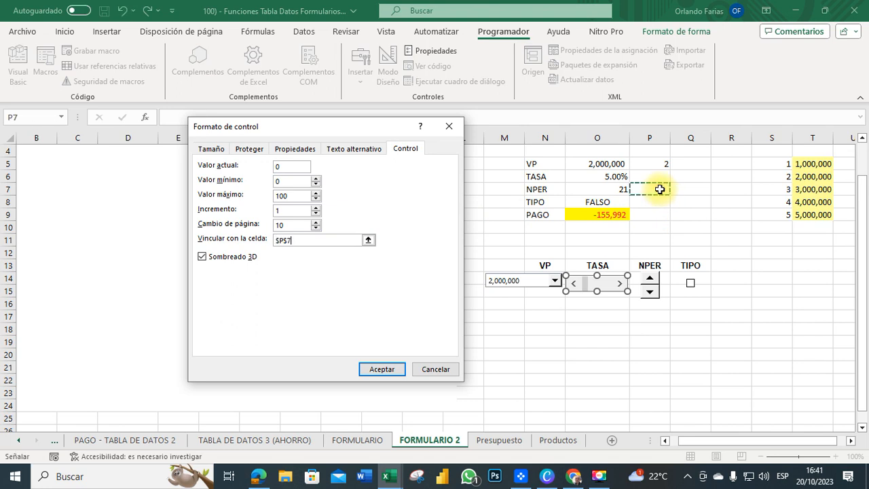
click(383, 370)
click(611, 347)
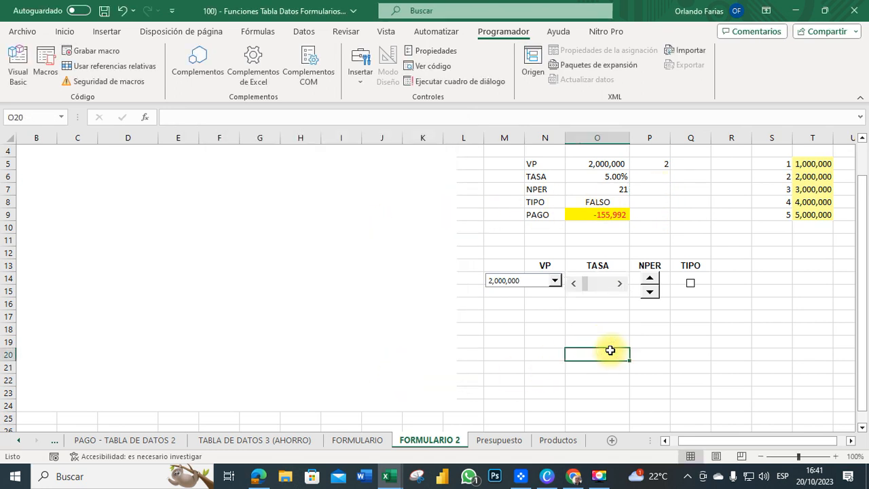
- Test the TASA scroll bar by stepping it up and back down while watching its linked cell P7
click(620, 285)
click(621, 285)
click(620, 285)
click(621, 285)
click(621, 285)
click(620, 285)
click(620, 285)
click(574, 283)
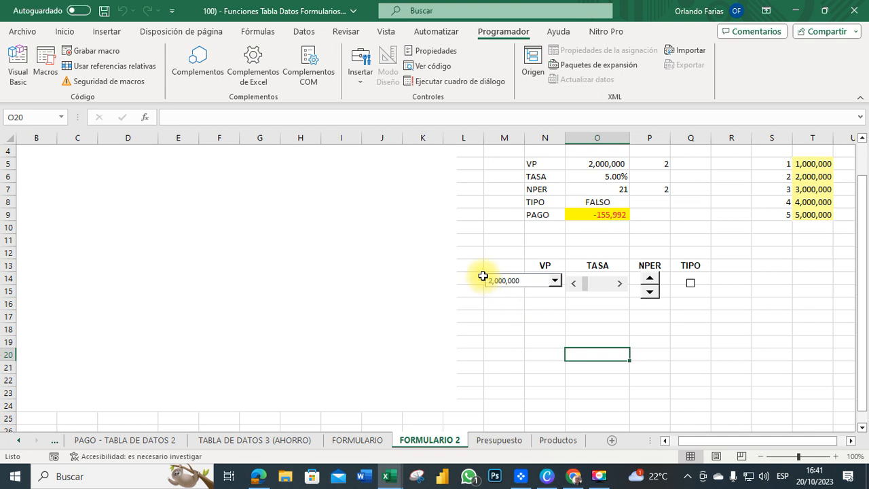
- Move the white covering rectangle down to row 18 to uncover the original form and its TASA range note in F6
right_click(292, 219)
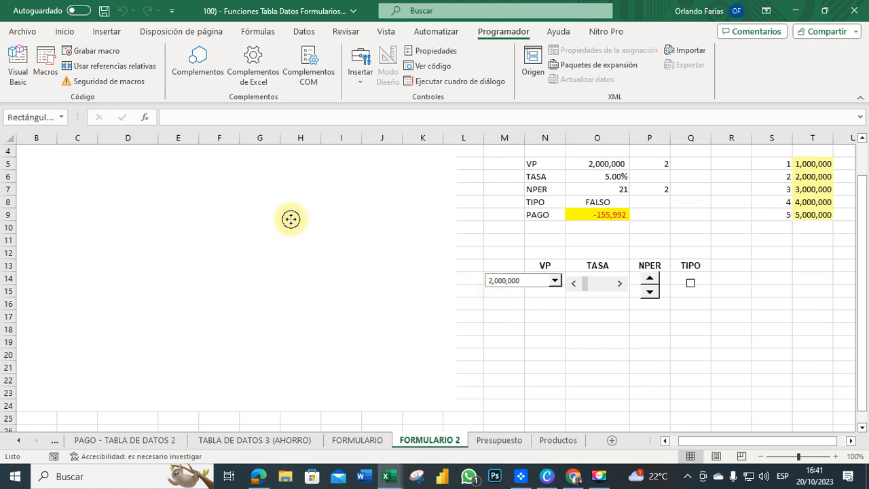
click(191, 170)
drag(188, 170, 194, 326)
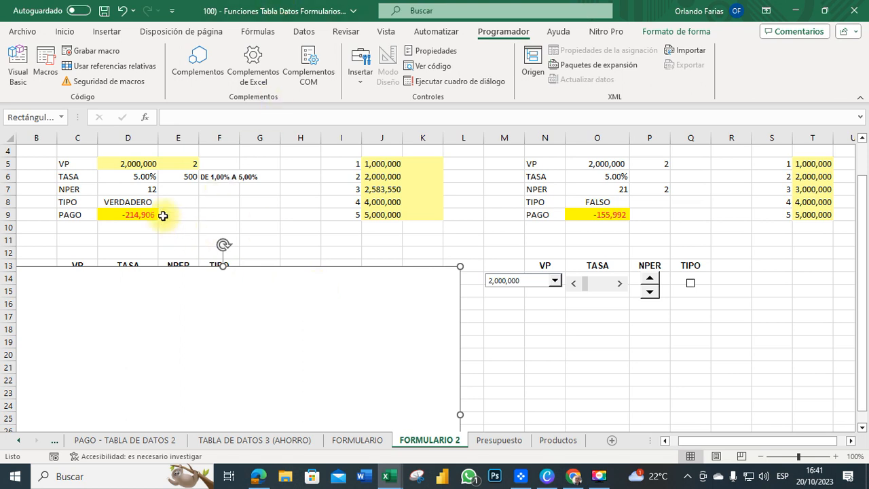
click(216, 177)
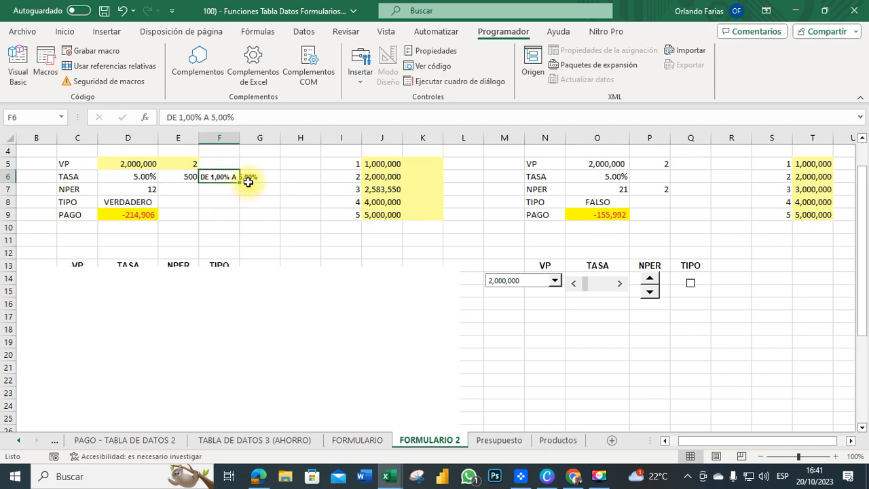
click(274, 174)
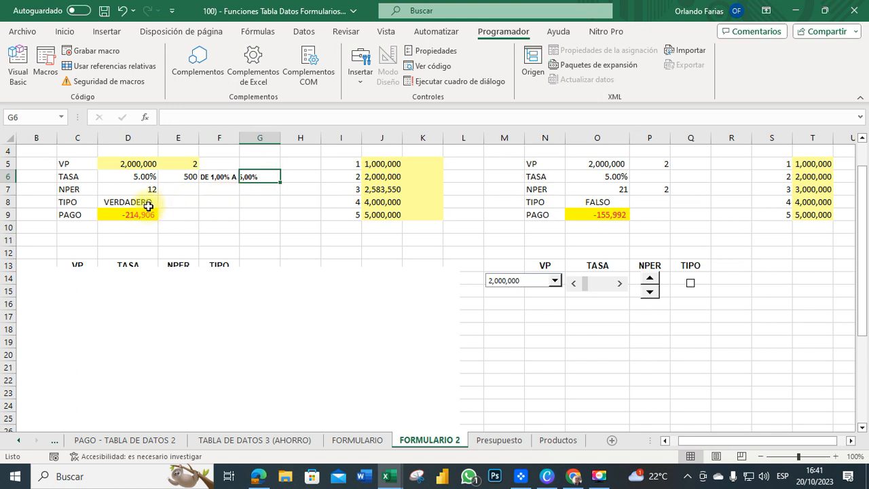
drag(219, 291, 217, 355)
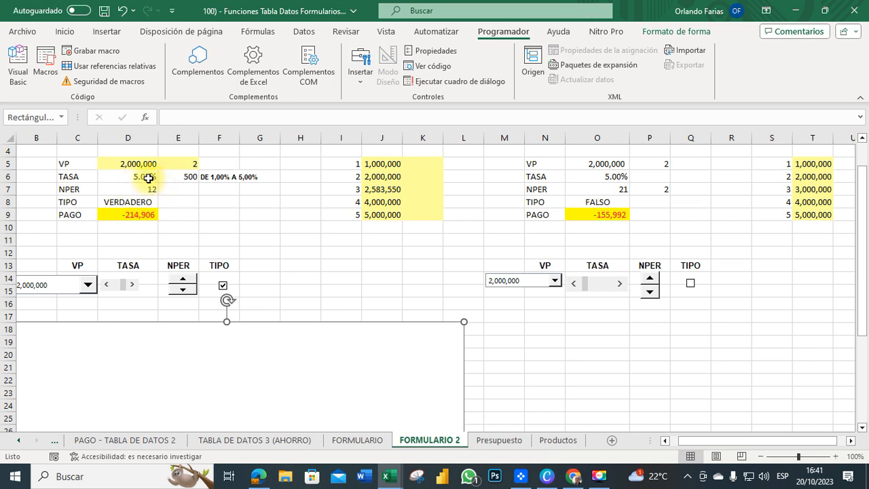
- Lower the original form's NPER value to 7 with its spin button
click(179, 292)
click(182, 293)
click(182, 269)
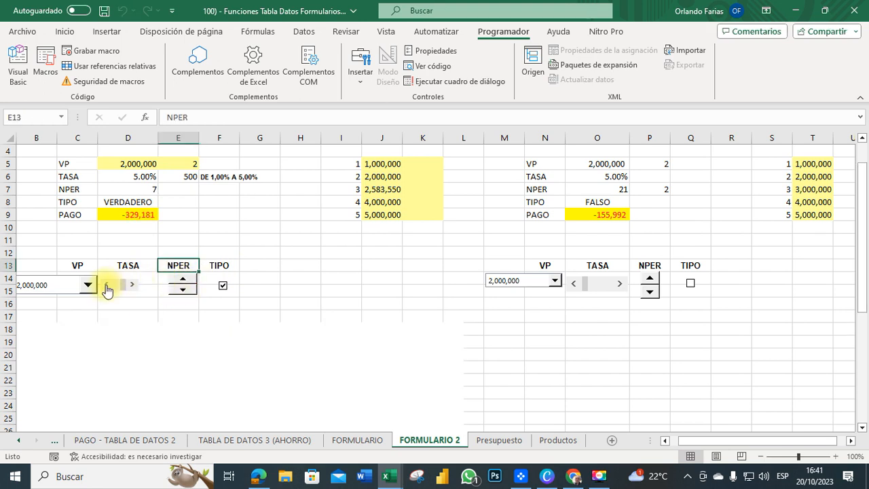
- Move the original form's TASA scroll bar to its 1.00% minimum and raise the rate to 1.90%
drag(124, 287, 142, 294)
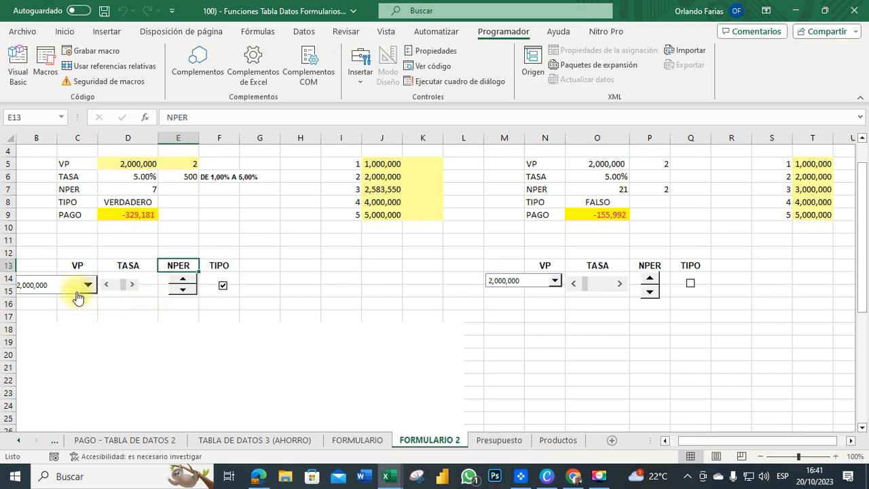
drag(122, 291, 103, 289)
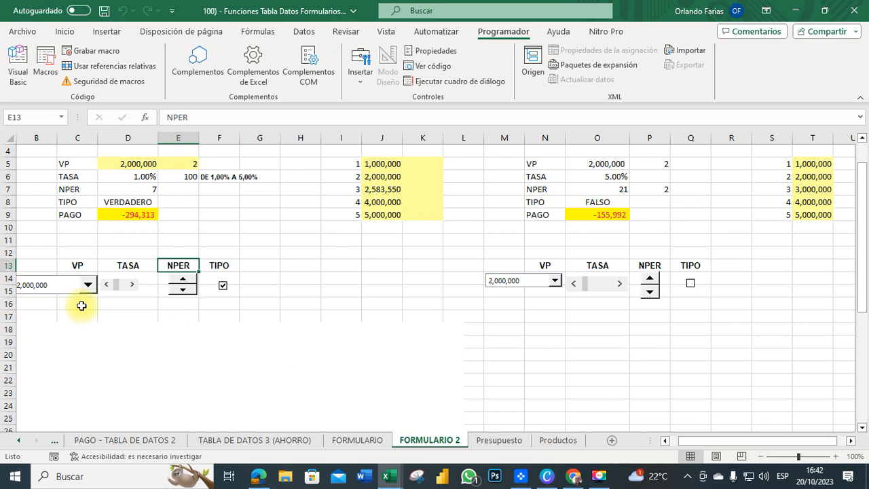
click(134, 287)
click(134, 288)
click(133, 288)
click(134, 287)
click(134, 287)
drag(133, 287, 134, 287)
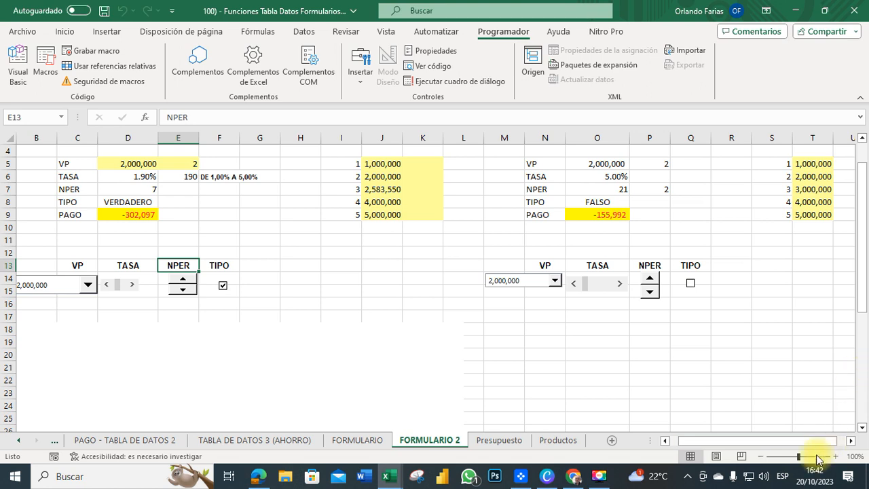
- Check the cell link in the control format settings of the new form's NPER spin button
click(602, 285)
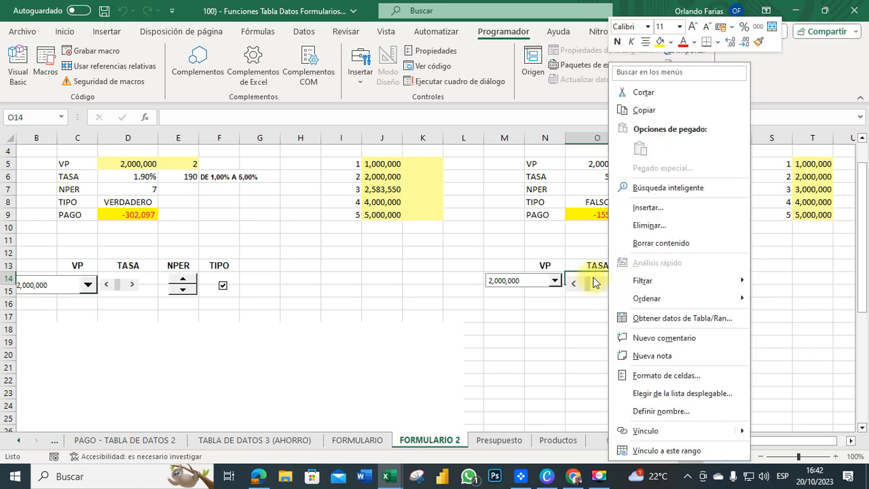
click(570, 309)
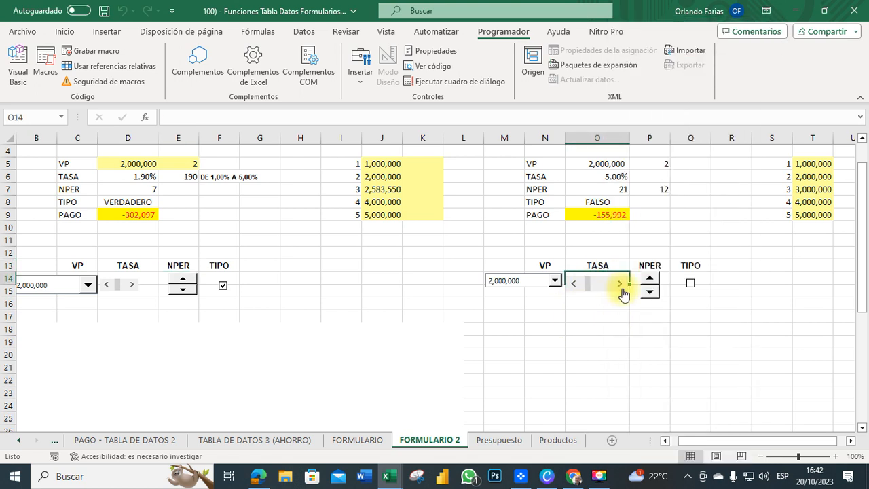
click(691, 304)
right_click(664, 290)
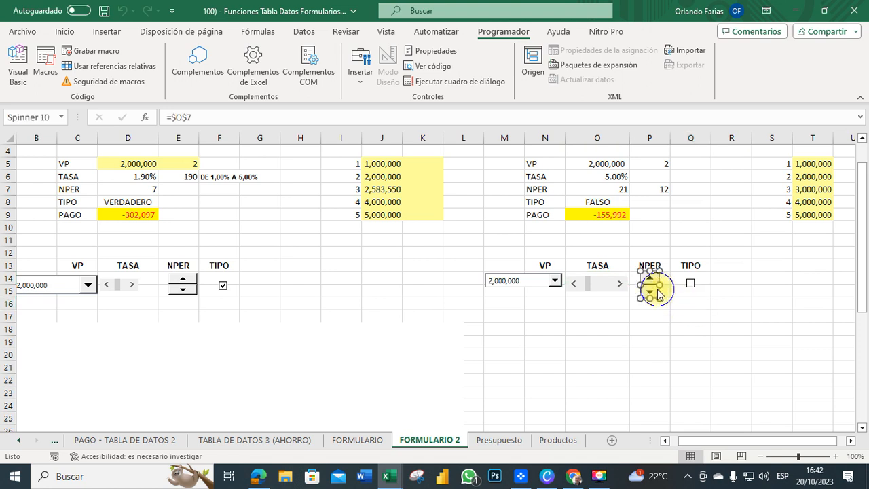
click(716, 410)
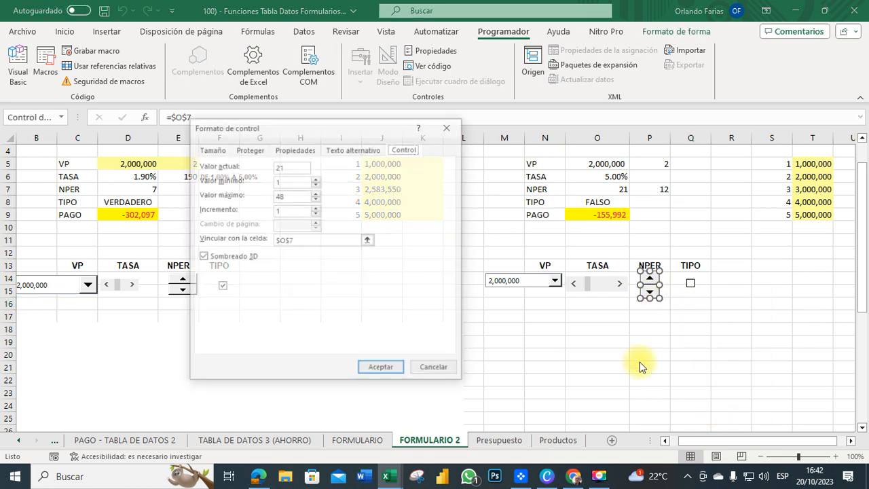
drag(298, 242, 243, 241)
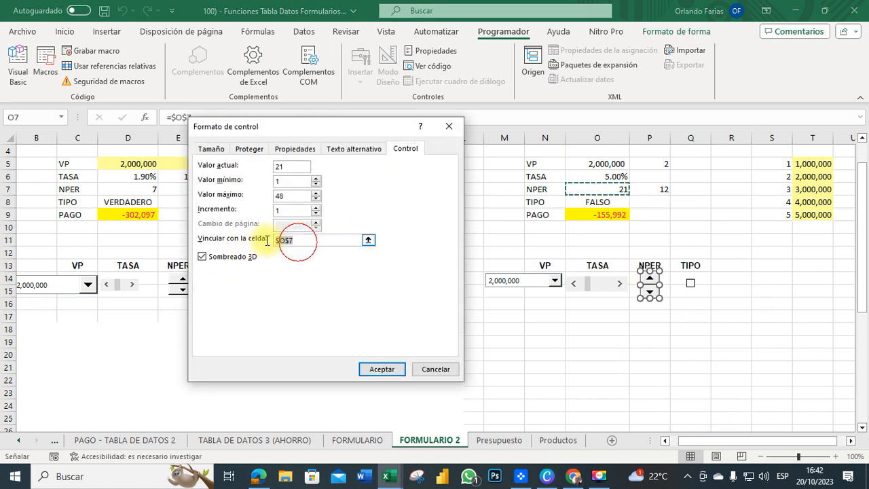
key(Return)
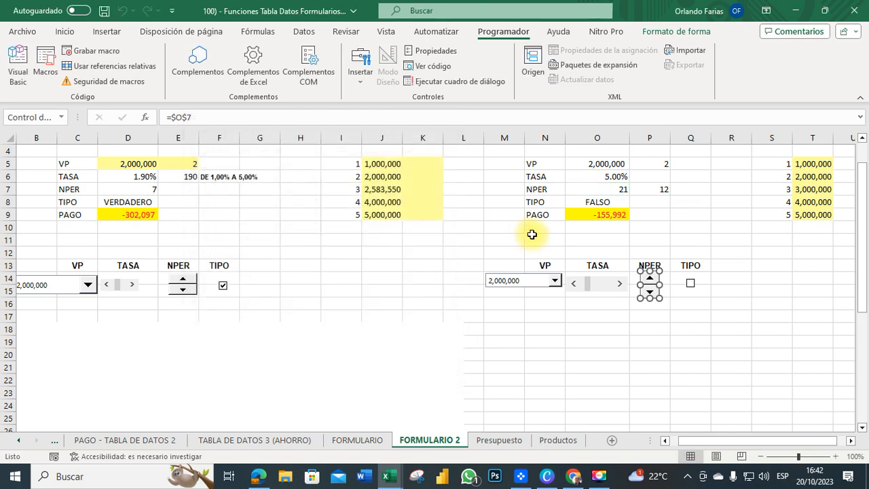
- Clear cell P7 and change the cell link of the new form's TASA scroll bar to P6
click(666, 193)
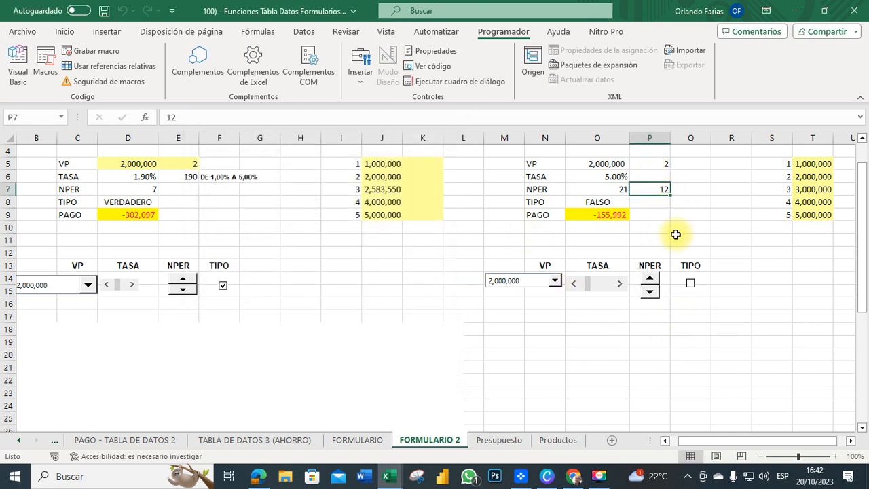
key(Delete)
right_click(590, 273)
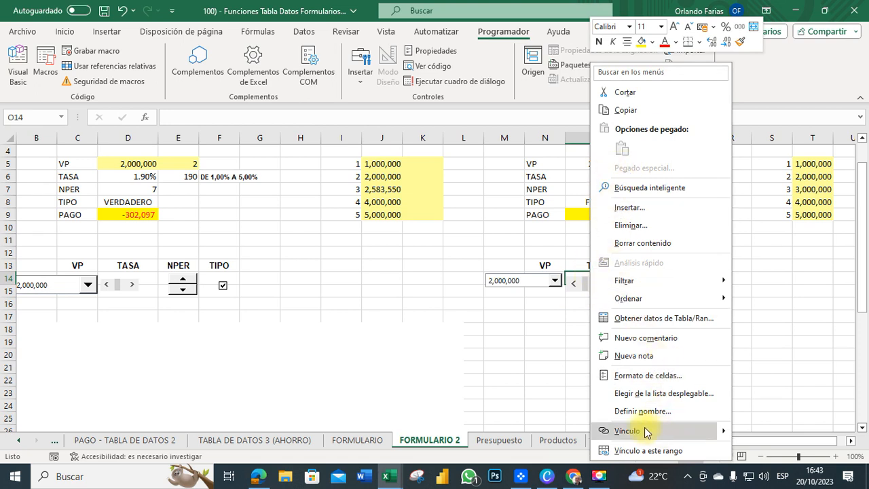
click(506, 380)
ctrl+click(607, 289)
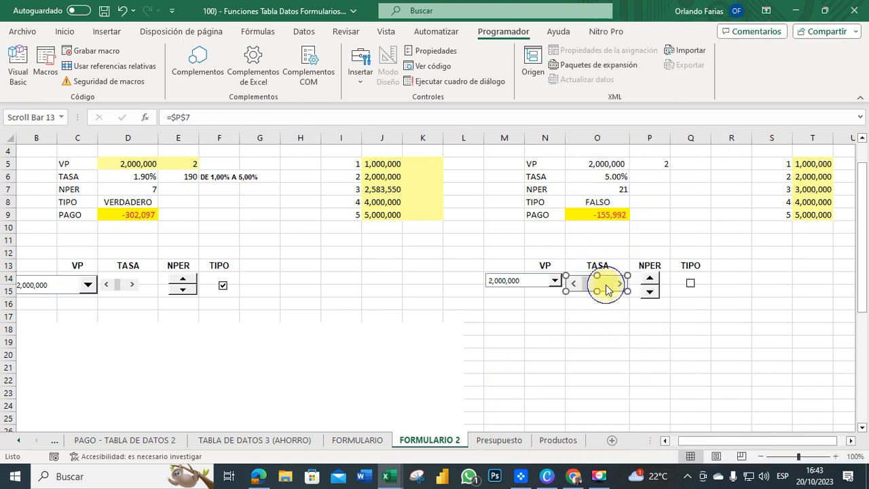
right_click(606, 289)
click(655, 404)
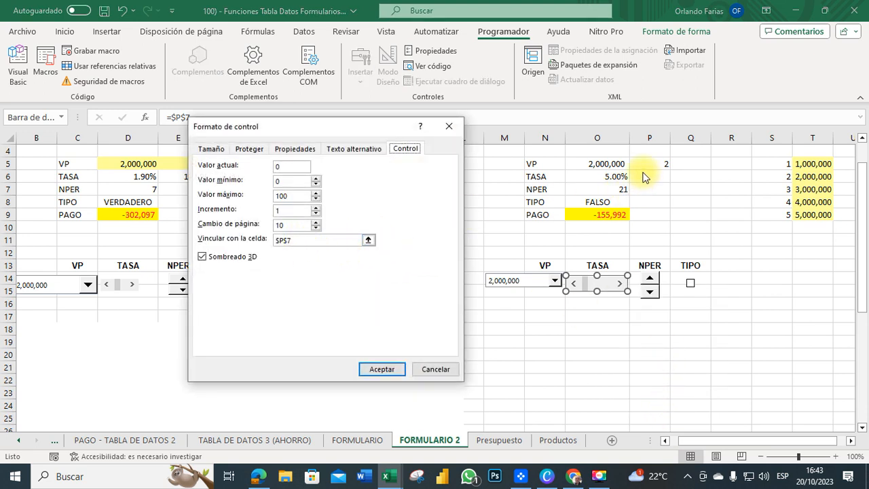
drag(296, 241, 249, 236)
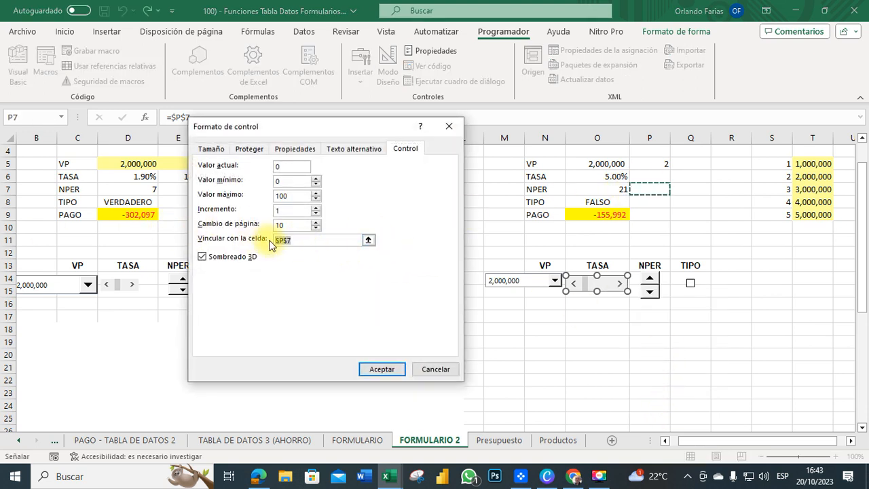
click(651, 178)
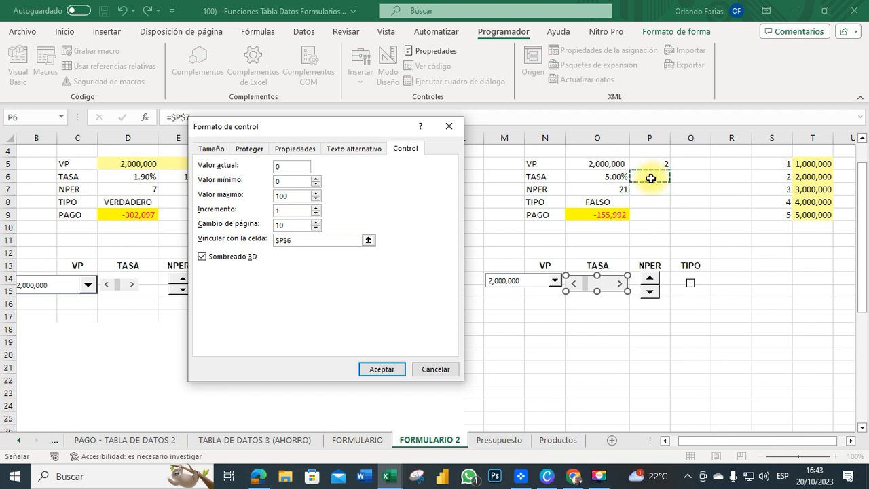
click(384, 371)
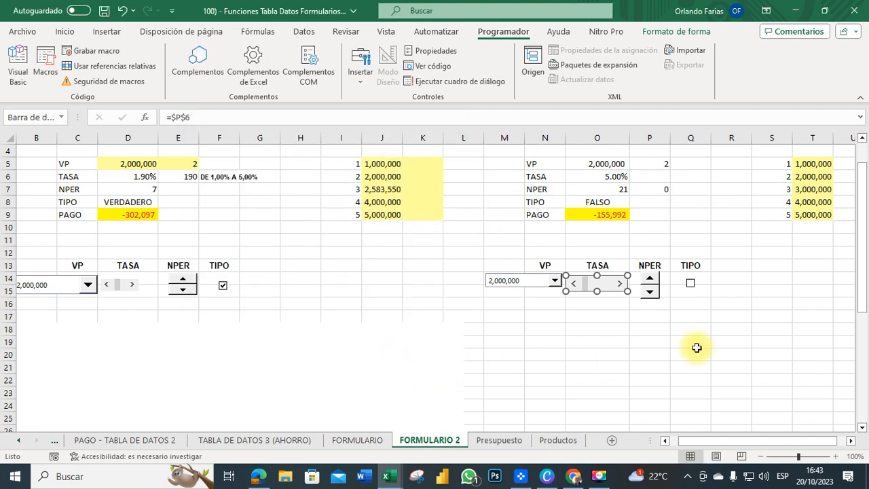
click(697, 346)
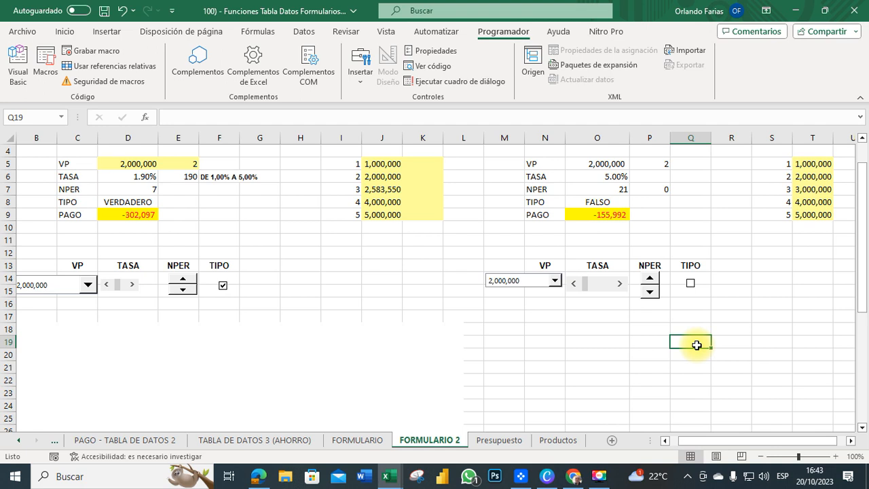
- Remove the leftover value from cell P7 beside the new form's NPER
click(653, 190)
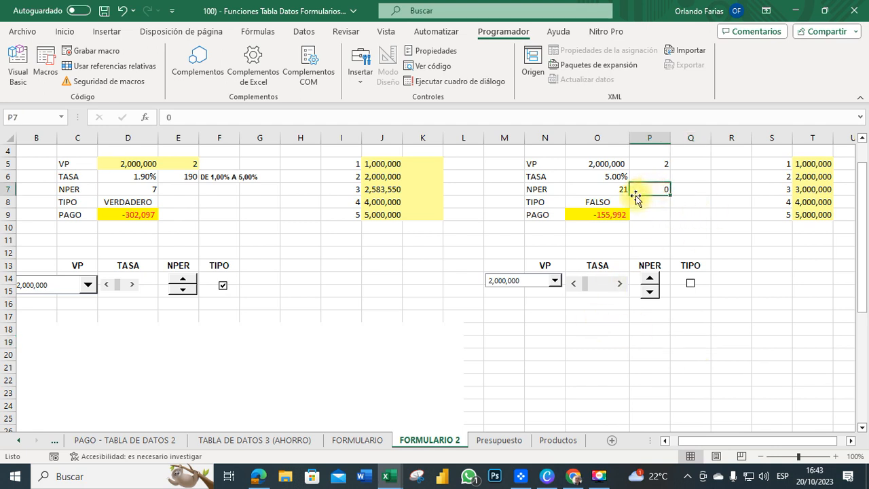
key(Delete)
click(651, 370)
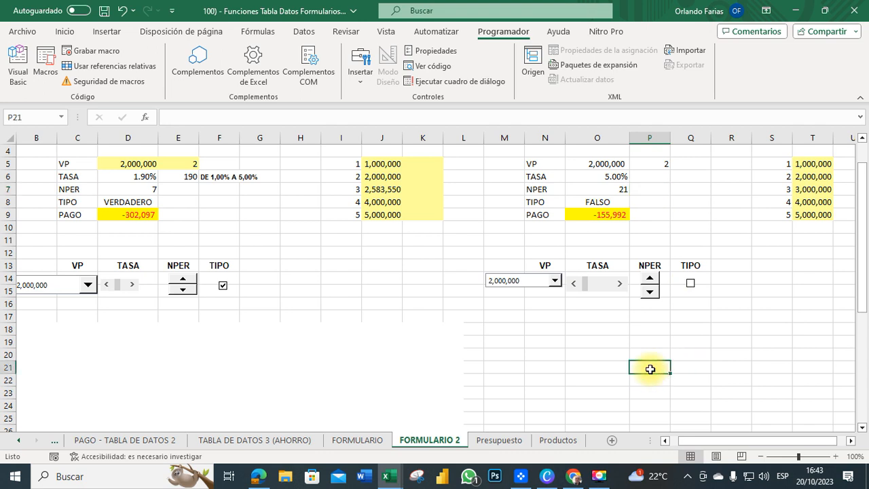
- Give the new form's TASA scroll bar a minimum of 100 and a maximum of 500, and slide it to its maximum
right_click(599, 285)
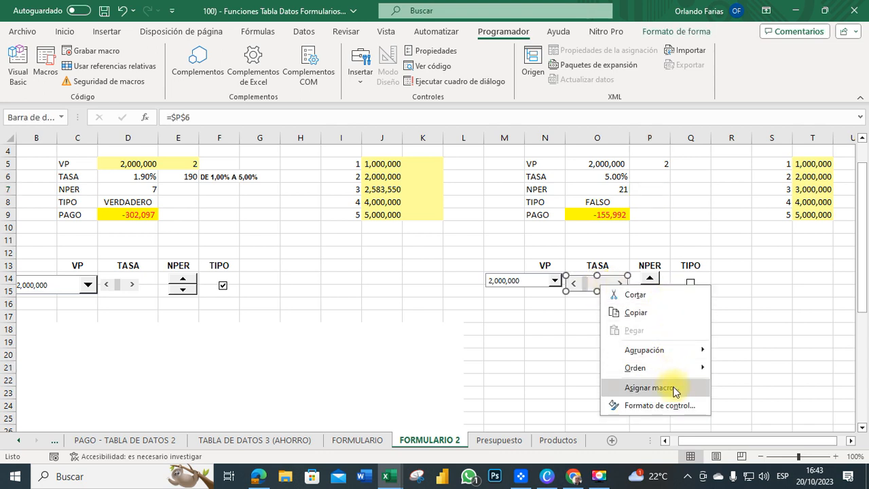
click(669, 407)
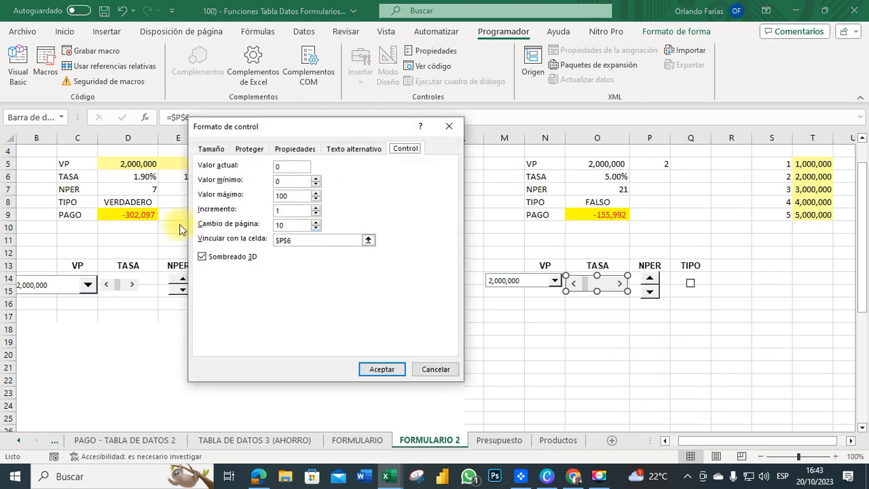
drag(293, 182, 260, 183)
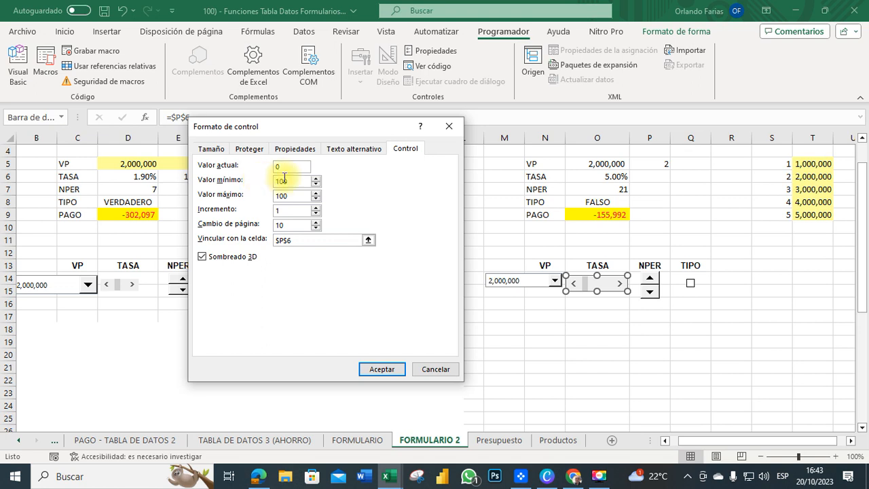
click(291, 196)
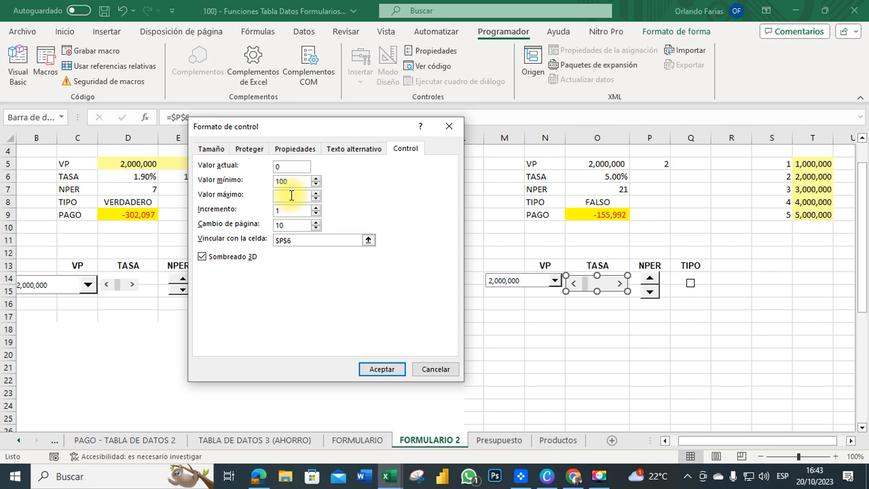
text(500)
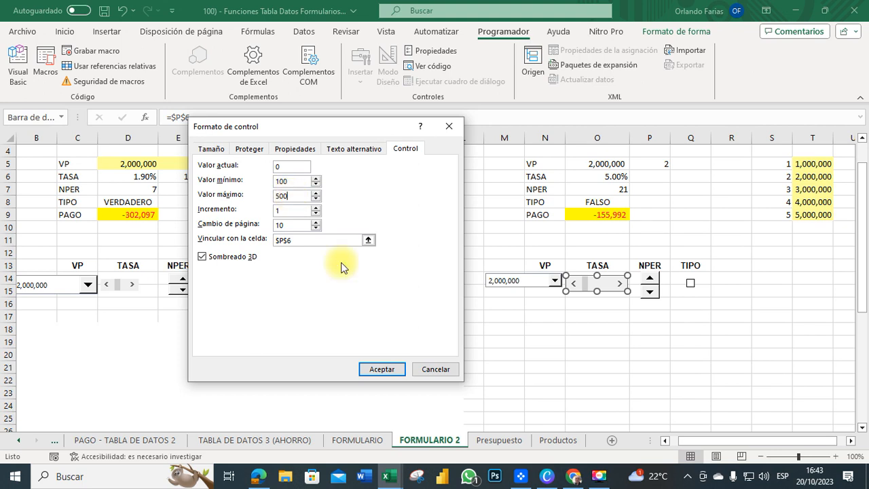
click(383, 369)
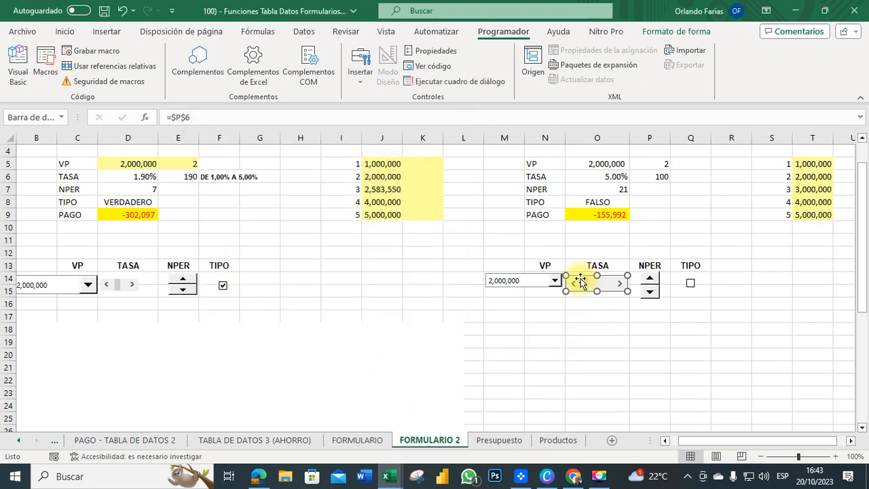
click(584, 339)
drag(585, 289, 631, 280)
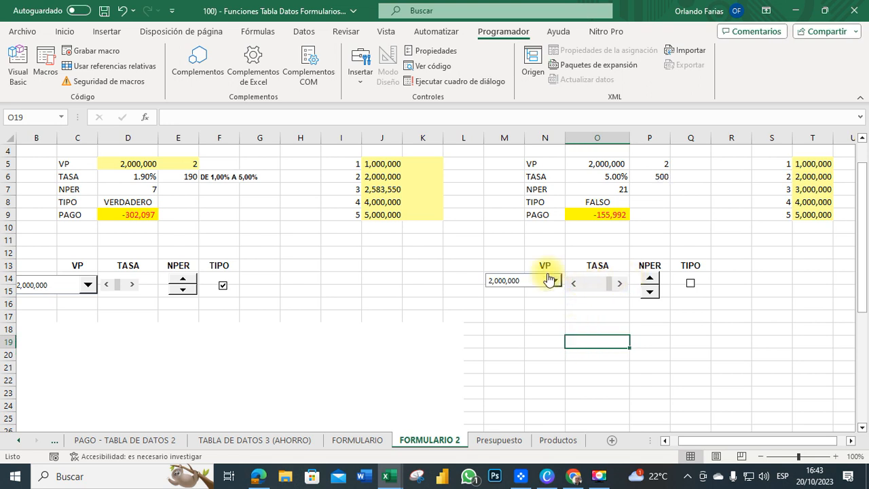
- Replace the fixed TASA rate in O6 with the formula =P6/10000
click(605, 180)
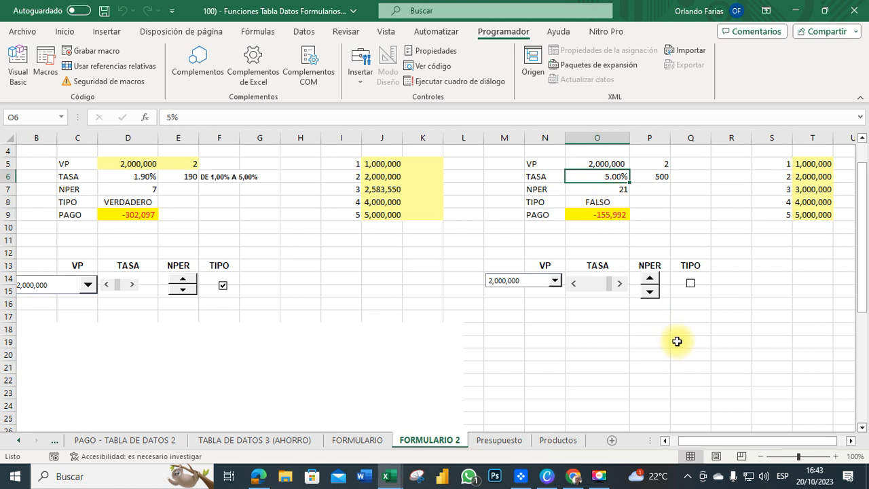
click(188, 118)
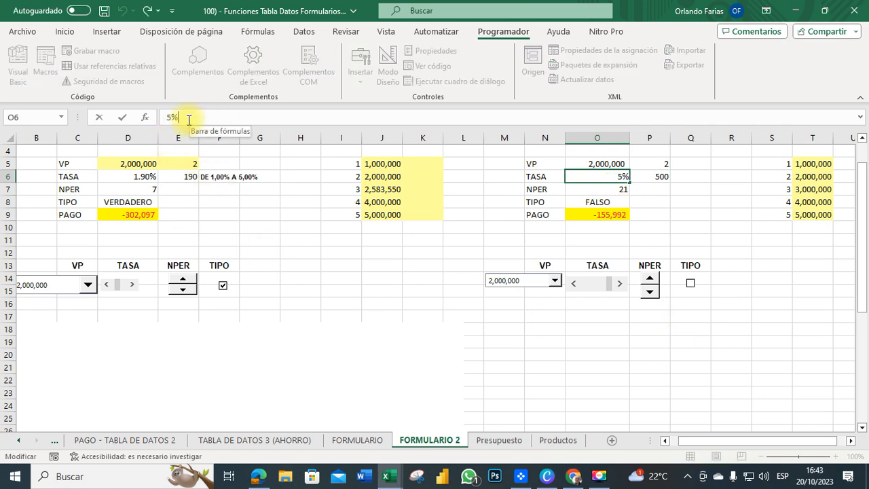
key(BackSpace)
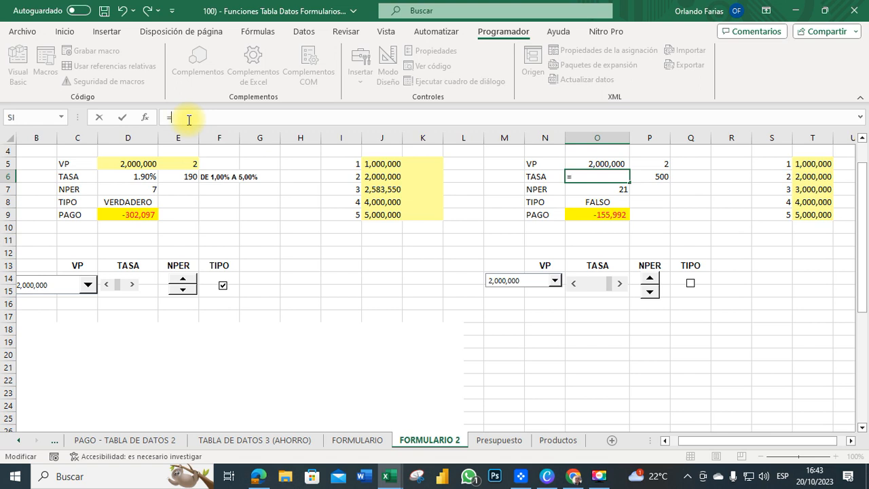
click(657, 178)
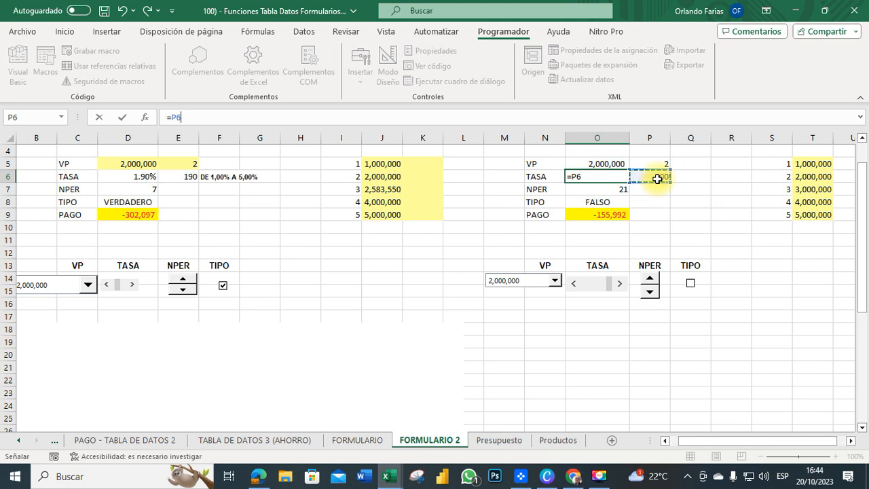
text(/10000)
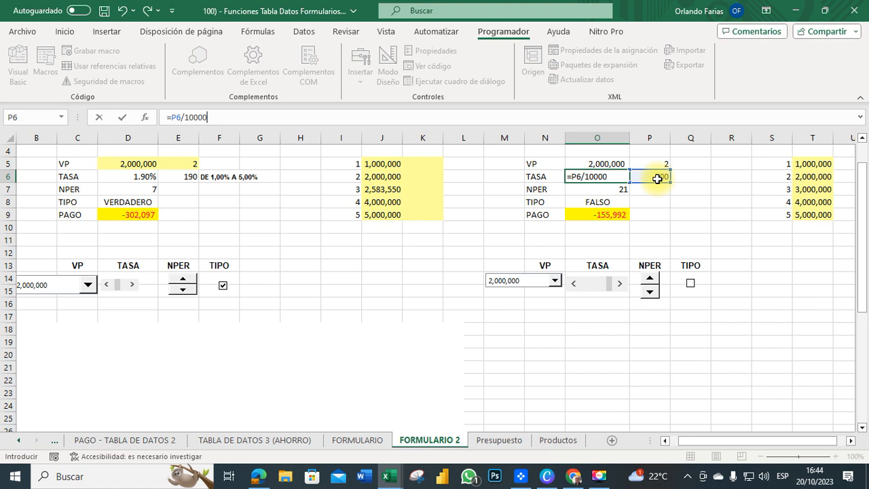
key(Return)
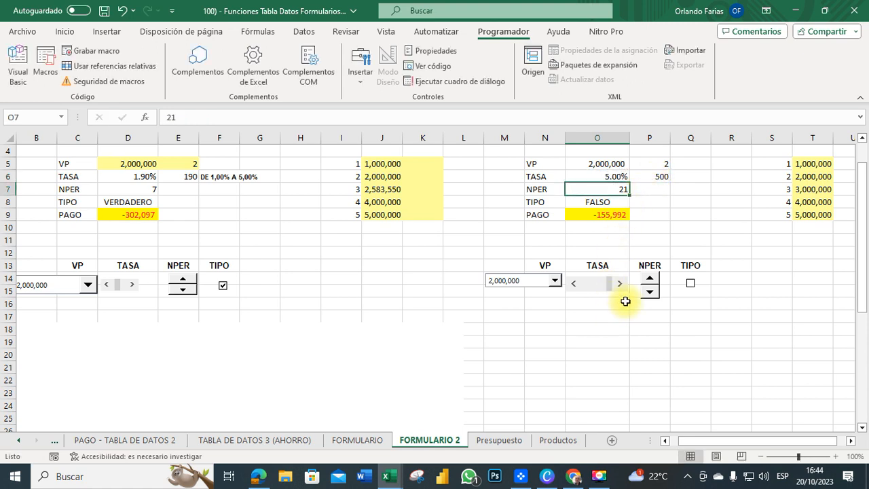
- Test the new form's TASA scroll bar by sliding it to its minimum, raising the rate to 1.04% and returning it to 1.00%
drag(610, 287, 546, 290)
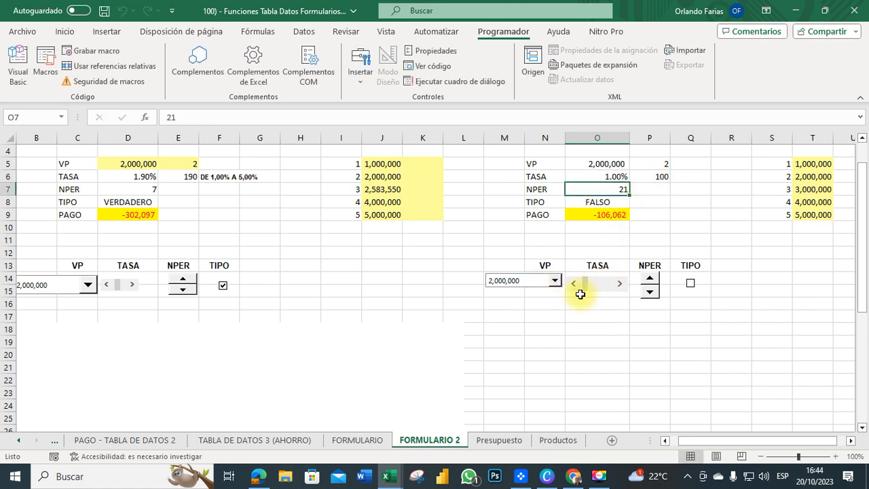
click(619, 286)
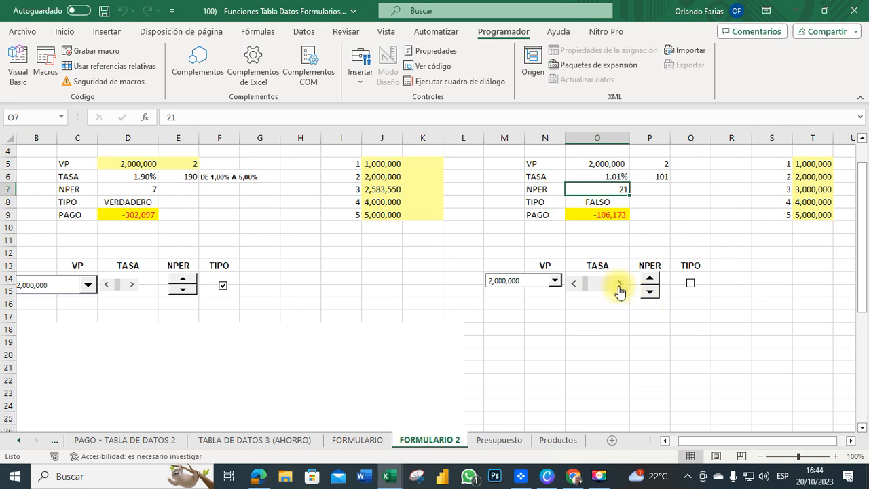
click(619, 286)
click(619, 285)
click(620, 286)
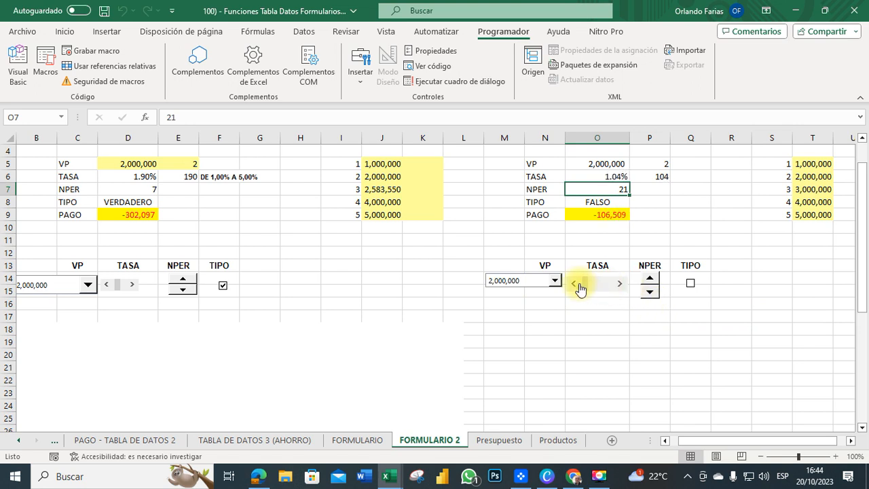
drag(585, 288, 552, 289)
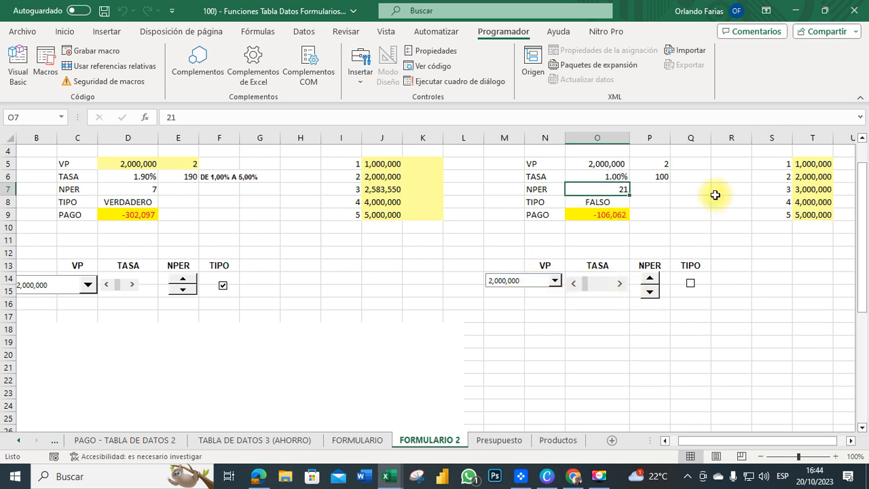
- Review the formula behind the new form's TASA rate in O6 without changing it
click(599, 178)
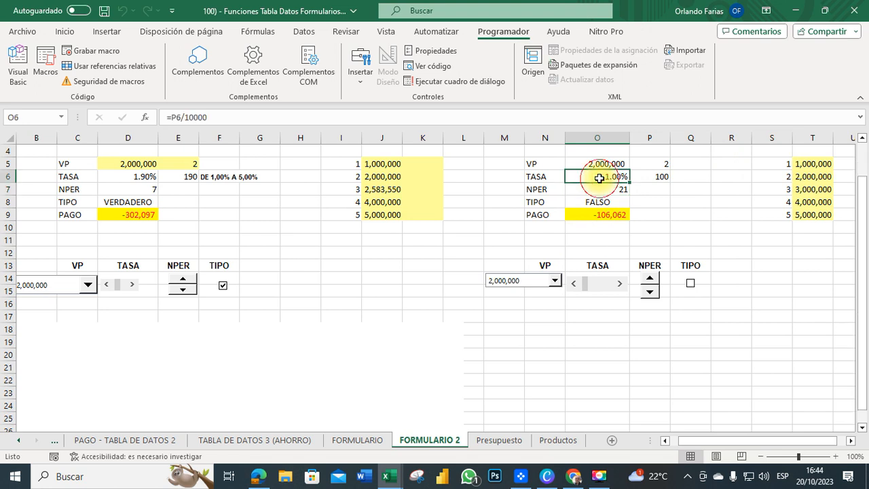
click(197, 118)
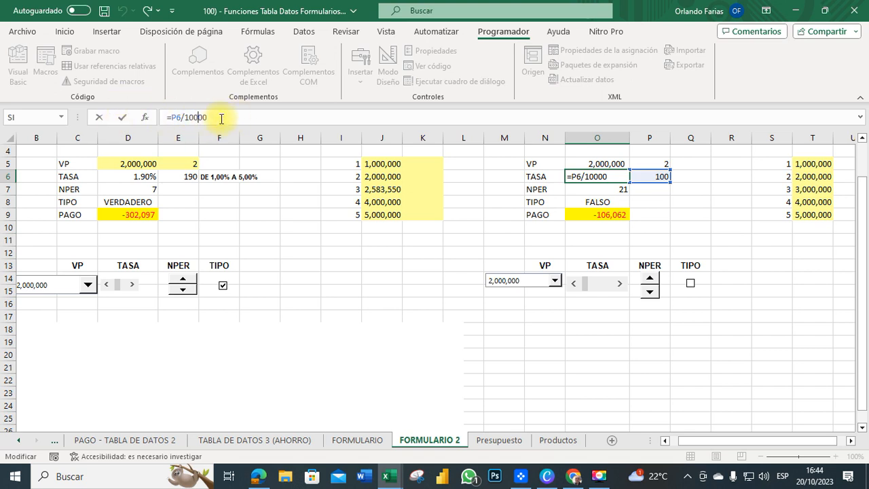
click(126, 117)
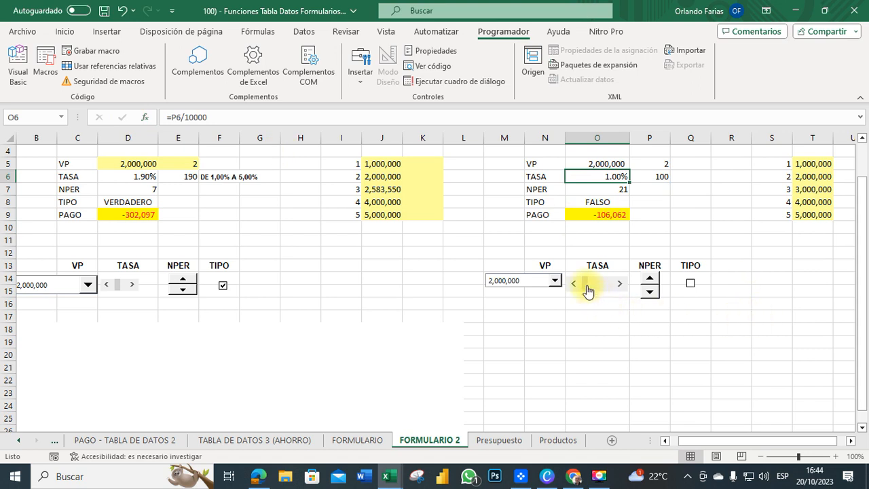
- Move the white rectangle back over the original form and raise the new form's TASA to 5.00% with its scroll bar
drag(258, 363, 246, 185)
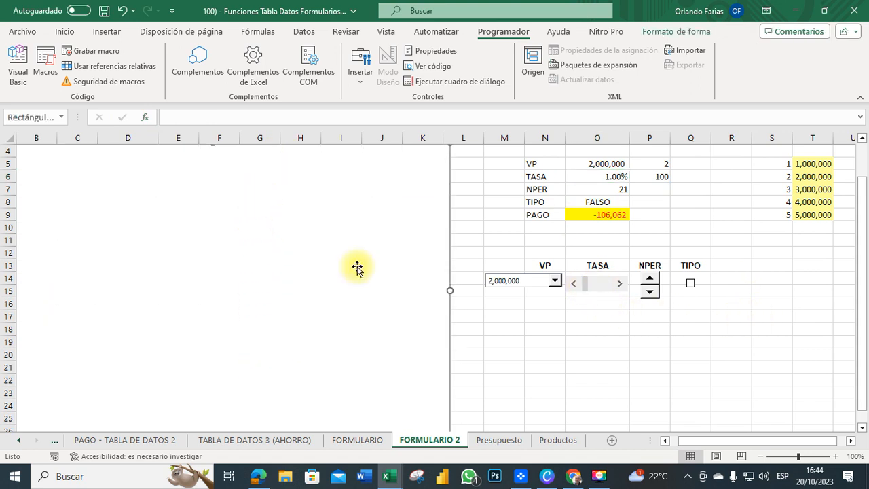
click(621, 284)
click(621, 284)
click(620, 284)
click(621, 284)
click(620, 284)
click(621, 284)
click(621, 283)
click(587, 291)
drag(588, 291, 645, 291)
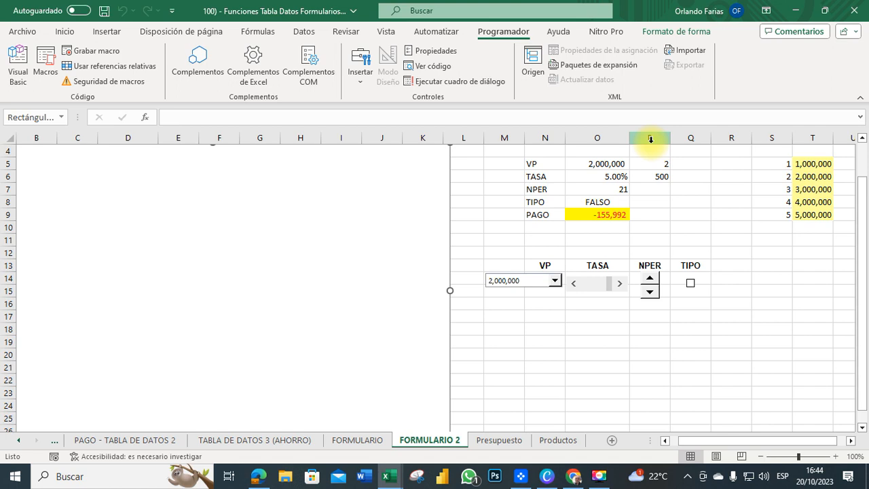
- Set the font colour of helper cells P5:P7 to white
drag(646, 167, 646, 190)
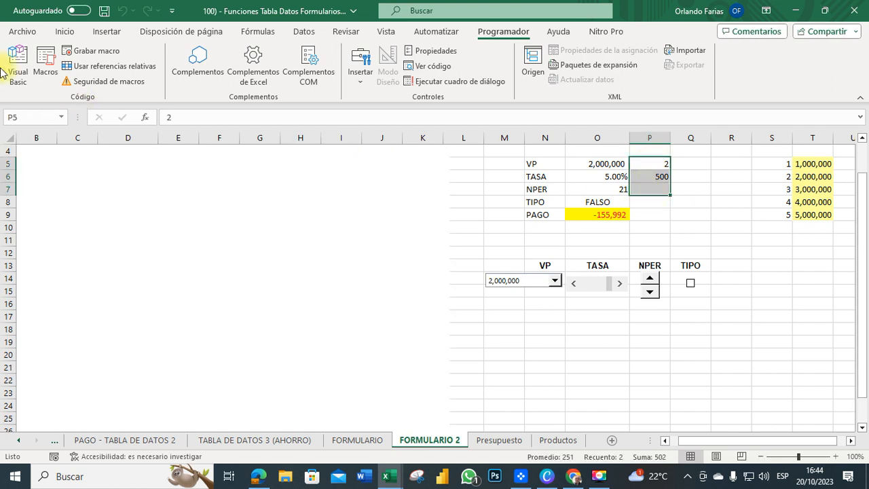
click(64, 31)
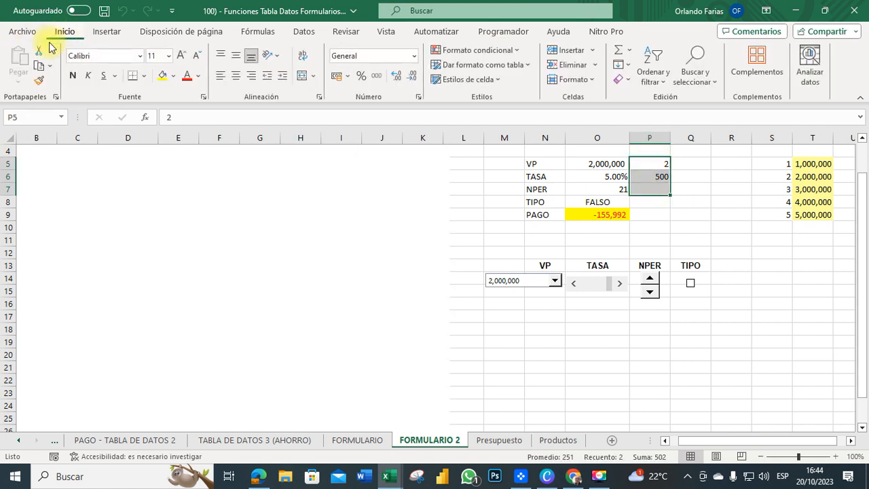
click(198, 76)
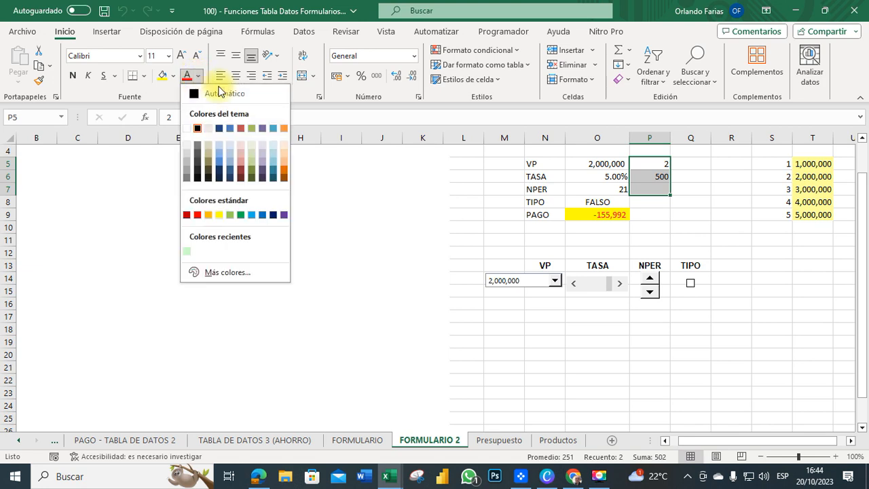
click(187, 128)
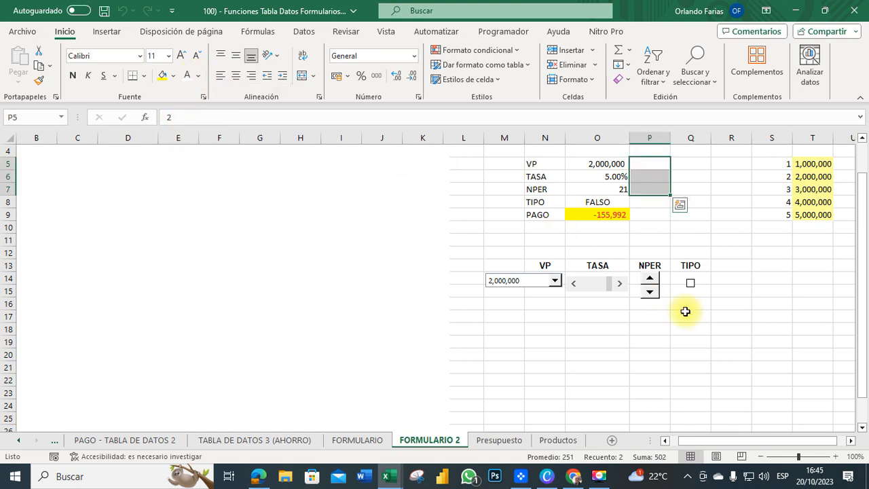
click(775, 328)
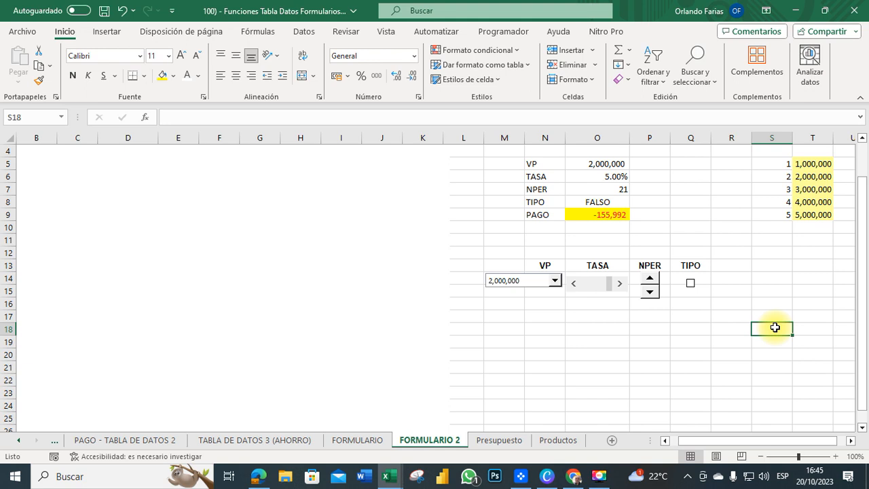
- Test the new form's TASA scroll bar by lowering the rate and returning it to 5.00%, and check the VP list without changing its selection
click(573, 287)
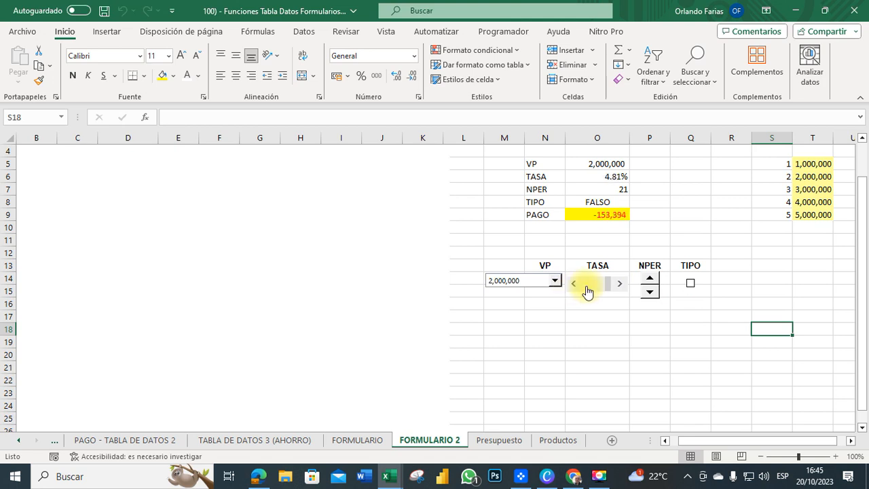
click(619, 284)
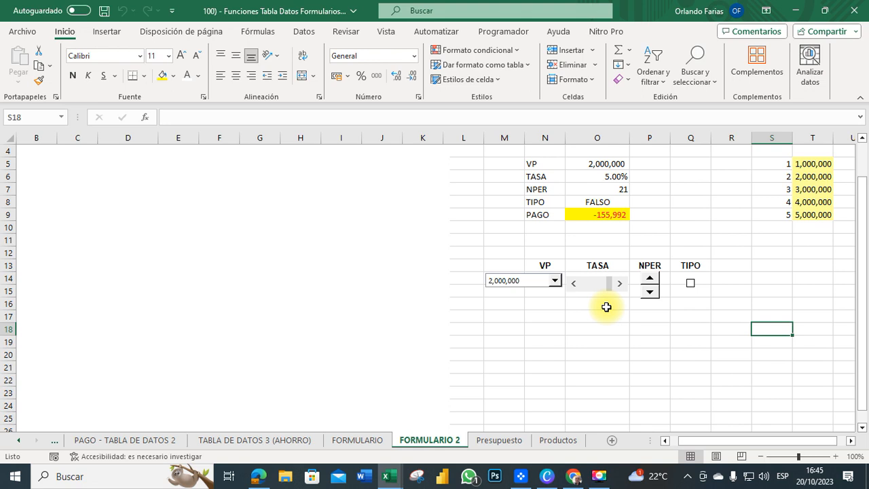
click(554, 281)
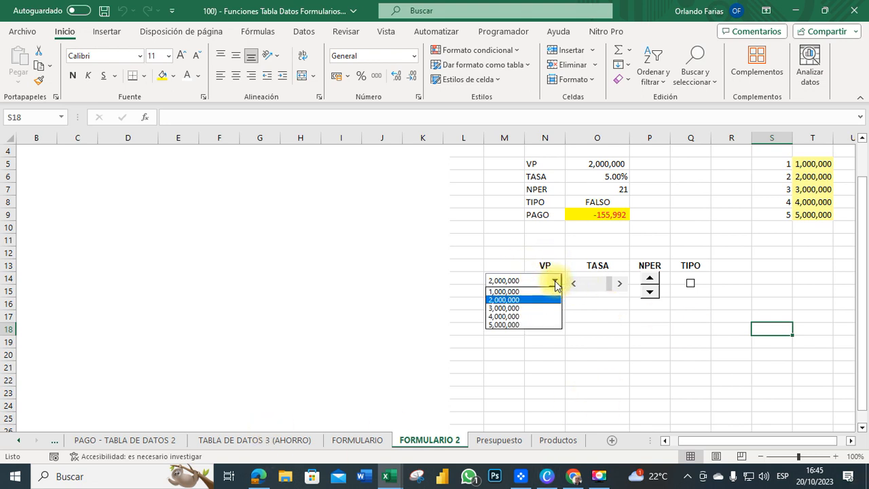
click(623, 328)
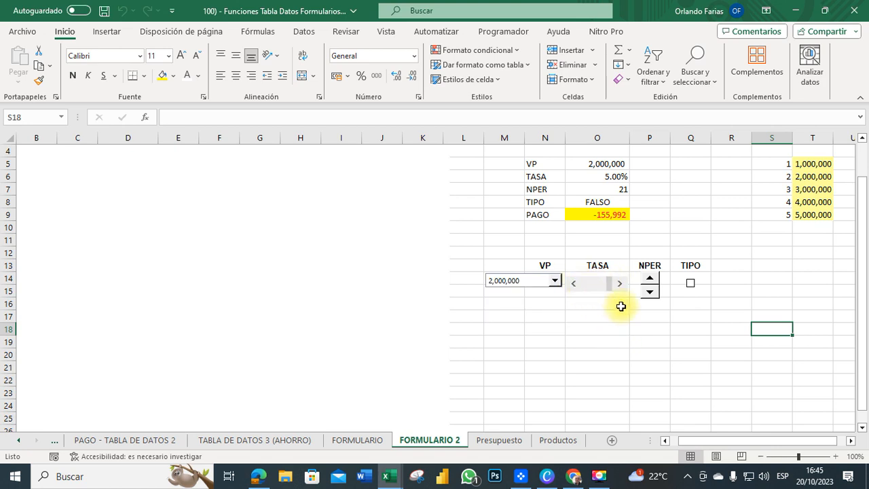
- Test the new form's NPER spinner in both directions and leave it at 20
click(649, 280)
click(652, 290)
click(652, 290)
click(651, 291)
click(649, 279)
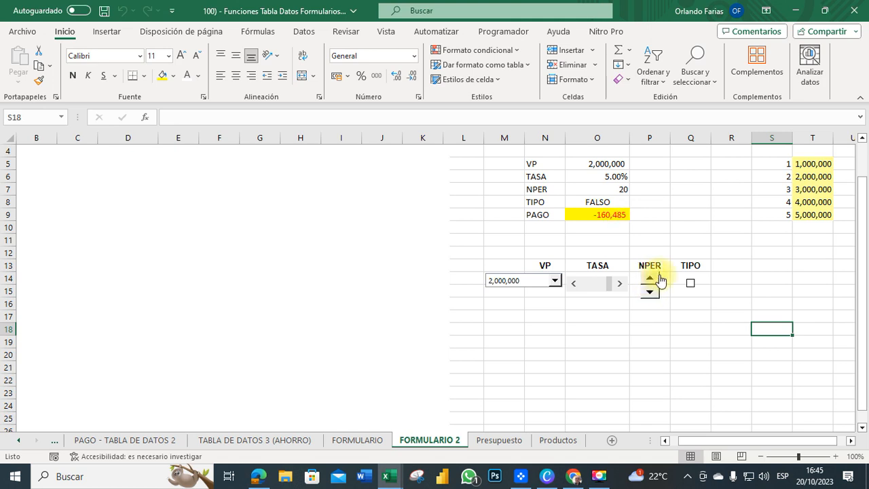
click(664, 292)
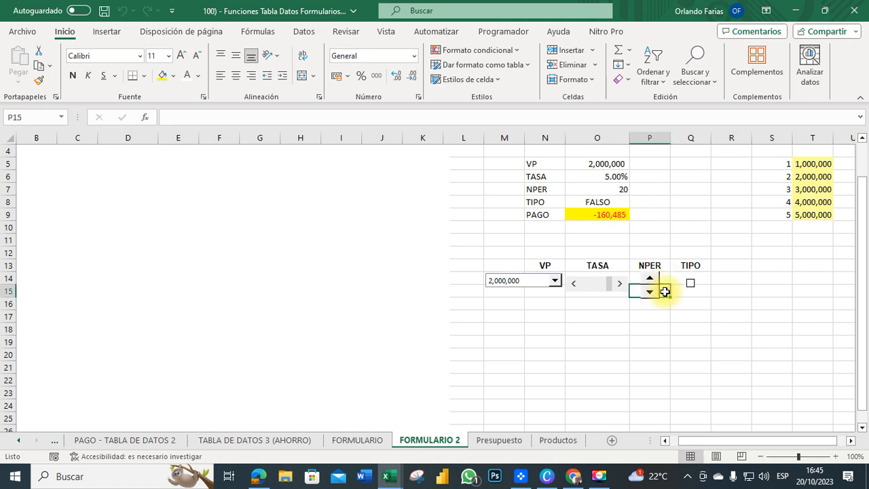
- Toggle the new form's TIPO check box and leave it ticked
click(692, 284)
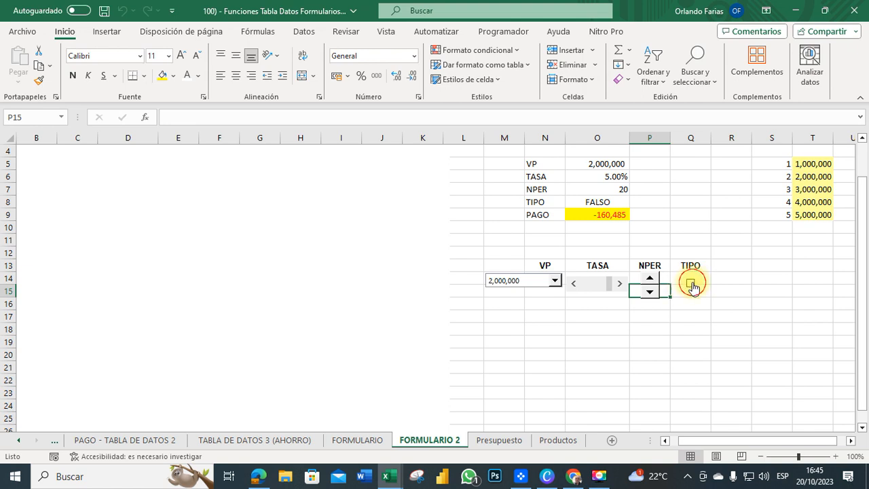
click(692, 285)
click(692, 287)
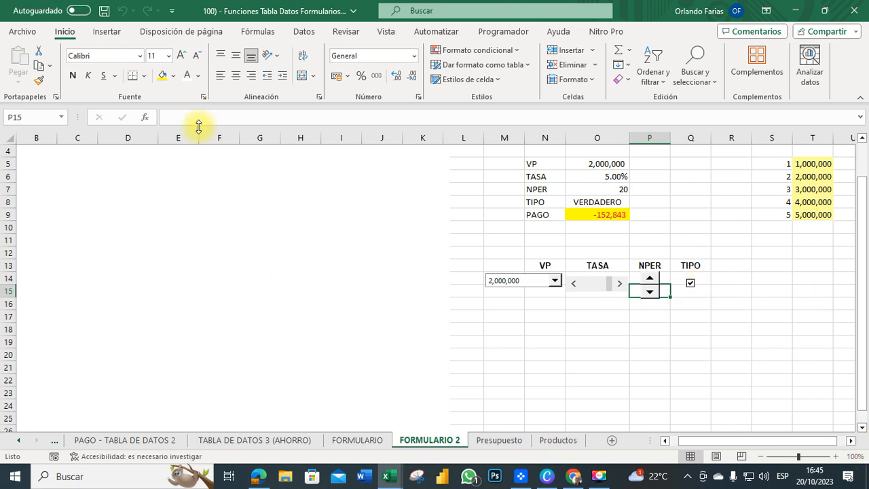
- Switch to the Presupuesto sheet and test the Miembro del Club check box repeatedly, leaving it ticked
click(499, 440)
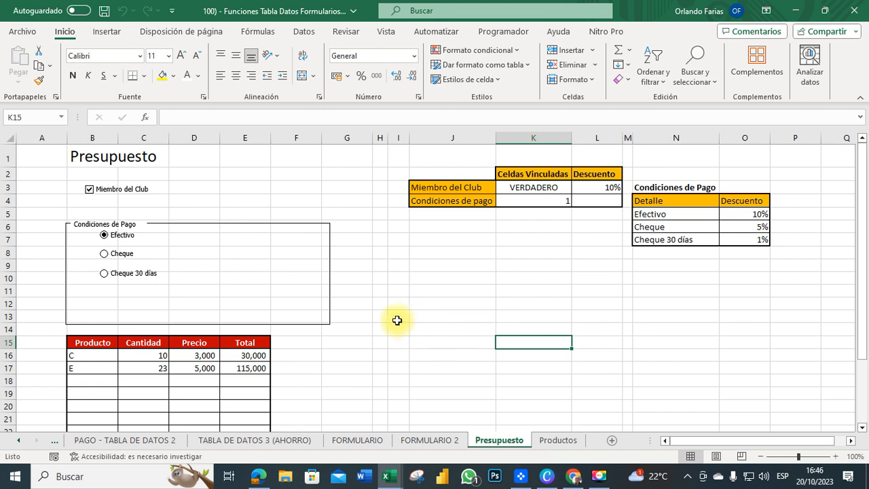
click(90, 190)
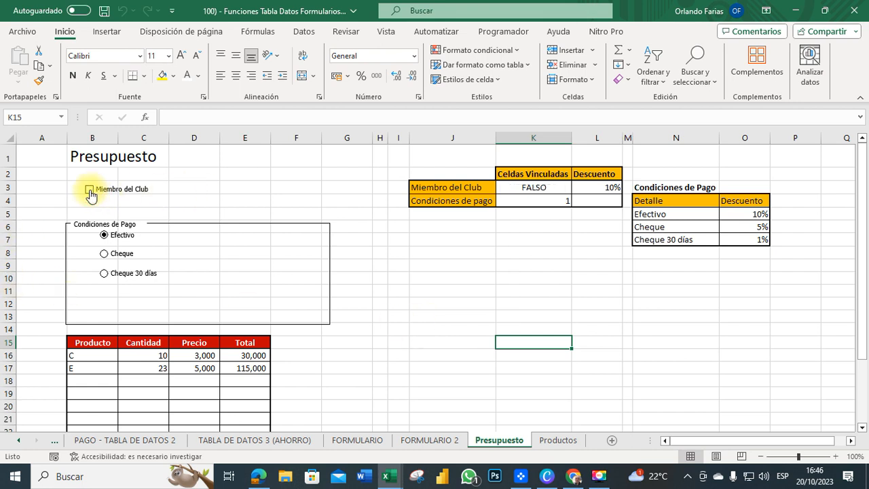
click(90, 191)
click(90, 191)
click(90, 191)
click(90, 191)
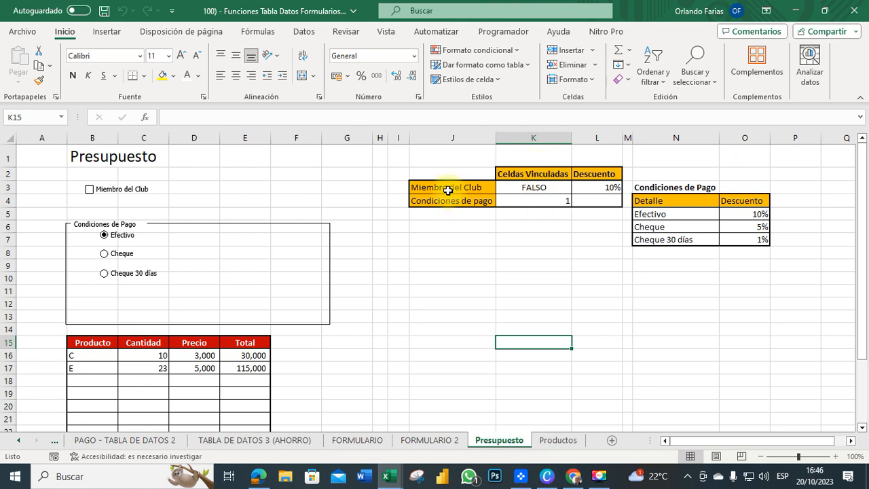
click(90, 191)
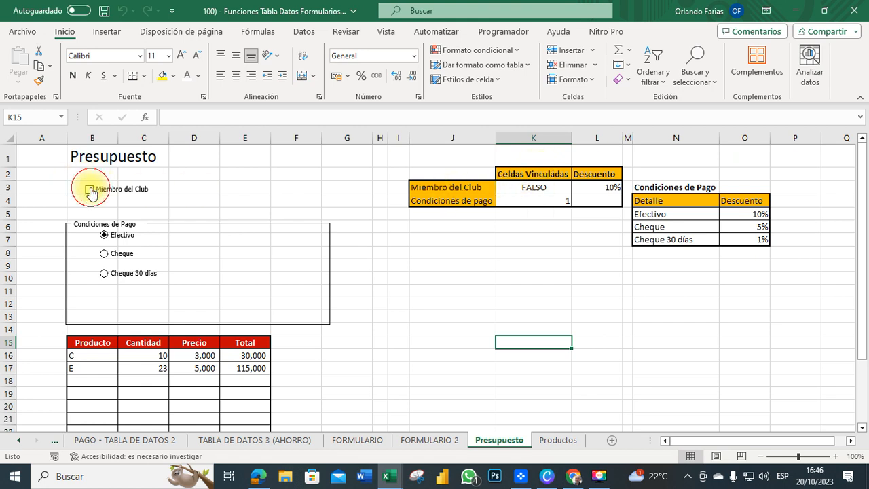
click(90, 191)
click(91, 191)
click(300, 178)
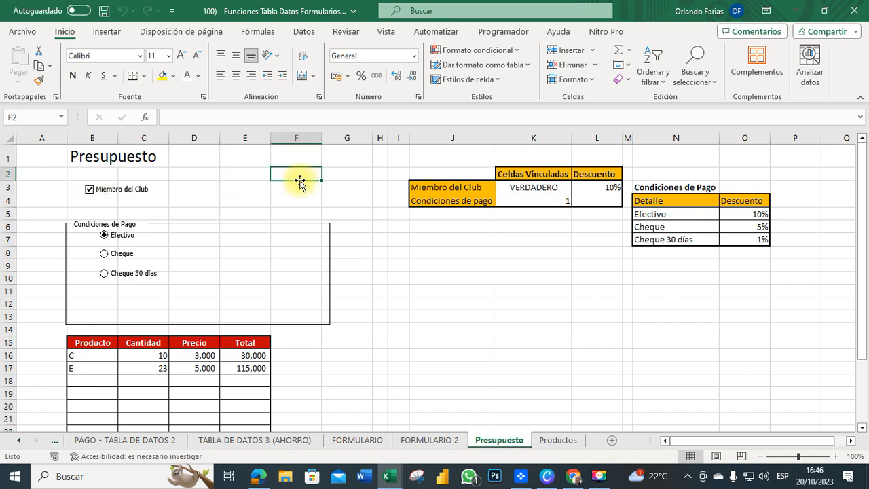
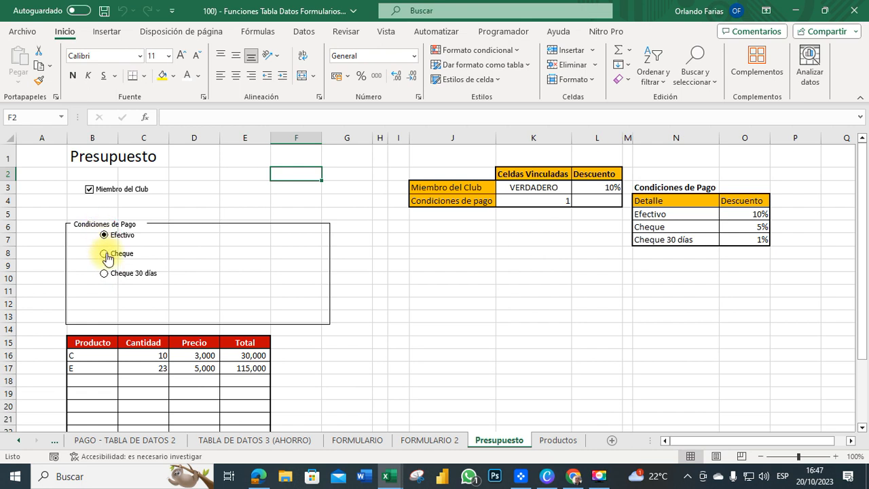
- Try the Condiciones de Pago options, finishing on Cheque 30 días, and inspect the discounts for Cheque and Cheque 30 días in O6 and O7
click(105, 255)
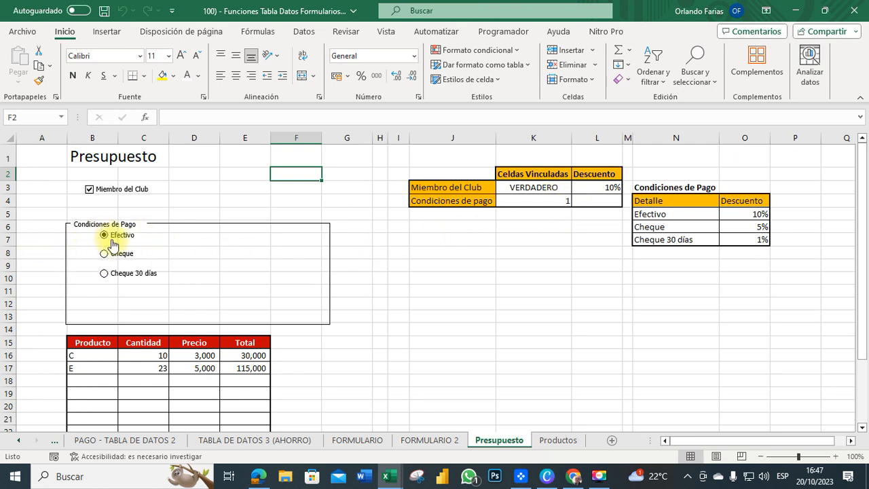
click(104, 253)
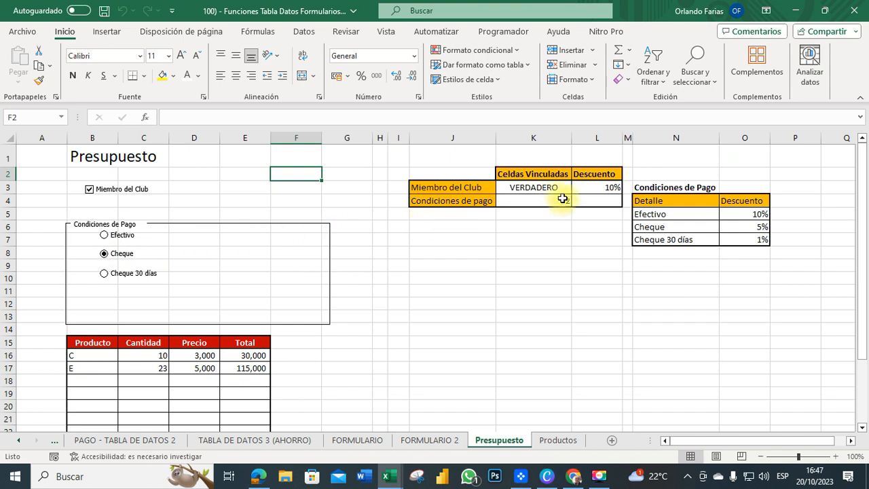
click(104, 273)
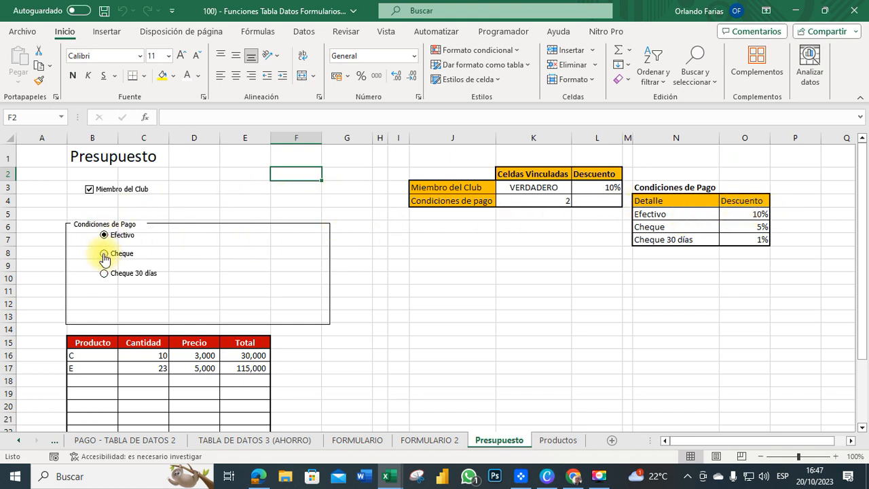
click(750, 233)
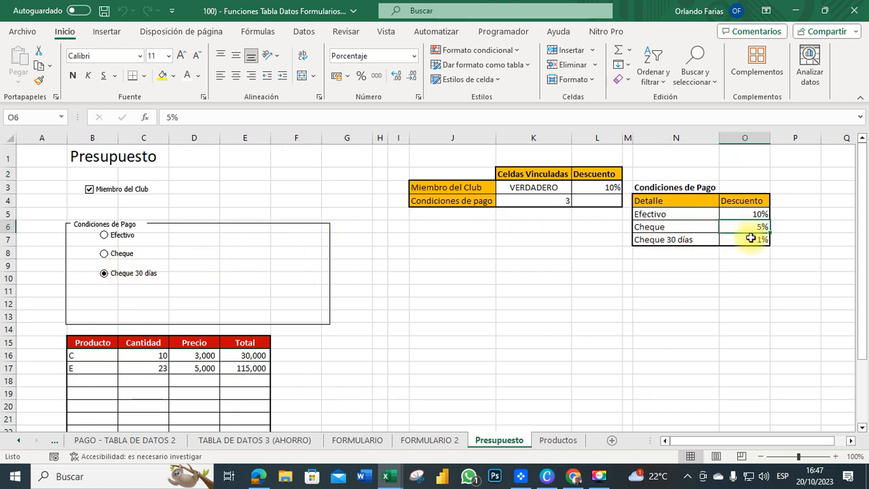
click(758, 237)
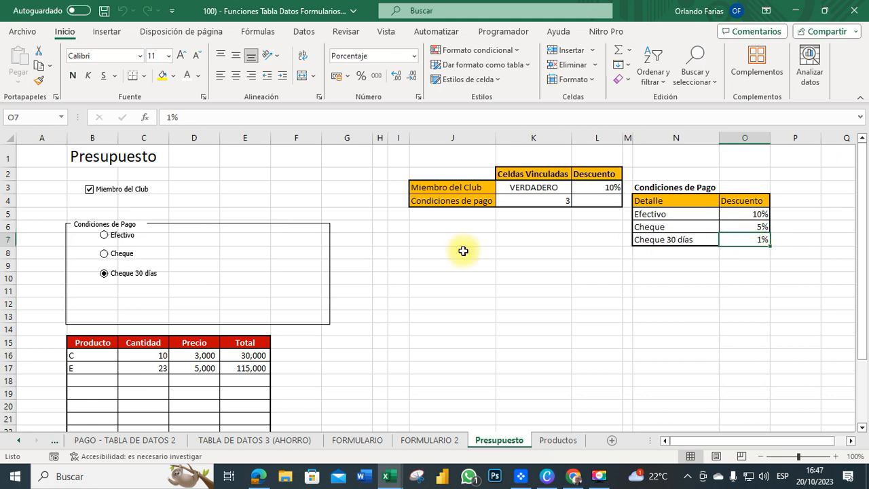
scroll(432, 289, down, 1)
scroll(151, 200, up, 1)
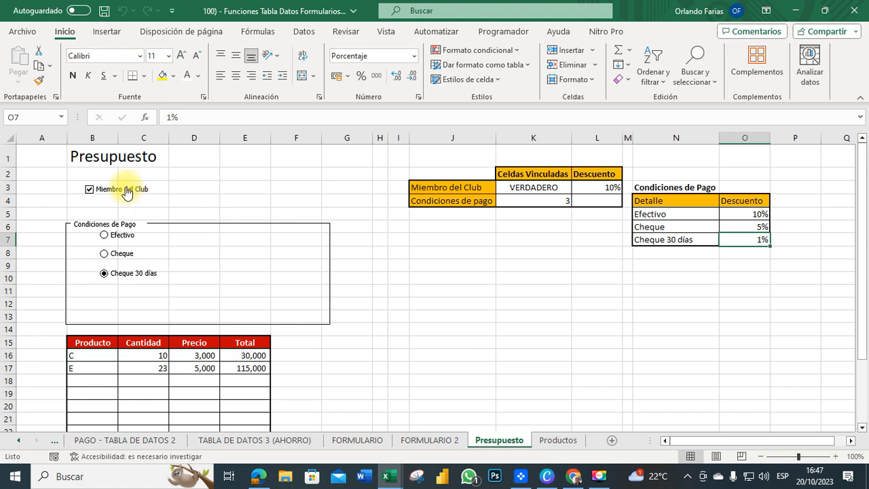
- Cut the Miembro del Club check box and the Condiciones de Pago group box from the Presupuesto sheet
right_click(125, 192)
click(150, 196)
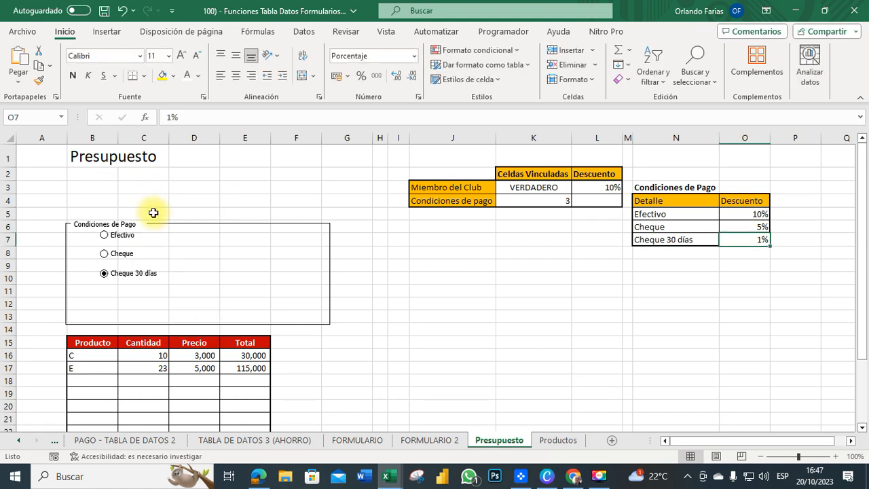
click(178, 224)
right_click(177, 226)
key(Escape)
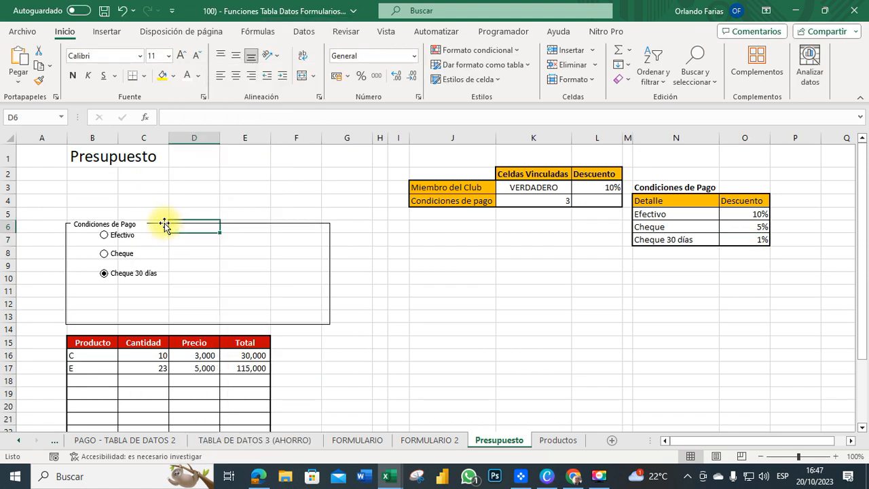
click(93, 224)
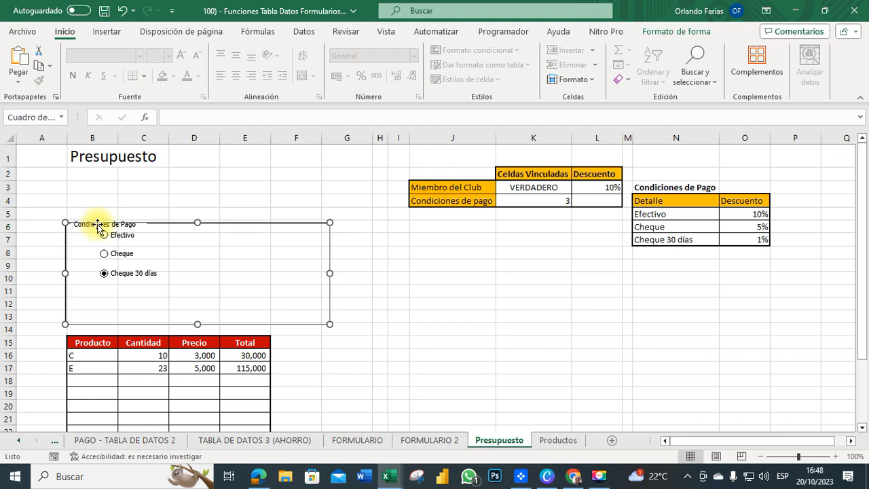
right_click(141, 224)
click(168, 230)
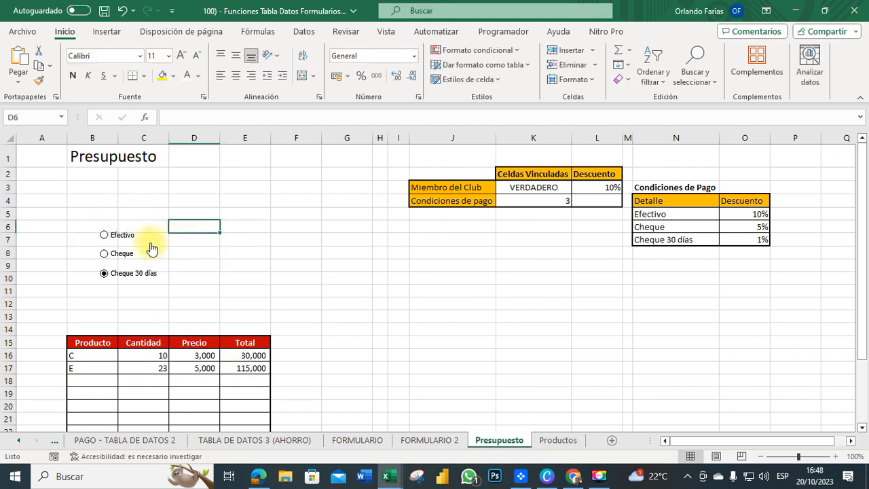
- Delete the Efectivo, Cheque and Cheque 30 días option buttons from the Presupuesto sheet
right_click(114, 231)
click(104, 224)
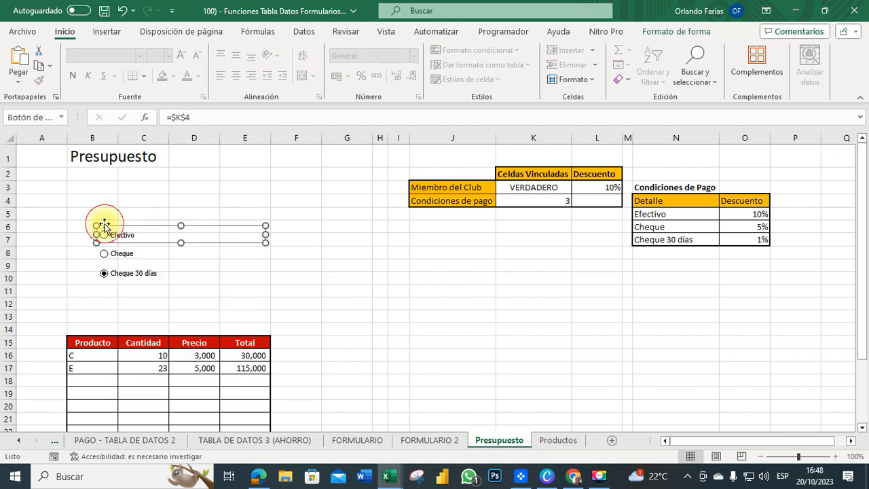
key(Delete)
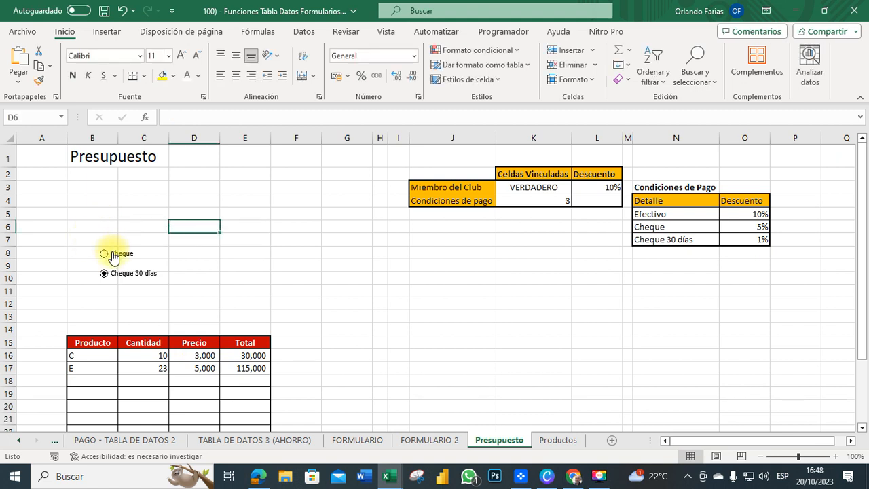
right_click(108, 251)
click(112, 245)
key(Delete)
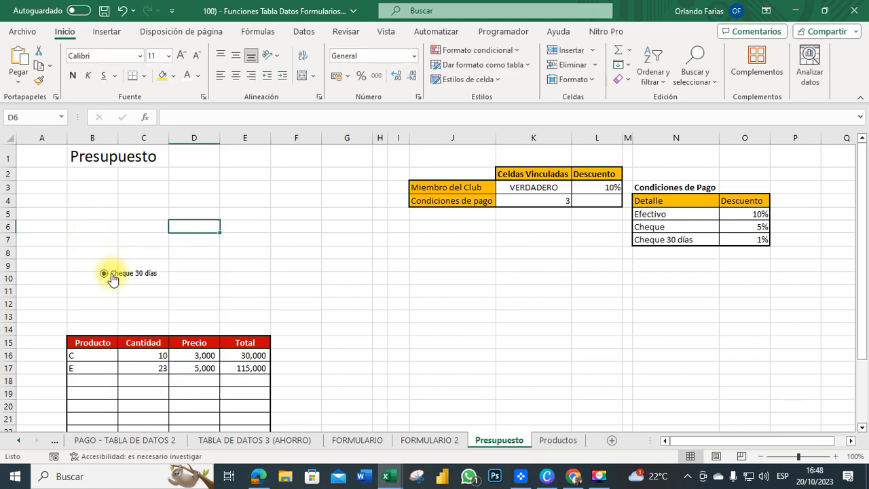
right_click(112, 272)
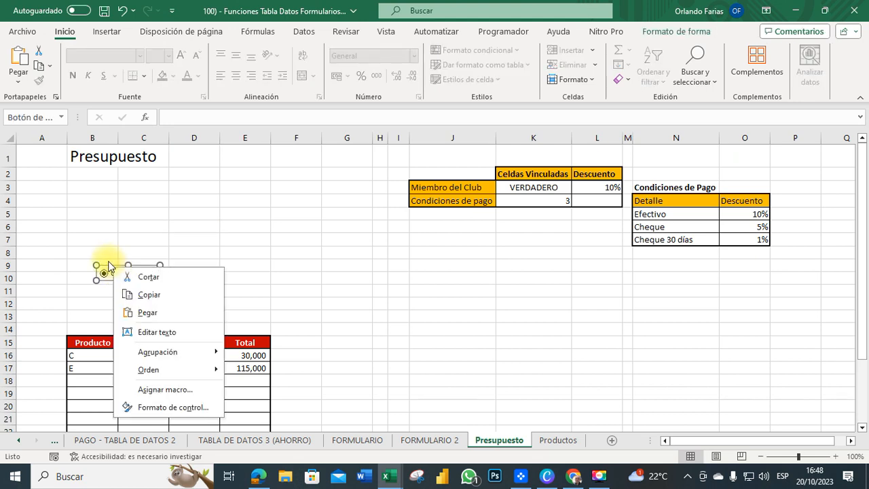
click(108, 268)
key(Delete)
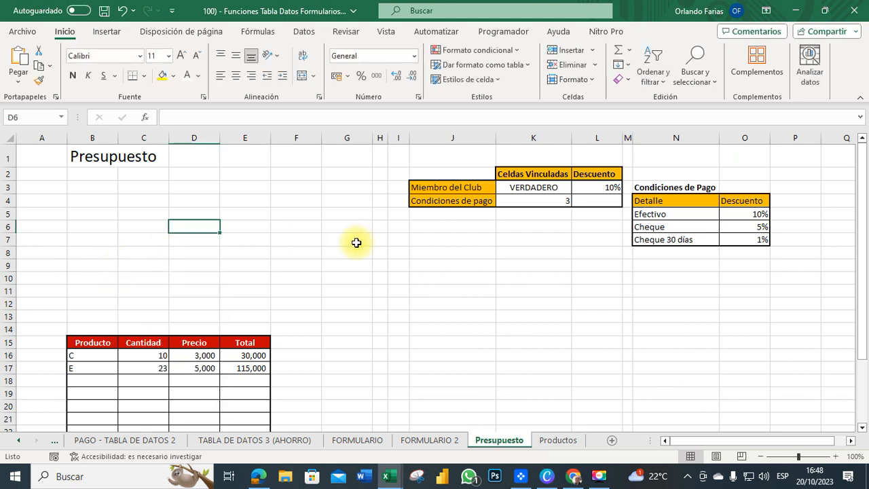
click(344, 241)
scroll(343, 241, down, 4)
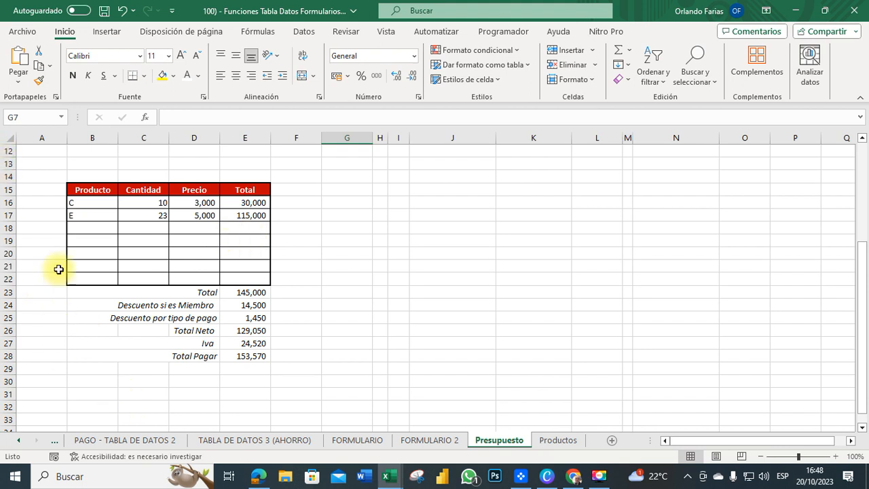
- Choose product D for the first line of the budget table in cell B16 of the Presupuesto sheet
click(87, 204)
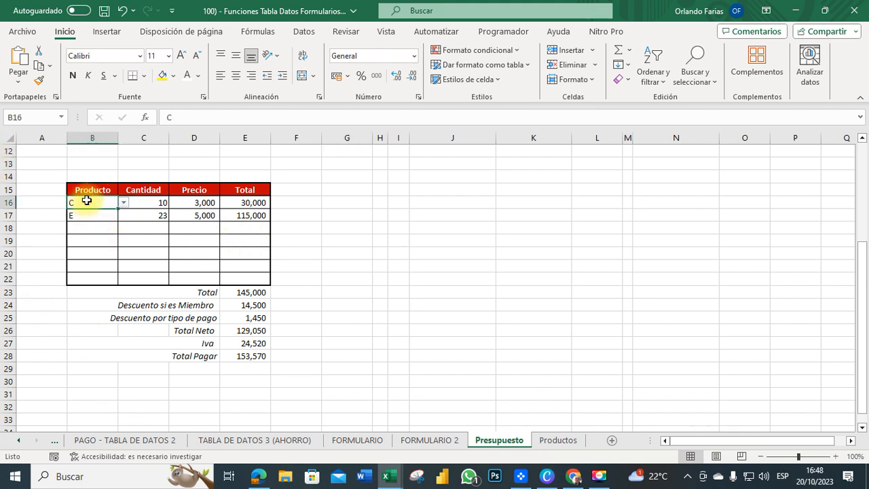
click(124, 204)
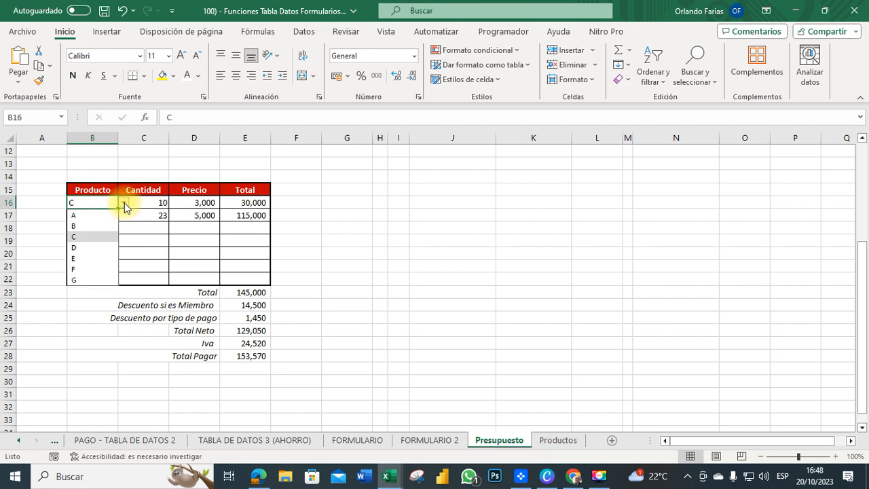
click(74, 247)
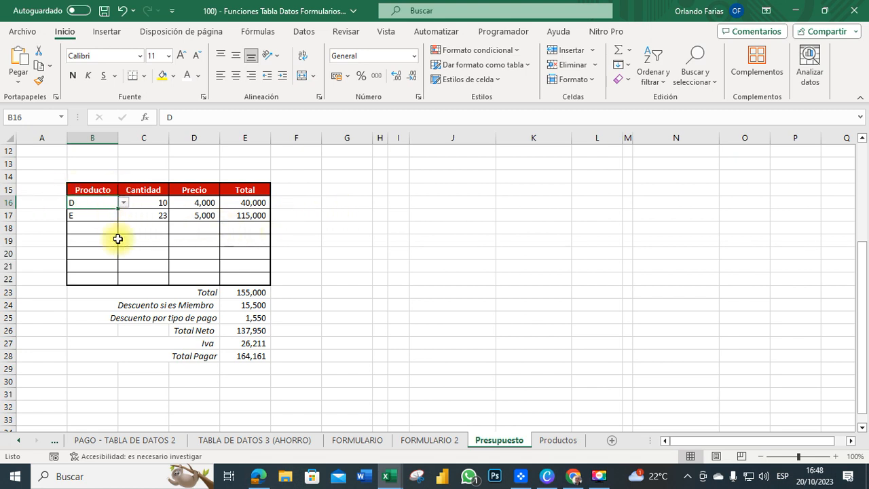
- Switch to the Productos sheet, select the product and price table A1:B8, and delete the workbook's defined name Datos
click(543, 440)
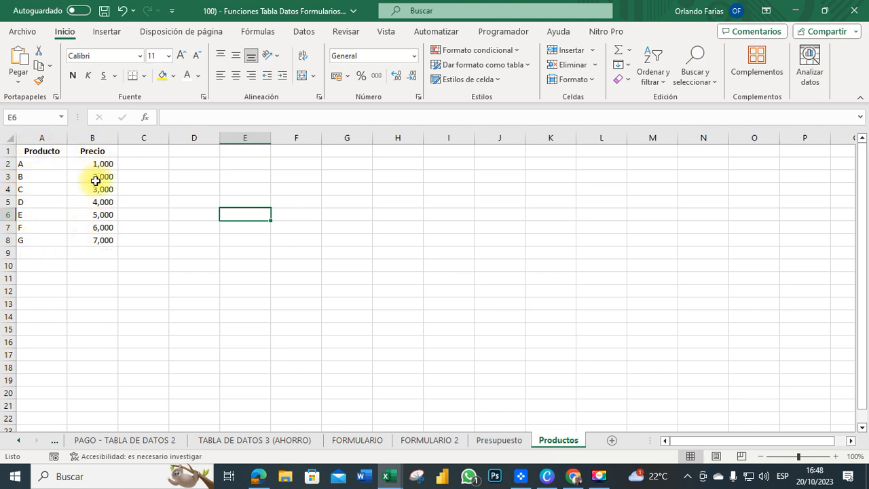
drag(35, 151, 102, 239)
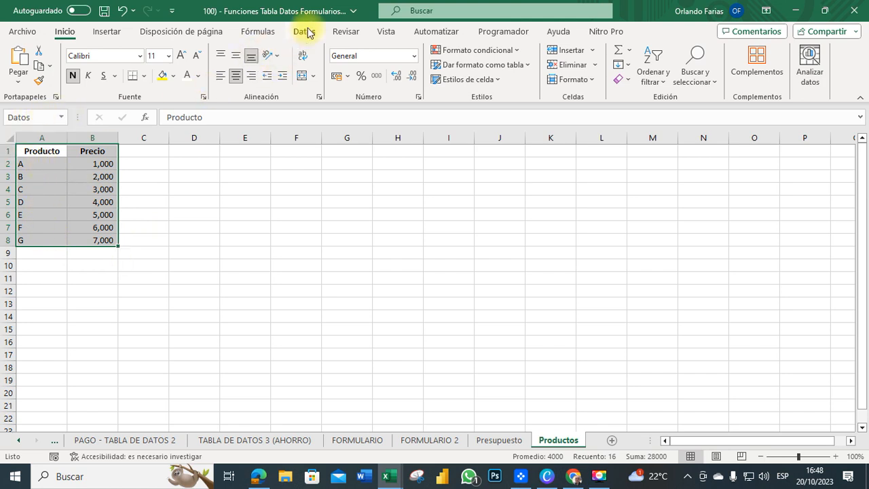
click(257, 31)
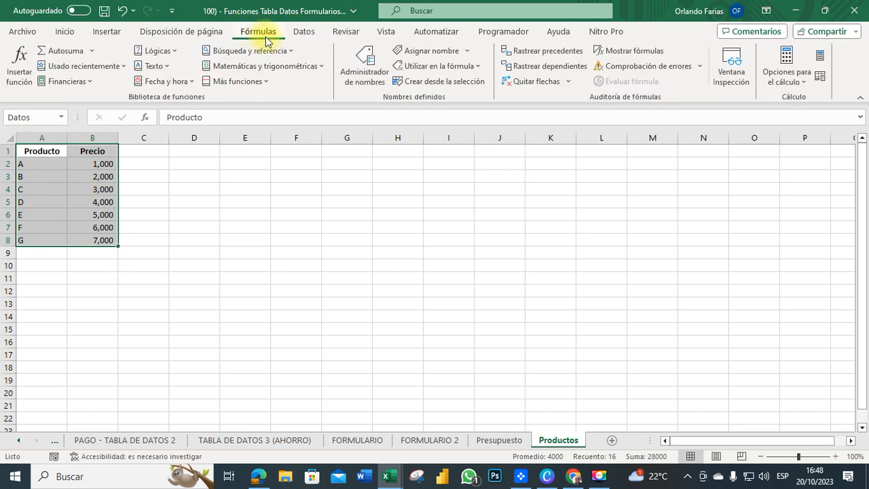
click(365, 62)
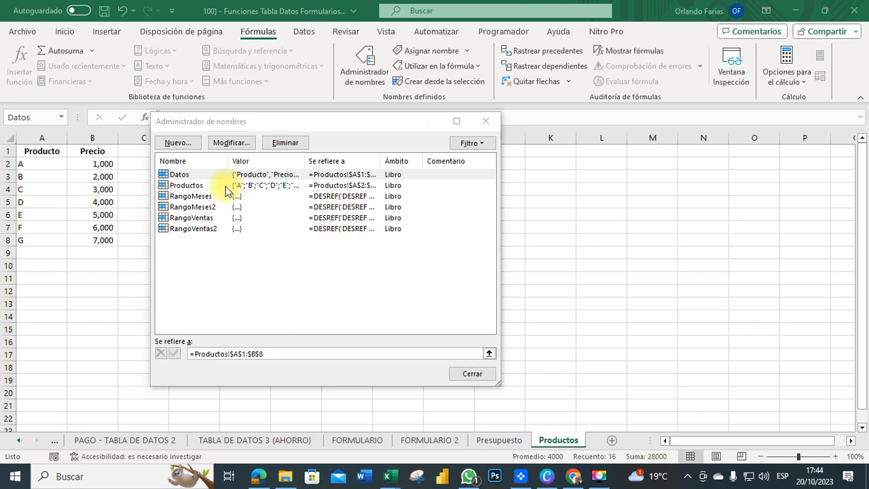
click(173, 175)
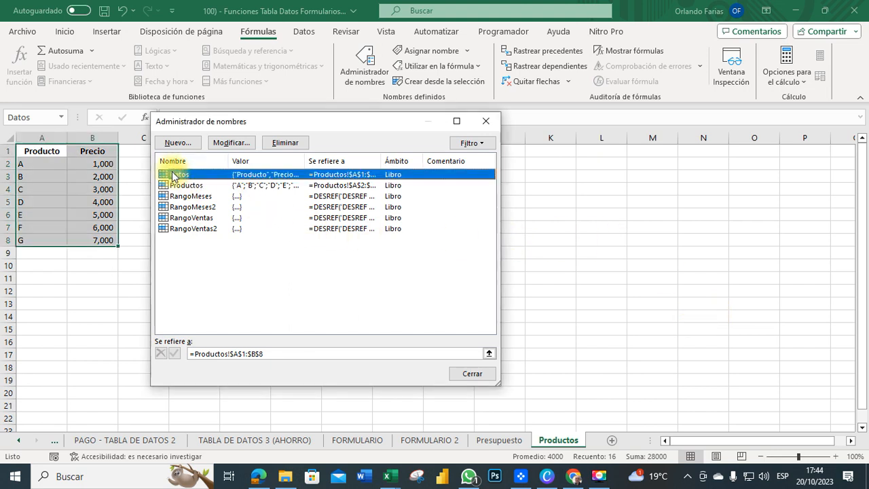
click(285, 143)
click(402, 273)
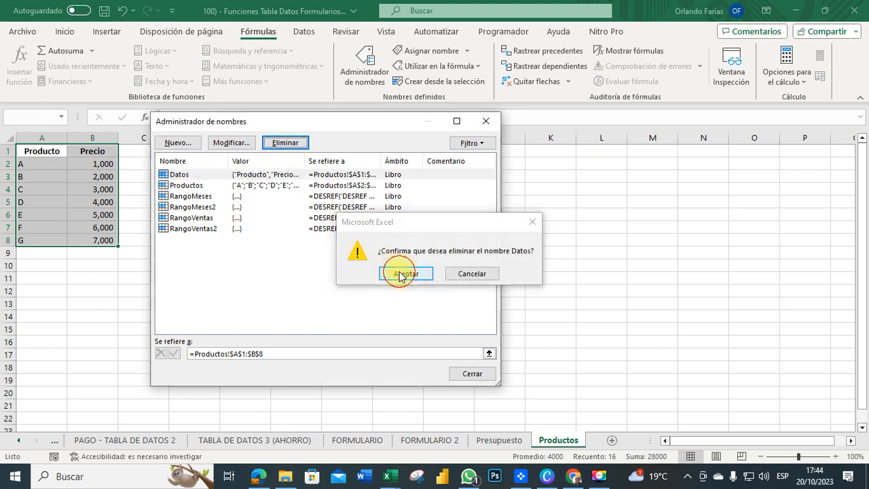
- Select the defined name Productos among the workbook's remaining names
click(202, 180)
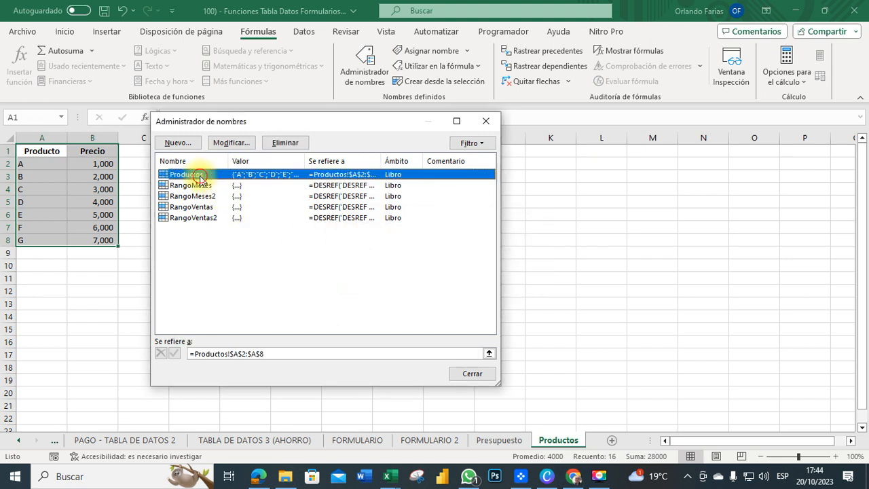
- Delete the defined name Productos from the workbook's name manager
click(282, 144)
click(403, 272)
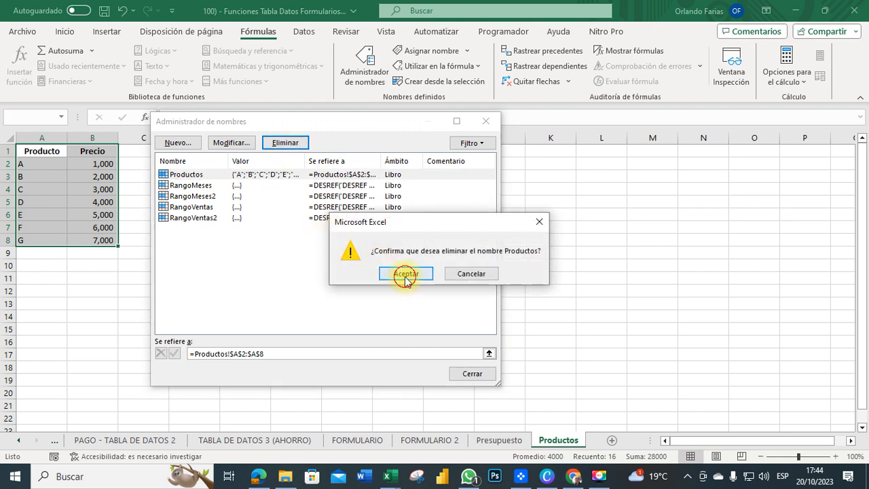
click(473, 372)
click(516, 285)
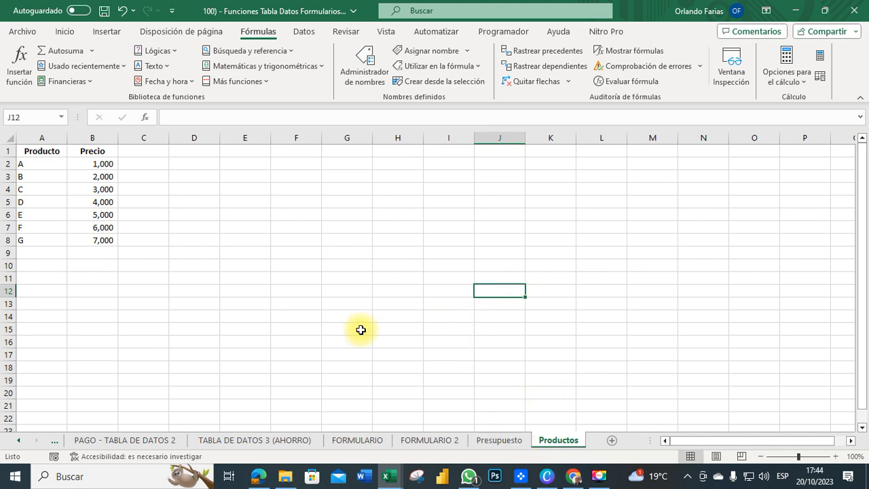
- Assign the name Datos to the product and price table in A1:B8 of the Productos sheet
drag(27, 150, 91, 234)
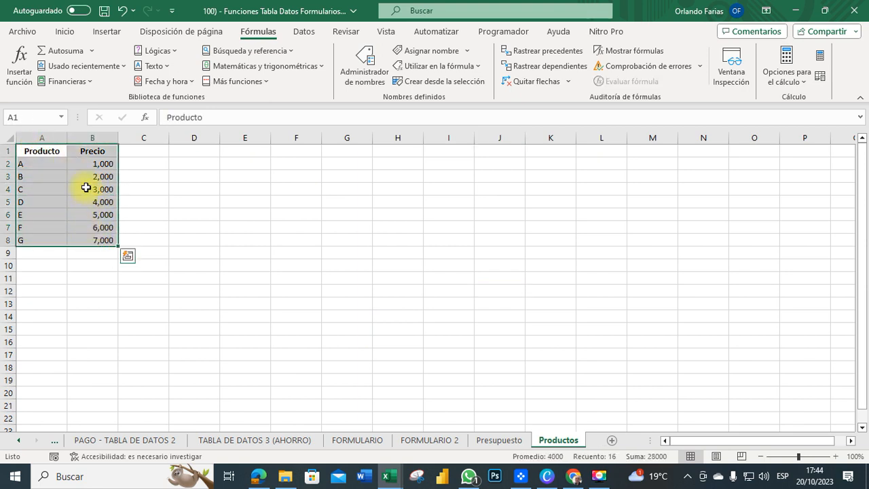
click(22, 118)
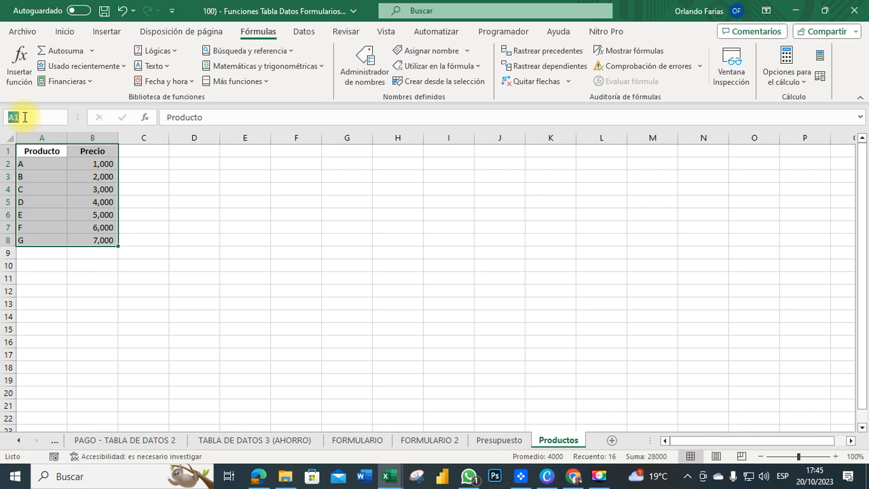
text(Da)
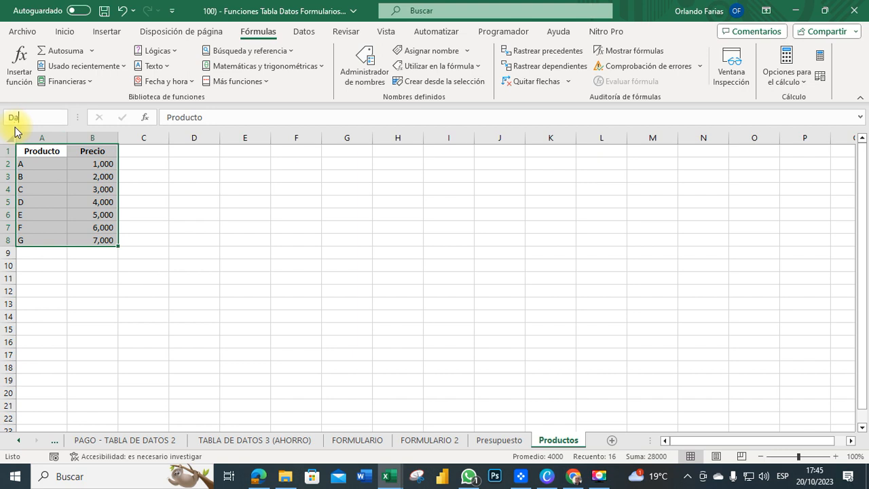
key(Return)
click(278, 232)
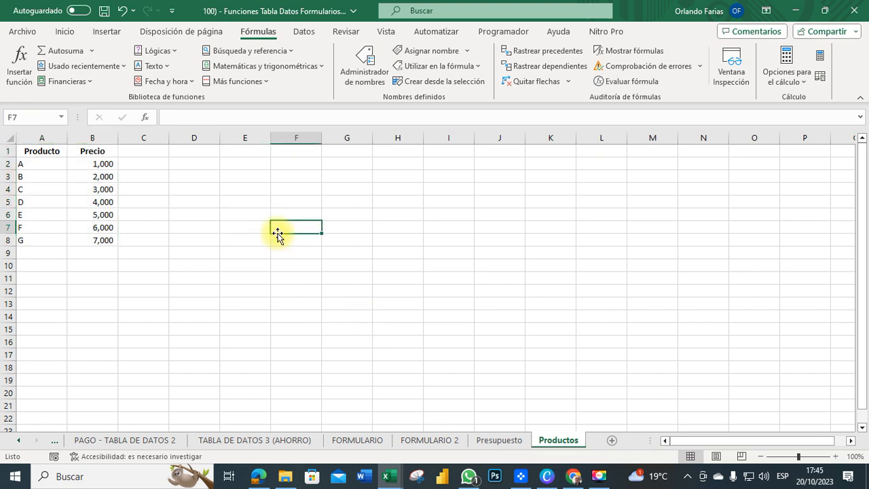
- Recall the named range Datos to check its extent, and select the product cells A2:A8
click(63, 116)
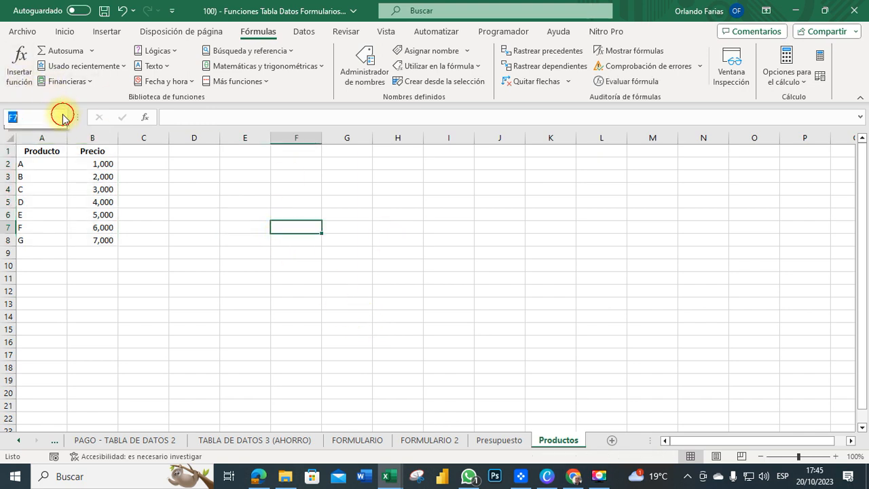
click(29, 129)
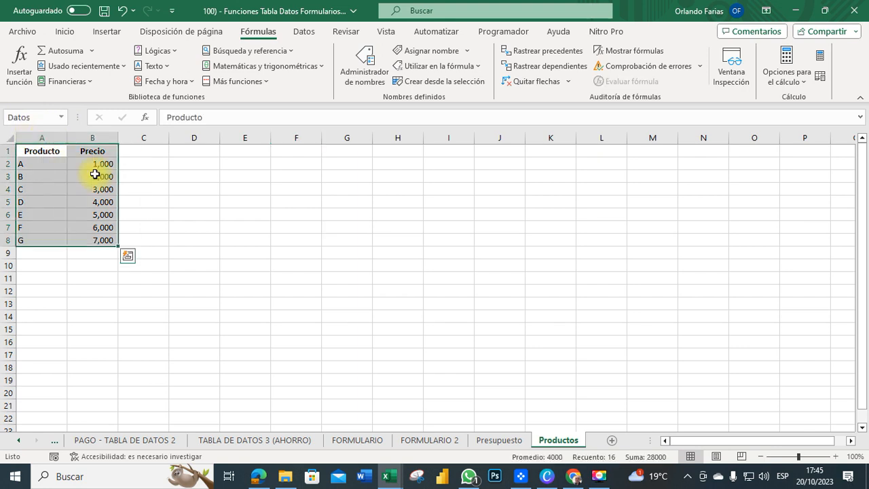
click(195, 207)
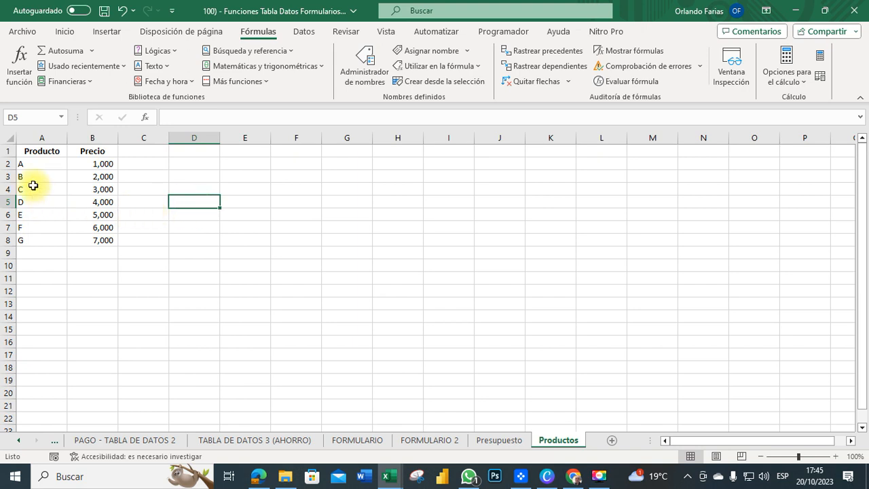
drag(36, 163, 36, 240)
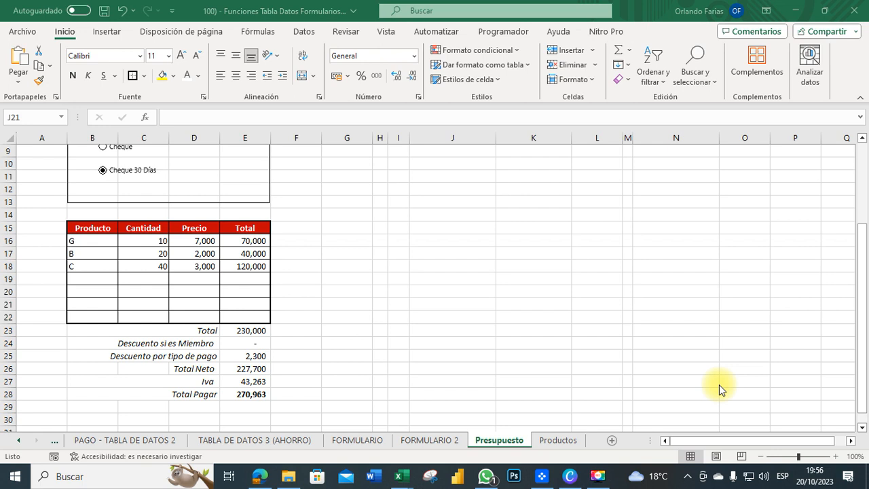
- Close the workbook with the Presupuesto sheet and switch to the 07b) listado para segmenación workbook showing the charts and slicers
click(857, 17)
click(523, 269)
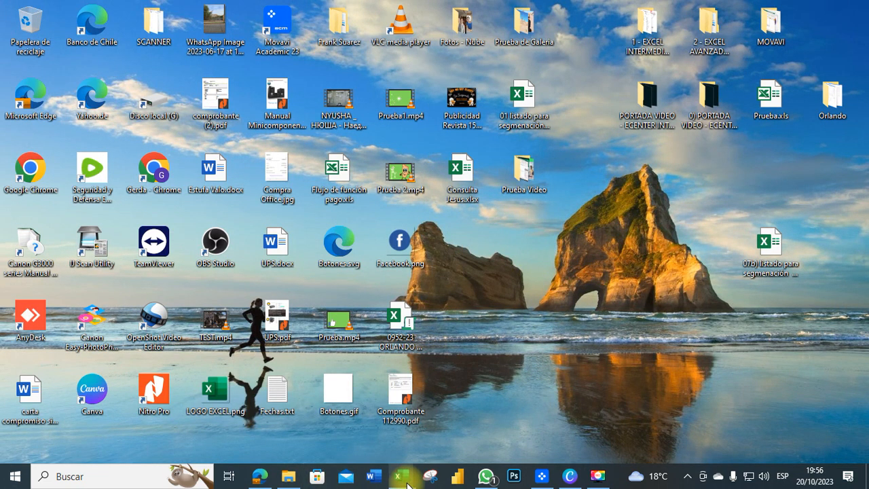
mouse_move(401, 476)
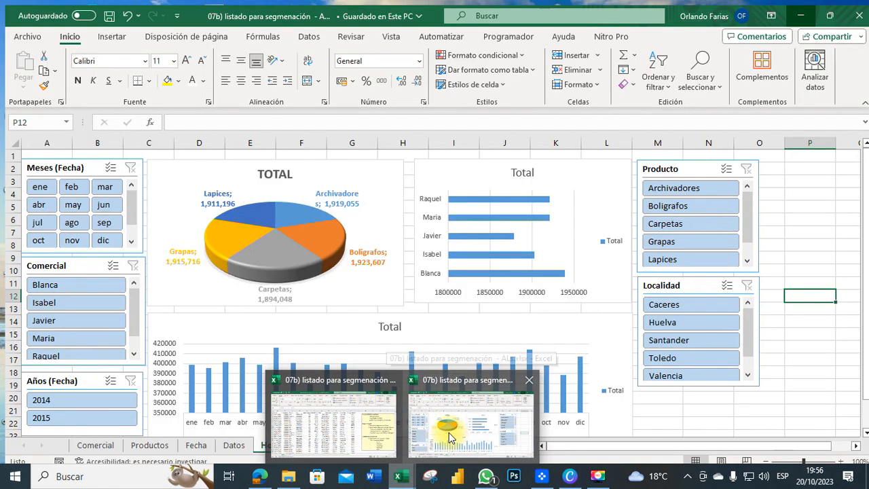
click(448, 435)
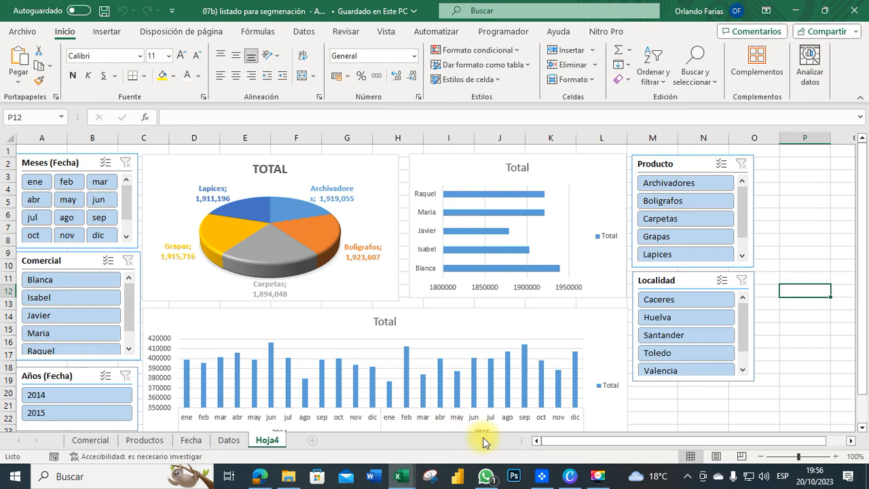
- Move the Datos sheet in front of the Comercial sheet
click(80, 445)
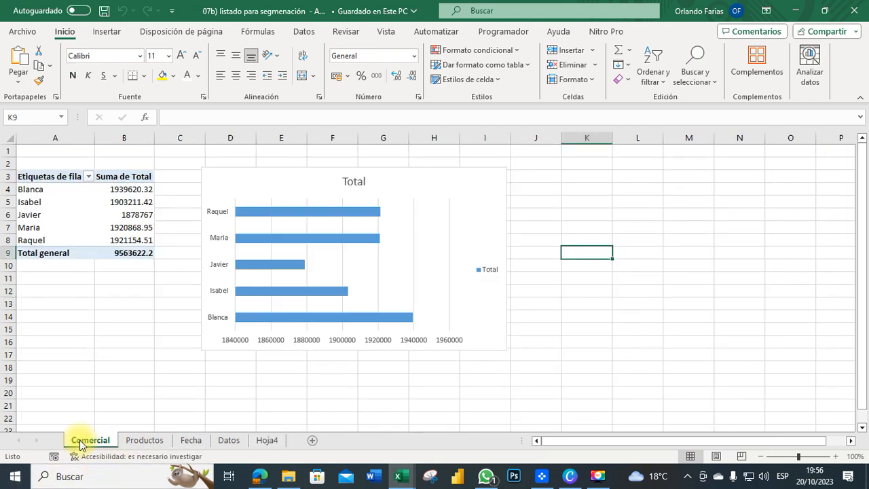
click(229, 443)
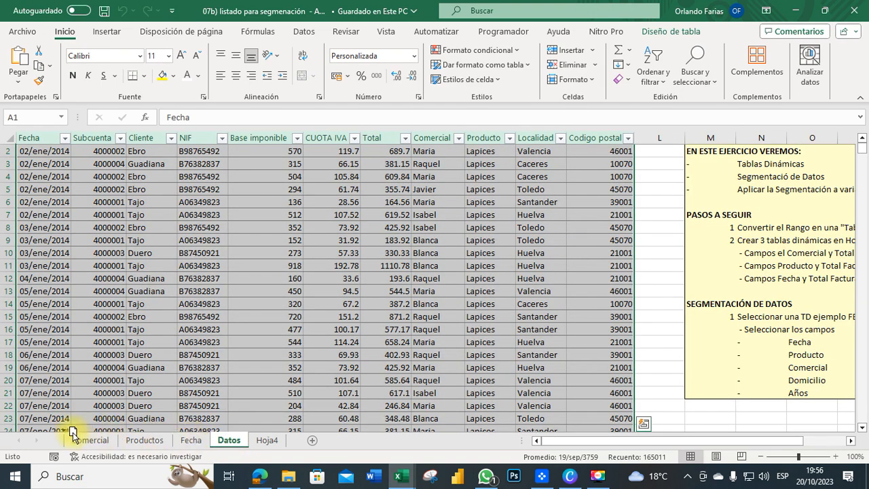
drag(73, 432, 68, 432)
click(336, 342)
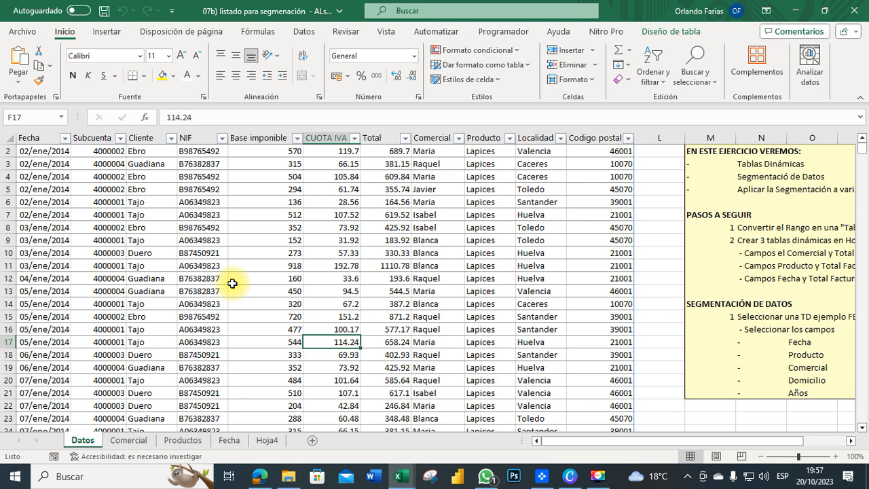
- Examine the filter options of the Cliente column and the records in the Datos table
click(171, 140)
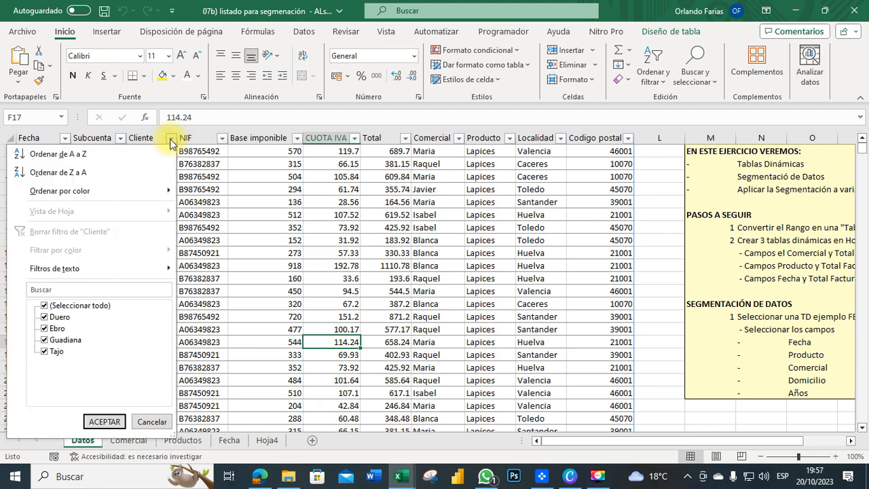
click(171, 140)
scroll(241, 324, down, 10)
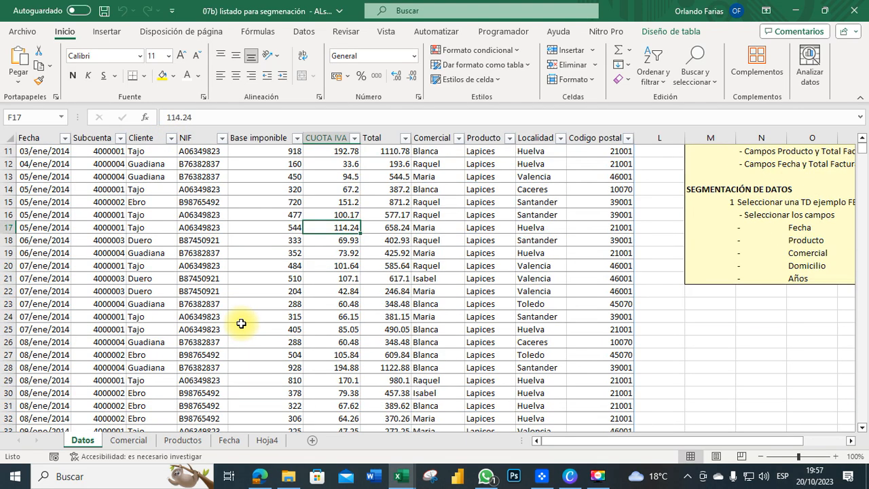
scroll(241, 323, down, 5)
scroll(241, 324, up, 8)
scroll(241, 324, up, 8)
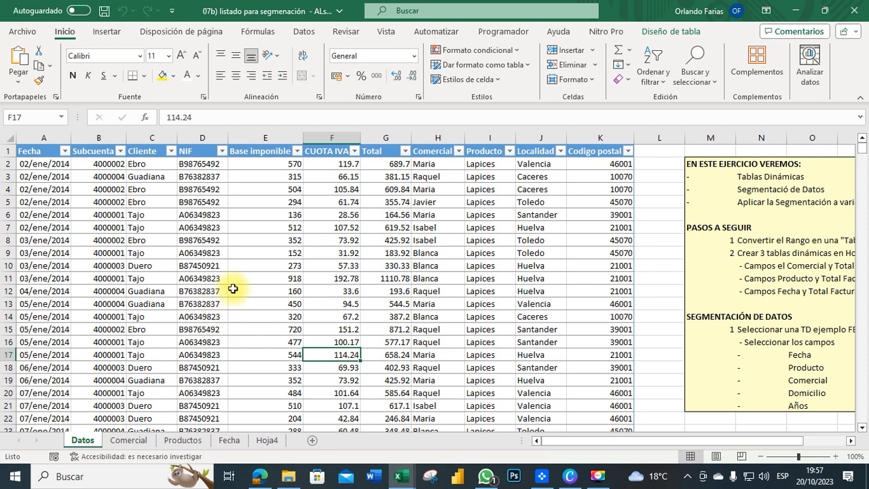
- Review the pivot tables and charts on Comercial, Productos and Fecha, and the slicer dashboard on Hoja4
click(122, 442)
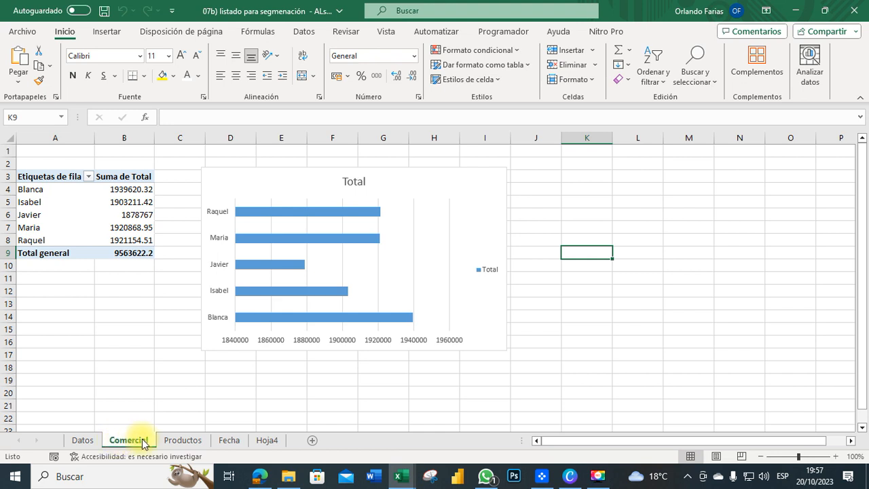
click(190, 443)
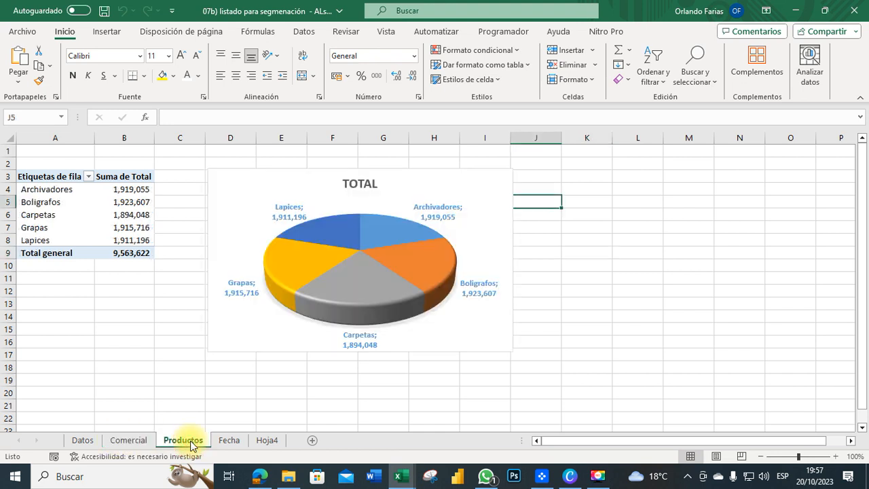
click(230, 441)
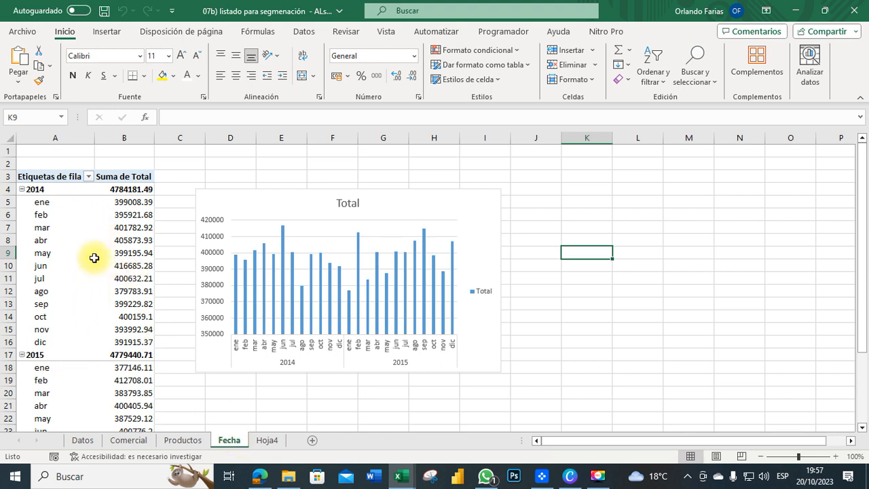
click(266, 442)
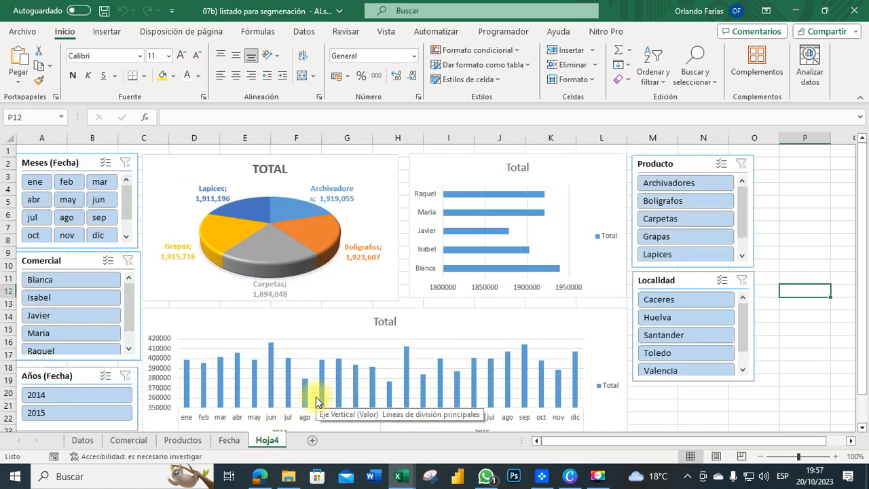
- Filter the Hoja4 dashboard by product, trying Archivadores, Carpetas and Lapices one after another
click(693, 186)
click(691, 224)
click(687, 257)
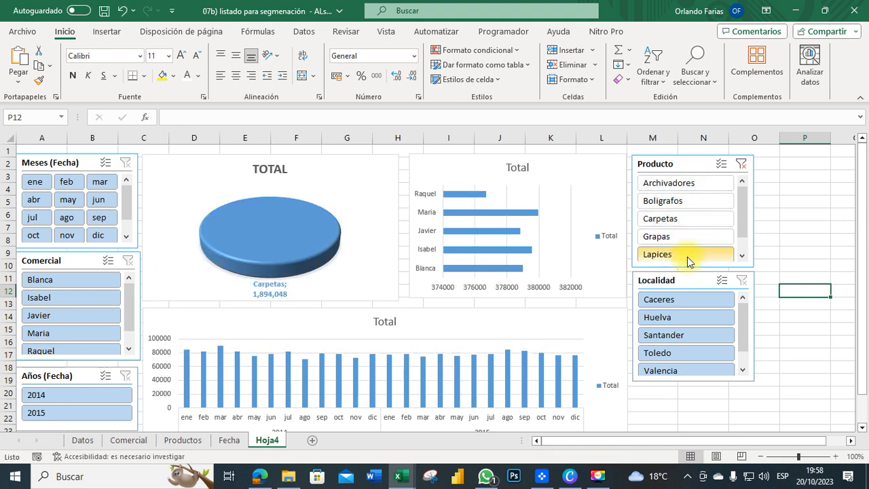
- Try the Localidad filter with Caceres, Huelva, Santander and Valencia, and clear the Producto and Localidad filters
click(679, 299)
click(679, 319)
click(681, 337)
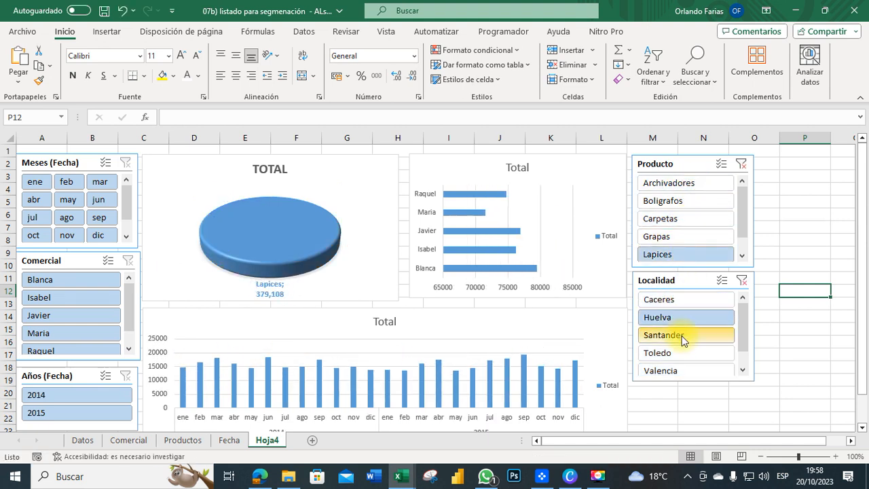
click(679, 368)
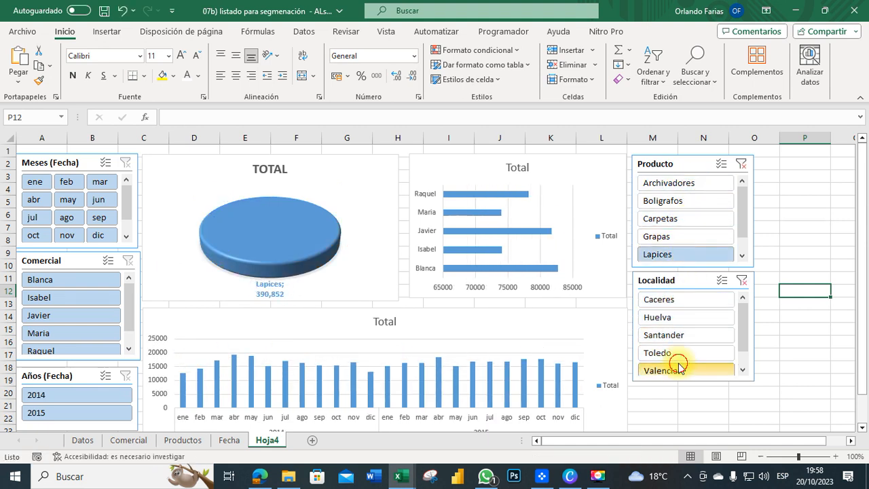
click(741, 165)
click(742, 282)
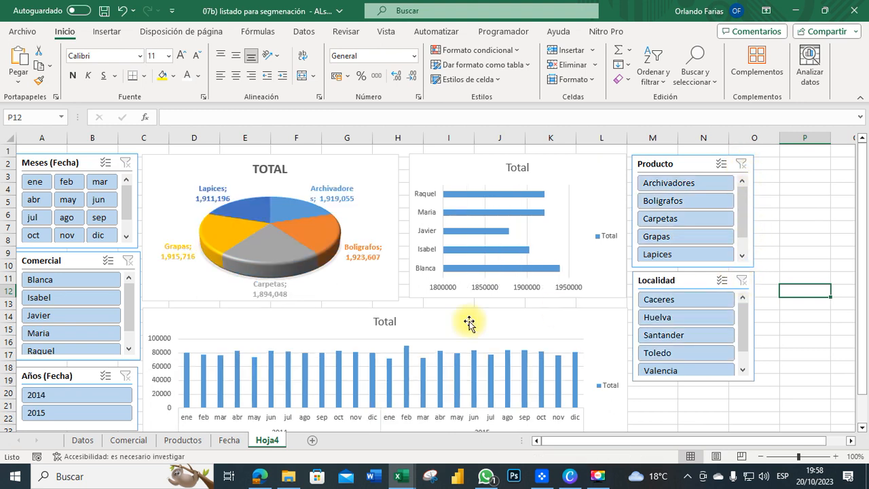
- Filter the dashboard to the year 2014 and extend the monthly column chart downward to about row 24
click(74, 394)
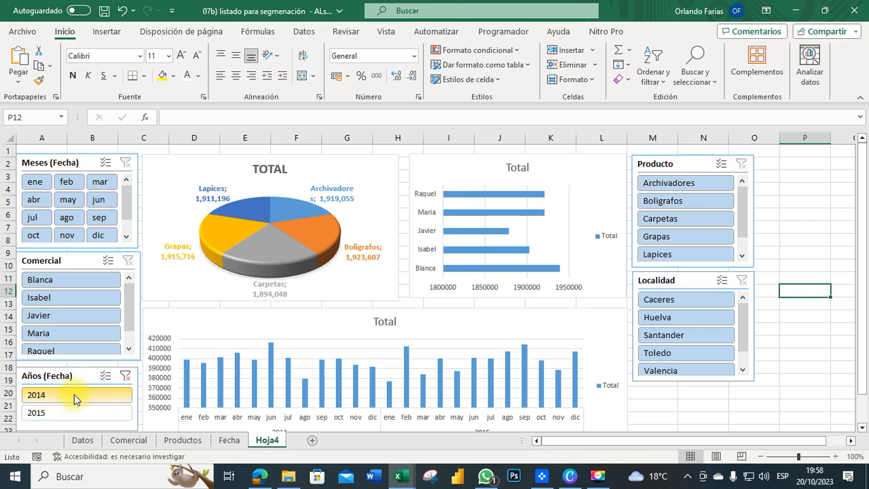
scroll(466, 411, down, 1)
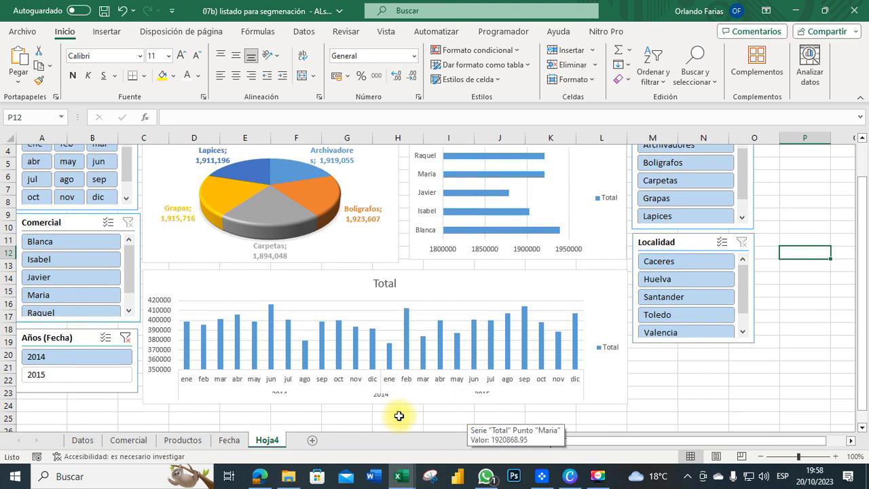
click(329, 393)
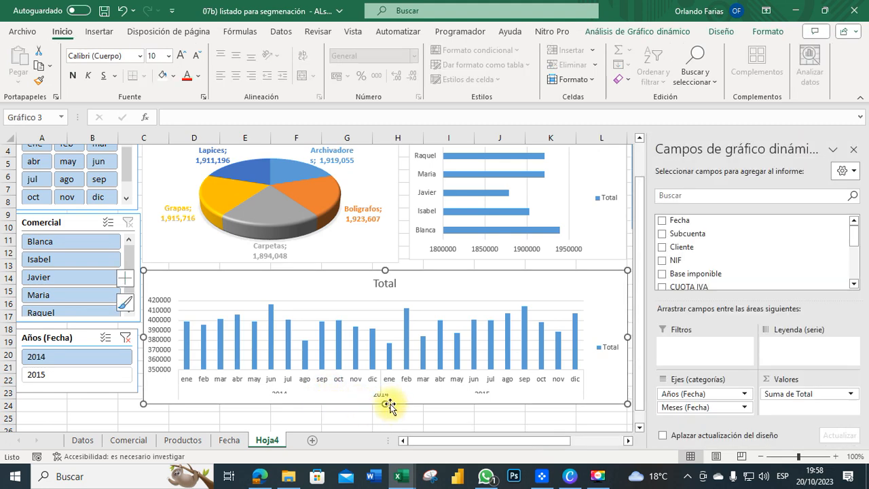
drag(384, 404, 385, 414)
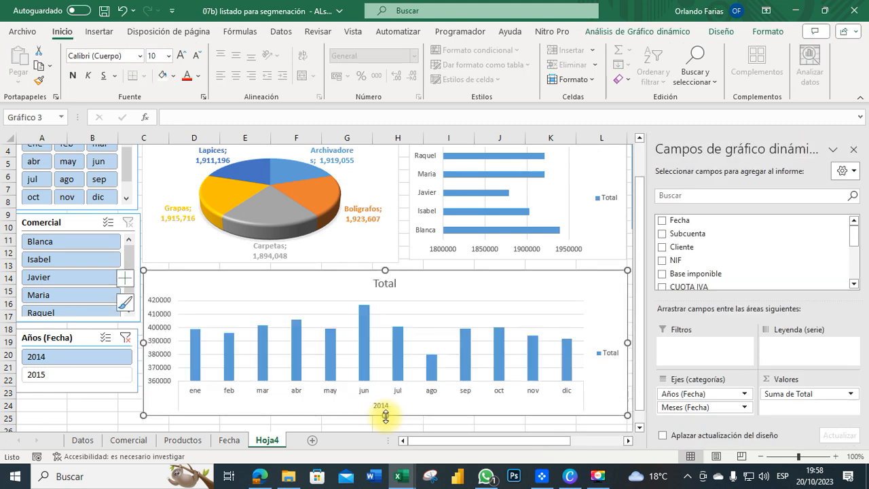
- Switch the dashboard's Años (Fecha) filter to 2015
click(54, 416)
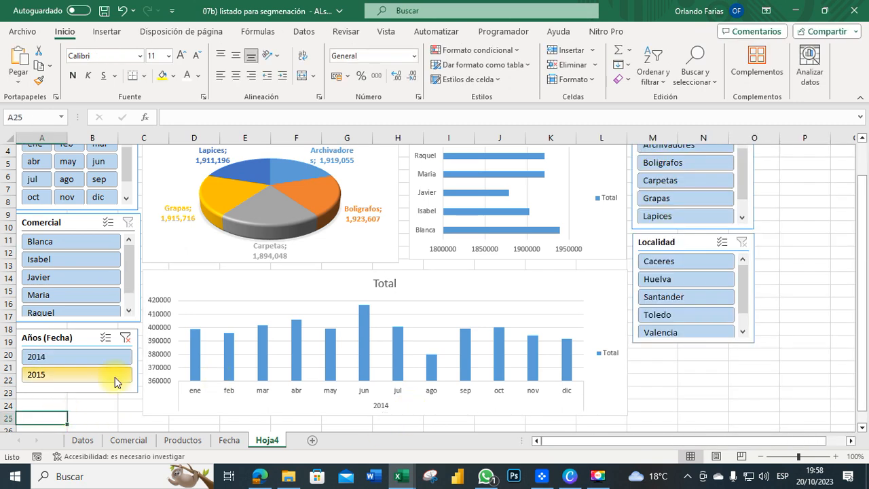
click(60, 376)
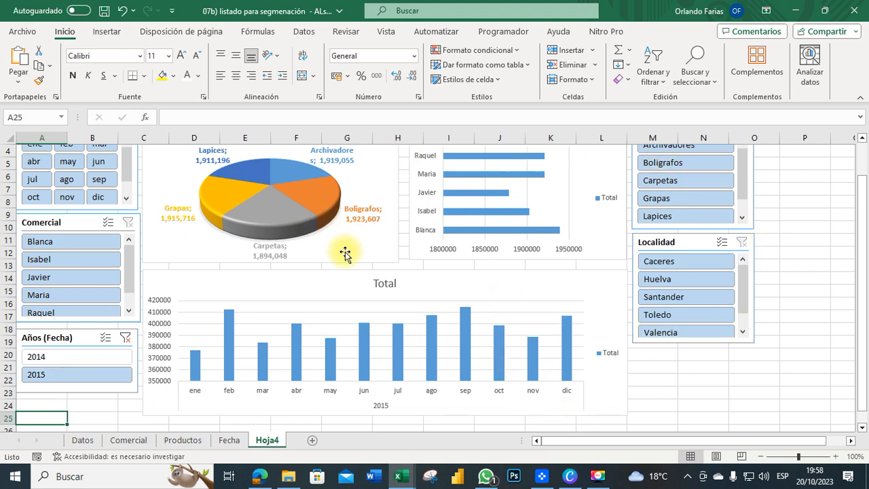
scroll(346, 251, up, 1)
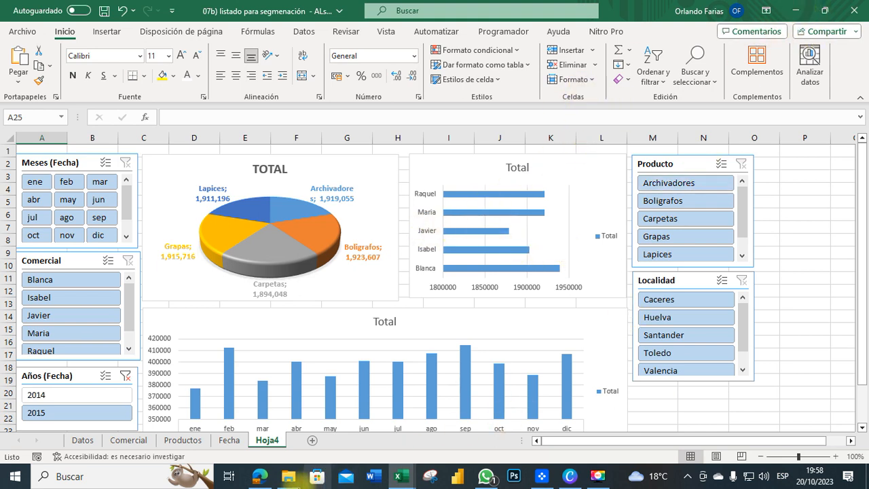
- Switch to the other workbook with the unformatted sales list and look through the rows of Hoja2
mouse_move(404, 484)
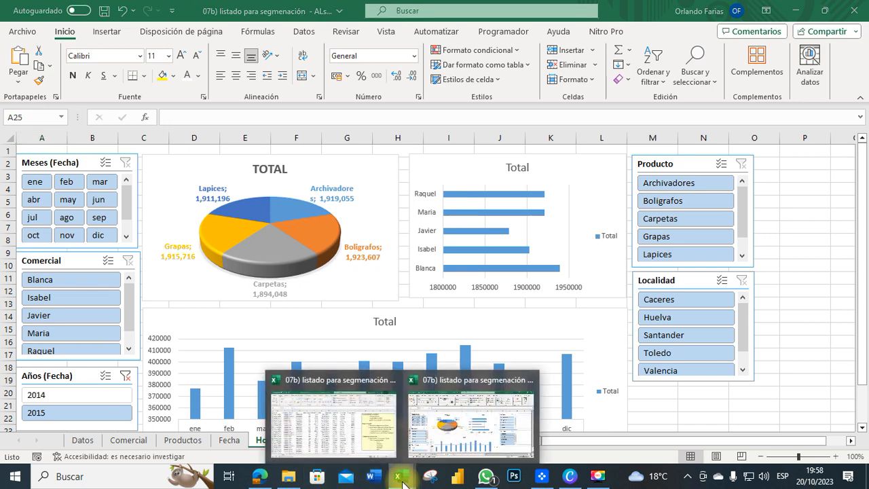
click(339, 443)
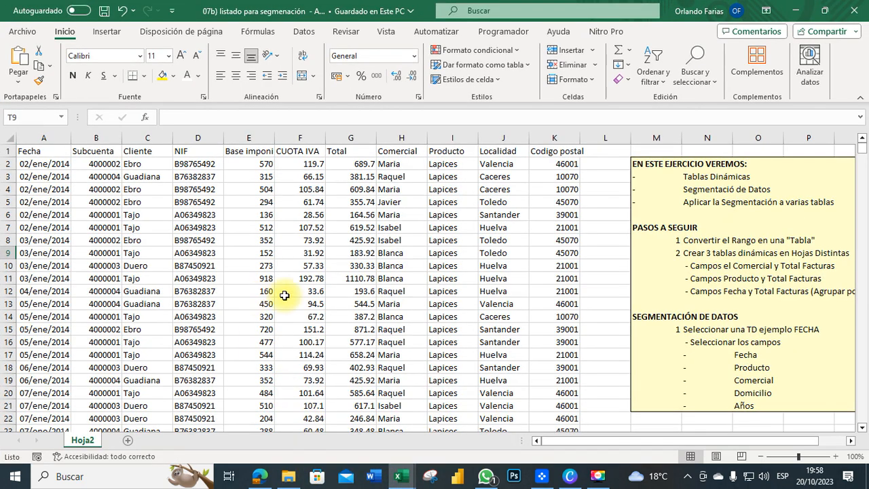
click(382, 277)
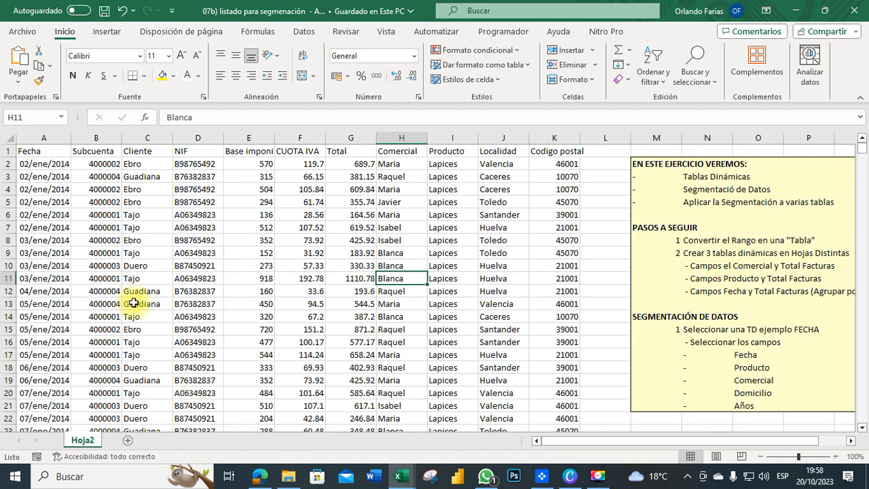
scroll(226, 272, down, 8)
scroll(226, 271, down, 12)
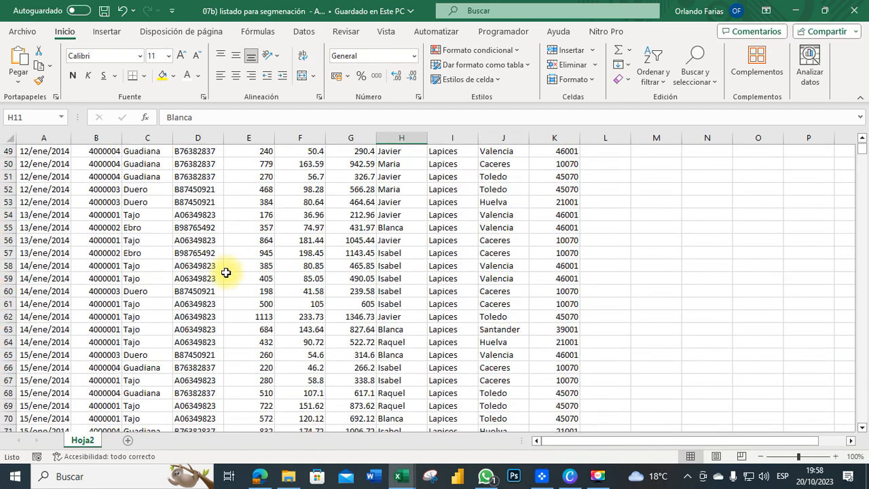
scroll(226, 272, up, 15)
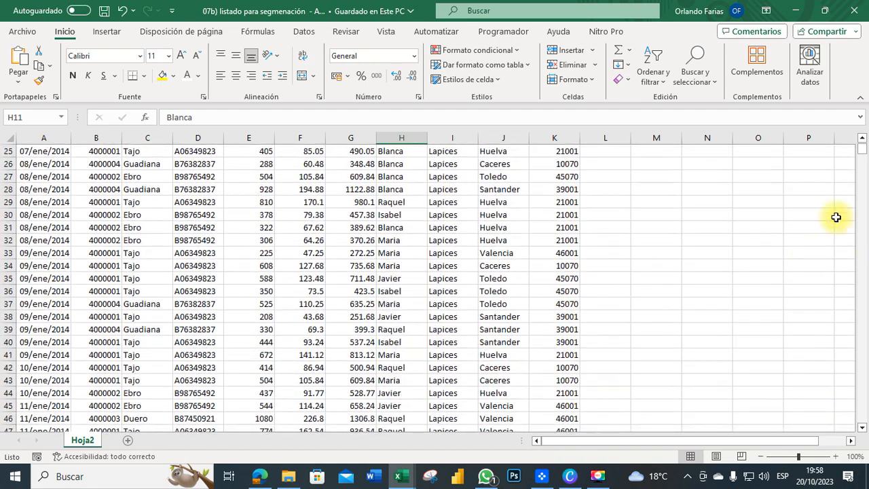
mouse_move(861, 151)
mouse_down()
mouse_move(861, 441)
mouse_move(859, 151)
mouse_up()
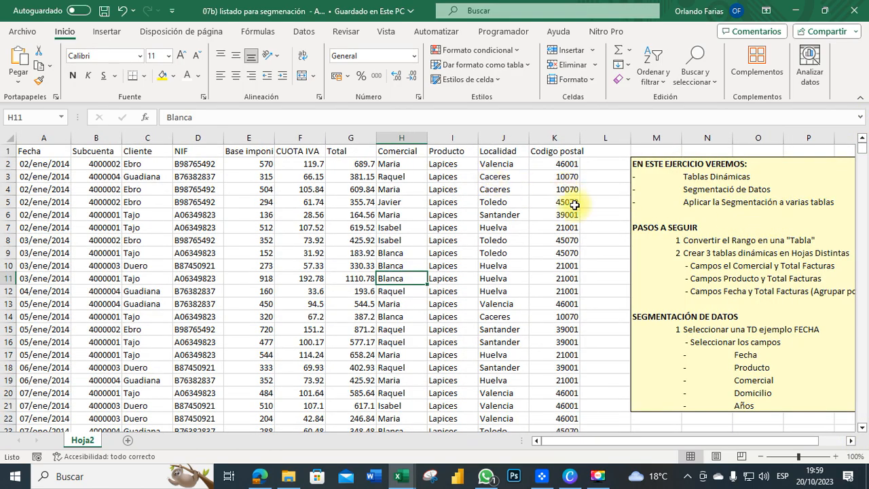
- Format the sales range A1:K15001 as a table with headers, using the blue banded style in the first Medio row
click(103, 193)
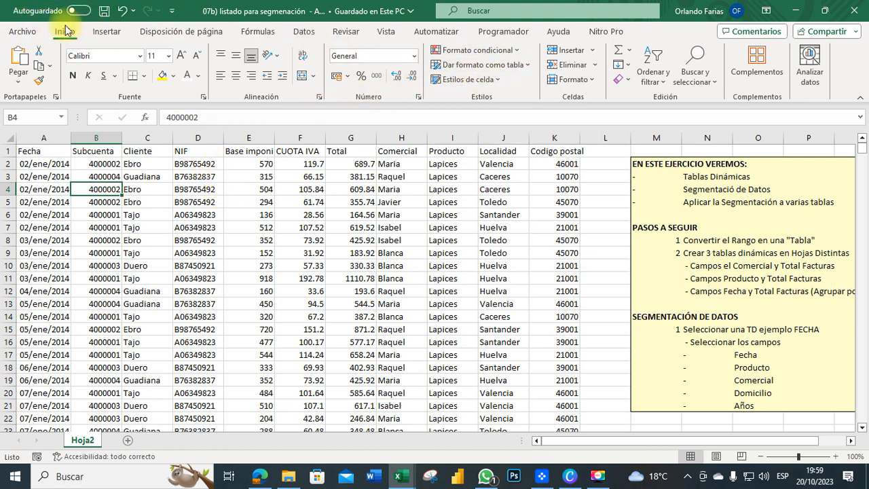
click(470, 66)
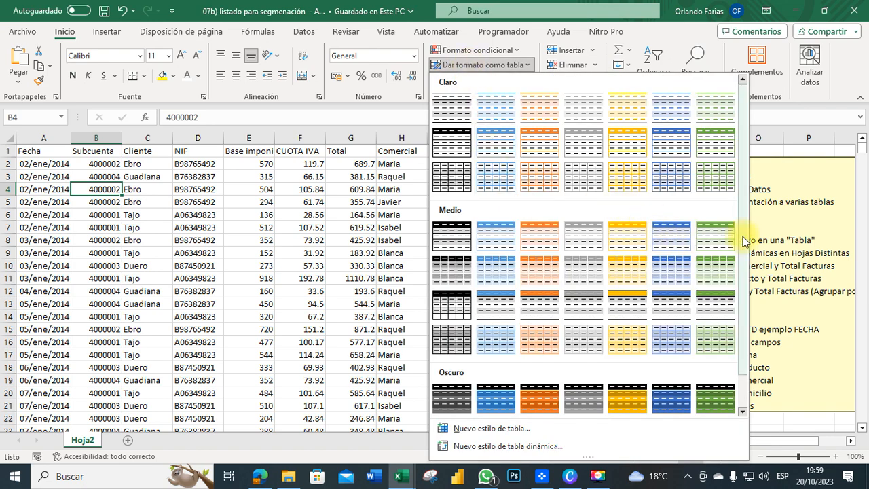
mouse_move(740, 246)
mouse_down()
mouse_move(741, 340)
mouse_move(734, 232)
mouse_up()
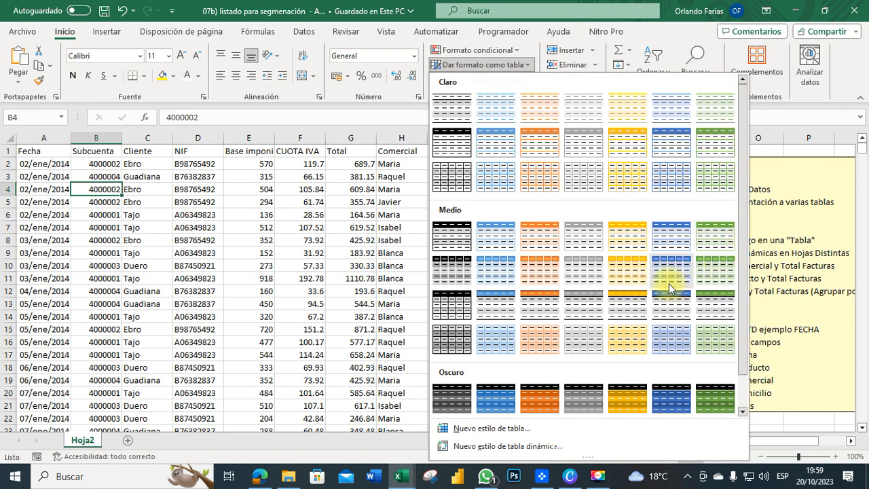
click(485, 242)
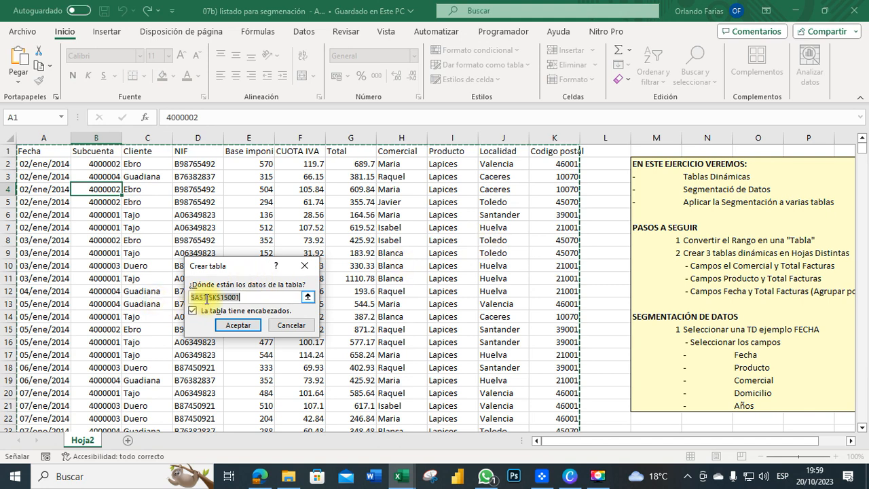
click(237, 327)
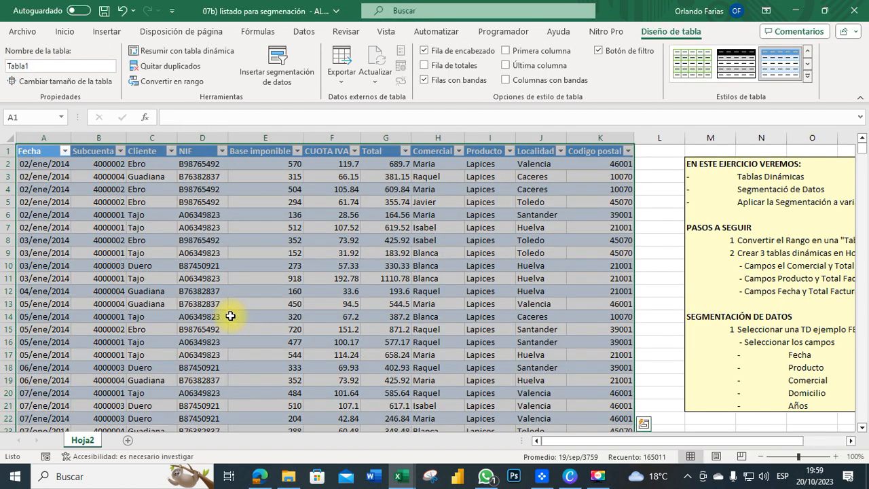
click(231, 316)
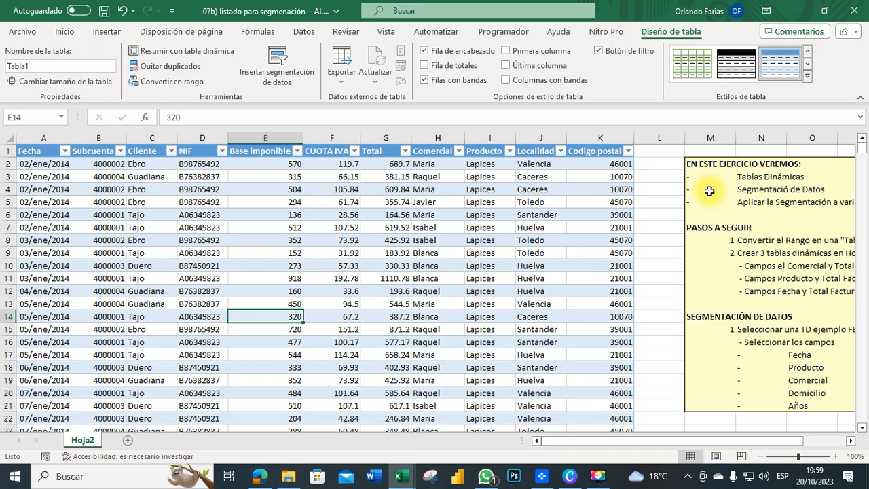
- Check the table down to its last row and inspect the filter options of the Fecha, Subcuenta and Cliente columns
drag(864, 154, 835, 448)
scroll(644, 361, down, 2)
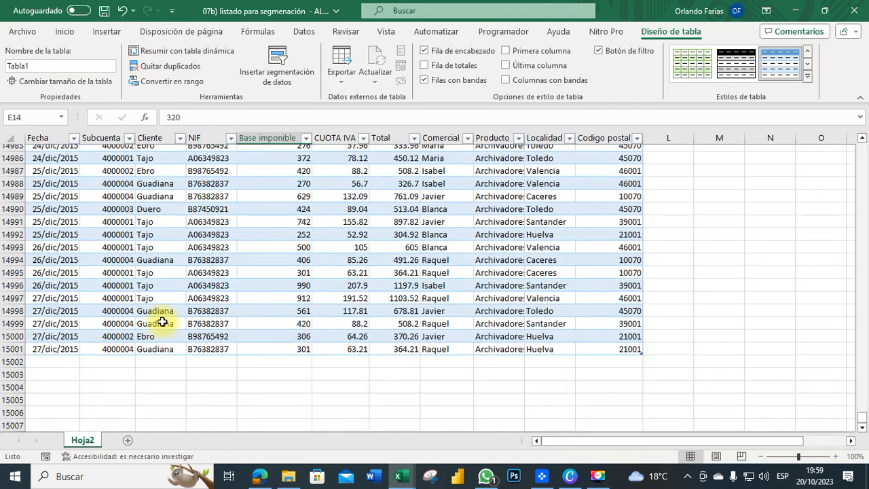
drag(864, 421, 864, 148)
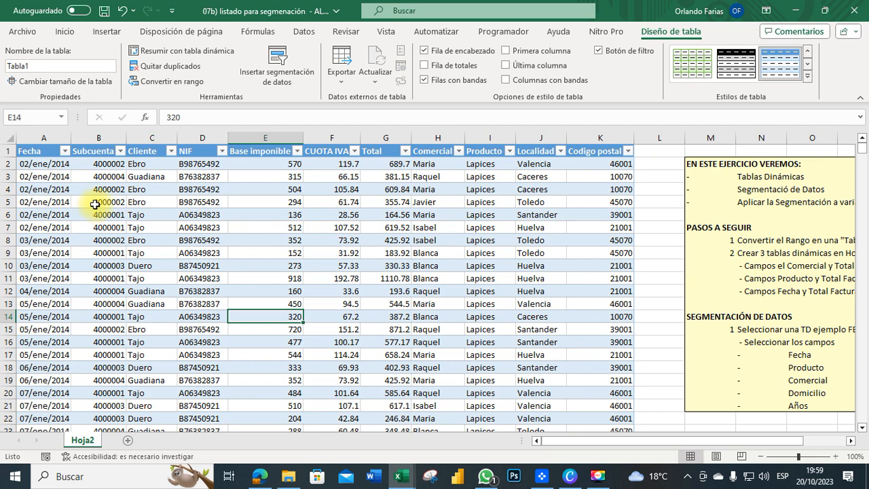
click(65, 151)
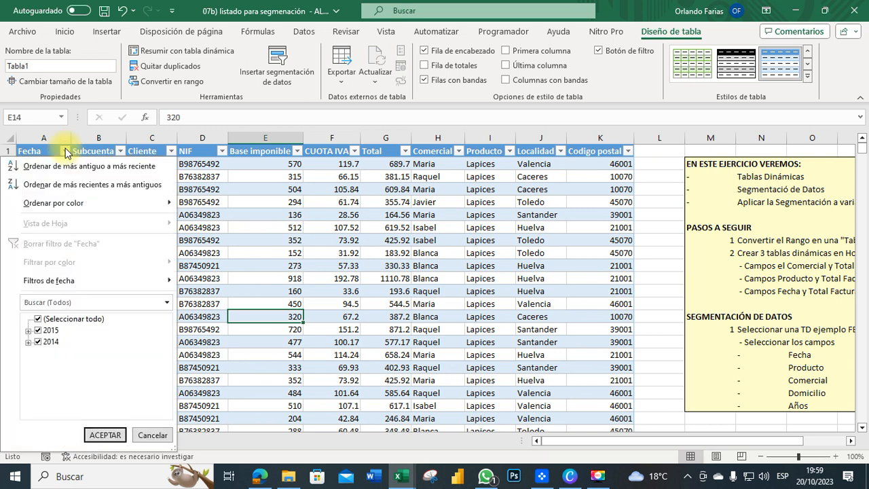
click(120, 150)
click(171, 150)
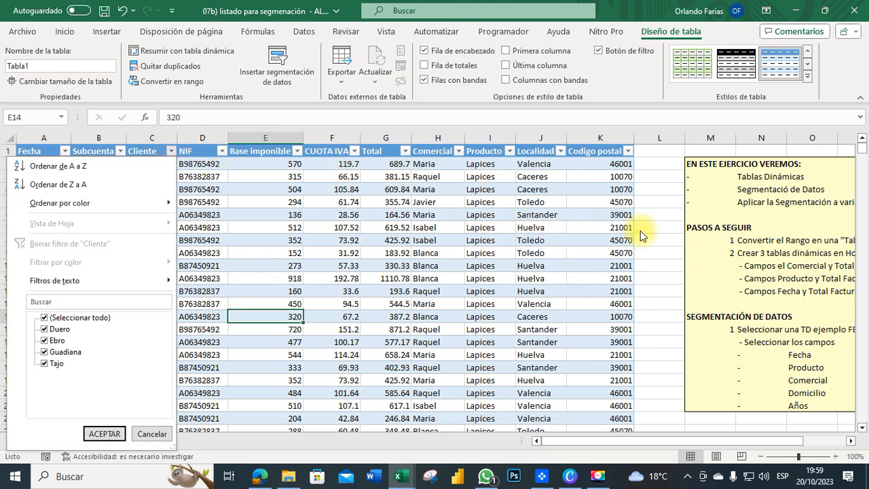
click(663, 229)
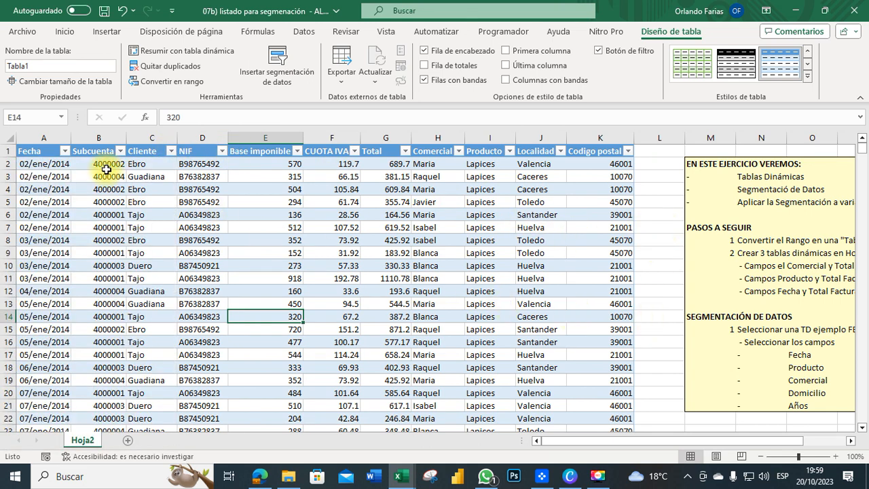
- Select the whole data range through the defined name Tabla1 to check what it covers, and clear the selection
click(22, 31)
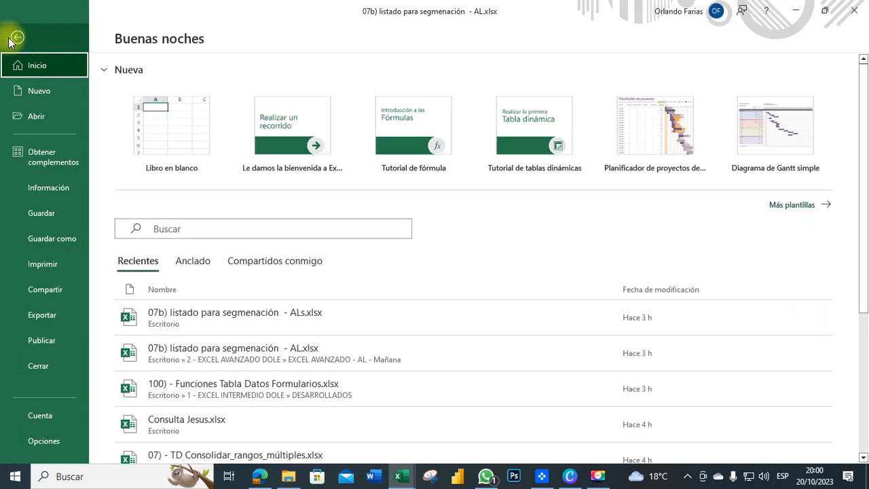
click(15, 37)
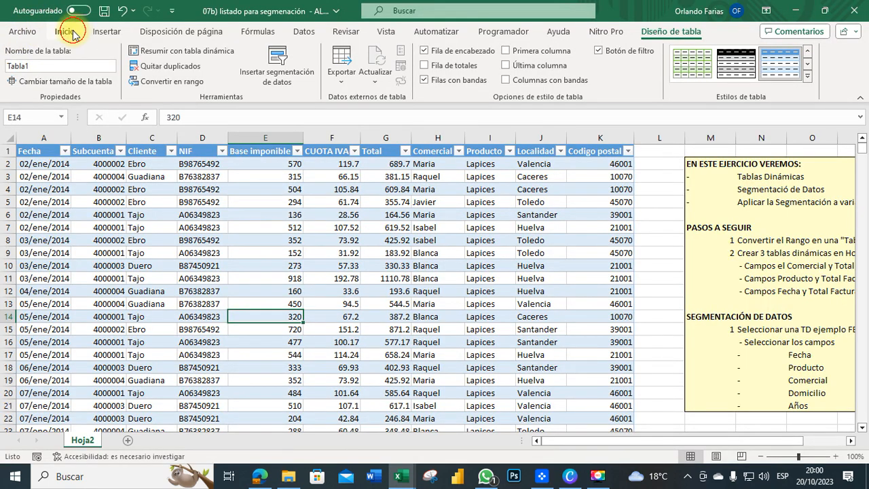
click(64, 31)
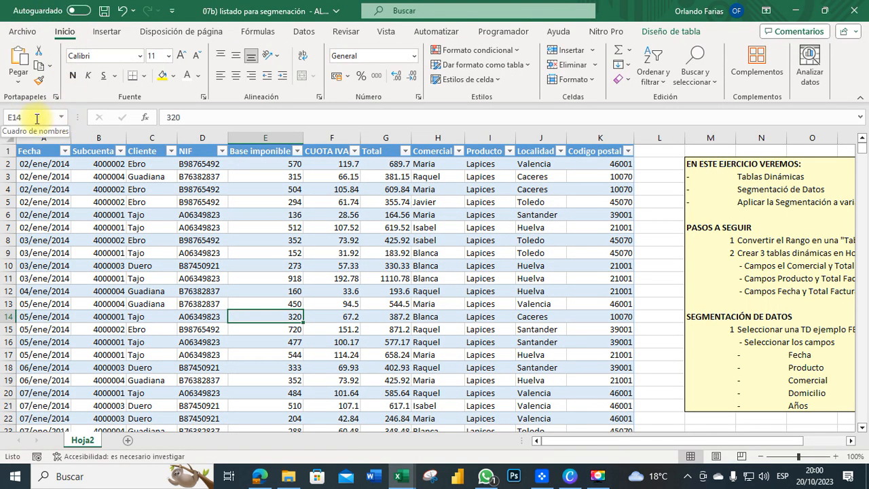
click(60, 117)
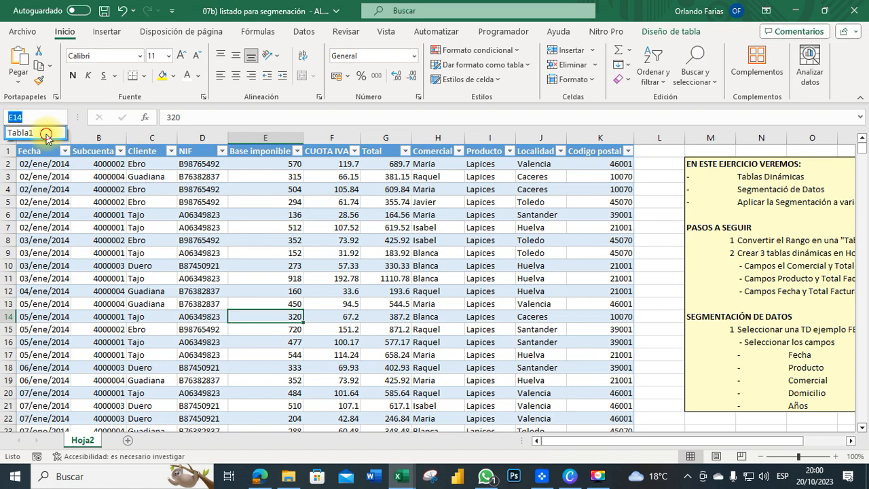
click(46, 136)
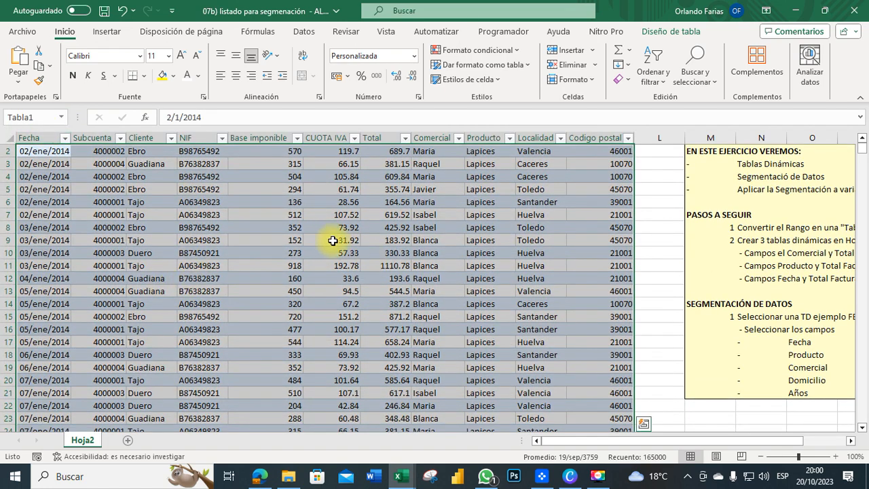
click(657, 217)
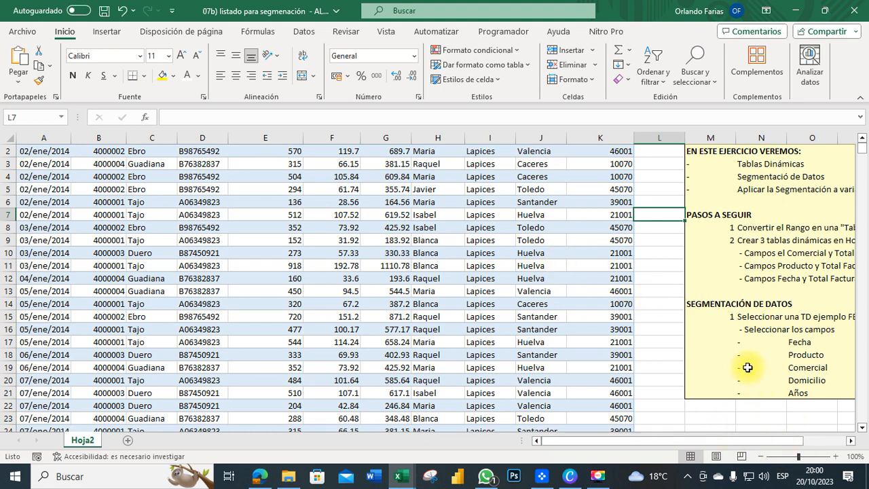
right_click(697, 189)
key(Escape)
click(688, 201)
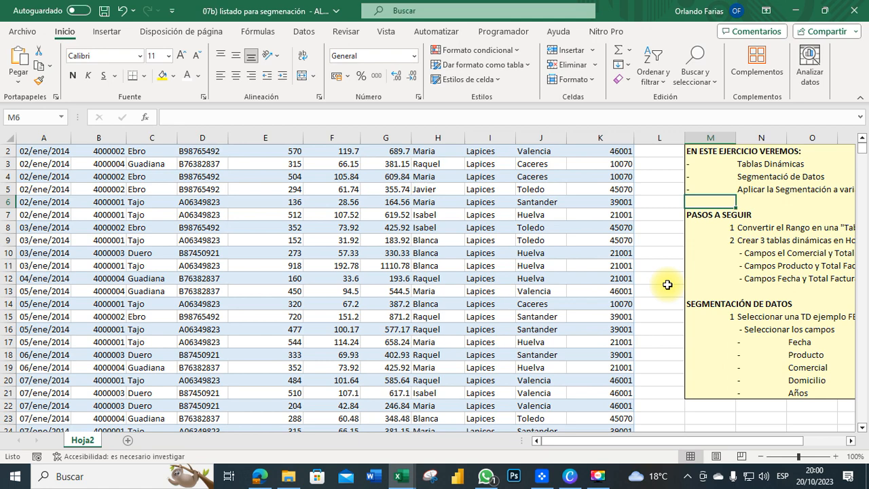
scroll(424, 282, up, 1)
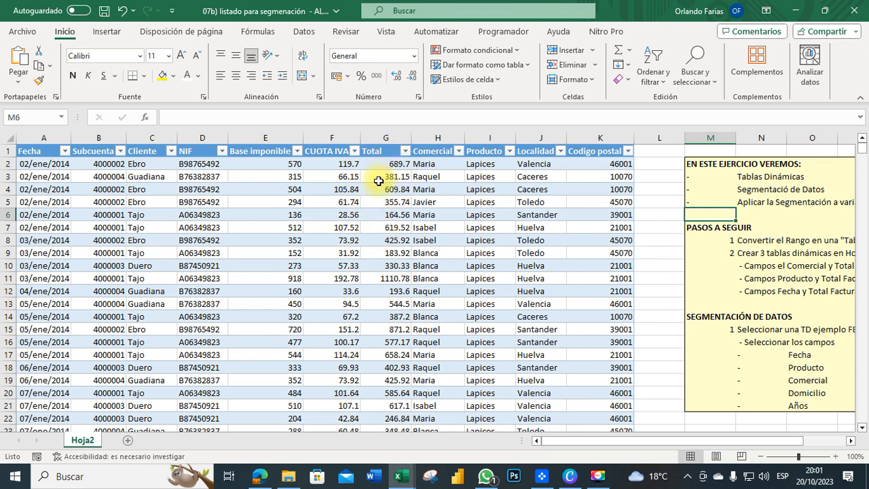
- Insert a pivot table based on Tabla1 in a new worksheet
click(144, 239)
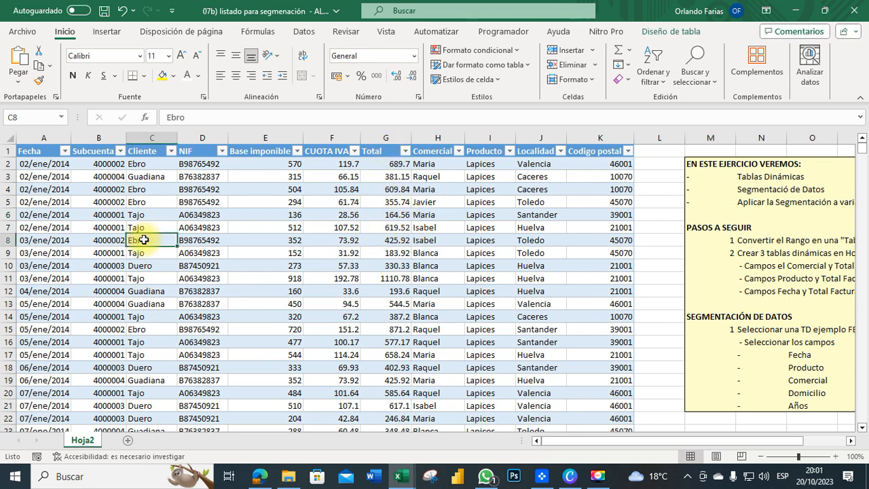
click(108, 34)
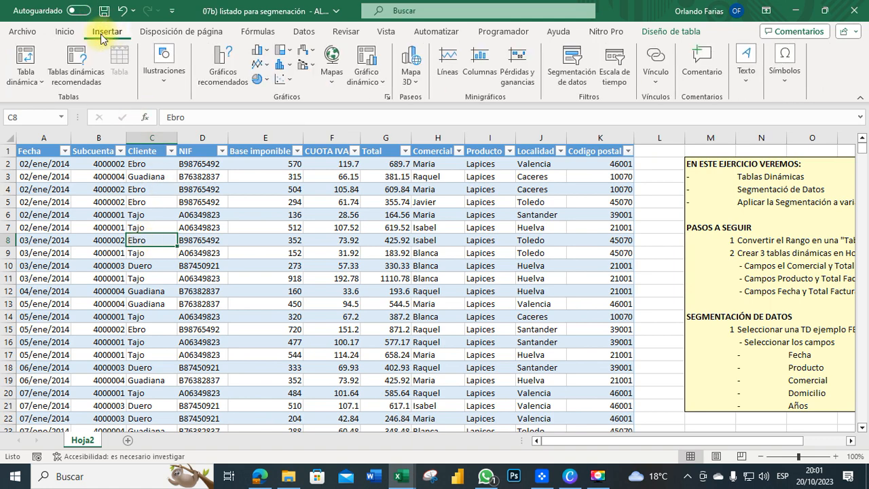
click(25, 58)
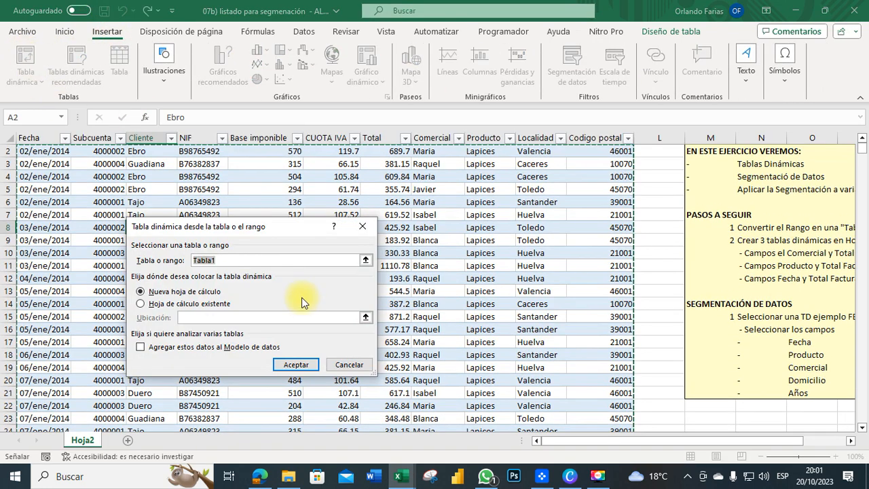
click(222, 259)
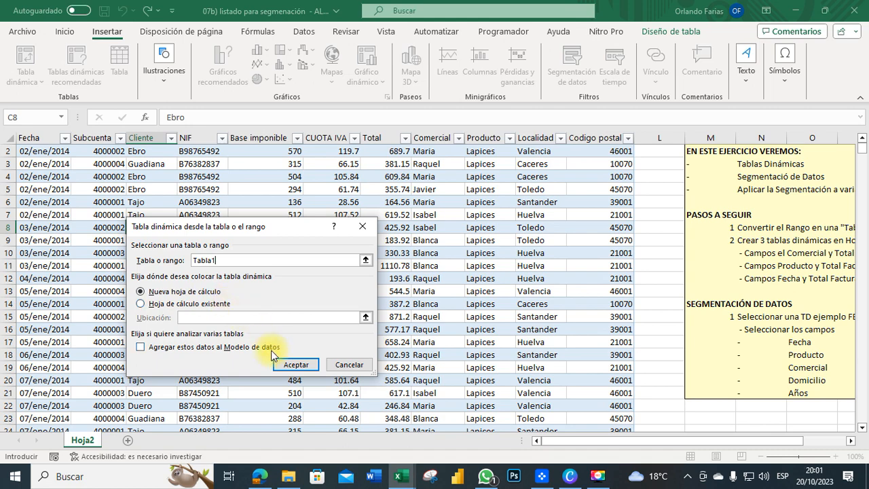
click(293, 370)
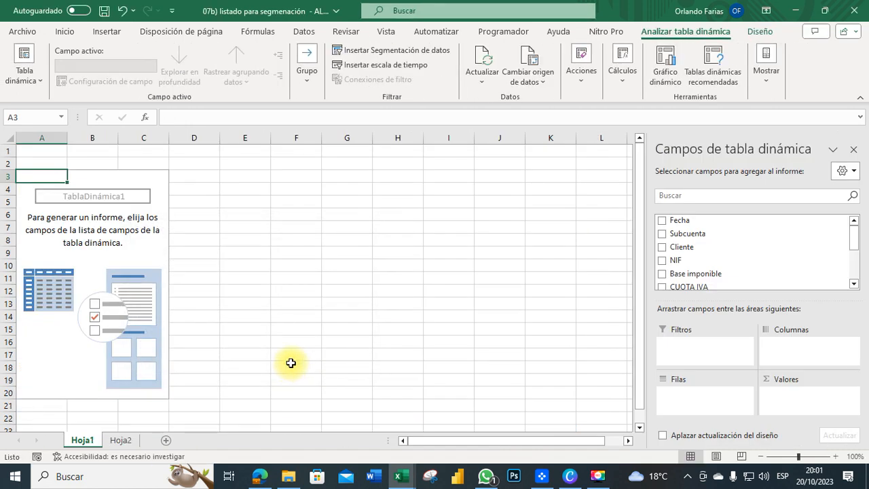
- Rename the sales data sheet Hoja2 as Datos and place it before Hoja1
click(120, 440)
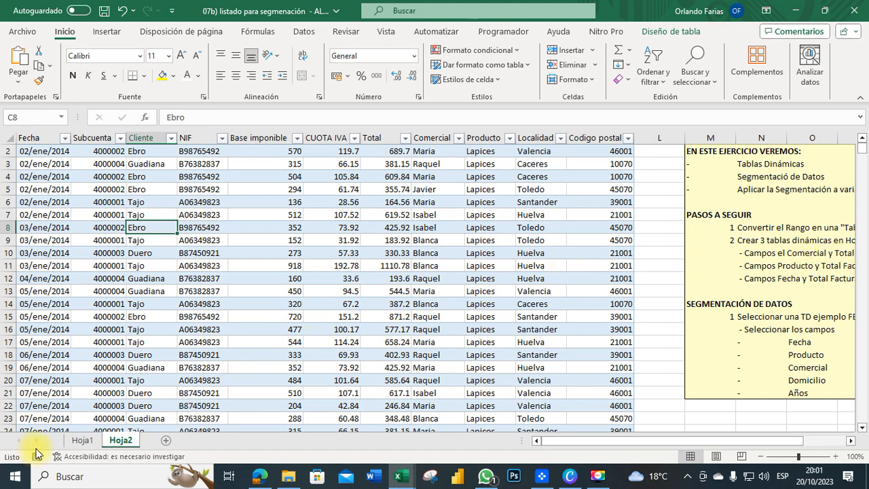
click(121, 441)
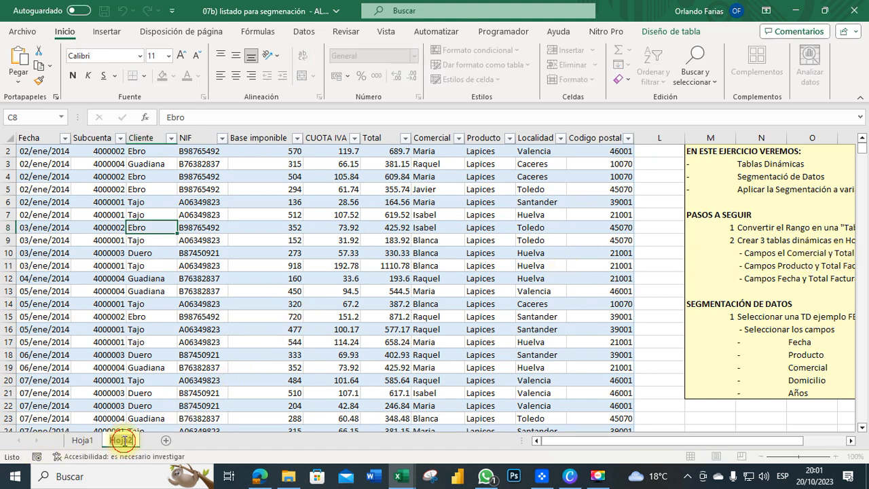
text(Datos)
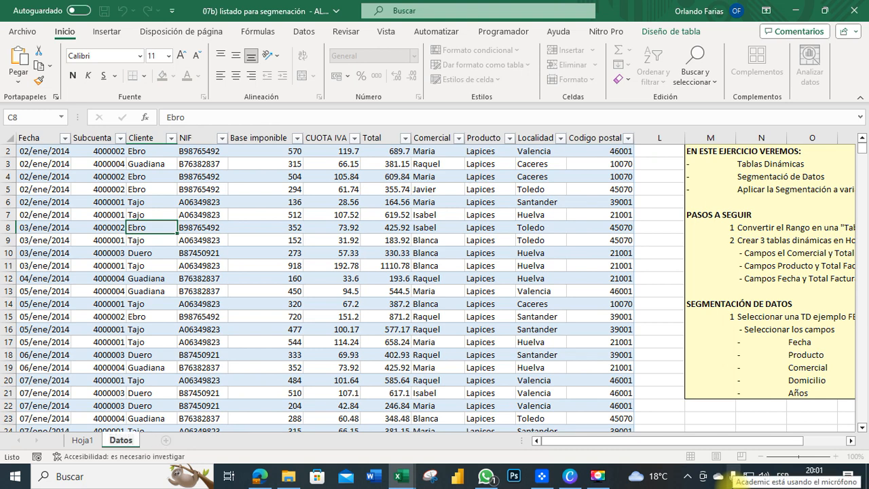
key(Return)
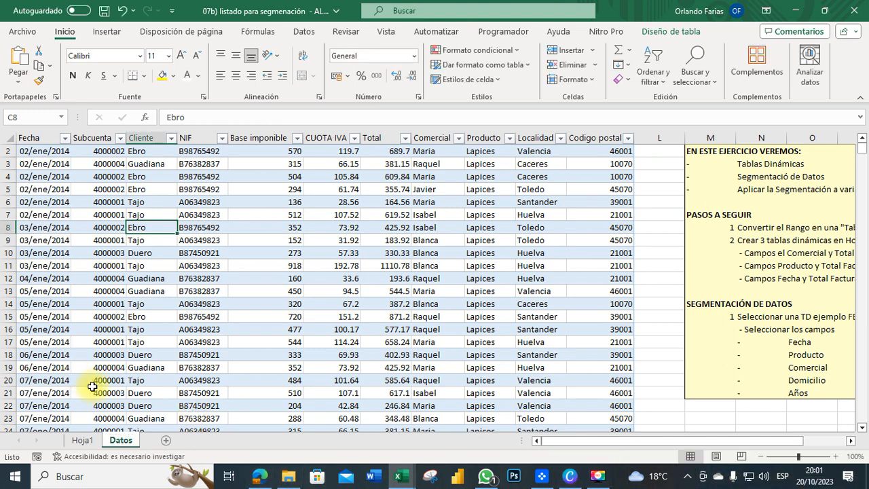
click(120, 439)
mouse_move(83, 437)
mouse_down()
mouse_move(56, 440)
mouse_move(68, 442)
mouse_up()
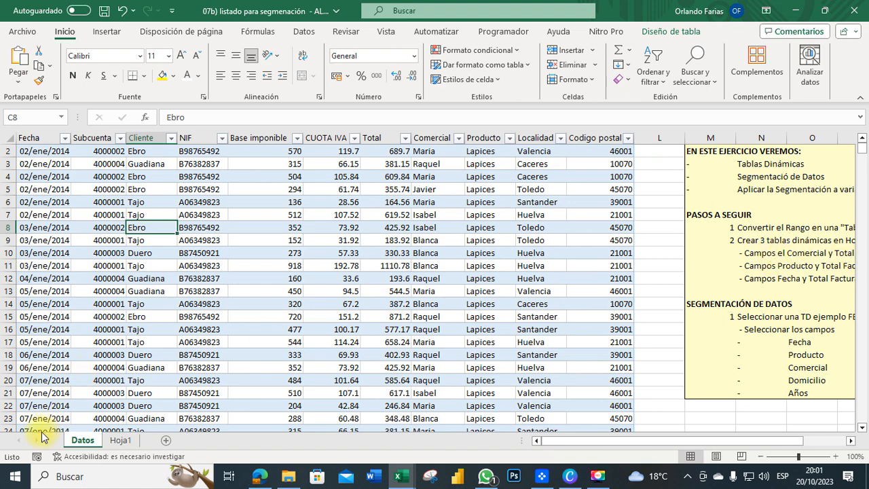
- Rename the pivot table sheet Hoja1 as Comercial
click(121, 440)
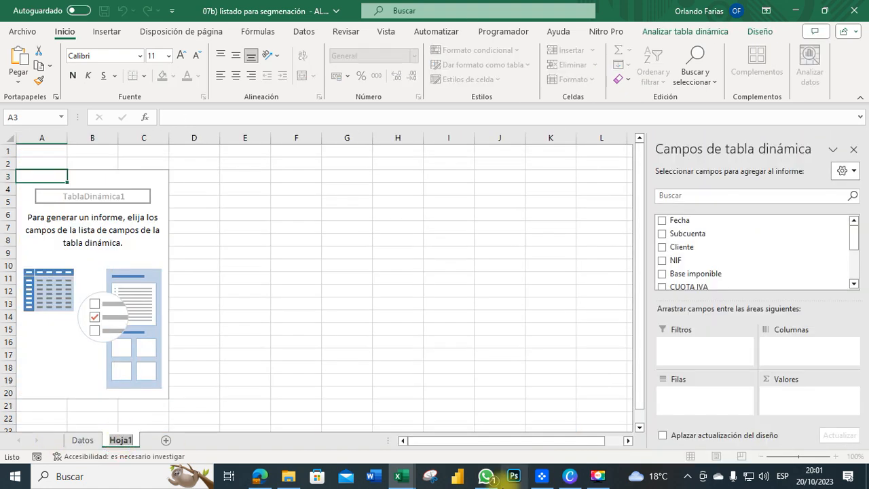
text(d)
text(omercial)
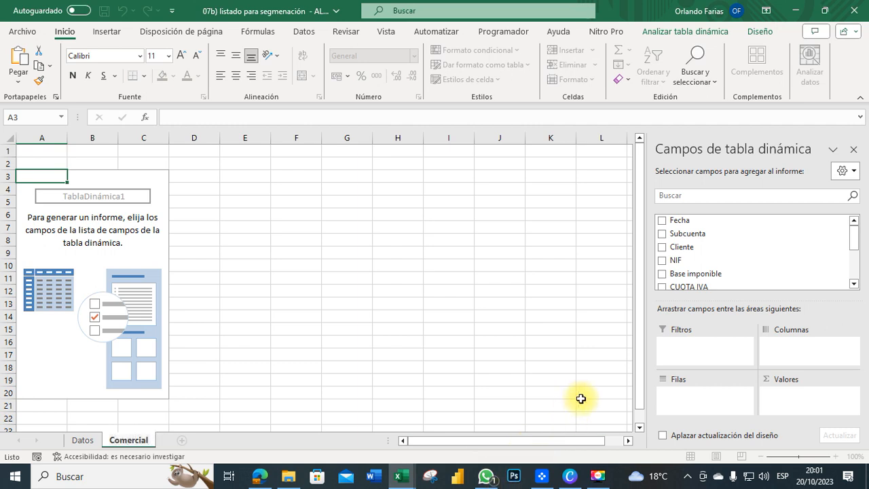
click(332, 338)
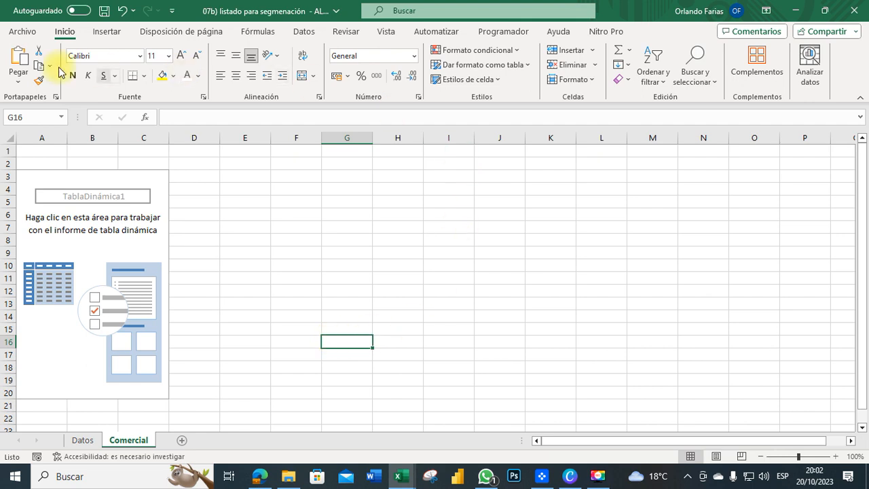
- Build the pivot table with Comercial as rows and the sum of Total as values
click(86, 214)
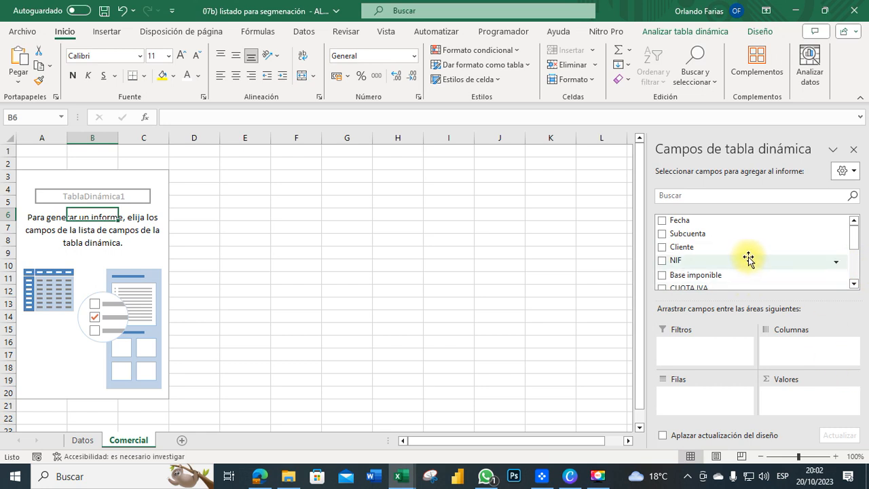
scroll(748, 259, down, 1)
drag(681, 271, 794, 399)
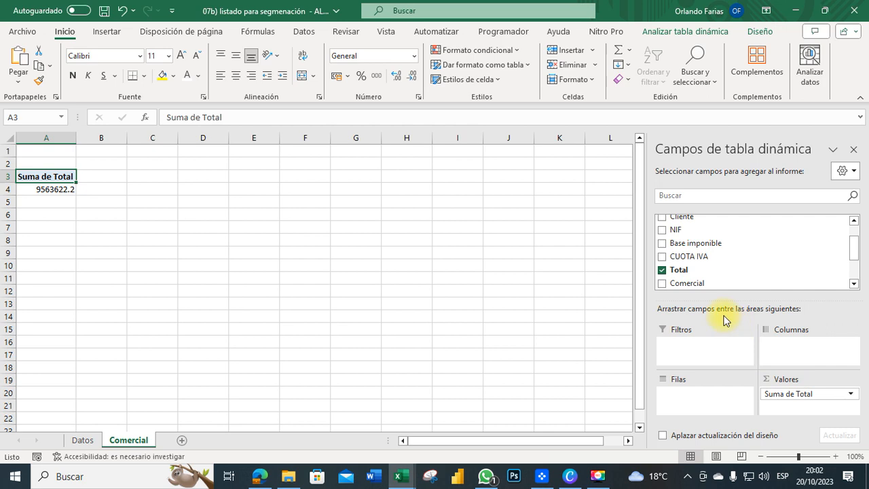
drag(687, 283, 681, 389)
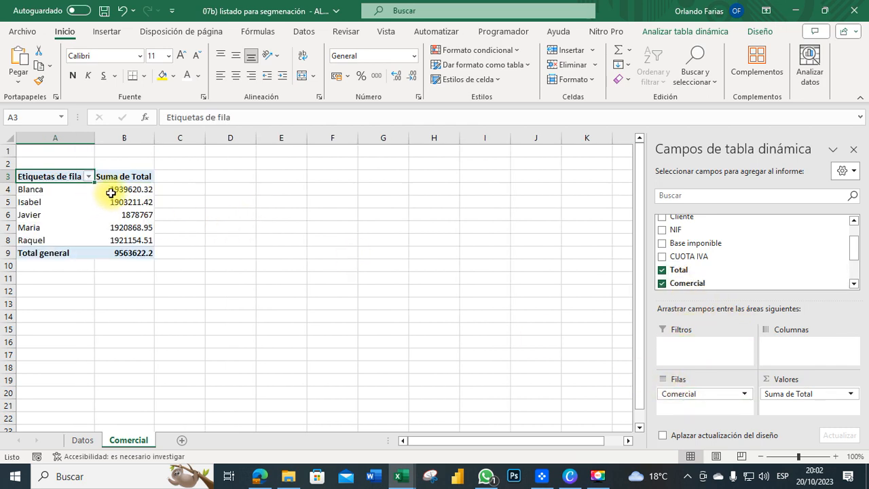
- Format the Suma de Total amounts, including the grand total, with thousands separators and no decimals
drag(114, 194, 116, 242)
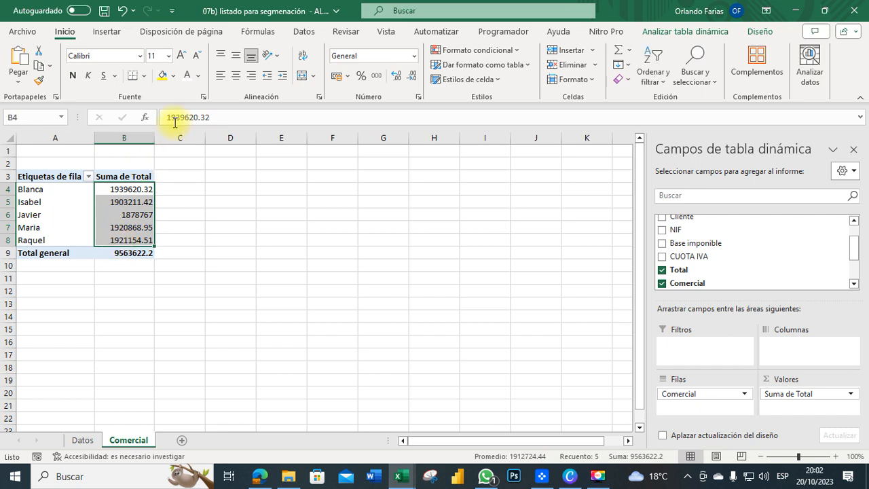
click(376, 76)
click(413, 76)
click(413, 76)
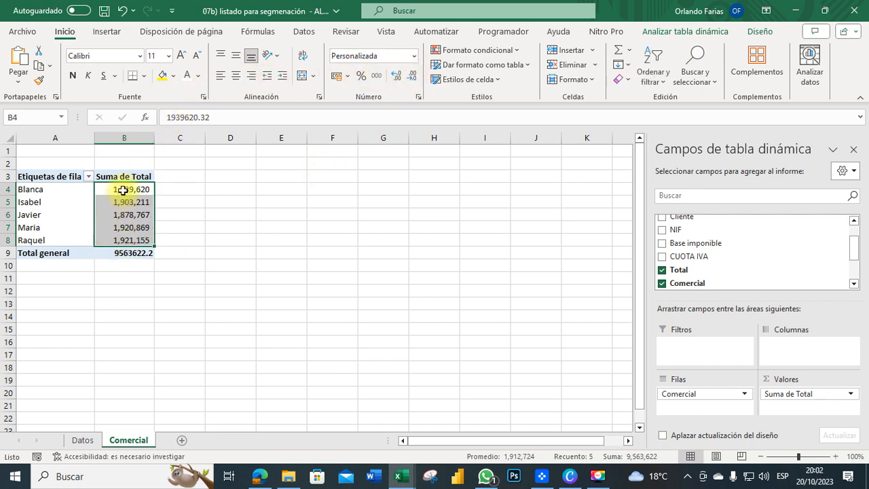
drag(123, 239, 125, 252)
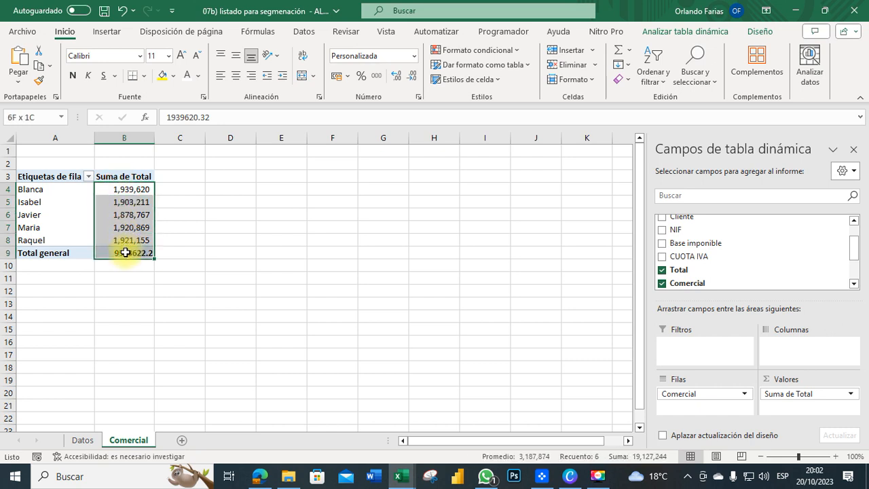
click(376, 76)
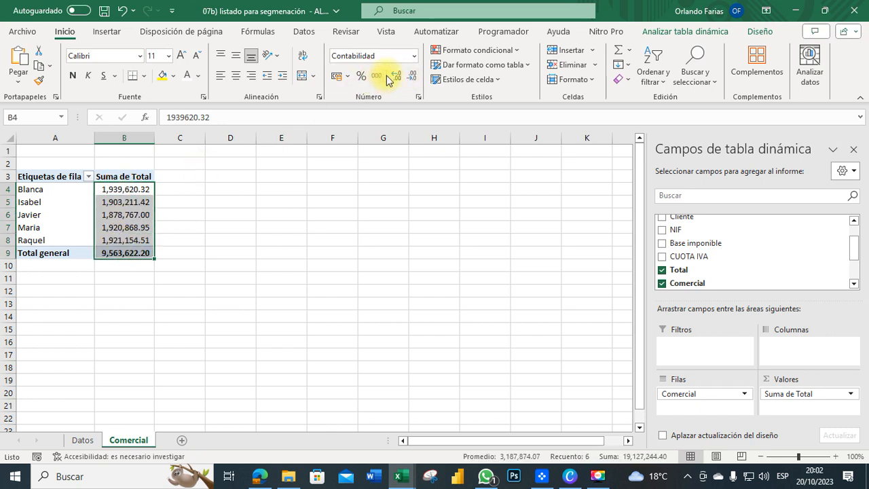
click(414, 78)
click(413, 77)
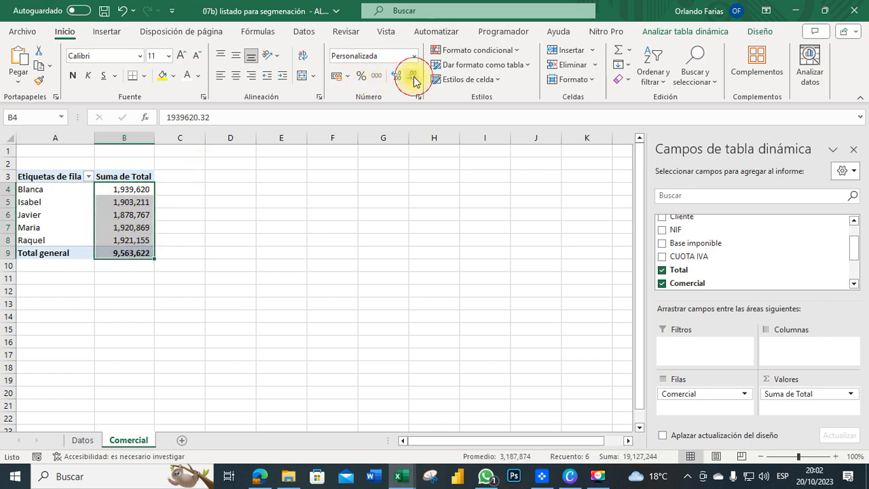
click(229, 208)
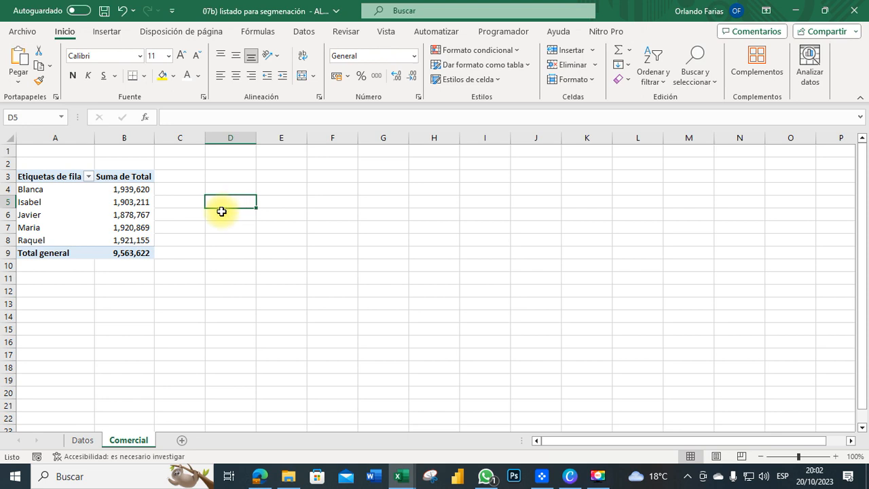
- Insert a clustered bar pivot chart (Barras agrupadas) from the Comercial pivot table and place it beside the table, near the sheet's upper edge
click(99, 201)
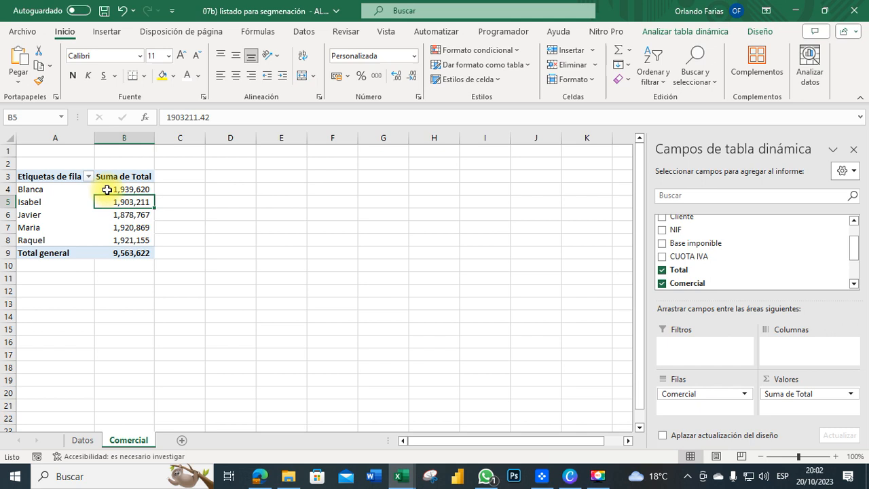
click(103, 31)
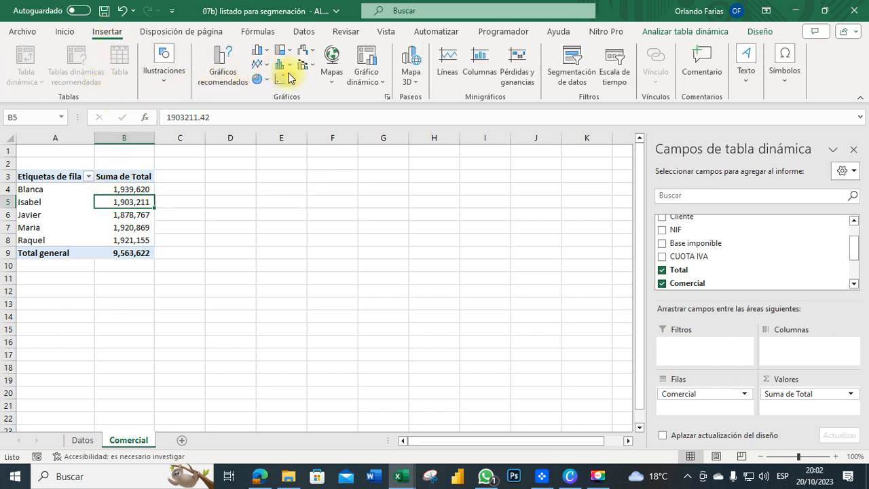
click(367, 80)
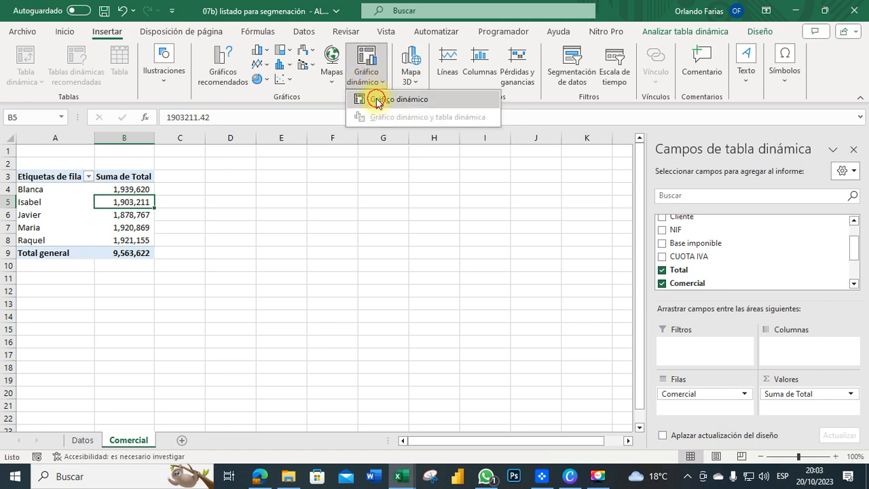
click(374, 99)
mouse_move(360, 148)
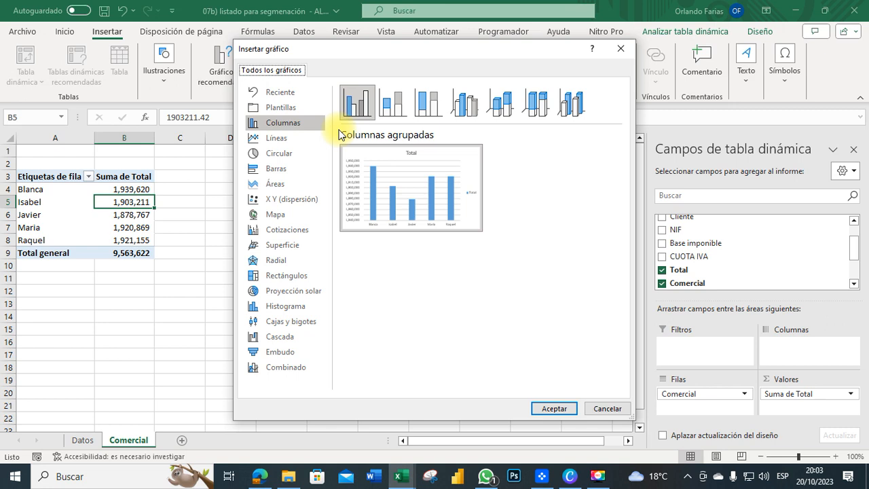
click(278, 174)
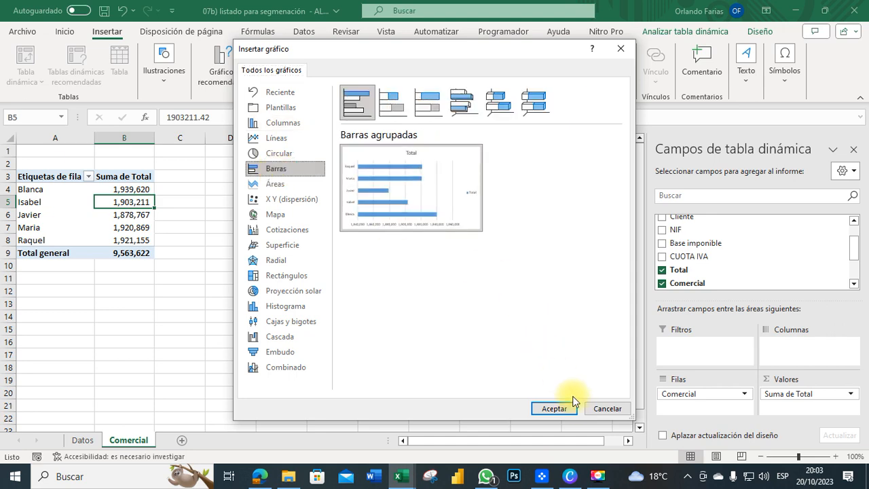
click(554, 408)
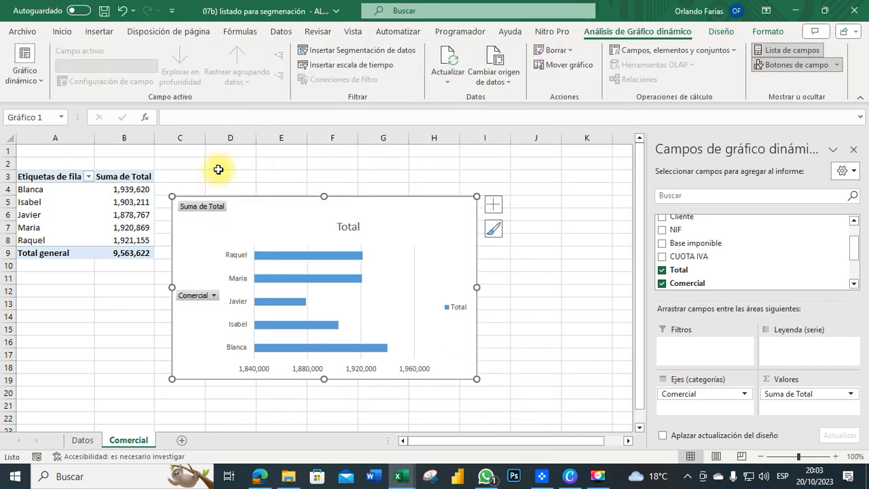
drag(310, 196, 329, 157)
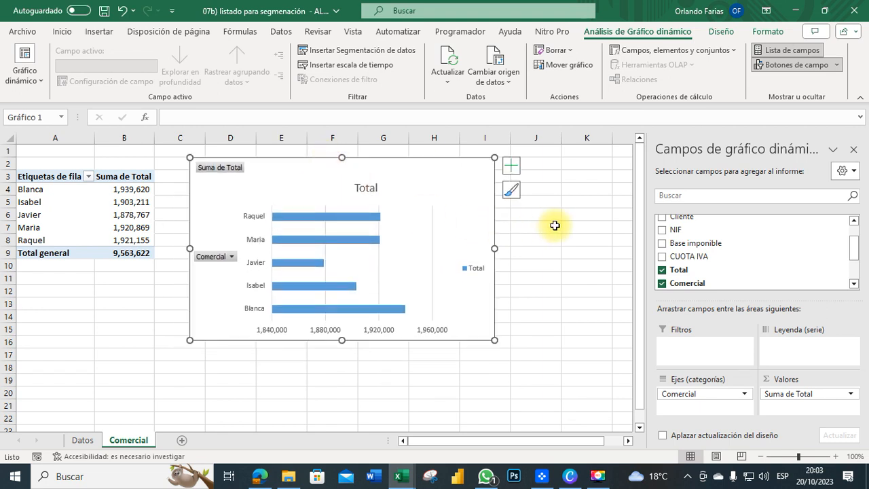
click(554, 226)
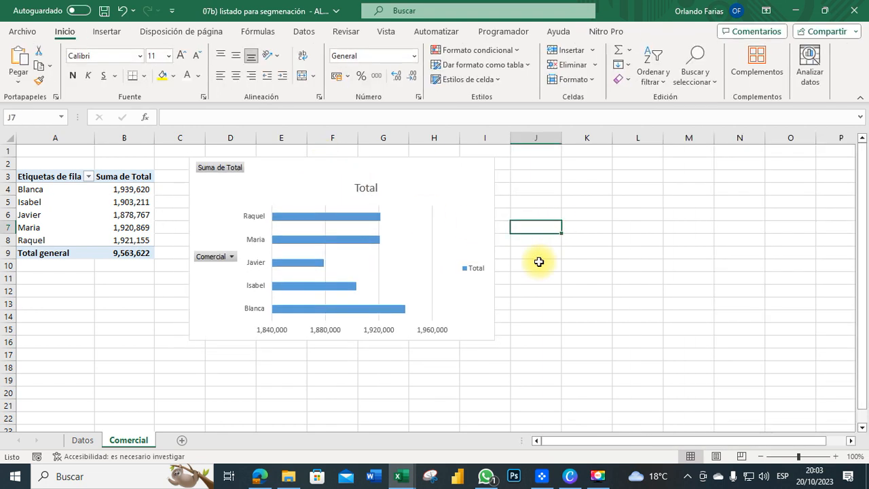
- Try removing the legend and field buttons from the pivot chart, and undo the removal
click(476, 269)
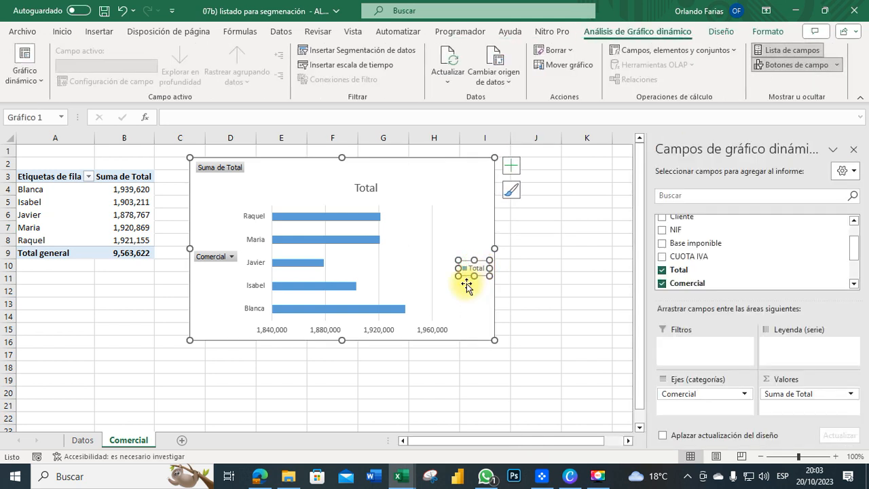
key(Delete)
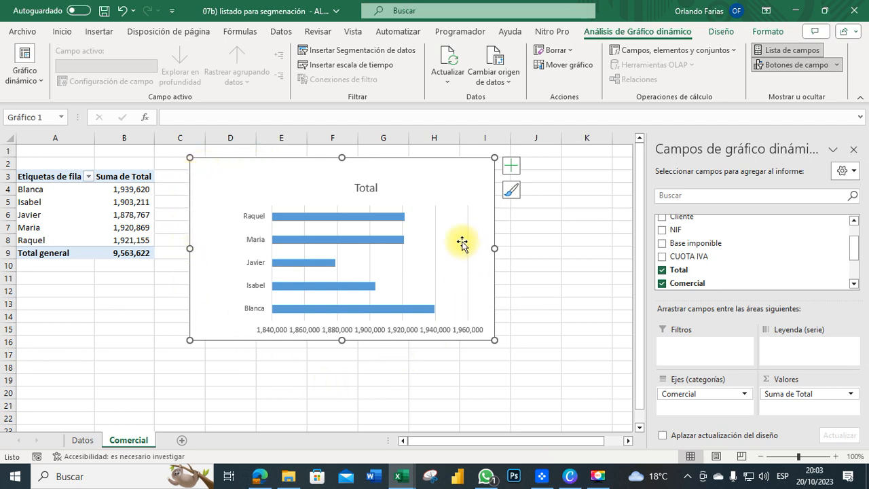
mouse_move(370, 226)
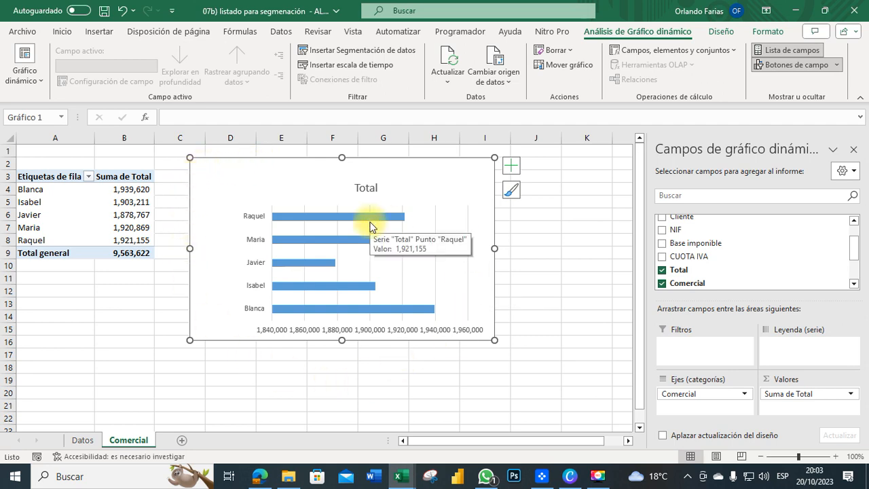
key(ctrl+z)
click(567, 219)
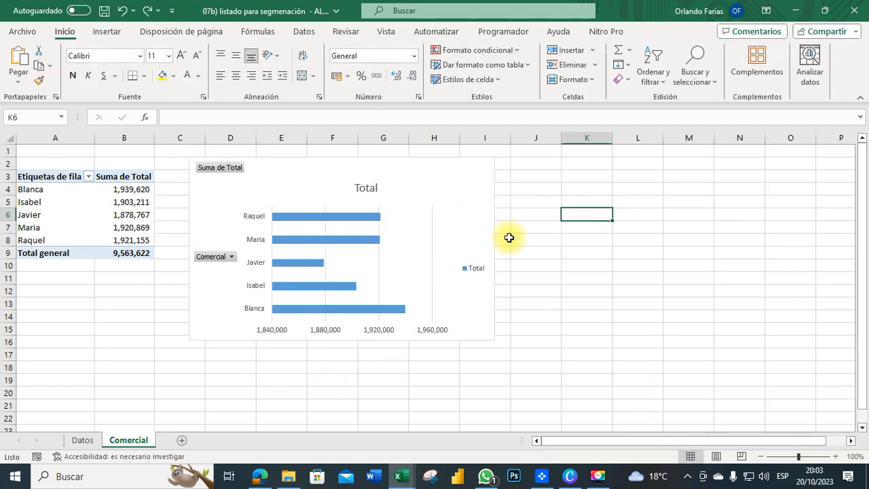
- Hide all field buttons on the pivot chart and delete its Total legend
click(216, 169)
right_click(216, 168)
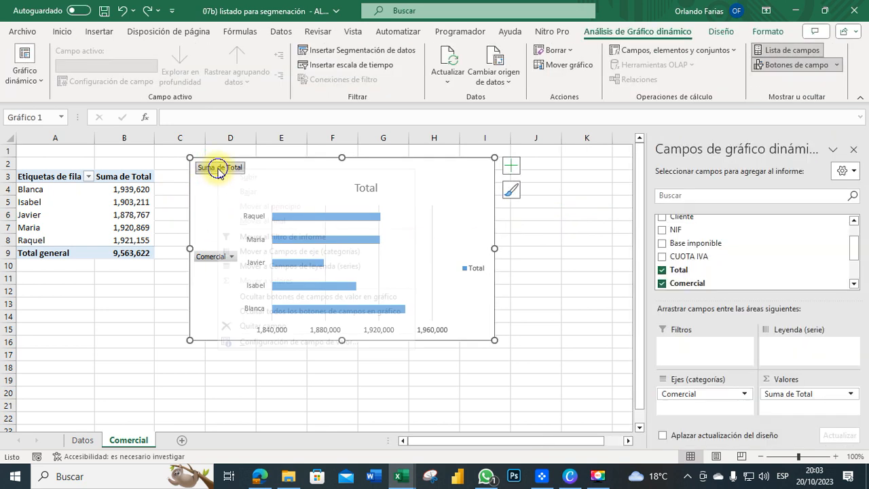
key(Escape)
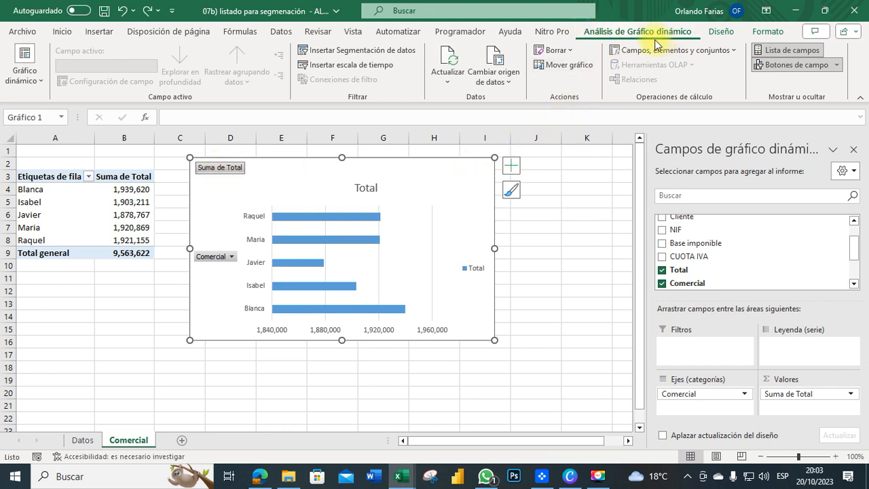
click(784, 65)
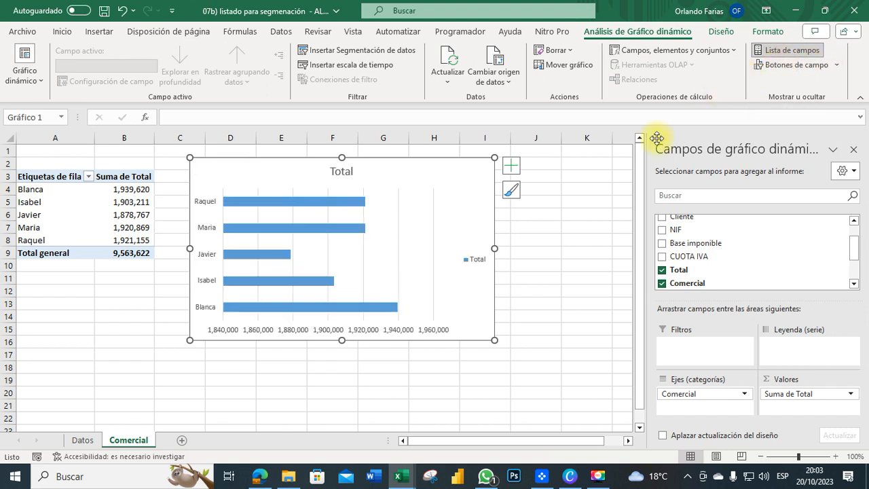
click(584, 203)
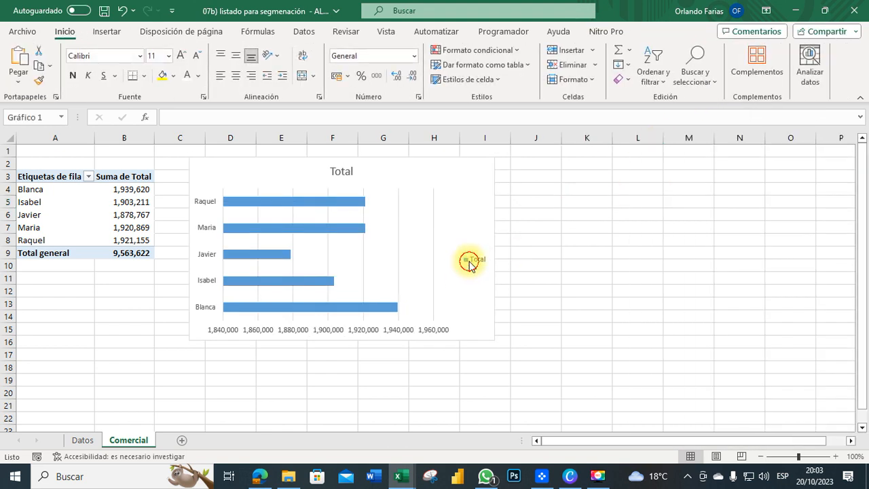
click(470, 264)
key(Delete)
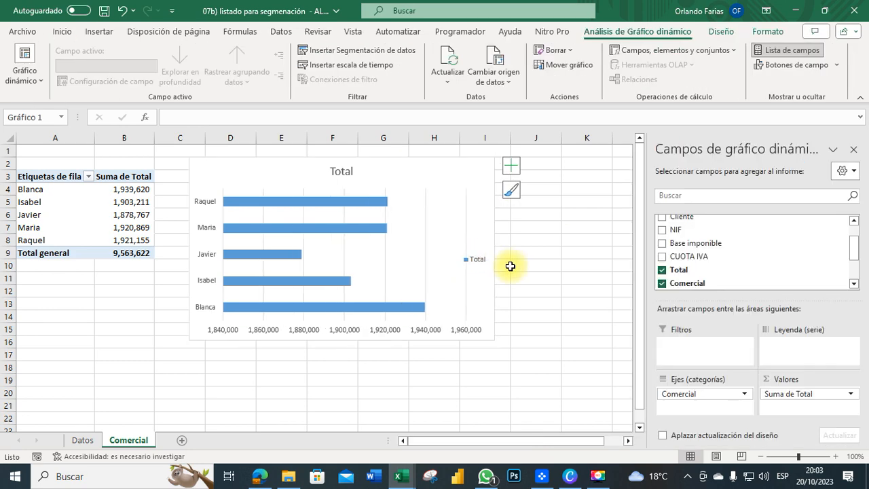
click(588, 269)
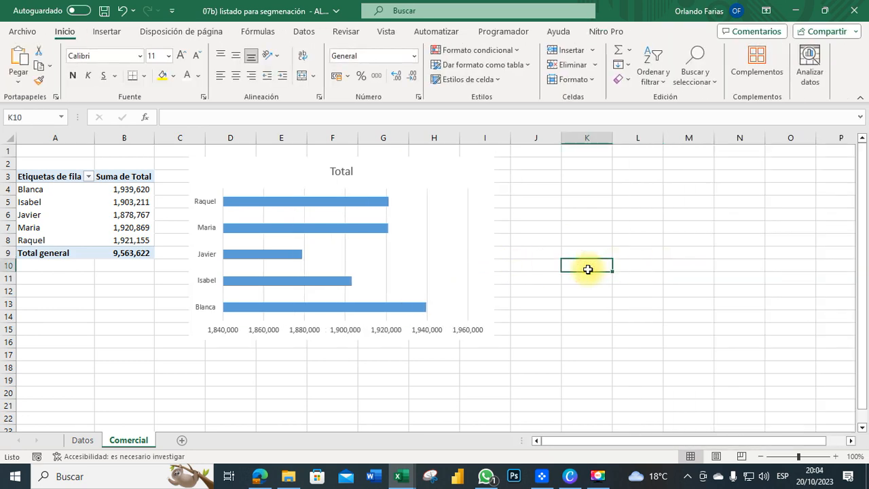
- Apply the chart style with a grey gradient background, uppercase category names and in-bar data labels to the Comercial pivot chart
click(390, 263)
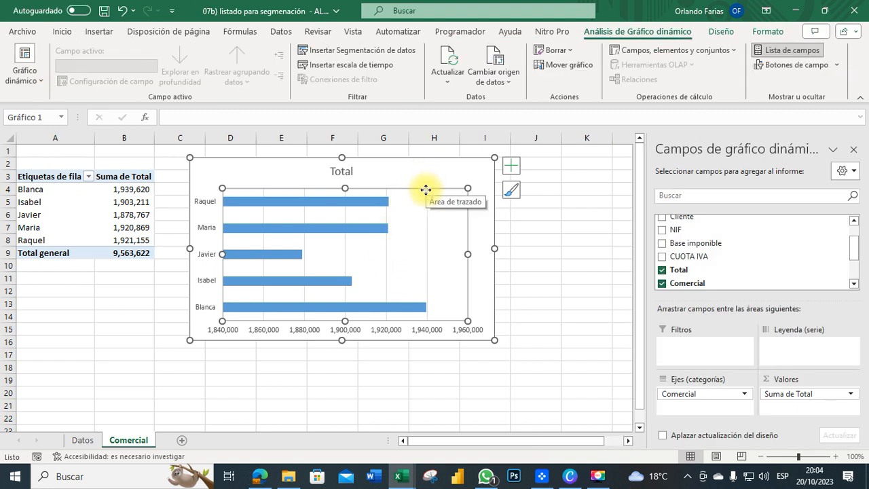
click(566, 238)
click(417, 215)
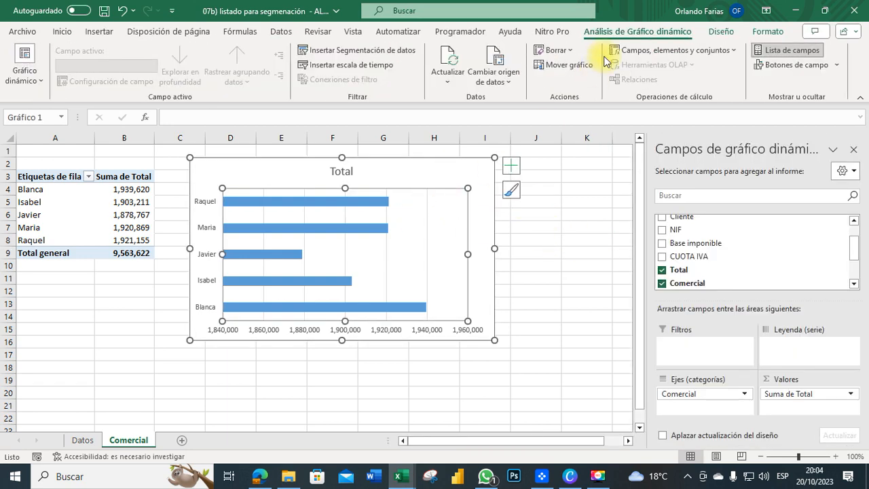
click(724, 31)
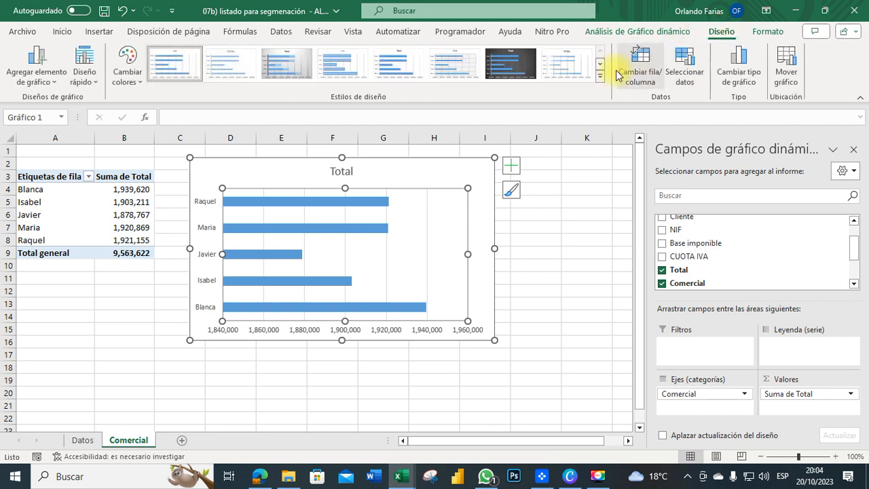
click(286, 67)
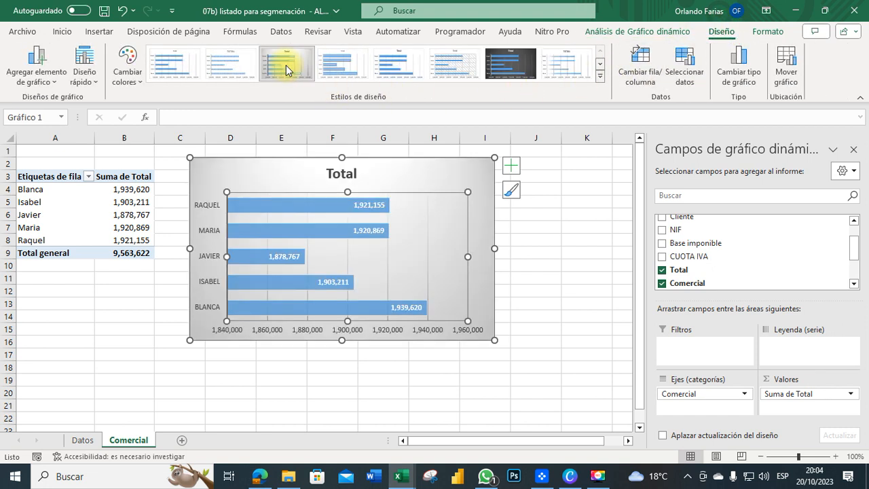
click(600, 77)
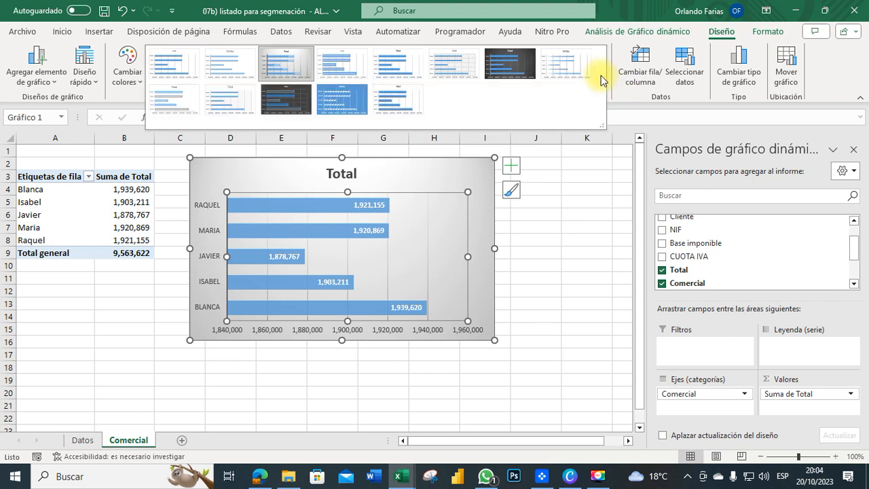
click(538, 229)
click(540, 229)
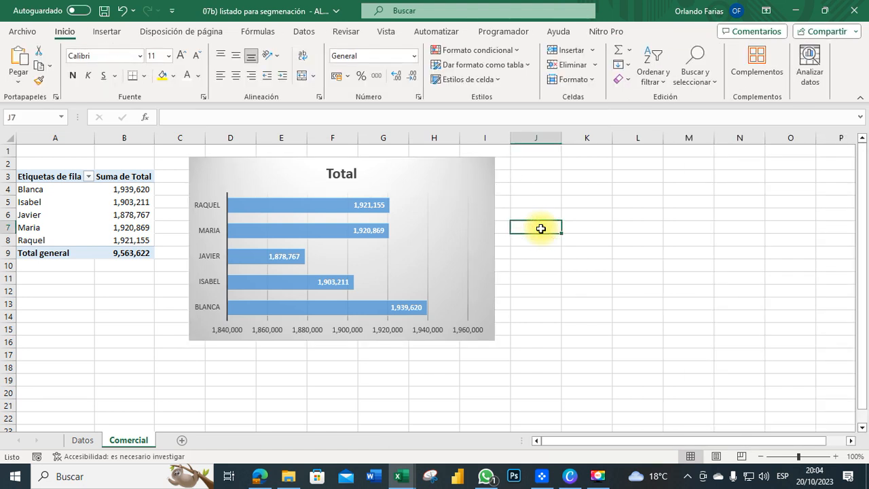
- Create a second pivot table from Tabla1 on the Datos sheet, placing it in a new worksheet
click(89, 442)
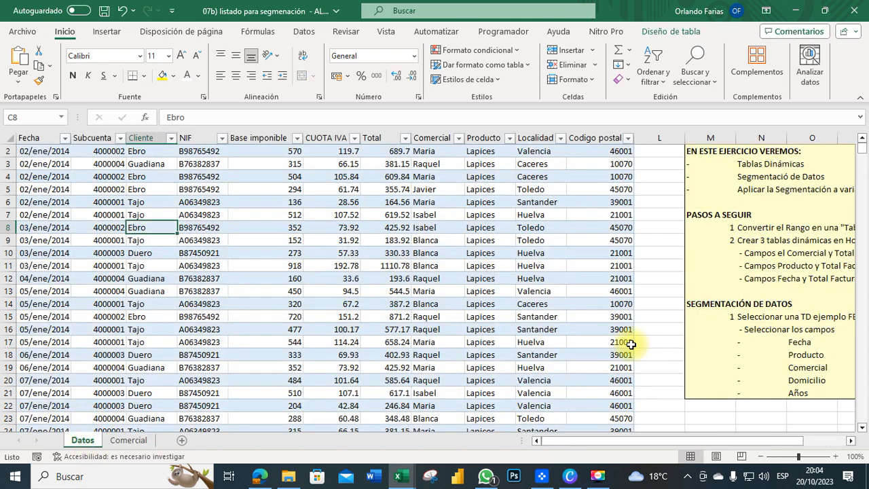
click(193, 230)
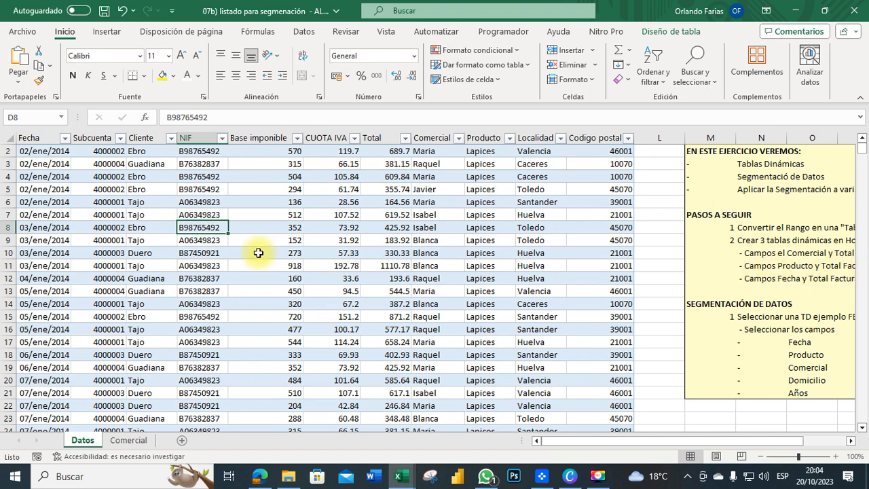
click(107, 32)
click(27, 59)
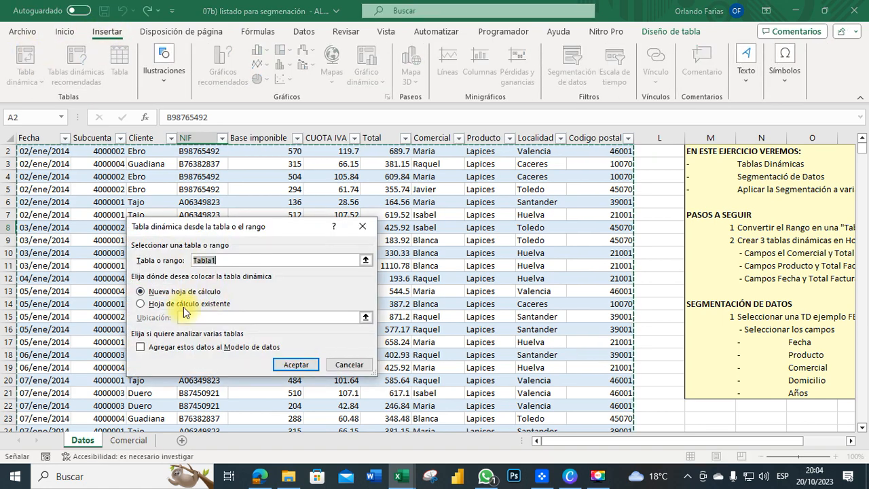
click(293, 366)
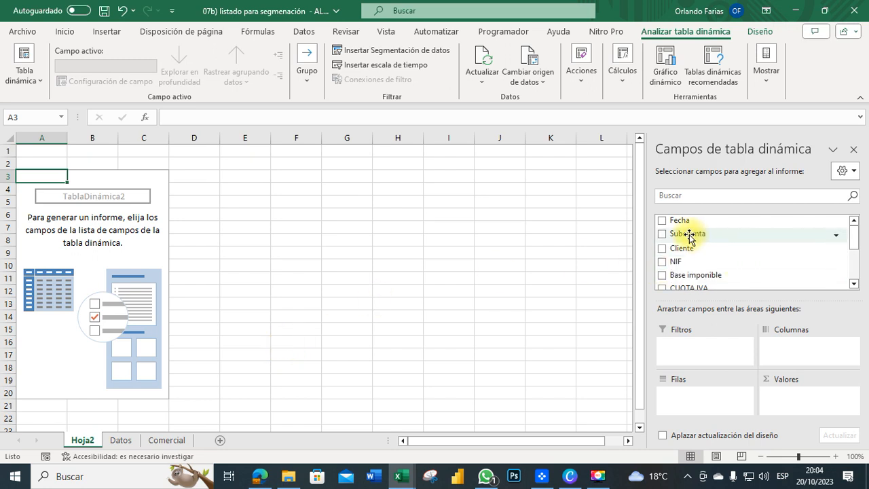
- Build the new pivot table with Producto as rows and the sum of Total as values
scroll(703, 246, down, 1)
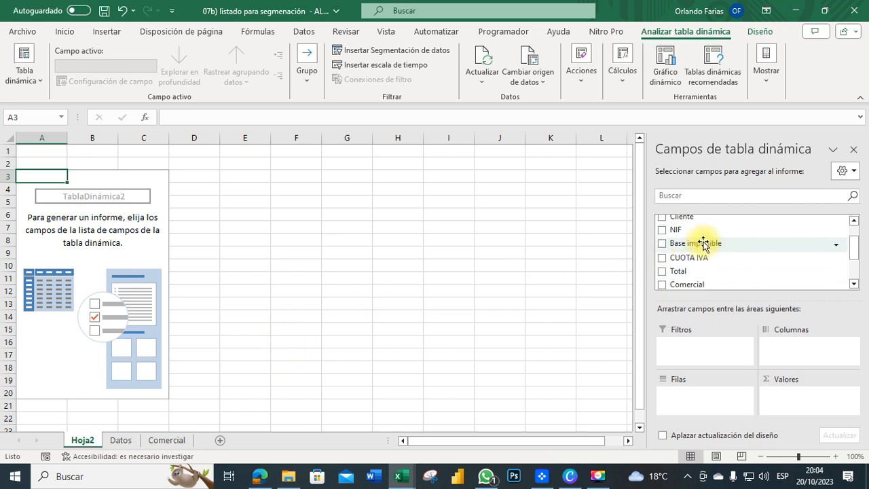
drag(684, 271, 786, 394)
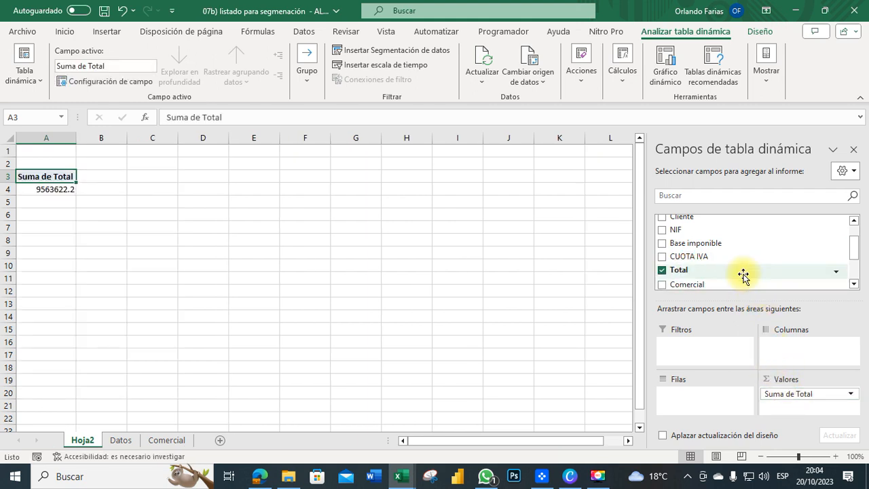
scroll(743, 278, down, 2)
drag(855, 275, 864, 236)
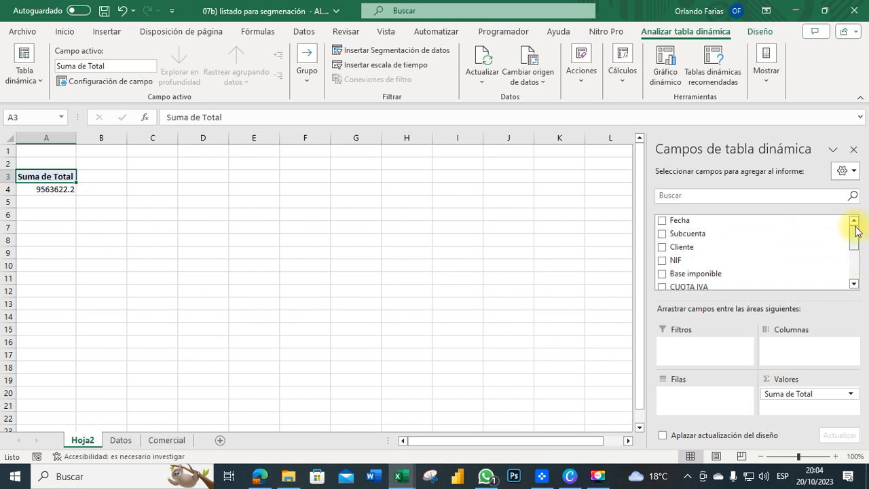
click(854, 284)
click(854, 285)
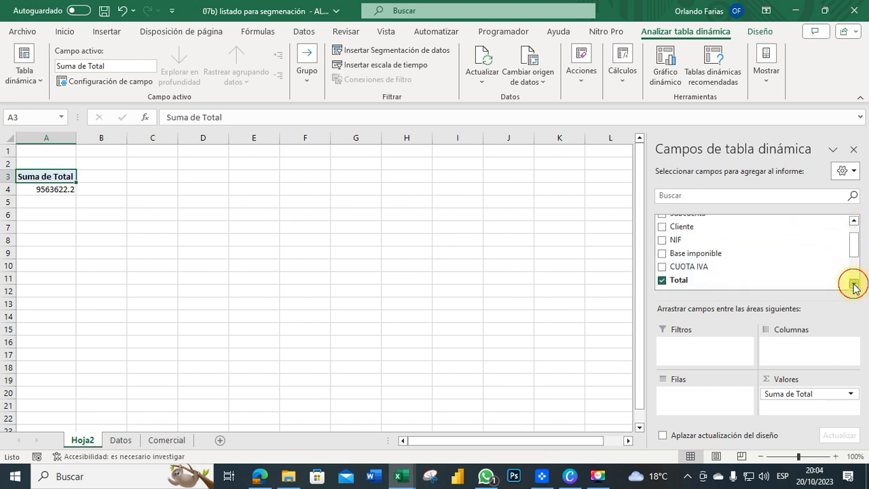
click(854, 284)
click(854, 285)
click(854, 285)
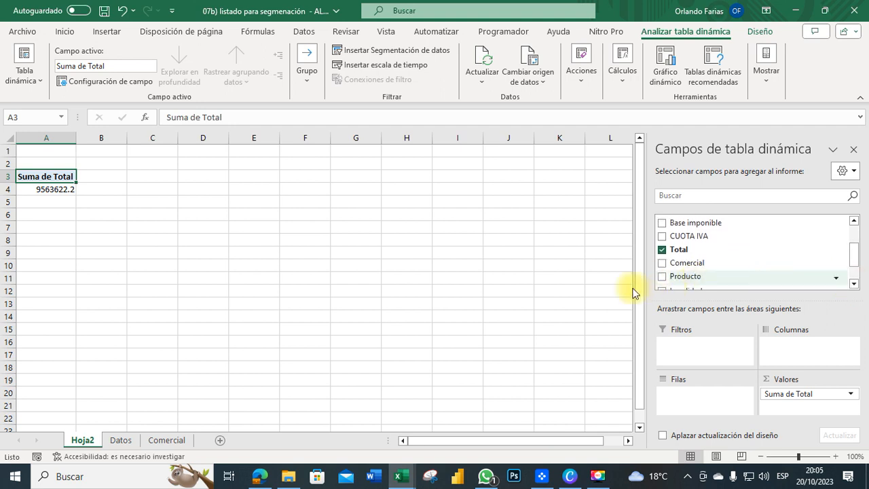
drag(674, 276, 683, 406)
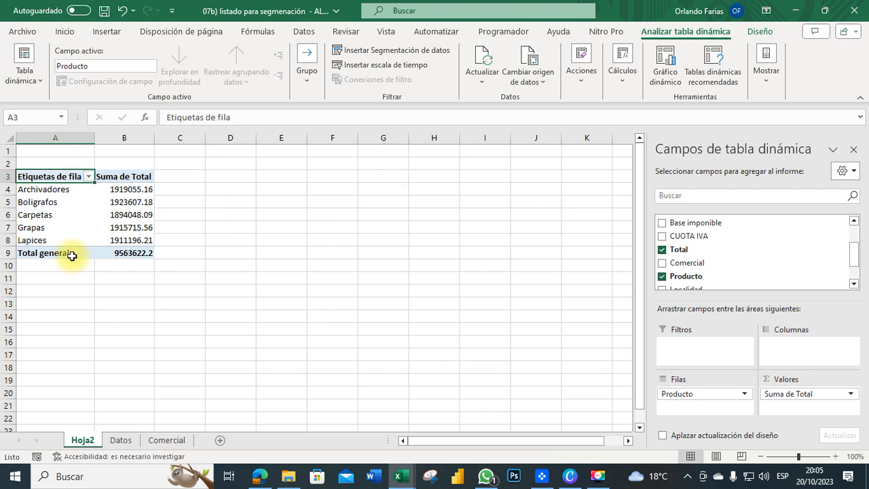
- Format the Producto pivot table's Suma de Total amounts, including the grand total, with thousands separators and no decimals
drag(134, 182, 132, 253)
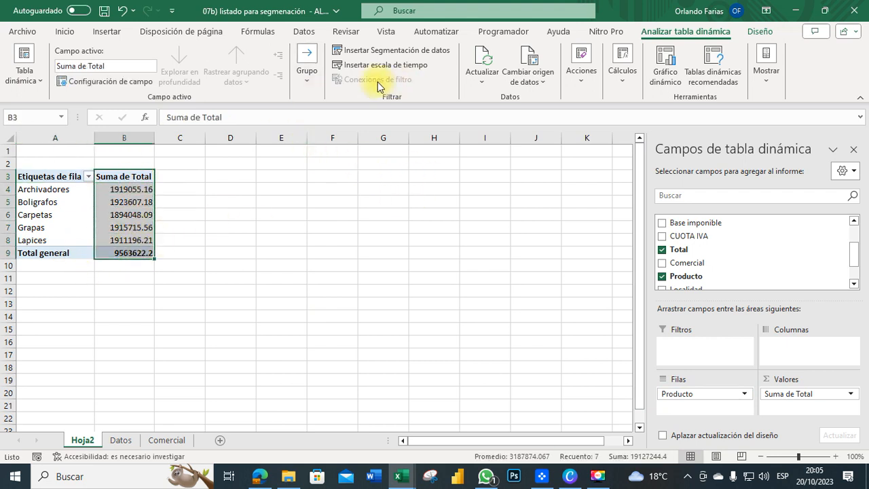
click(62, 32)
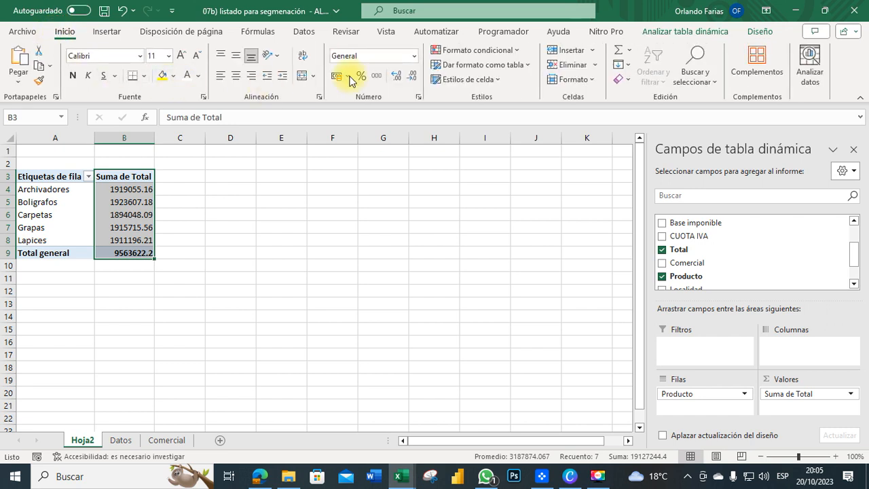
click(377, 75)
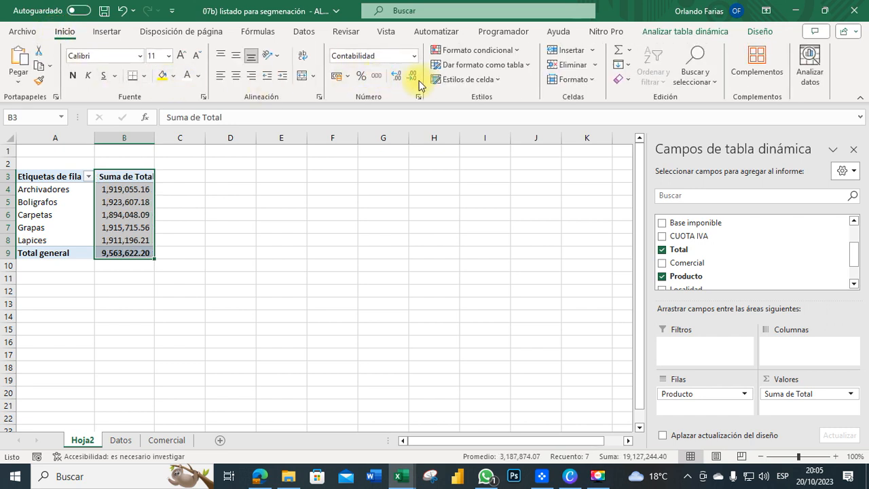
click(410, 77)
click(410, 76)
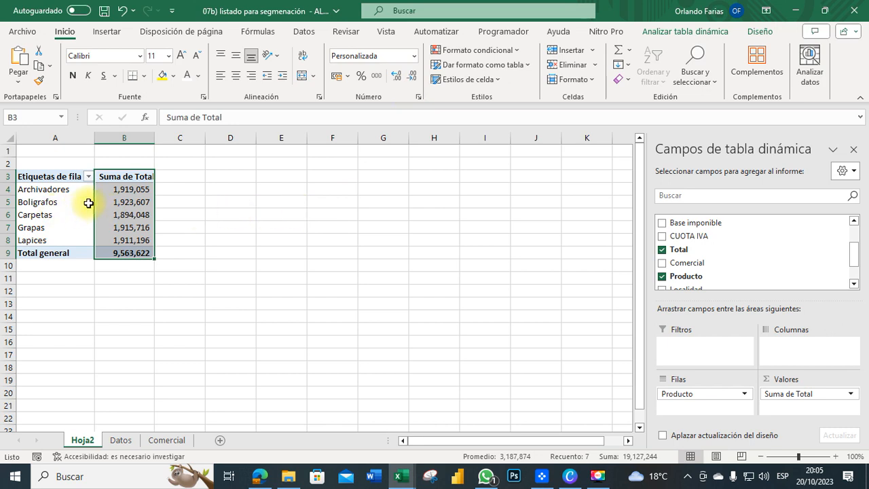
- Insert a 3D pie pivot chart (Circular 3D) from the Producto pivot table and place it beside the table, near the sheet's upper edge
click(113, 33)
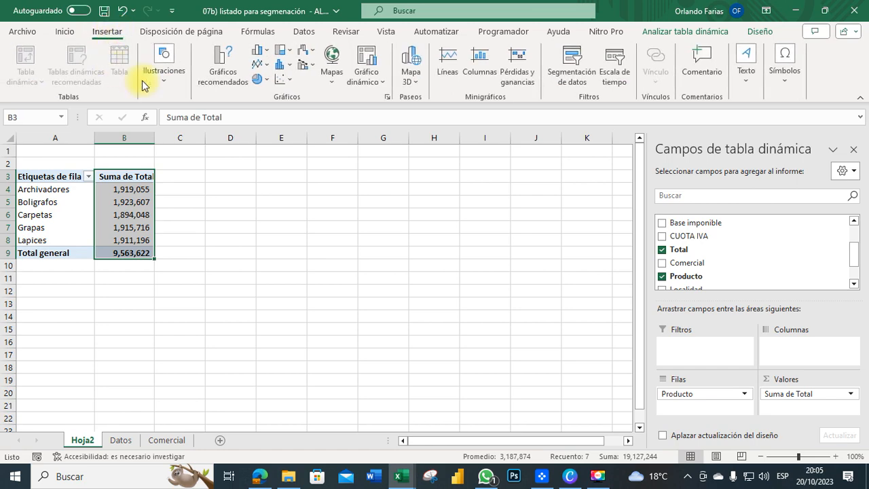
click(370, 79)
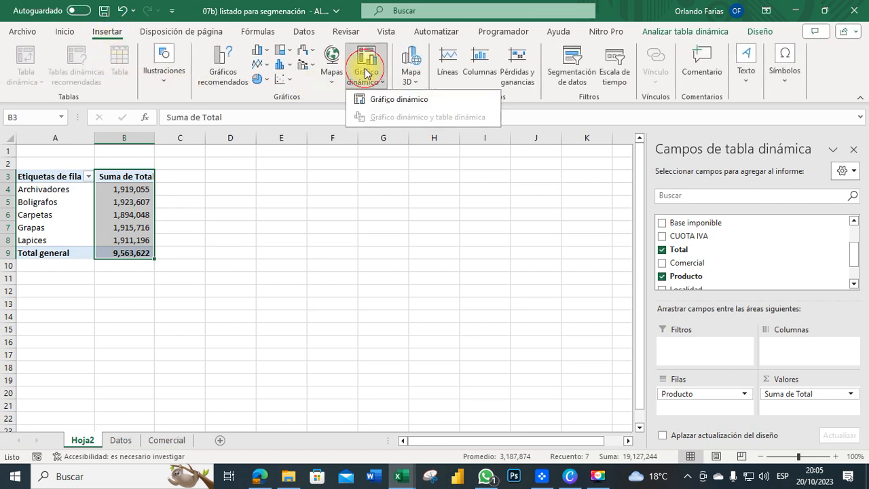
click(411, 108)
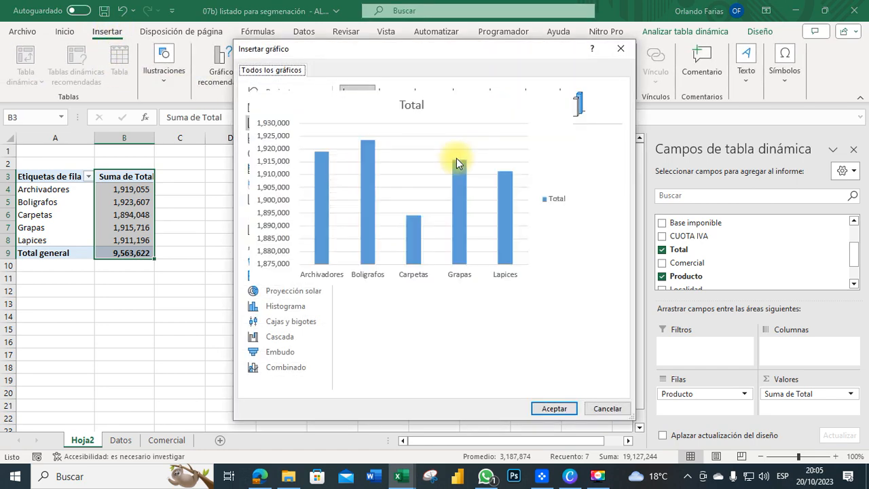
click(272, 153)
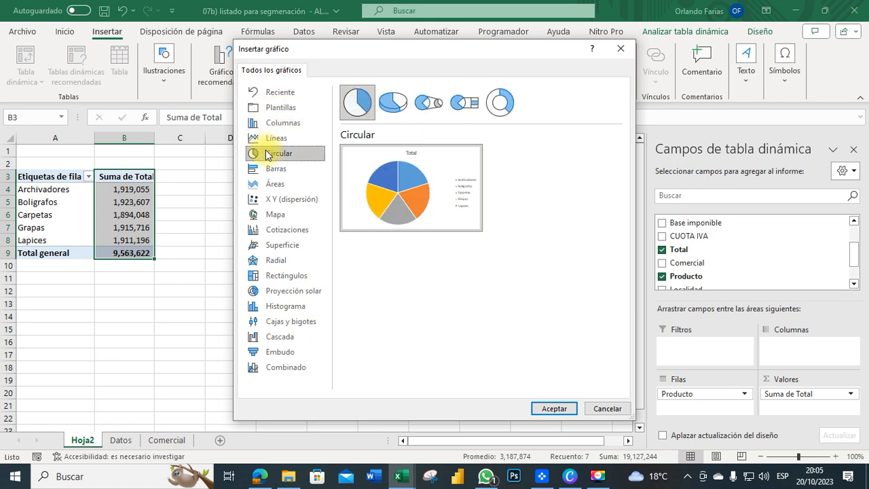
click(393, 101)
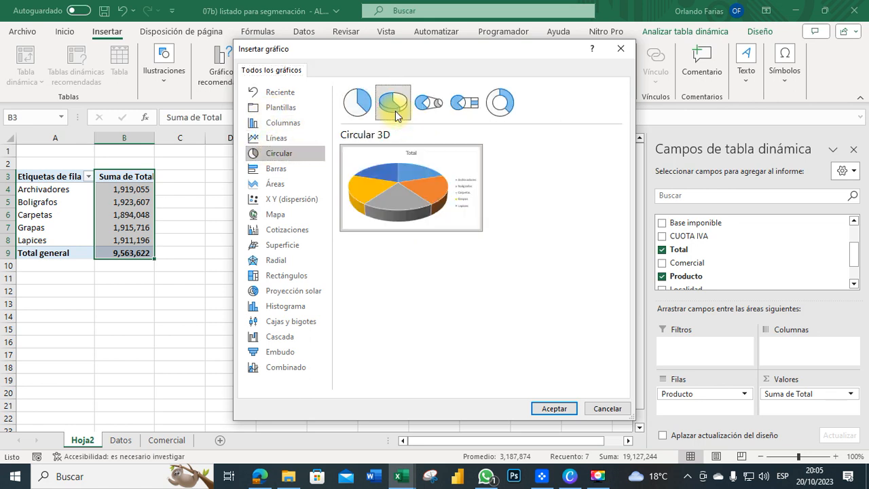
click(553, 408)
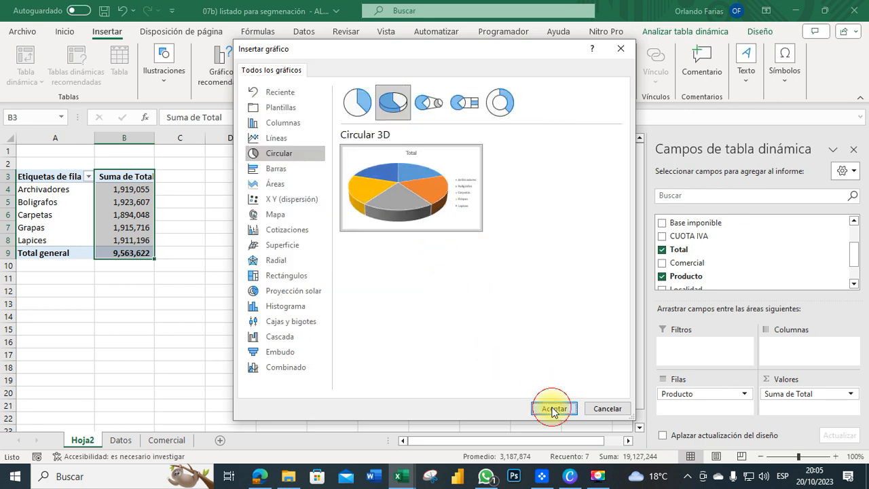
drag(398, 197, 425, 155)
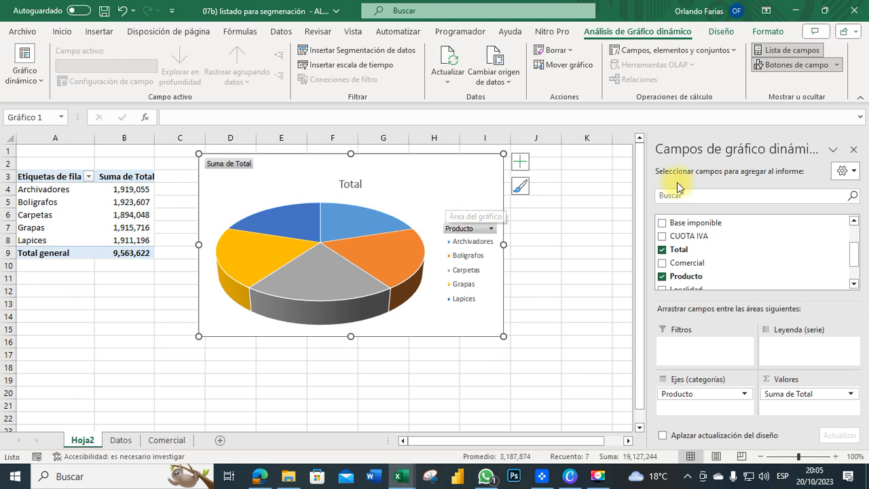
- Apply the chart style with a bold uppercase title and coloured category labels around the slices to the 3D pie chart
click(721, 31)
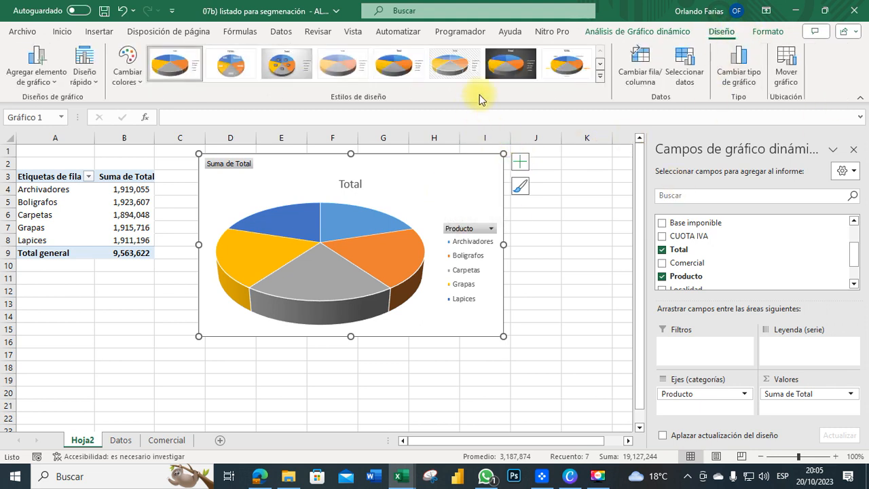
click(478, 70)
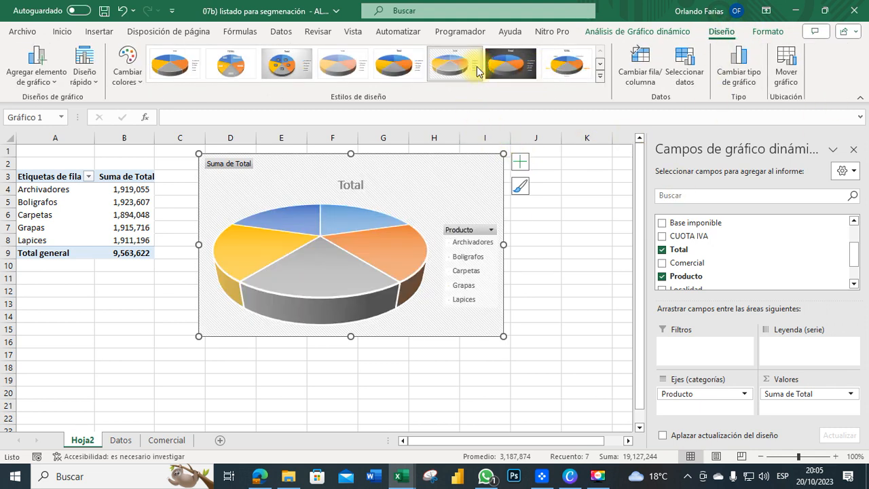
click(562, 64)
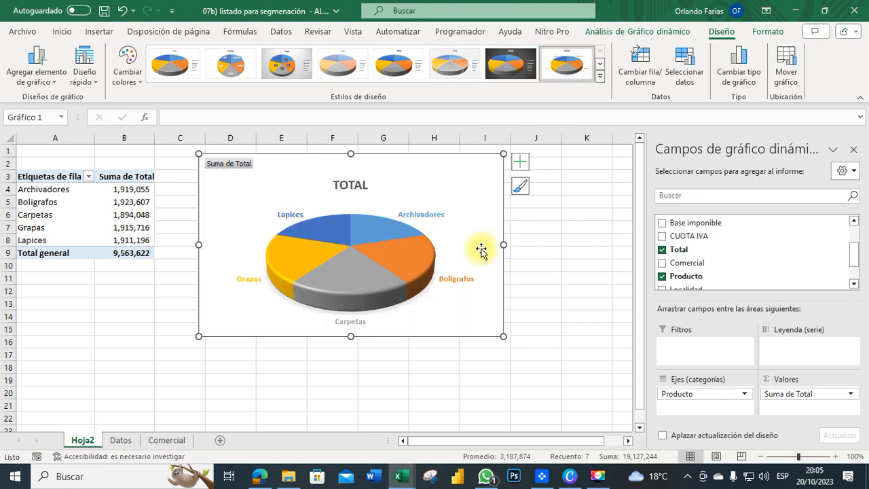
- Hide all field buttons on the Producto pie pivot chart
right_click(217, 165)
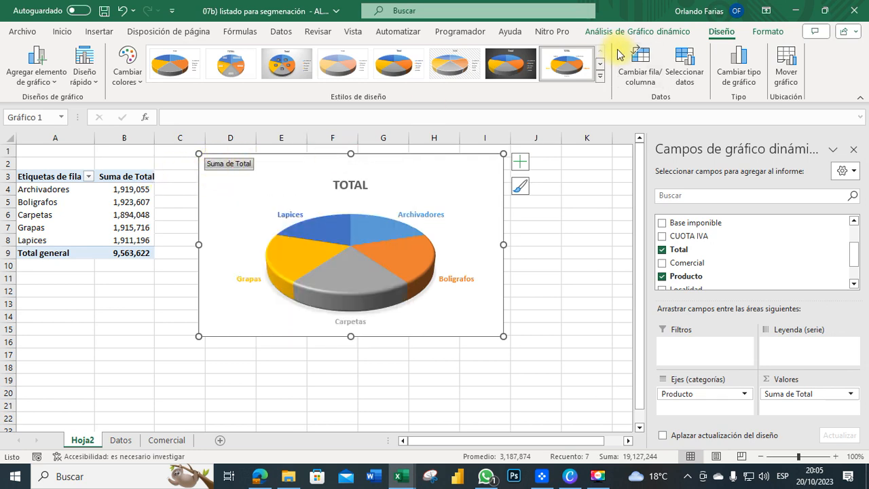
click(638, 31)
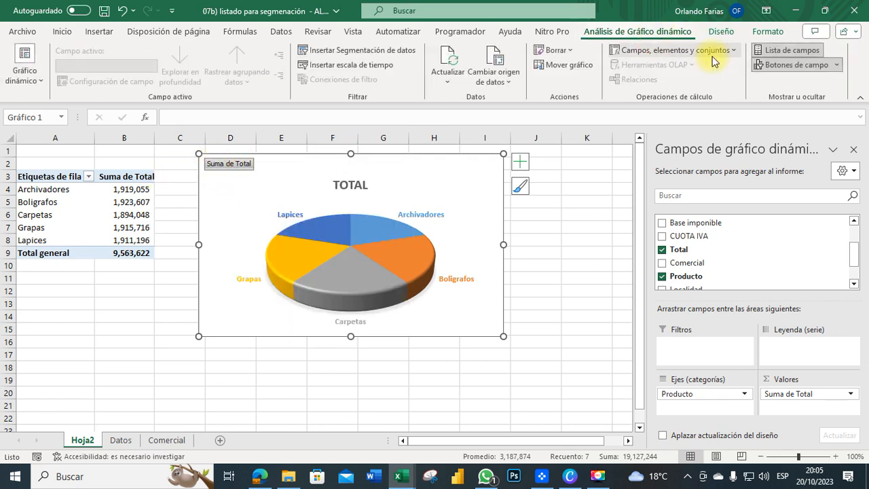
click(793, 65)
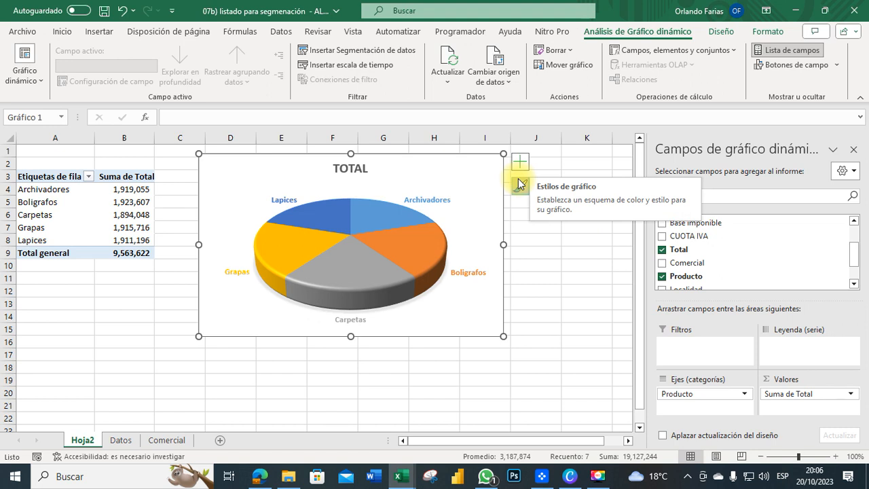
- Rename the Producto pivot table's sheet as Productos and move the Datos sheet in front of it
double_click(93, 441)
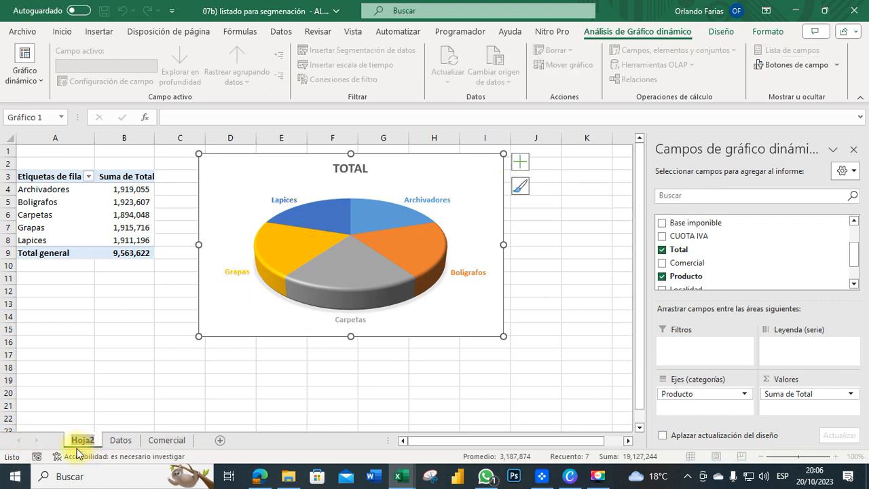
text(Prod)
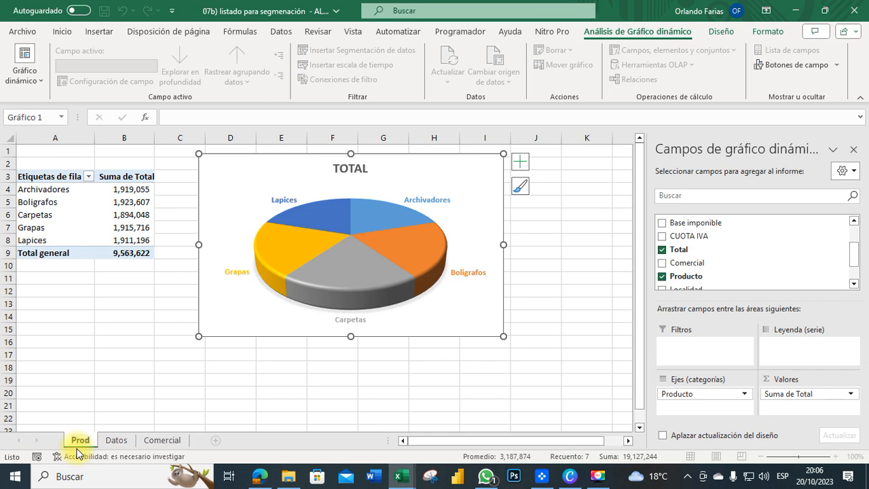
text(uctos)
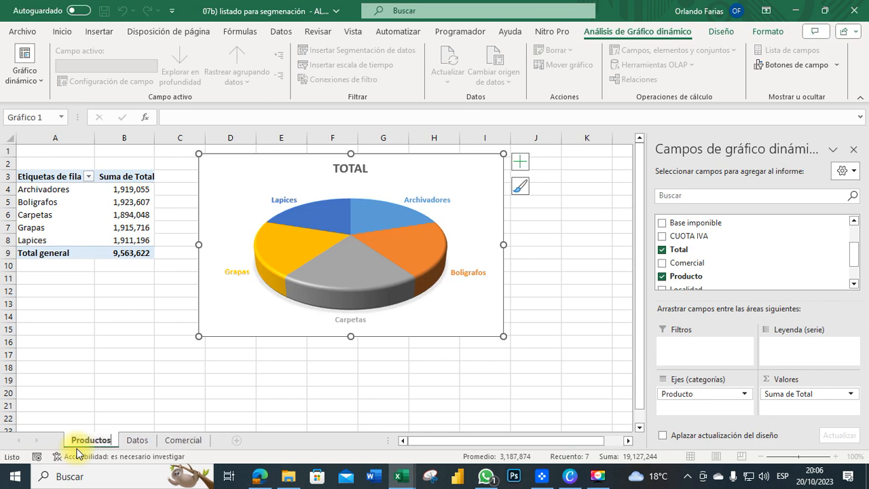
key(Return)
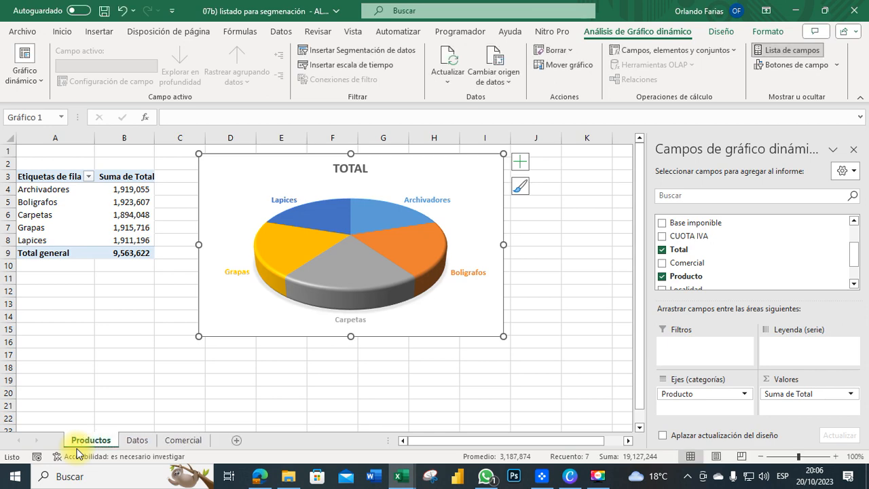
click(136, 441)
drag(97, 442, 68, 443)
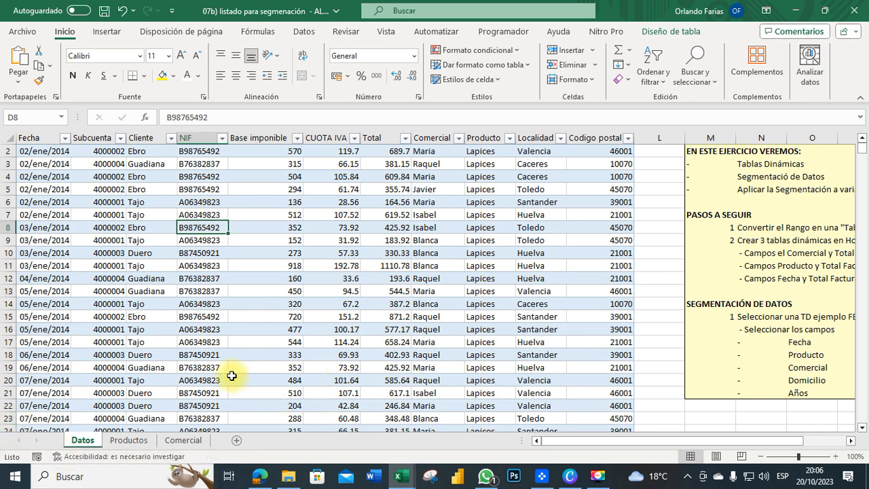
- Create a new pivot table from Tabla1 on a new worksheet
click(105, 30)
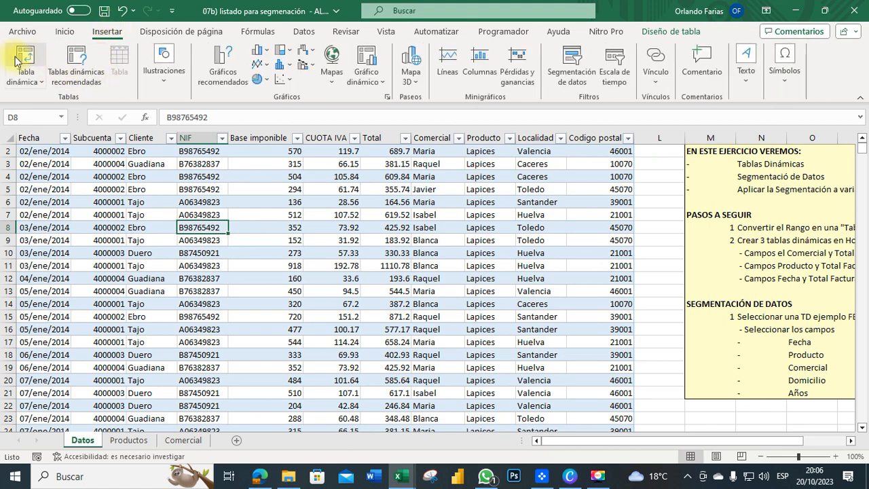
click(19, 61)
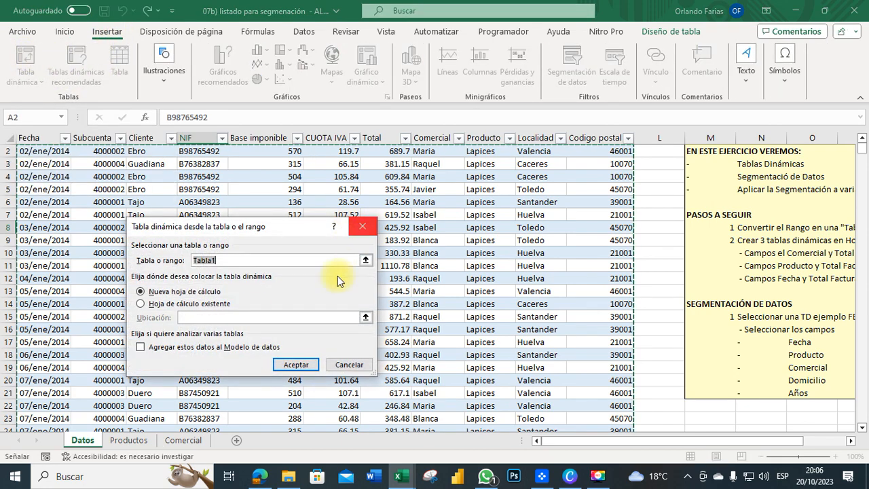
click(296, 367)
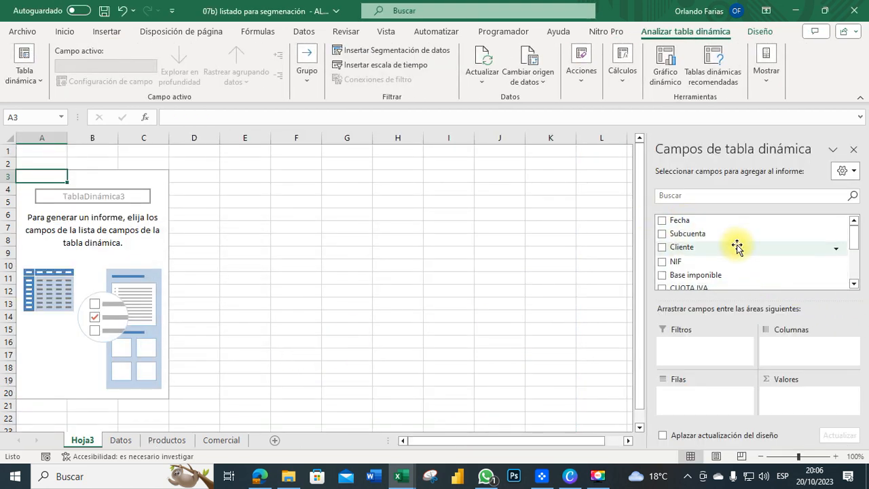
- Add Fecha to the new pivot table's rows and Total to its values
scroll(737, 248, down, 4)
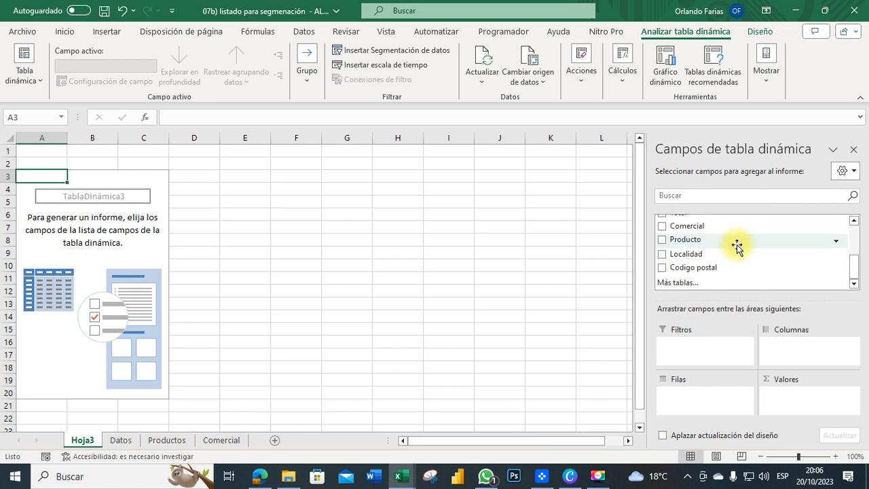
scroll(737, 246, up, 4)
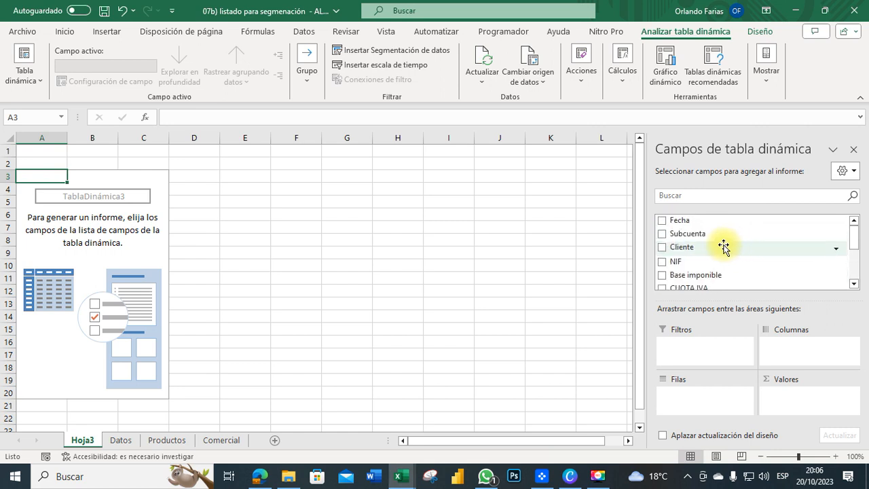
drag(680, 222, 704, 400)
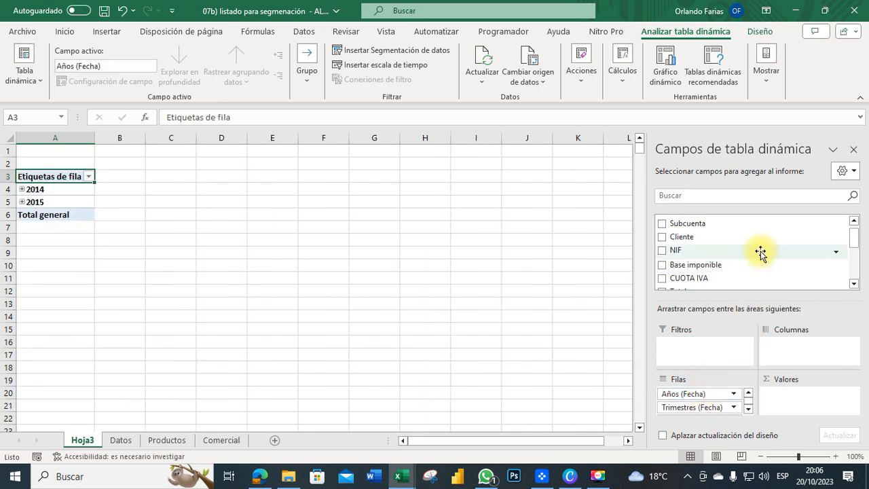
scroll(761, 255, down, 1)
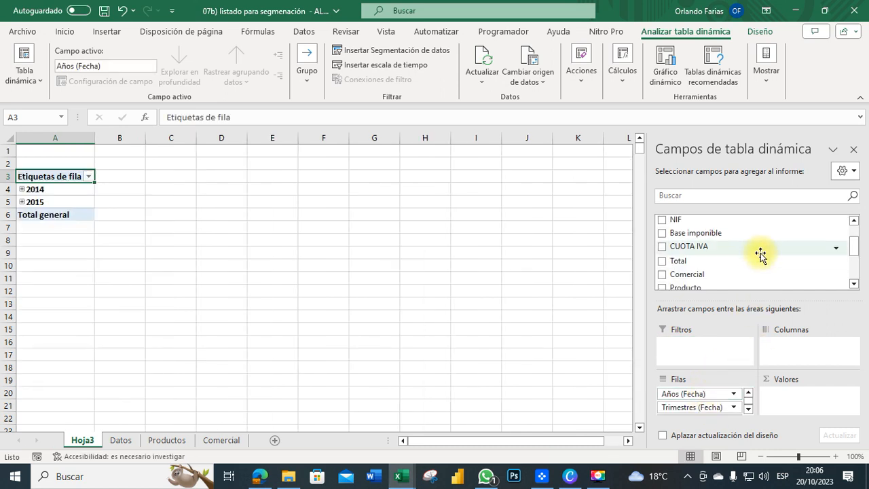
scroll(760, 254, down, 1)
drag(677, 234, 807, 403)
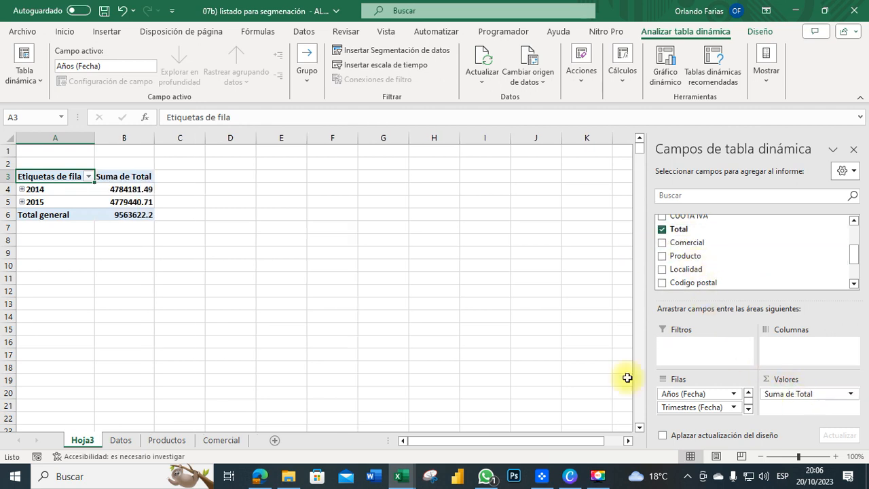
- Format the Fecha pivot table's Suma de Total amounts, including the grand total, with thousands separators and one decimal
drag(122, 190, 126, 212)
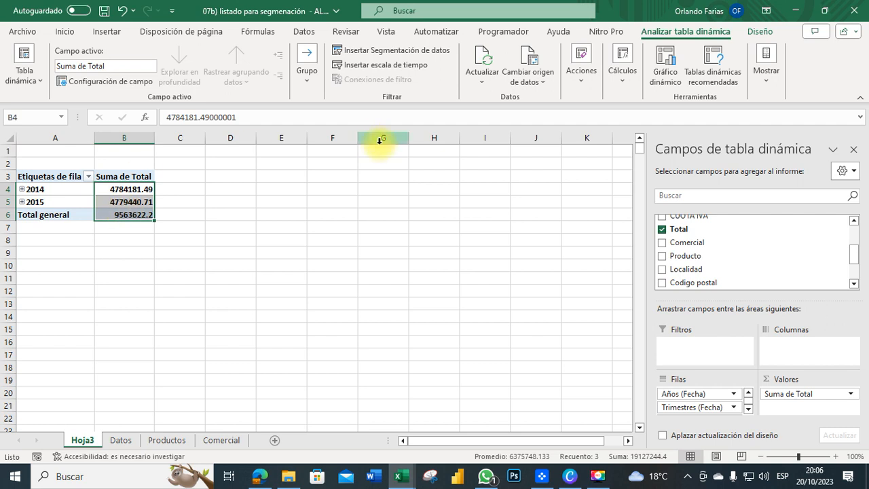
click(59, 34)
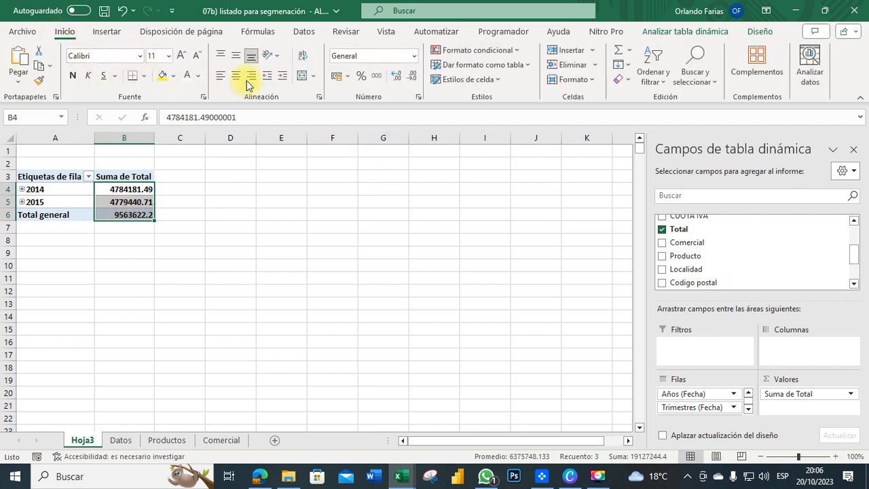
click(377, 75)
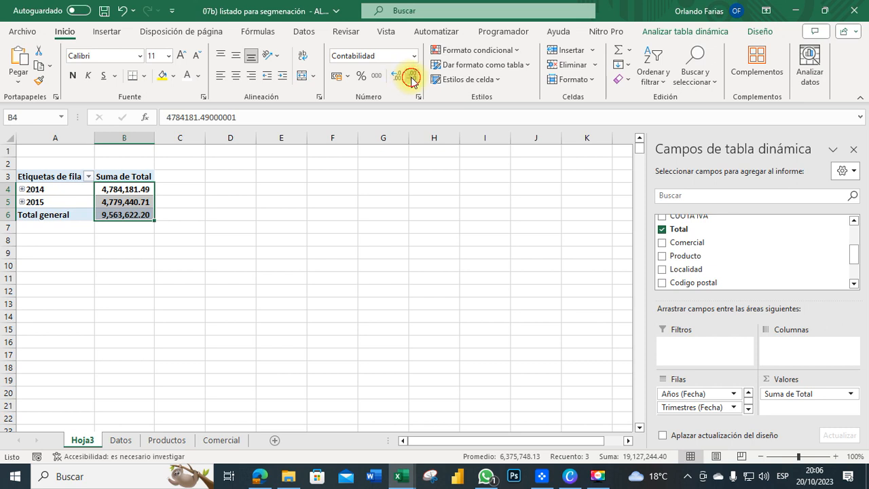
click(409, 77)
click(281, 201)
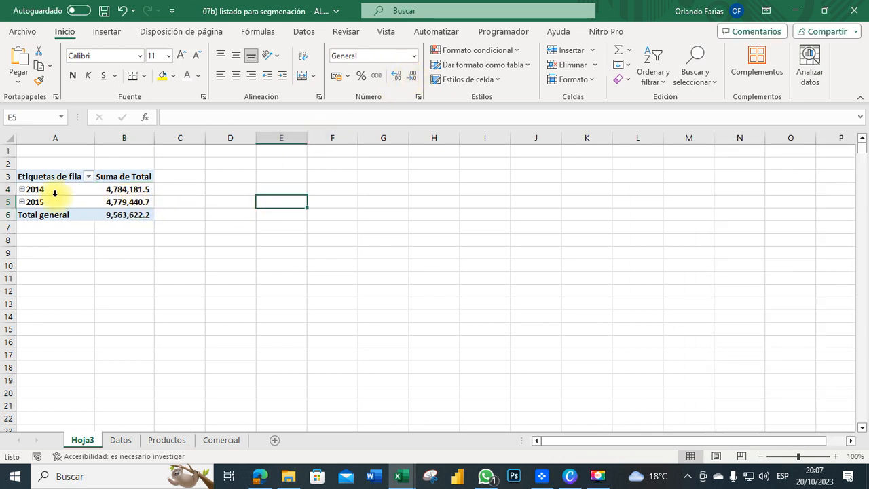
- Expand 2014 and its first quarter, and regroup the pivot table's dates by Meses and Años only, without Trimestres
click(22, 189)
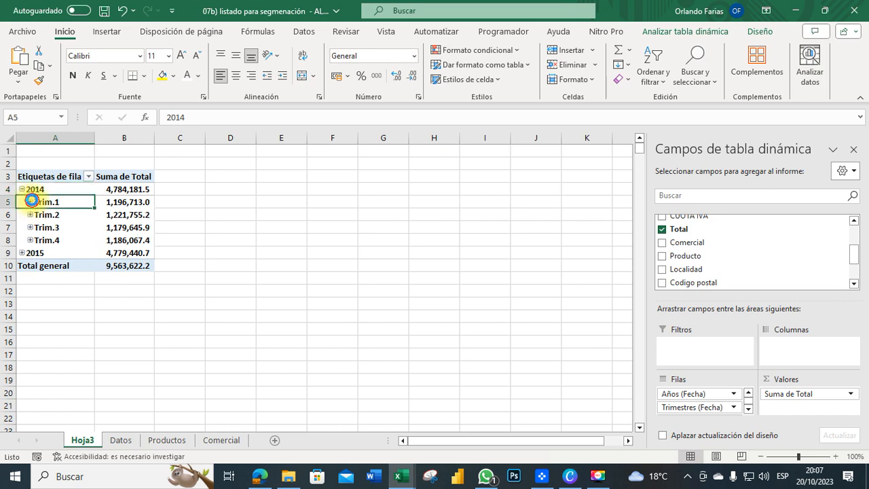
click(30, 201)
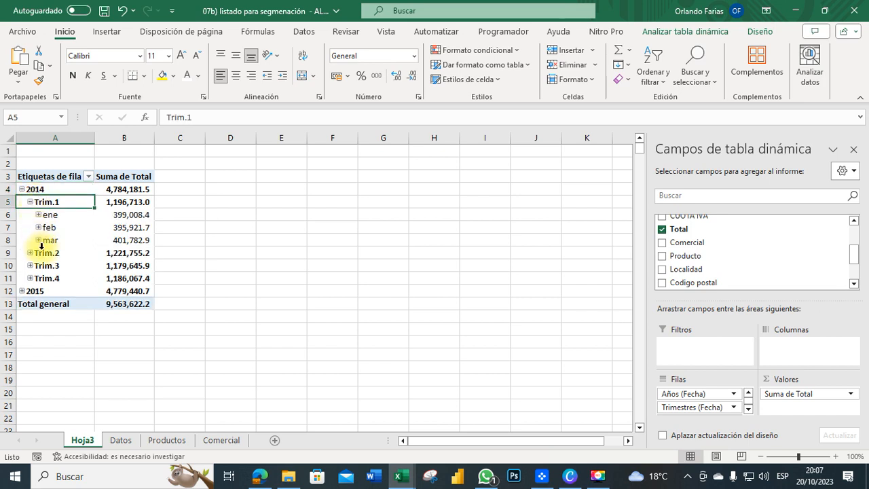
right_click(41, 177)
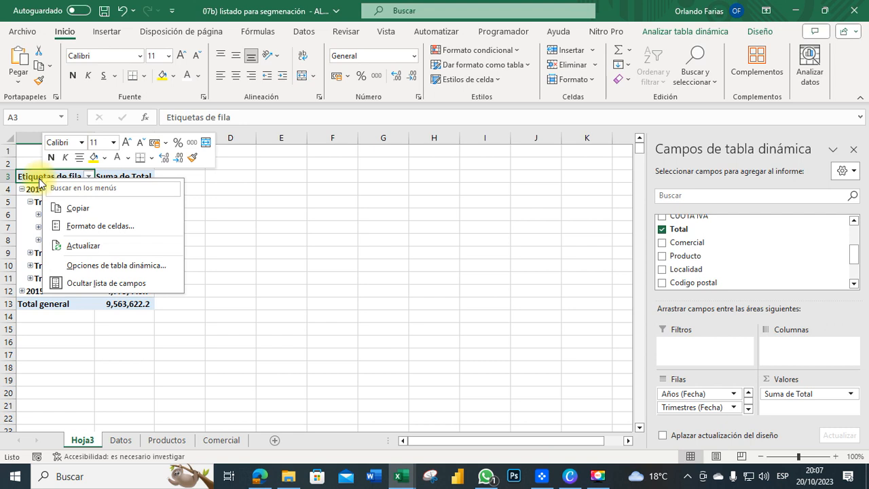
click(42, 177)
right_click(41, 176)
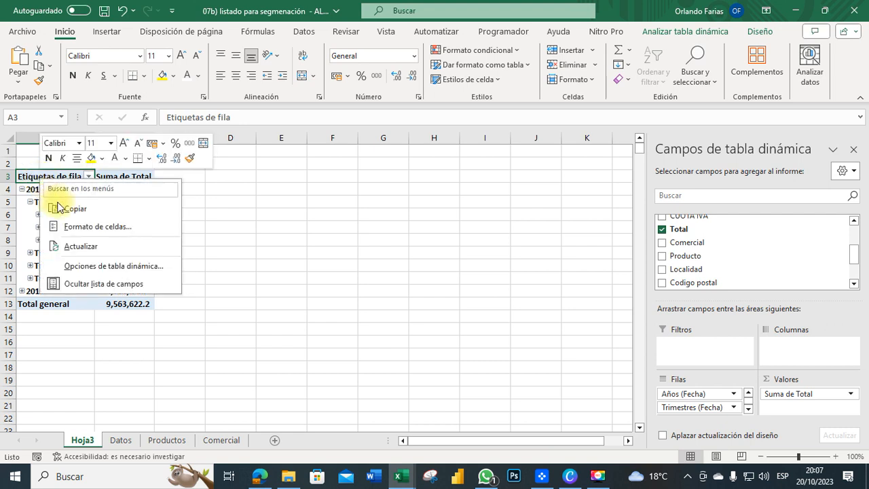
right_click(28, 217)
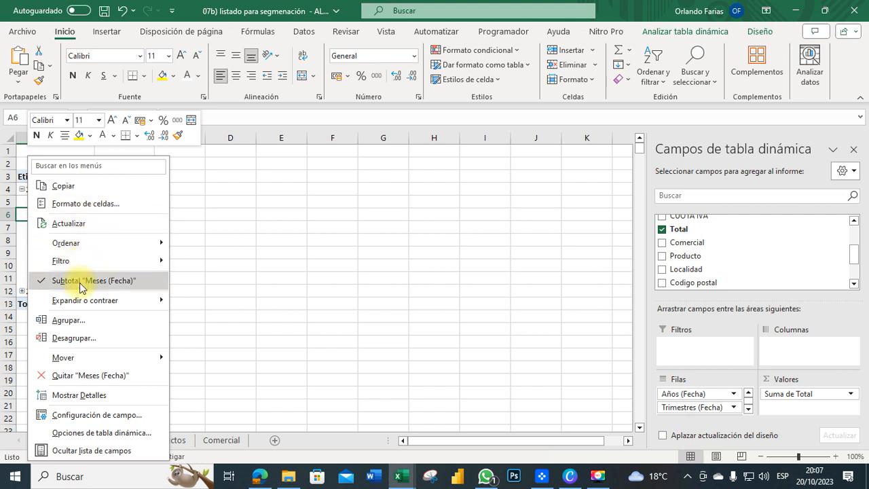
click(75, 325)
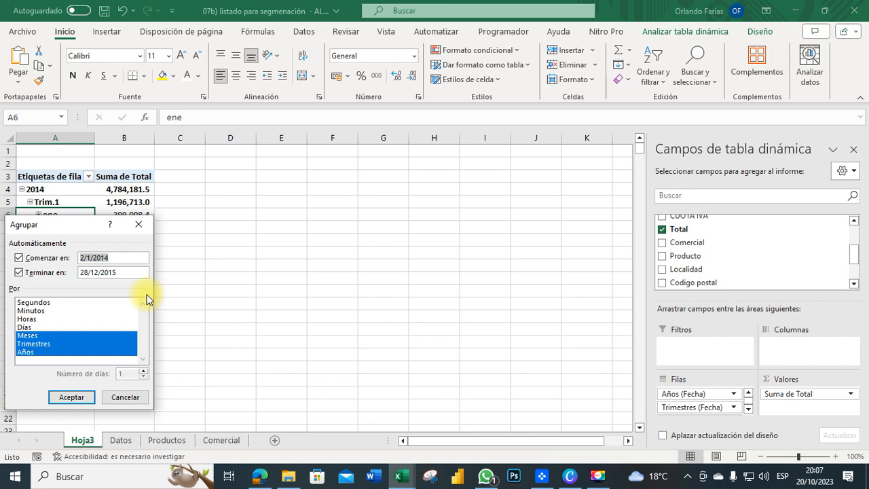
click(44, 344)
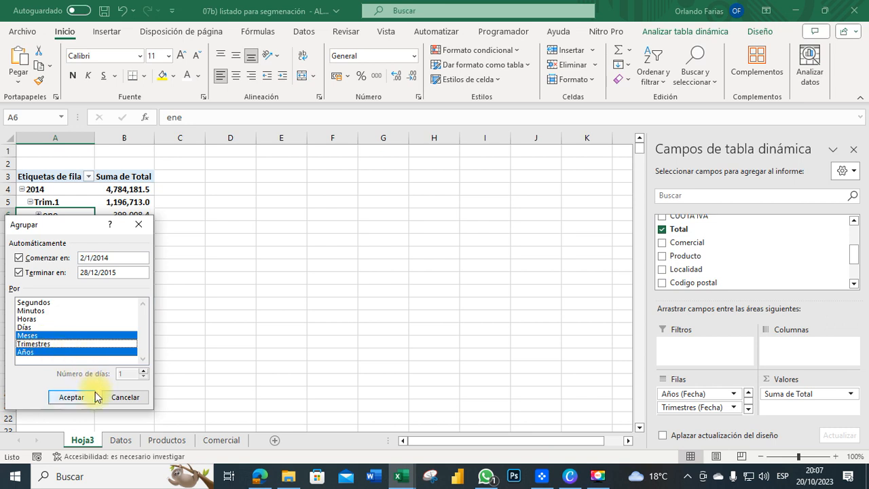
click(72, 398)
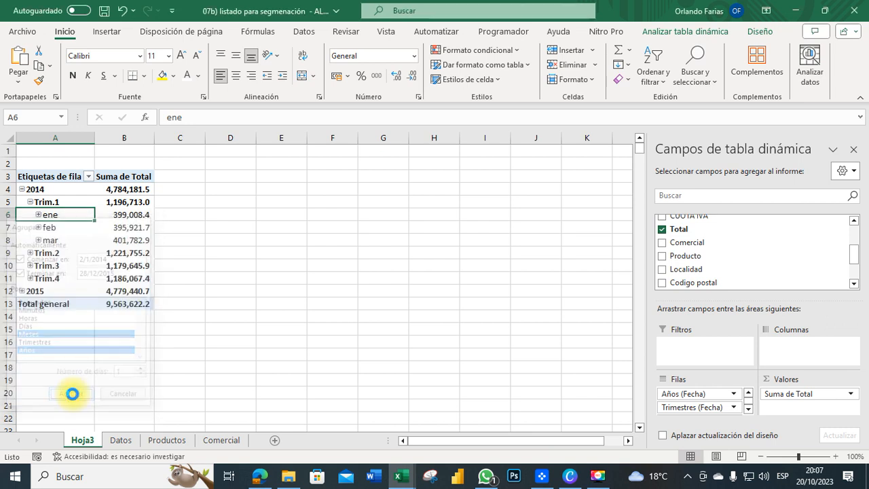
click(225, 304)
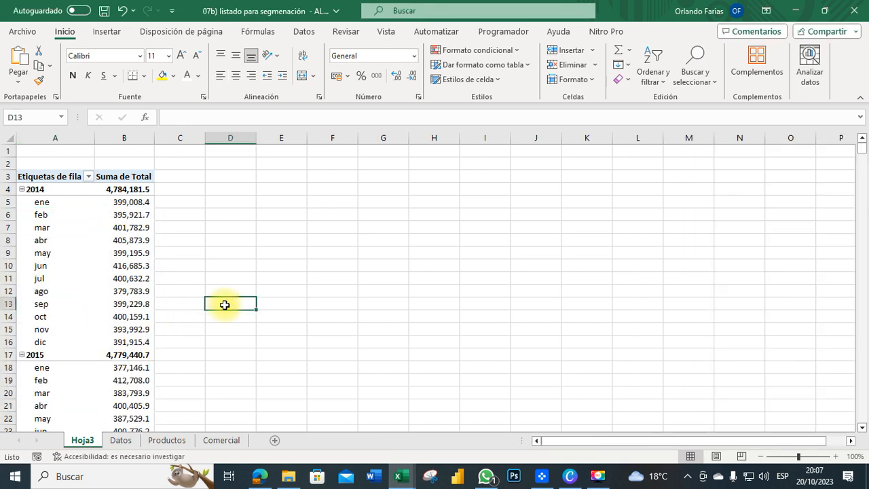
- Insert a clustered column pivot chart (Columnas agrupadas) from the Fecha pivot table and hide all its field buttons
click(106, 233)
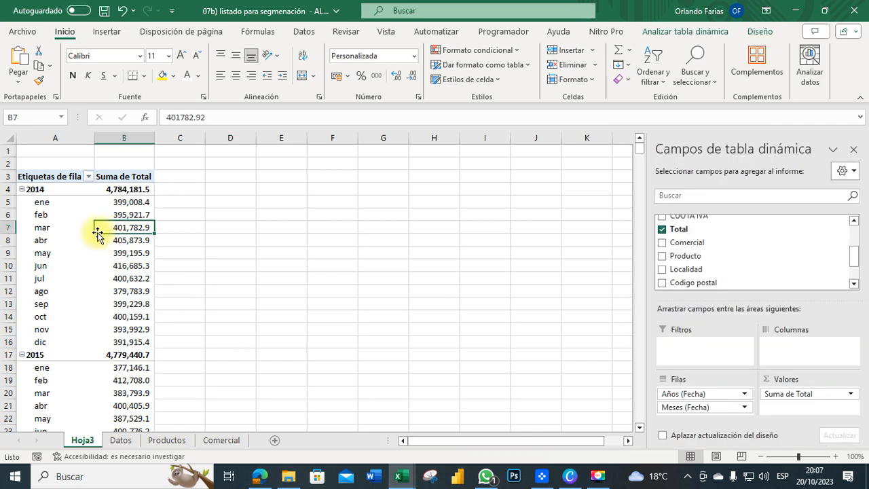
click(112, 31)
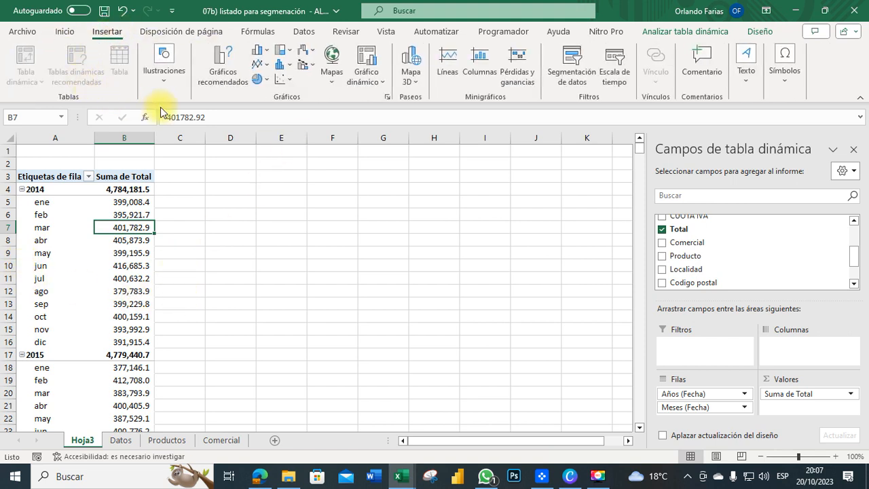
click(368, 79)
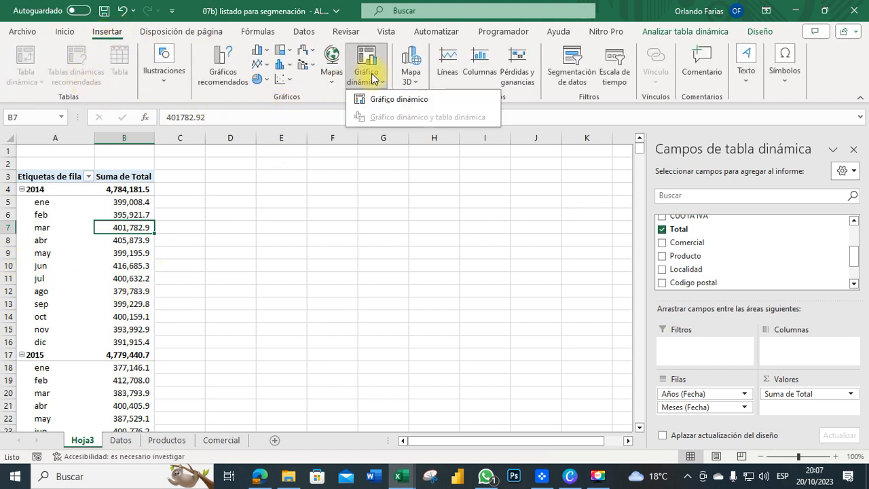
click(403, 101)
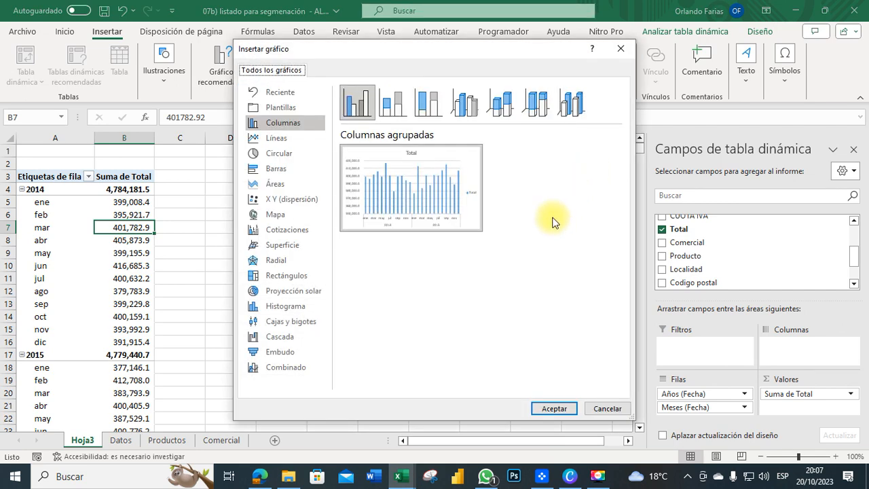
click(554, 408)
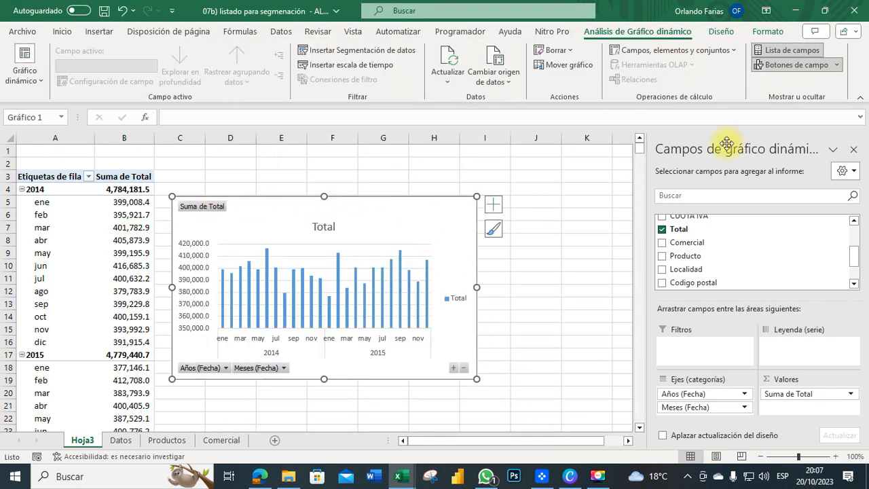
click(803, 65)
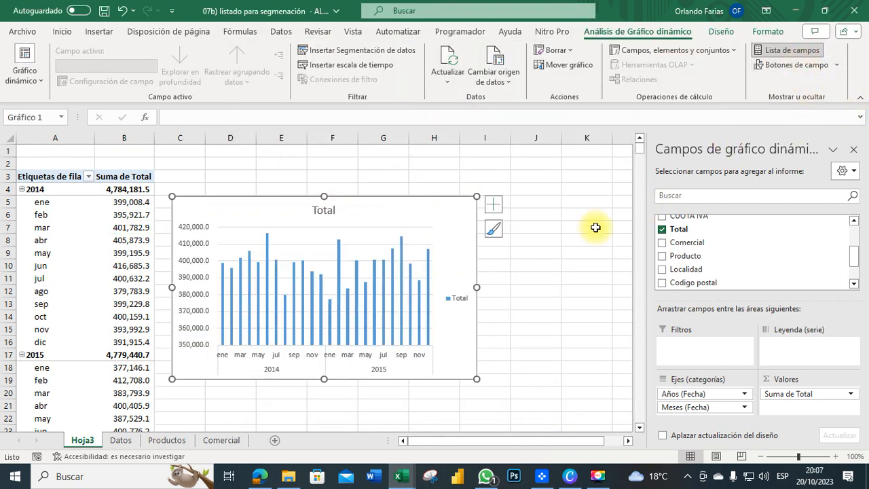
- Delete the column chart's legend and move the chart farther from the pivot table, over columns E to J from row 4
click(462, 301)
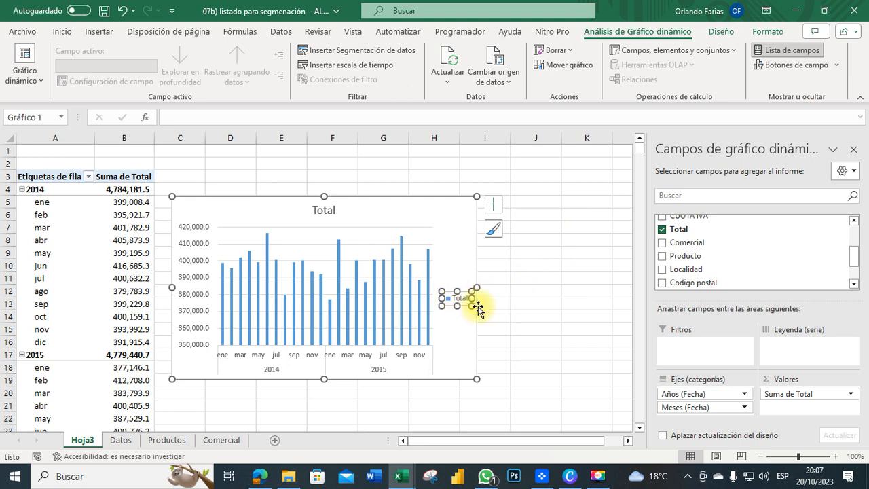
key(Delete)
click(538, 290)
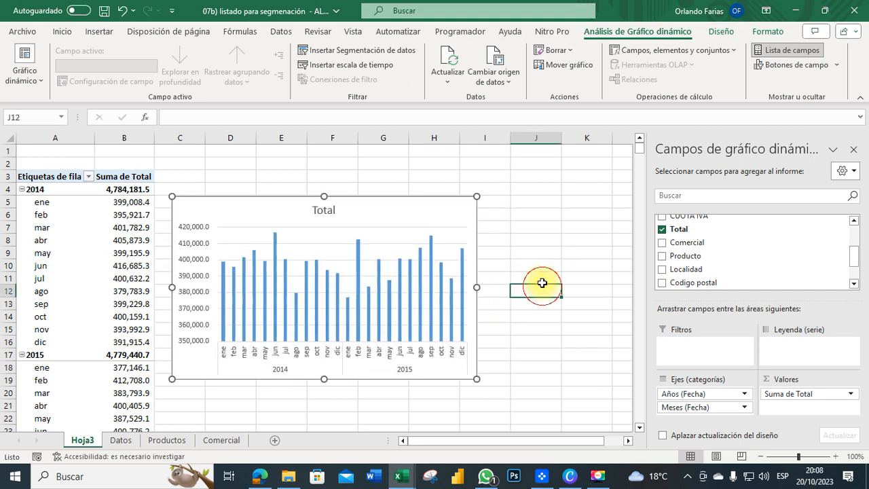
drag(415, 194, 493, 188)
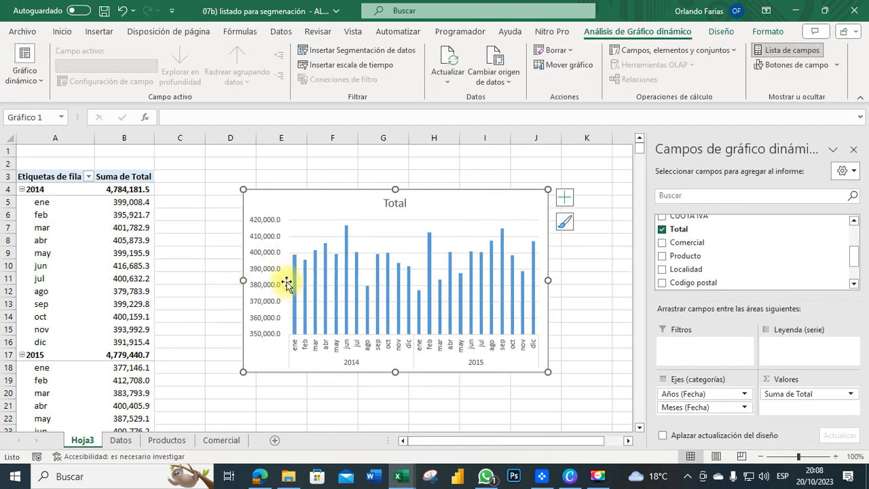
- Rename the Fecha pivot table's sheet as Fechas and move the Datos sheet in front of it
click(573, 303)
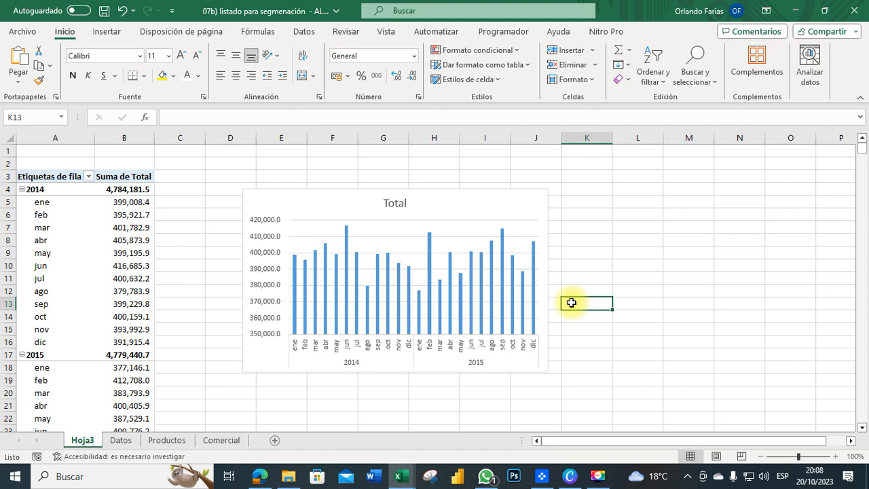
double_click(82, 440)
text(Fechas)
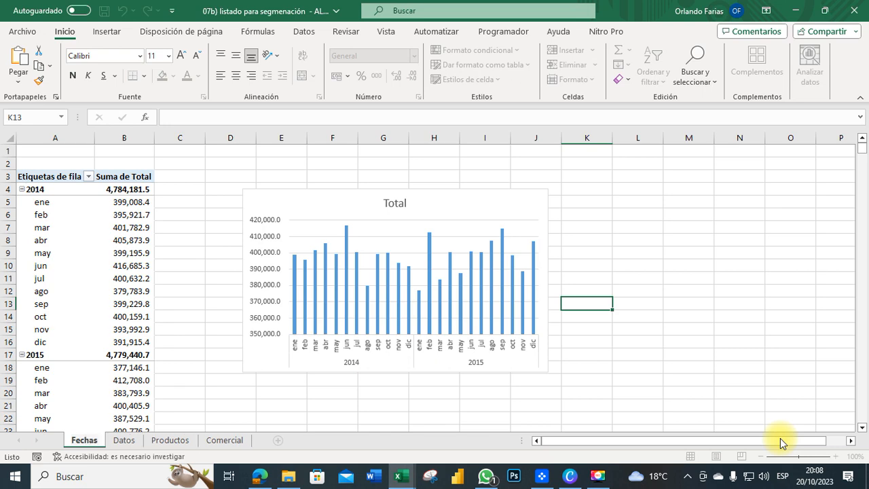
key(Return)
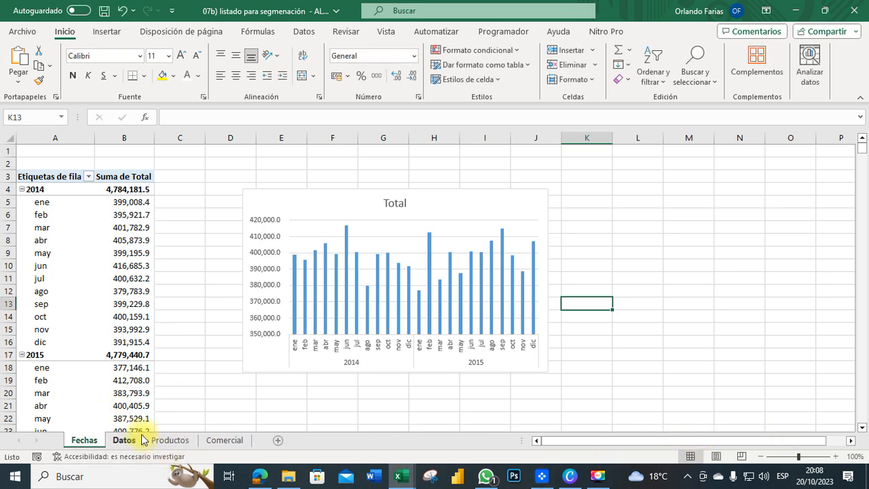
click(124, 440)
drag(68, 445, 68, 442)
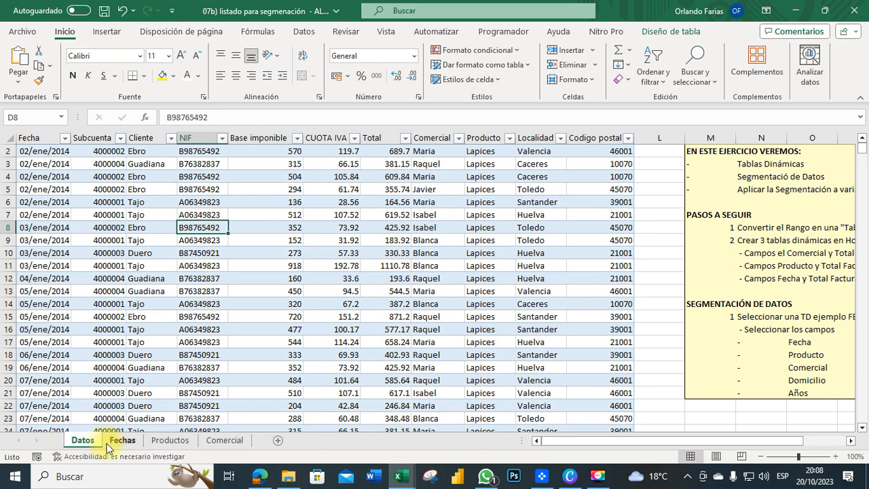
- Add a new sheet after Comercial and name it Segmentación
click(127, 442)
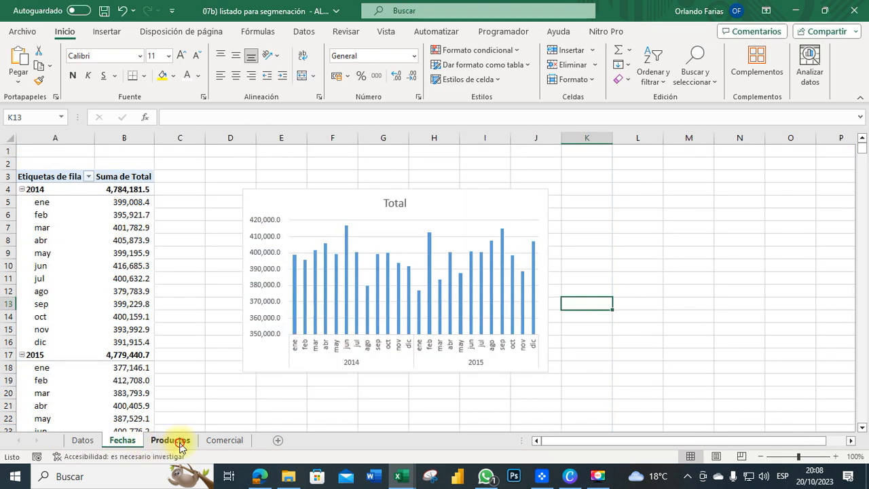
click(173, 440)
click(219, 441)
click(622, 345)
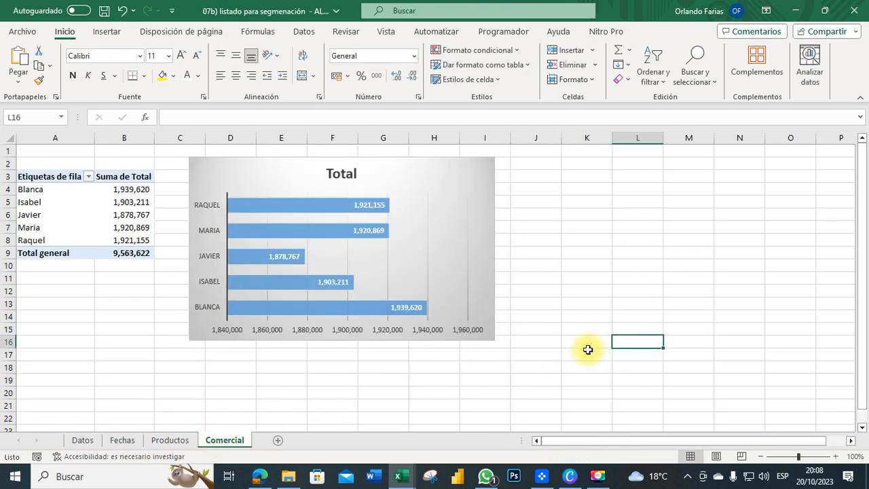
click(278, 440)
double_click(275, 440)
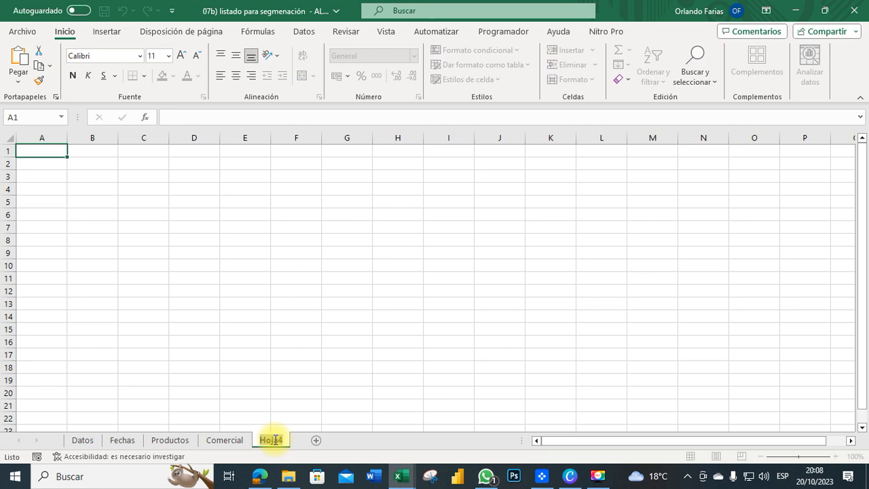
text(Segmenta)
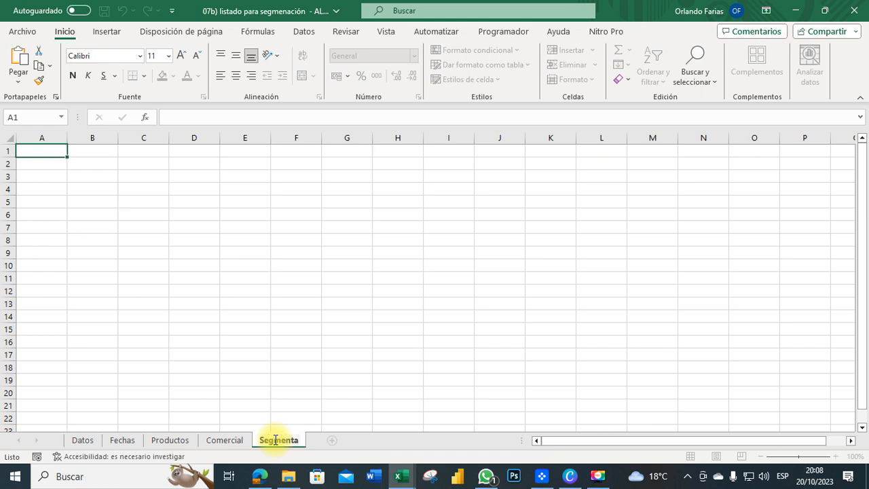
text(ción)
key(Return)
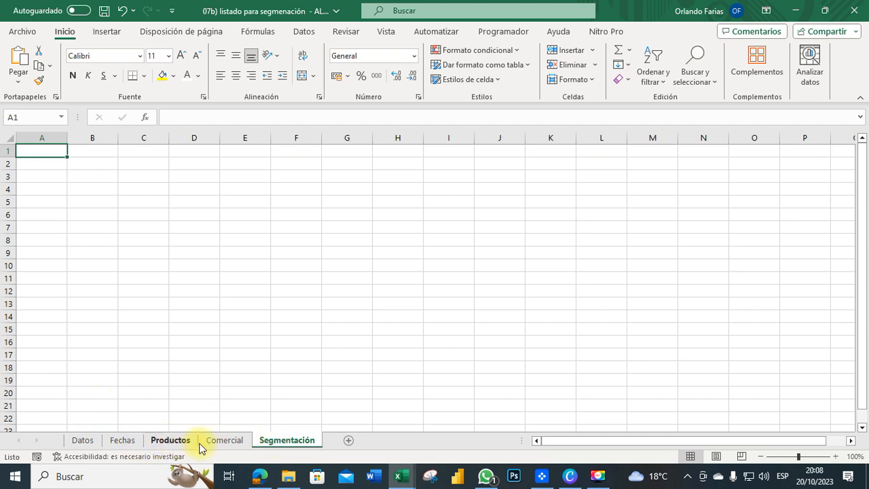
- Copy the bar chart from the Comercial sheet and paste it into the Segmentación sheet
click(224, 441)
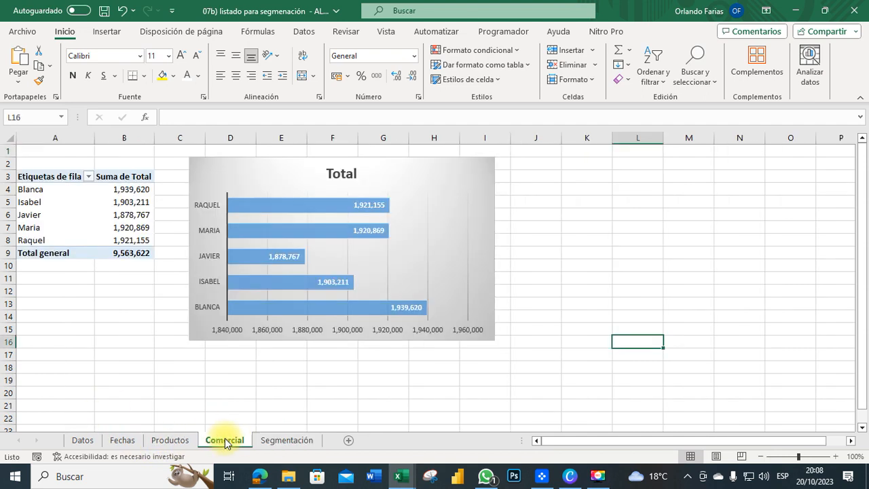
click(246, 191)
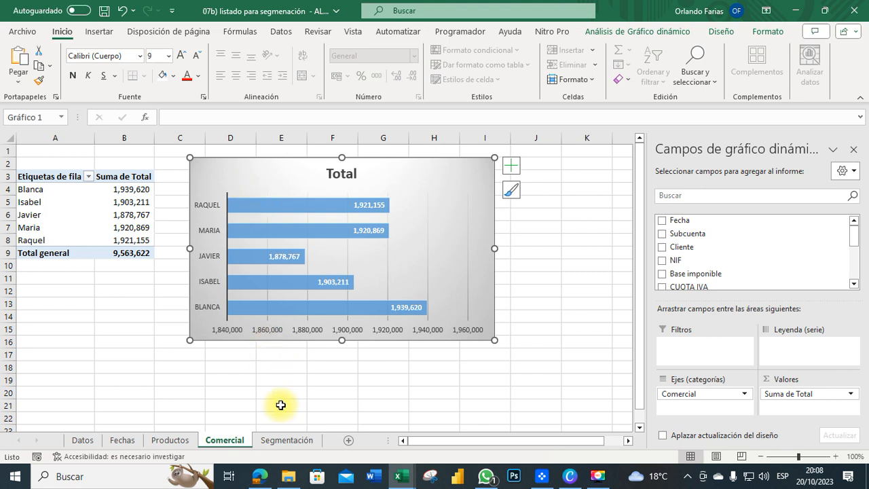
click(284, 441)
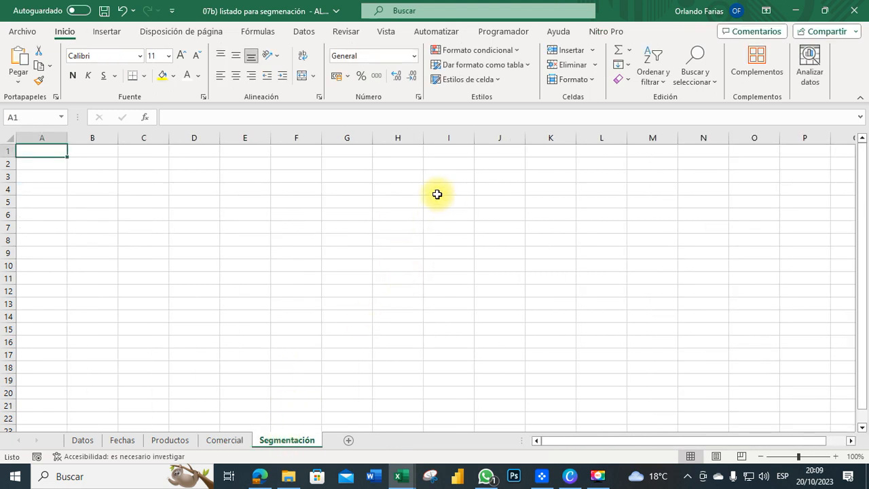
key(ctrl+v)
- Close the chart's field list, then move the bar chart to the sheet's upper edge and shrink it to about columns K to N, rows 1 to 10
click(270, 190)
drag(271, 190, 227, 197)
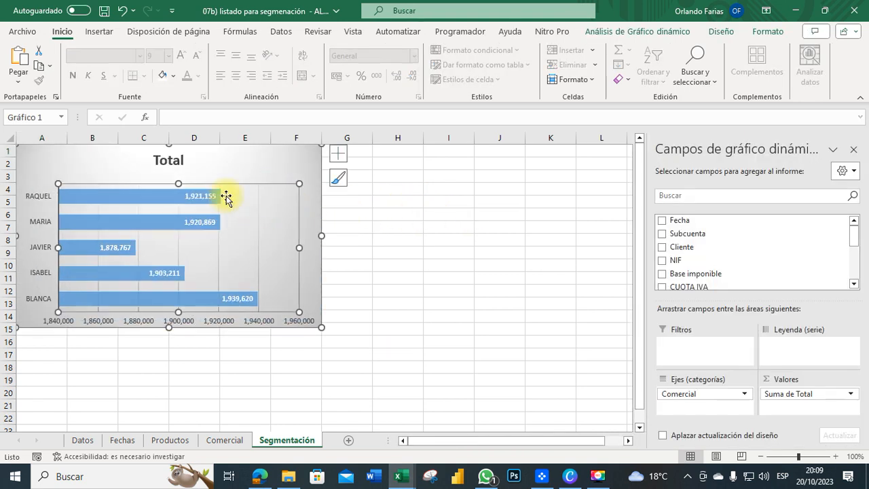
drag(235, 159, 529, 158)
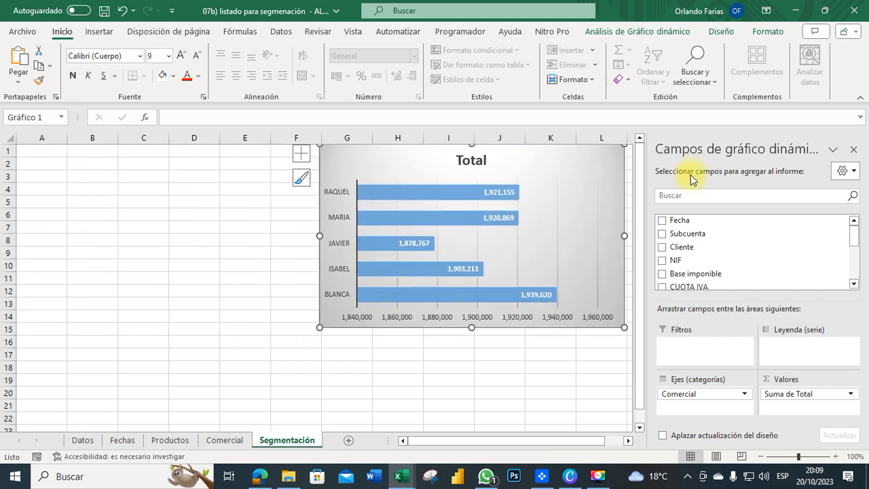
click(854, 151)
drag(598, 163, 799, 163)
drag(790, 164, 817, 163)
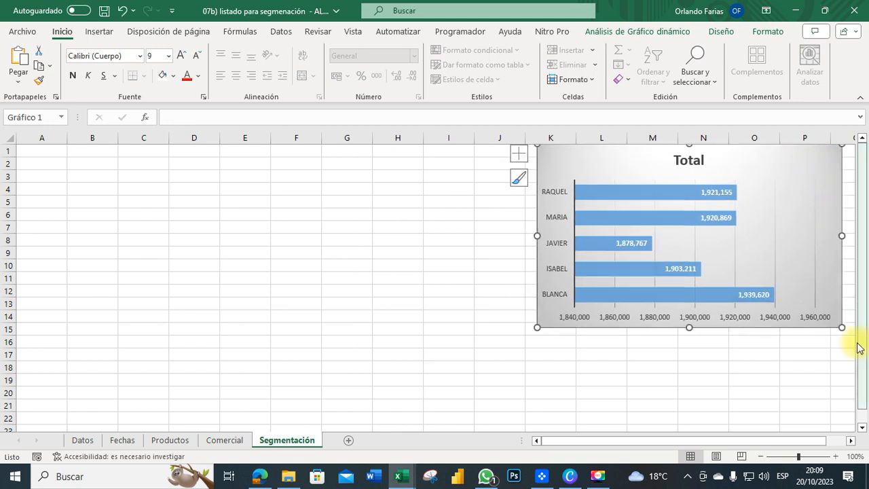
drag(840, 329, 730, 272)
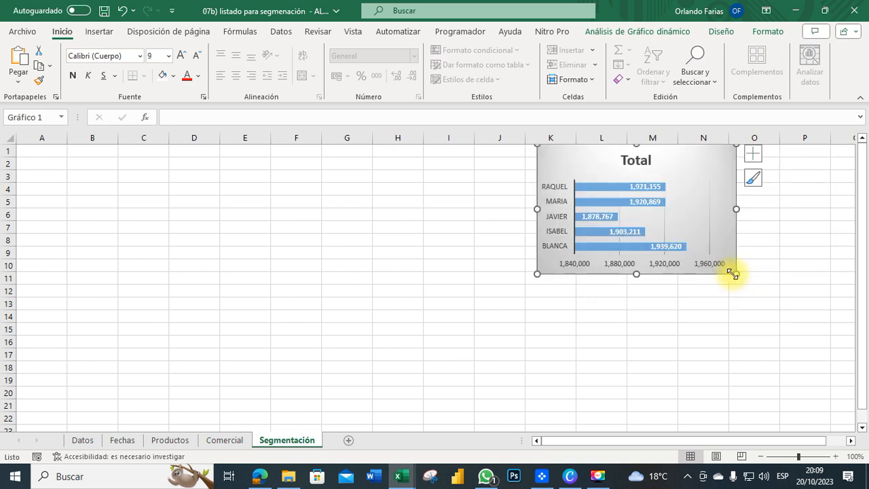
click(782, 269)
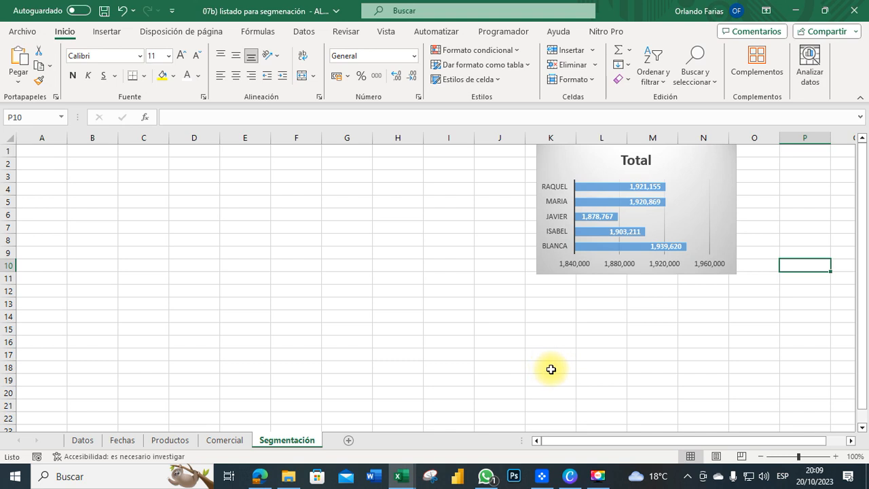
- Change the bar chart's title to Comercial
click(631, 162)
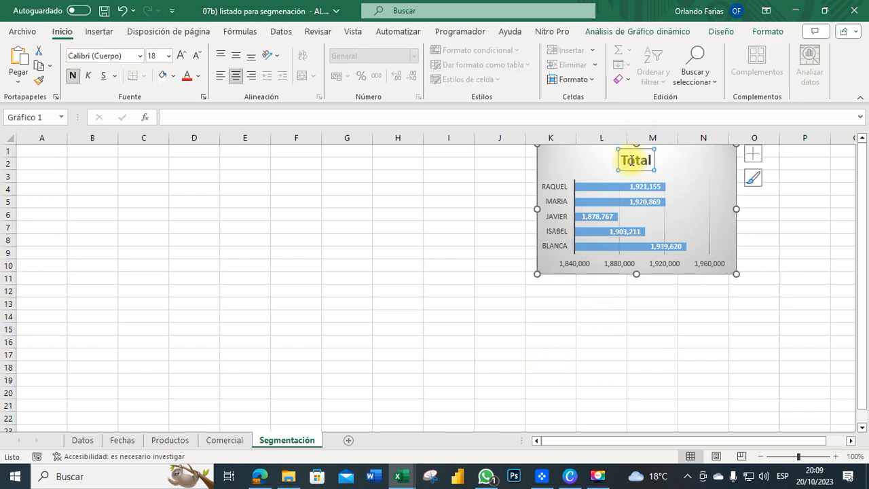
double_click(631, 164)
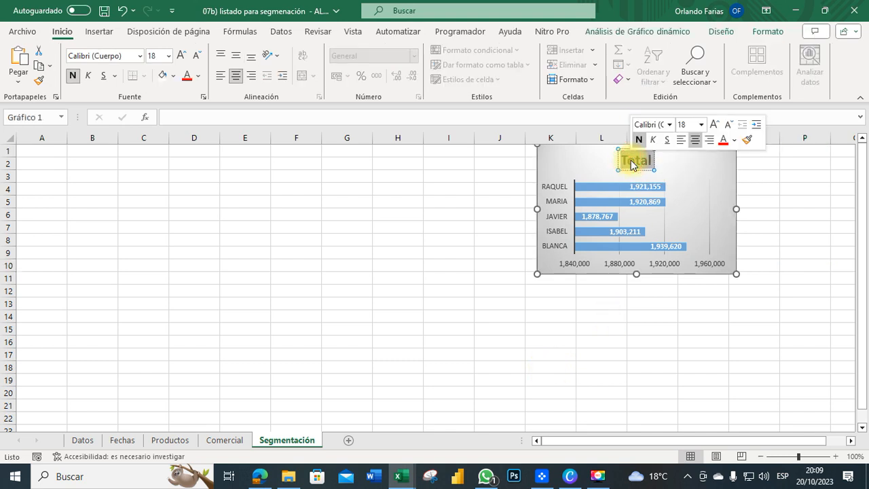
key(Delete)
text(Comercial)
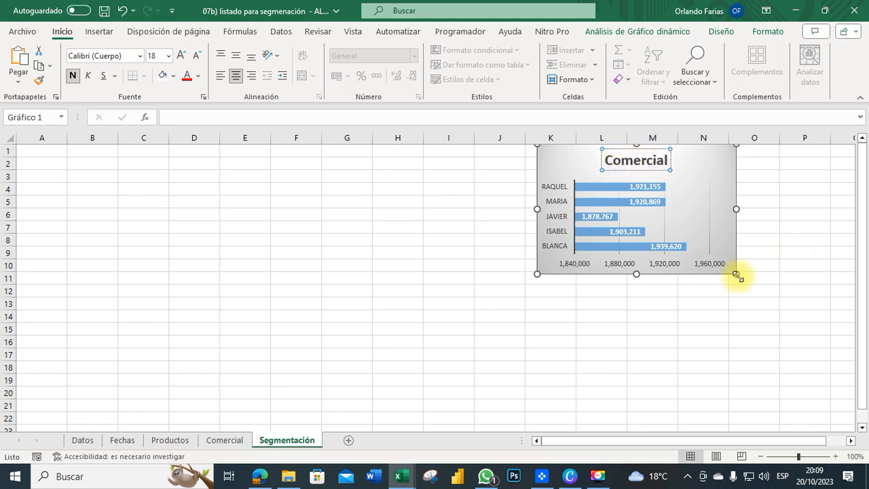
click(631, 302)
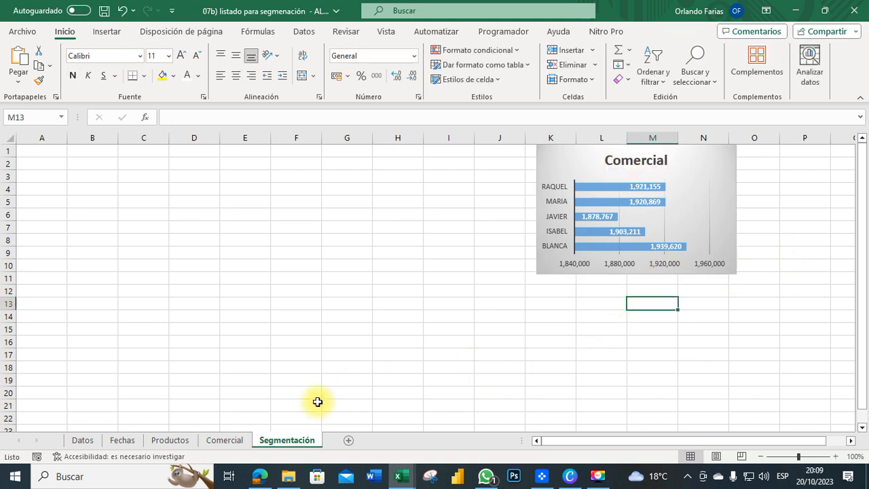
- Copy the 3D pie chart from the Productos sheet and paste it into the Segmentación sheet
click(171, 440)
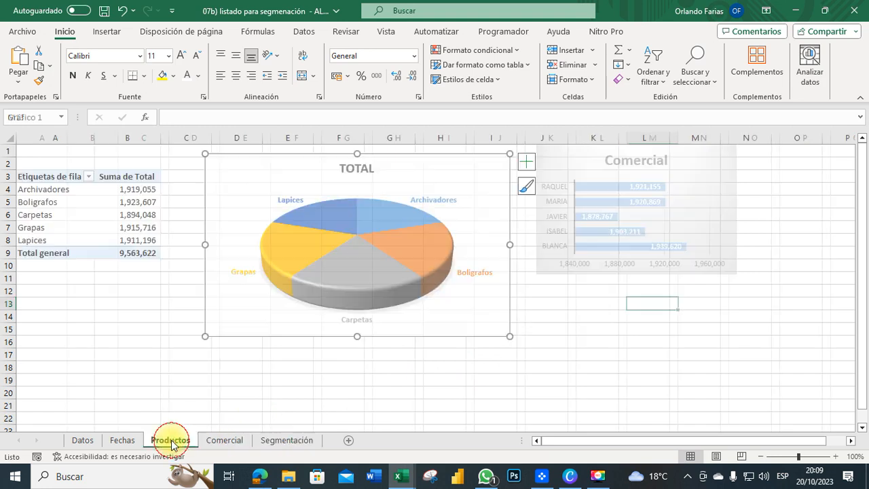
click(224, 166)
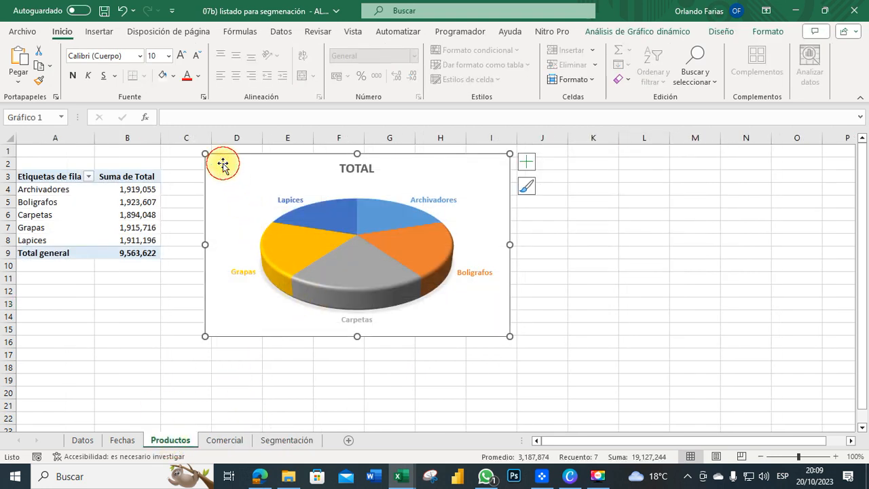
click(283, 440)
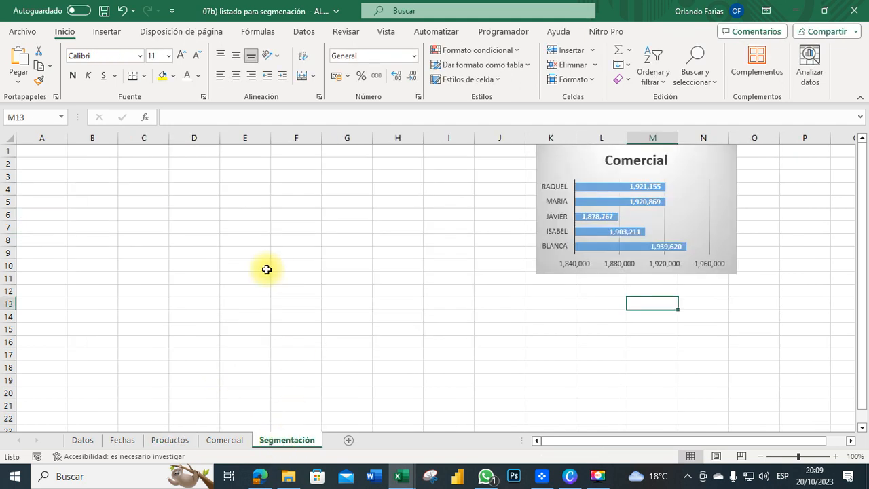
key(ctrl+v)
- Place the pie chart directly before the Comercial chart and shrink it to about columns G to J, rows 1 to 10
drag(694, 311, 296, 153)
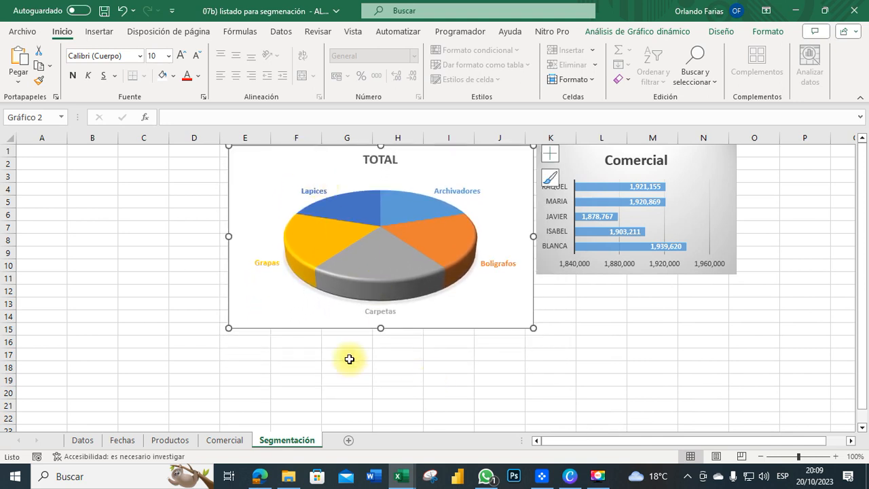
drag(228, 328, 346, 276)
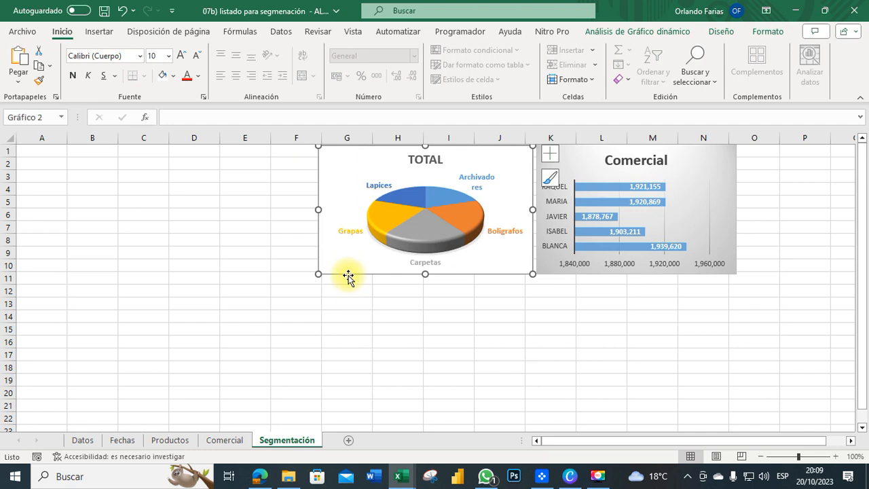
click(496, 331)
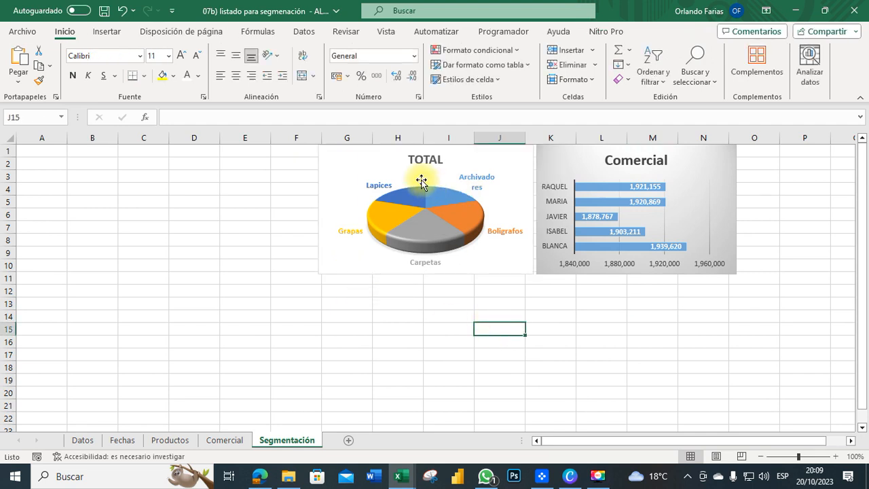
- Change the pie chart's title to PRODUCTOS
click(426, 159)
double_click(425, 160)
key(Delete)
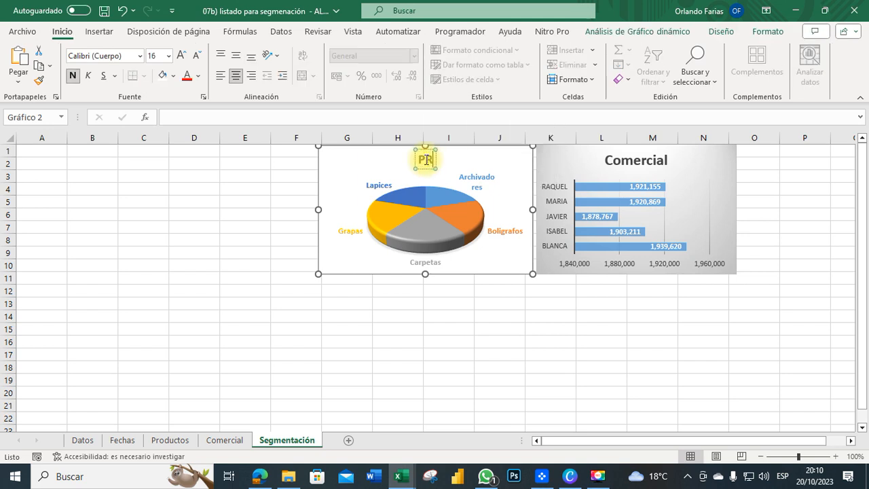
text(PRODU)
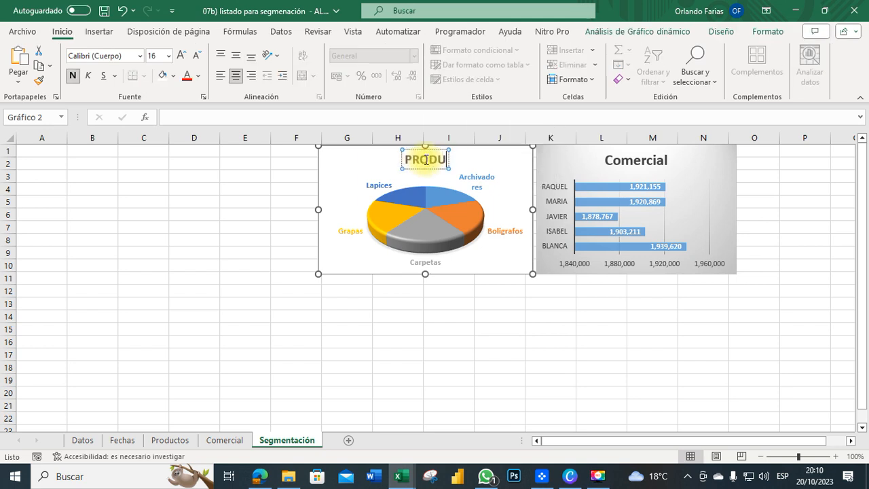
text(CTOS)
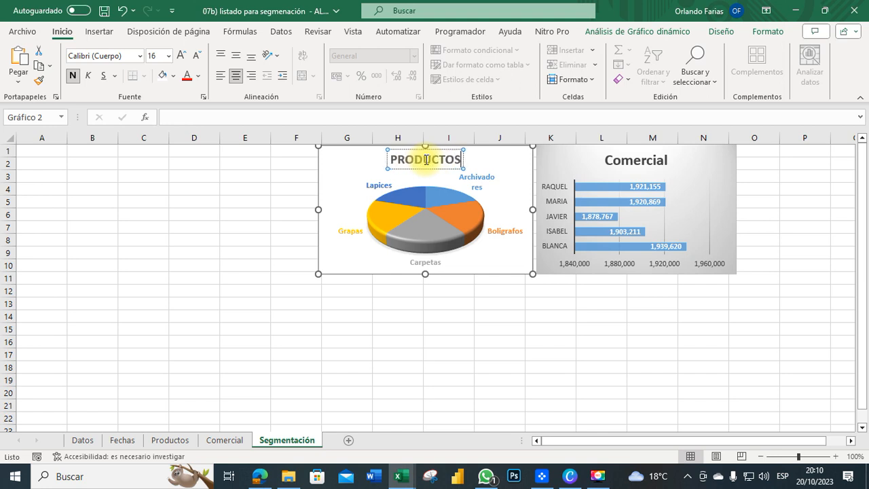
click(471, 319)
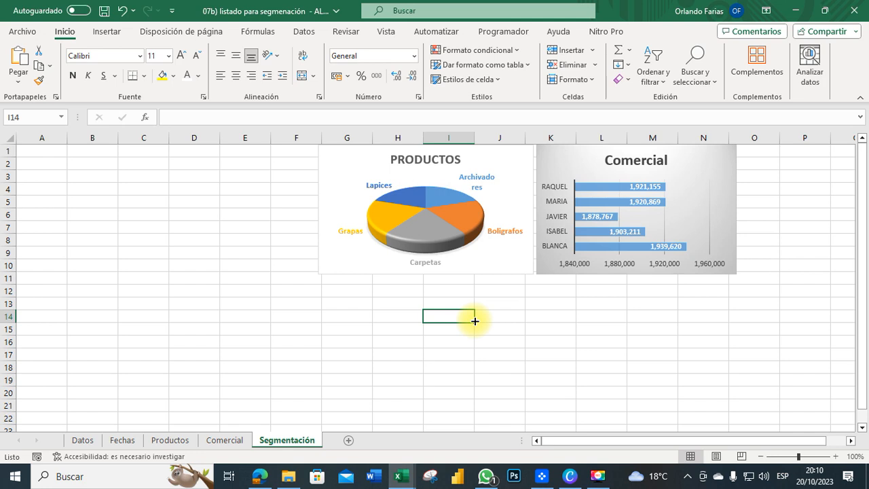
- Copy the column chart from the Fechas sheet into Segmentación and place it below the other two charts, starting at about cell G11
click(122, 440)
click(351, 292)
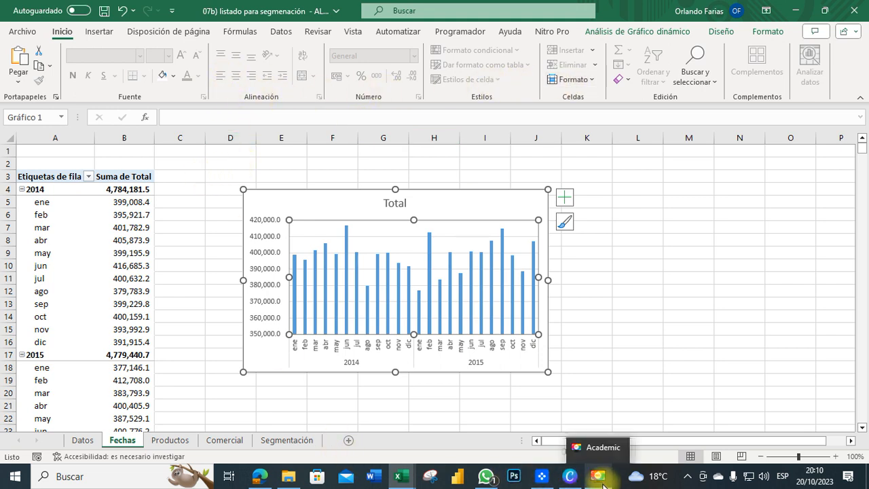
click(288, 439)
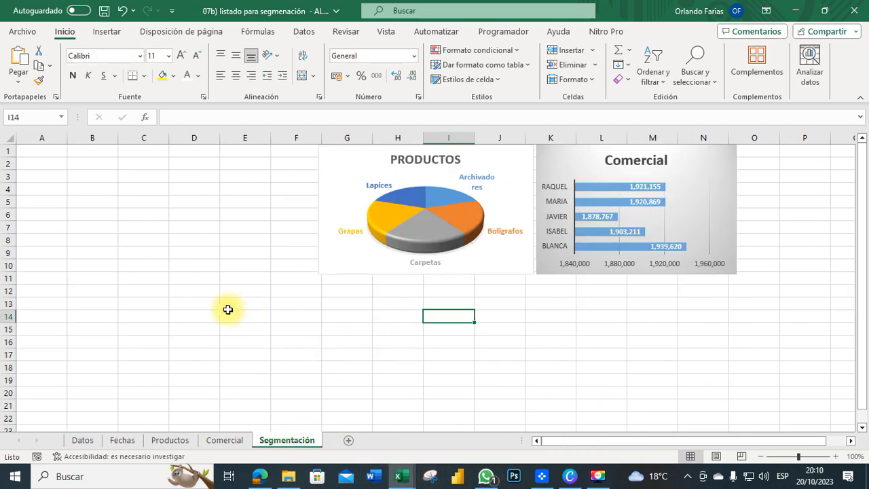
key(ctrl+v)
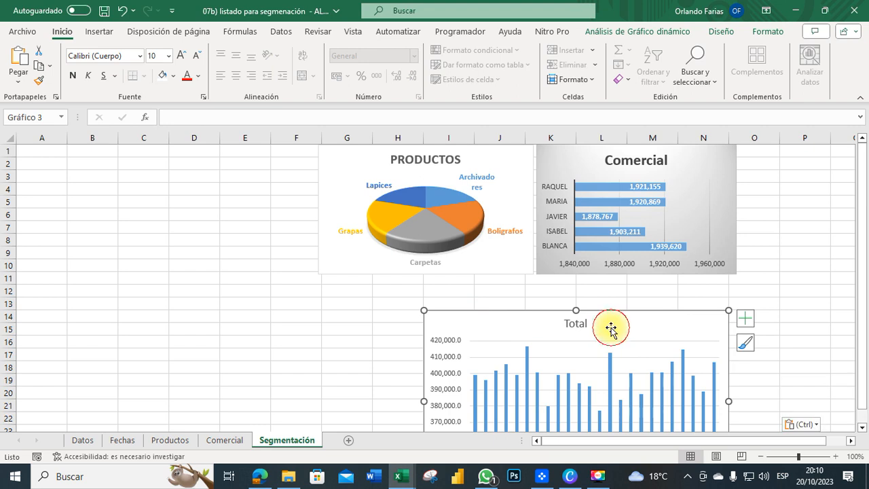
drag(620, 326, 520, 293)
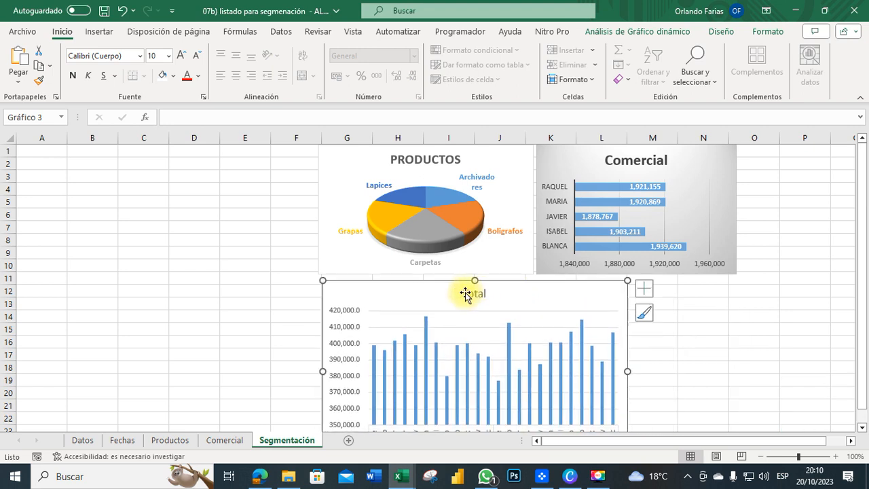
- Delete the Total title from the column chart on the Segmentación sheet
click(473, 293)
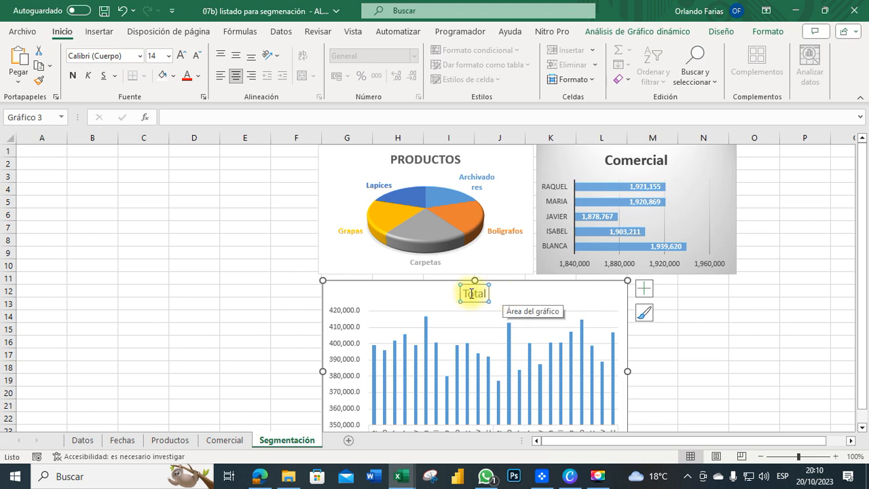
key(Delete)
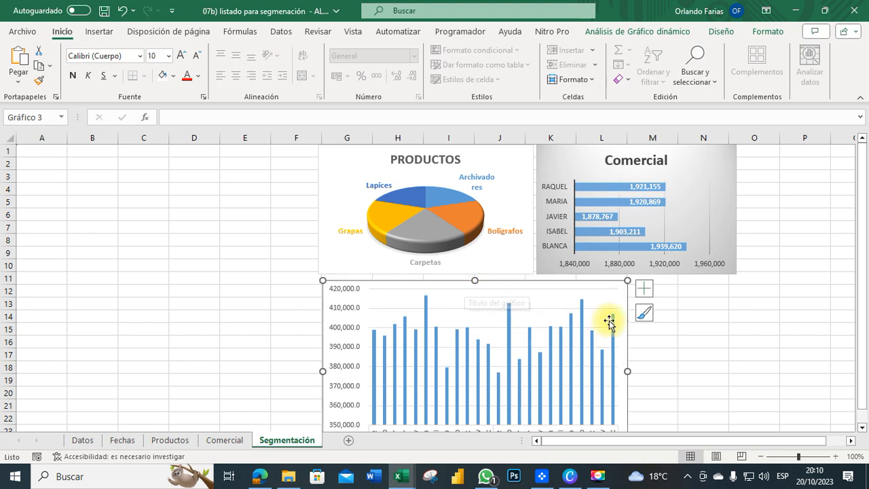
click(716, 343)
- Widen the column chart to span columns G to N, matching the combined width of the two charts above it
scroll(691, 353, down, 2)
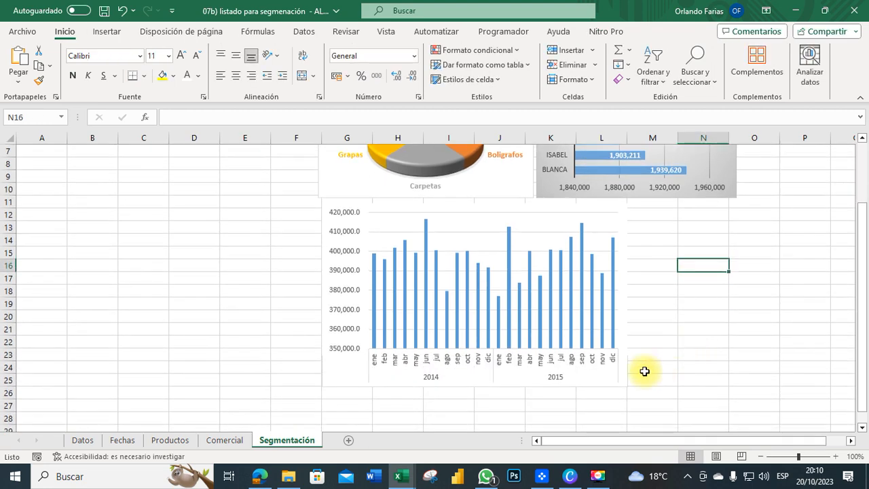
click(529, 332)
drag(630, 294, 736, 285)
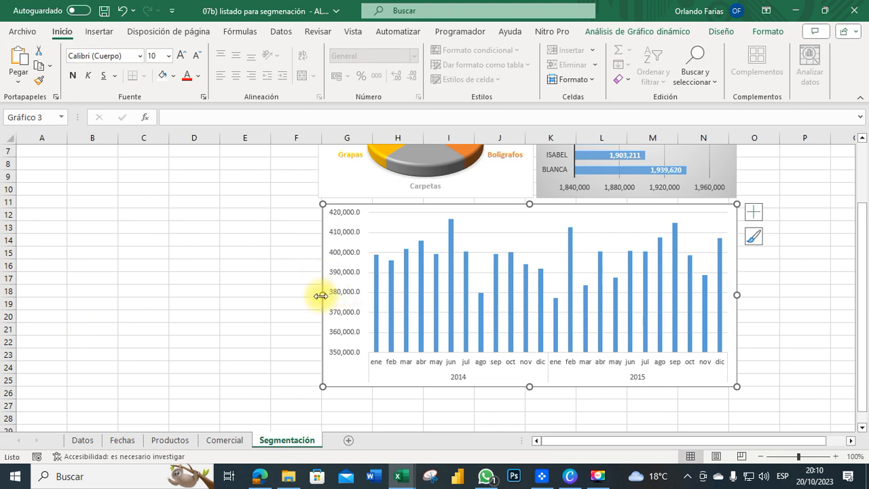
mouse_move(320, 295)
mouse_down()
mouse_move(297, 290)
mouse_move(324, 285)
mouse_move(308, 287)
mouse_move(318, 291)
mouse_up()
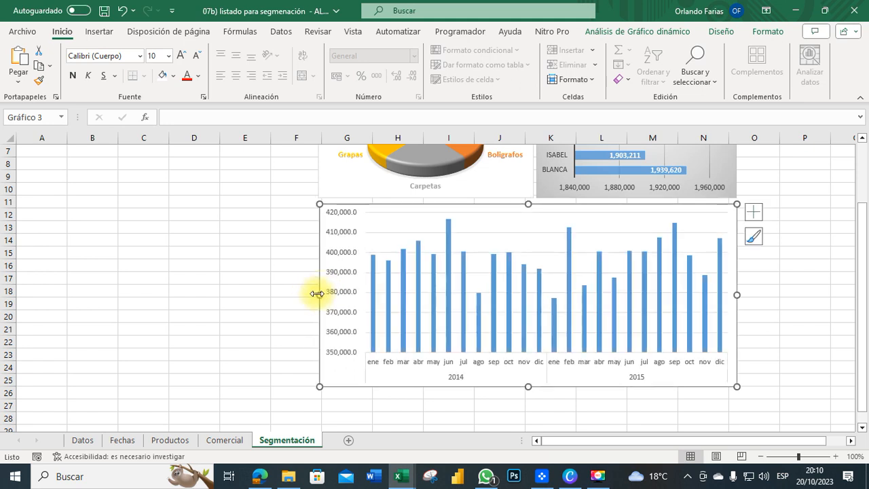
- Nudge the column chart up against the charts above it and shorten it to about rows 11 to 22
key(Up)
key(Up)
key(Up)
key(Up)
key(Up)
scroll(569, 320, up, 2)
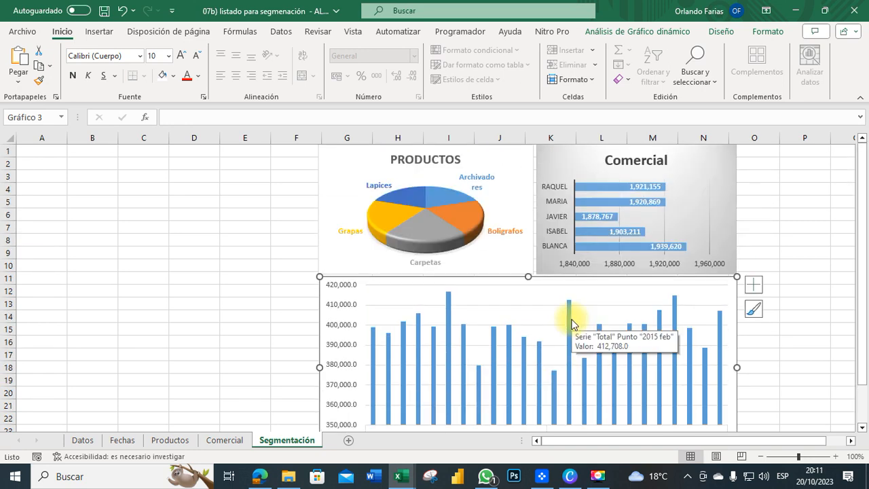
scroll(569, 320, down, 3)
drag(530, 346, 524, 278)
scroll(502, 343, up, 3)
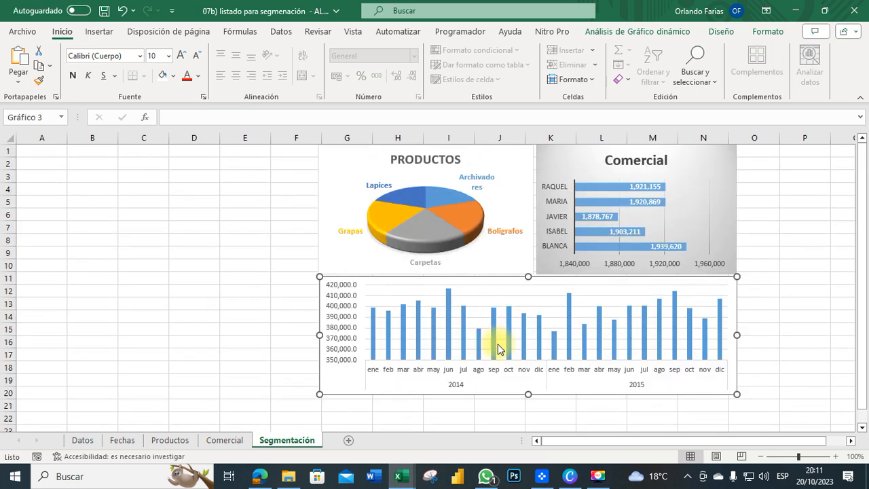
drag(527, 393, 530, 423)
click(803, 231)
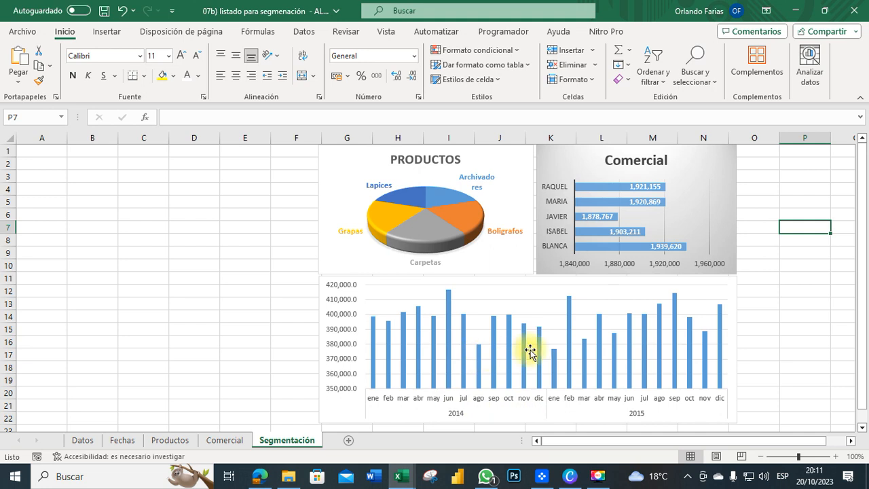
- Insert slicers for Comercial, Producto, Localidad, Meses (Fecha) and Años (Fecha) from the column chart
click(513, 296)
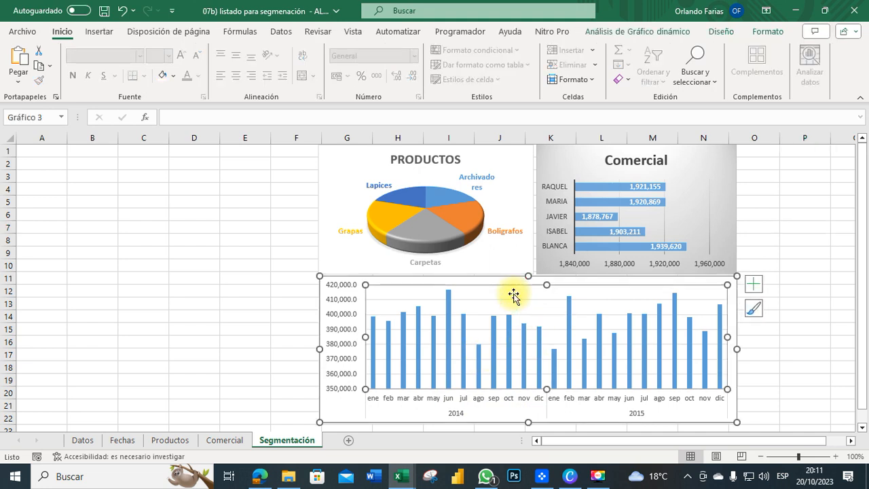
click(638, 32)
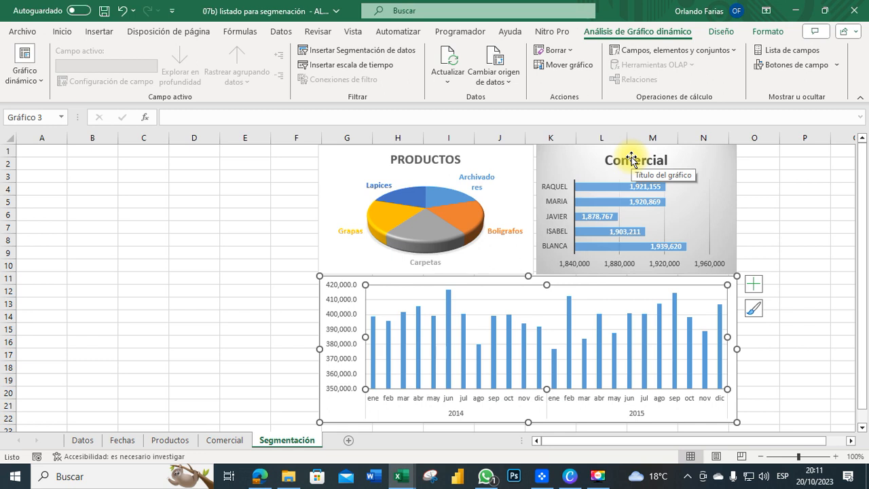
click(367, 52)
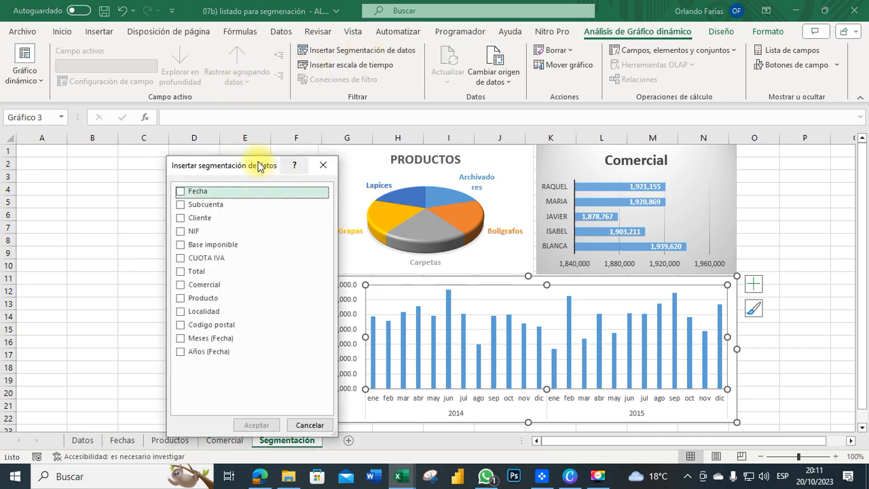
drag(241, 168, 301, 101)
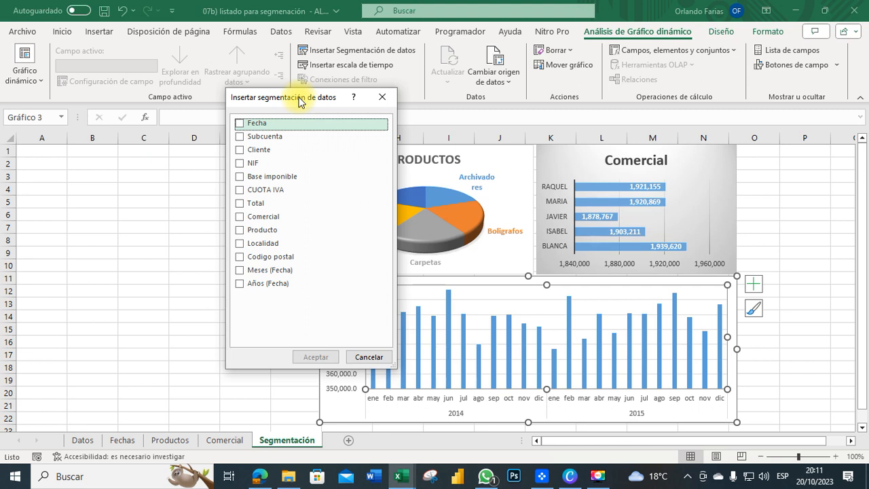
click(240, 270)
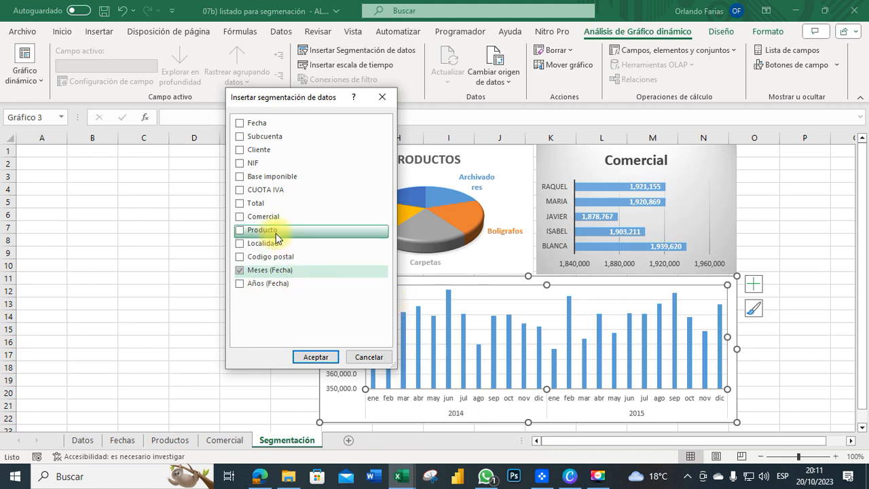
click(240, 230)
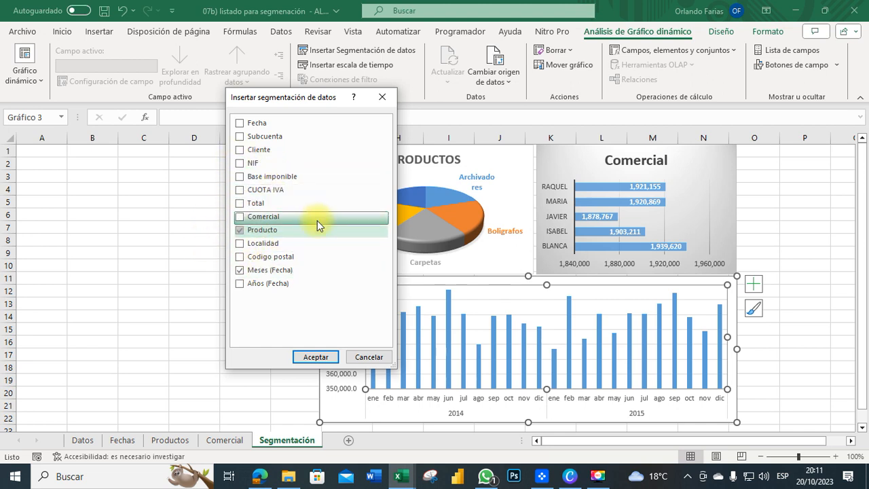
click(240, 217)
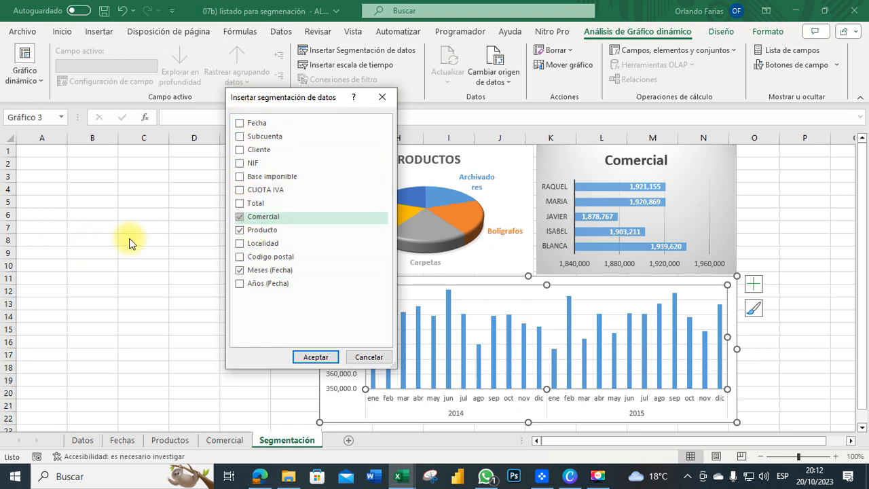
click(244, 247)
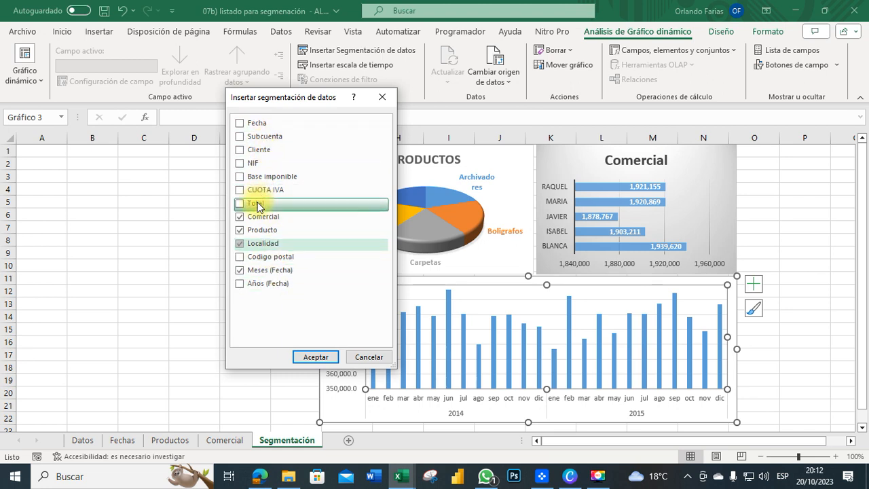
click(240, 287)
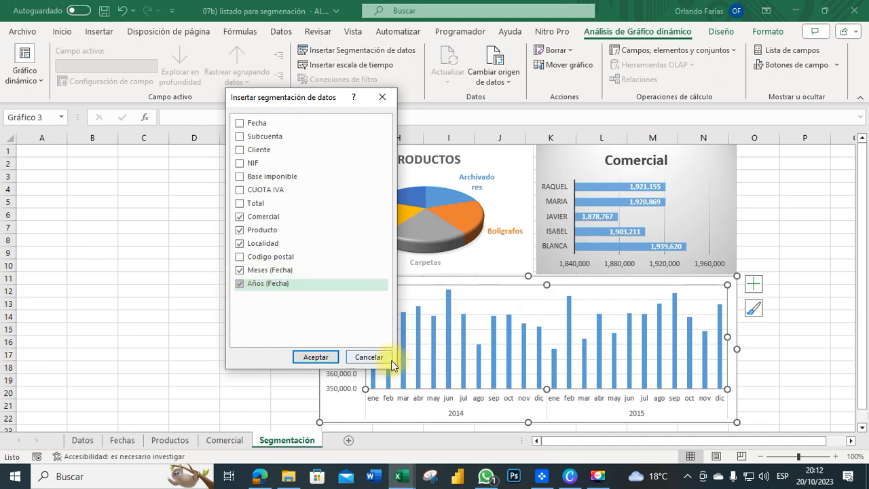
click(324, 361)
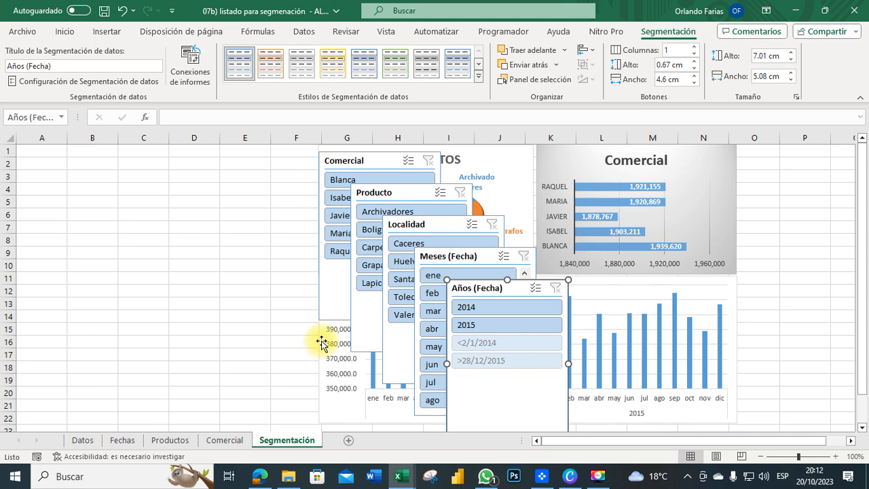
- Place the Comercial and Producto slicers side by side over columns A to E and shorten both to about row 10
drag(387, 157, 85, 155)
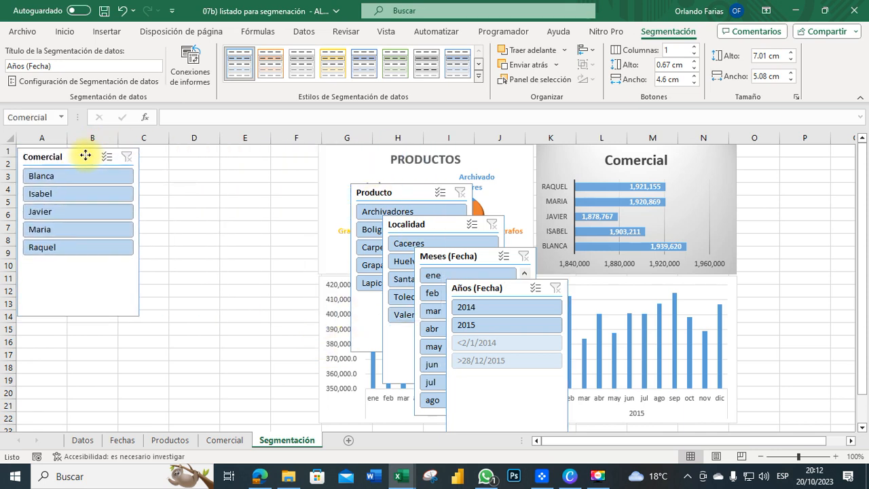
drag(415, 190, 205, 153)
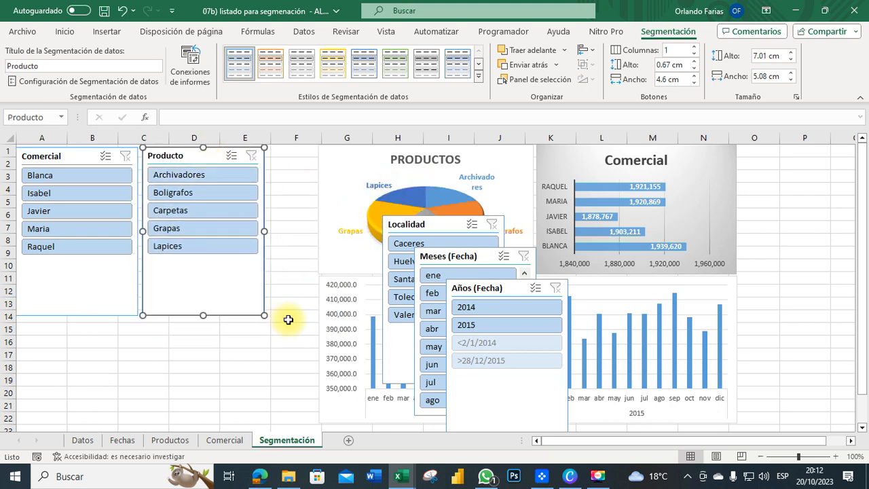
drag(203, 317, 203, 258)
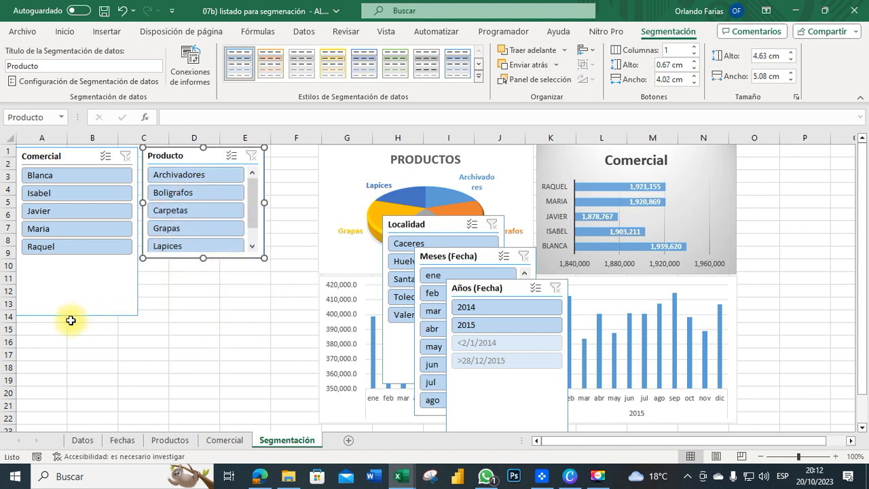
click(62, 306)
drag(75, 313, 83, 262)
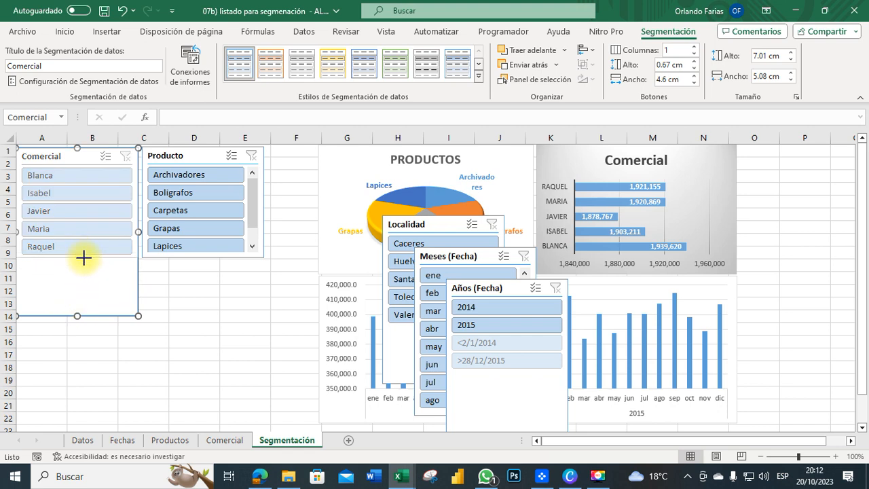
drag(83, 257, 83, 258)
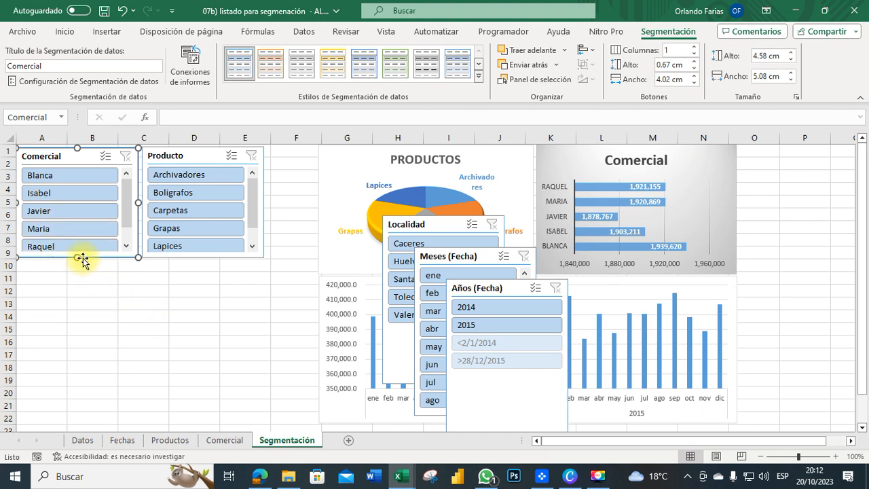
drag(78, 258, 85, 266)
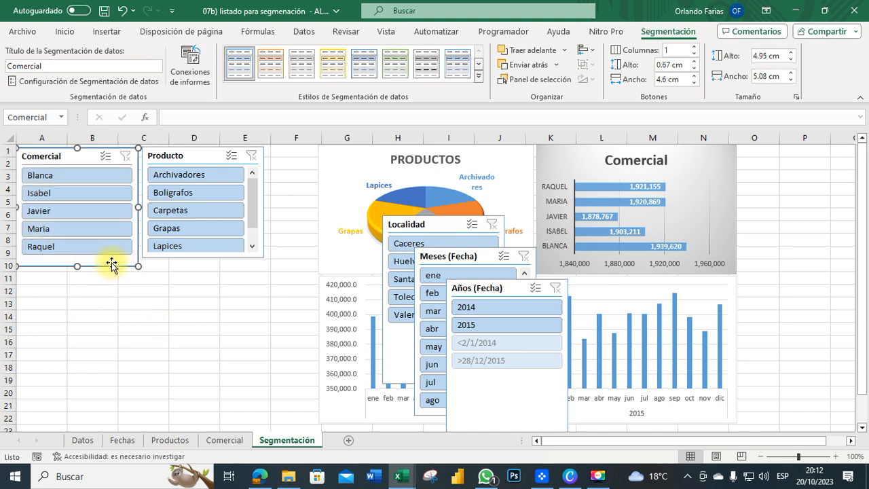
click(205, 256)
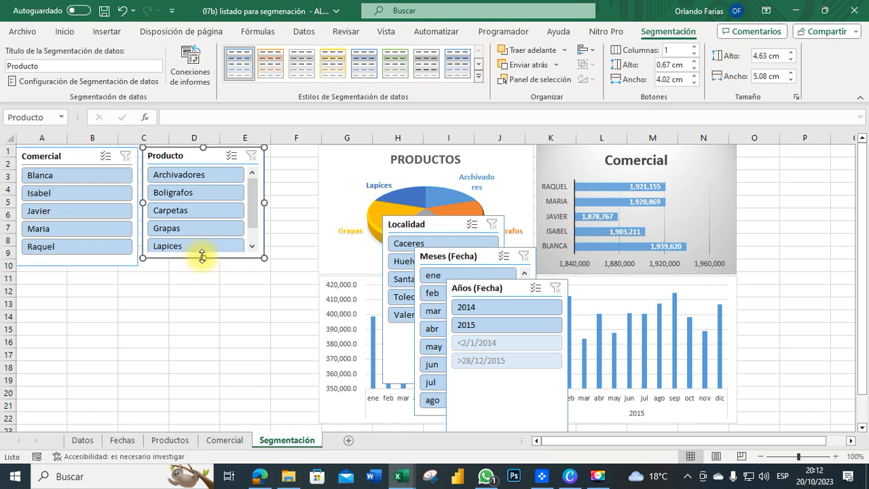
drag(202, 257, 202, 265)
click(205, 332)
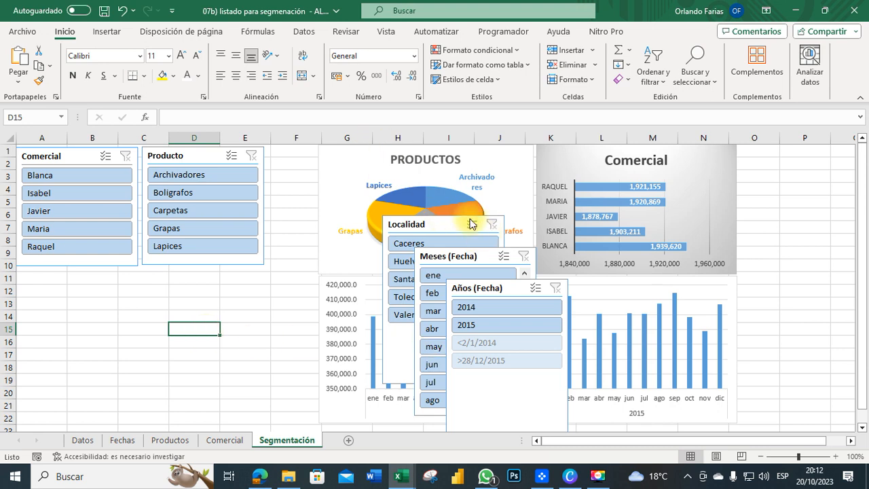
- Place the Localidad slicer directly below the Comercial slicer and shorten it to about rows 11 to 19
click(447, 219)
drag(447, 219, 79, 273)
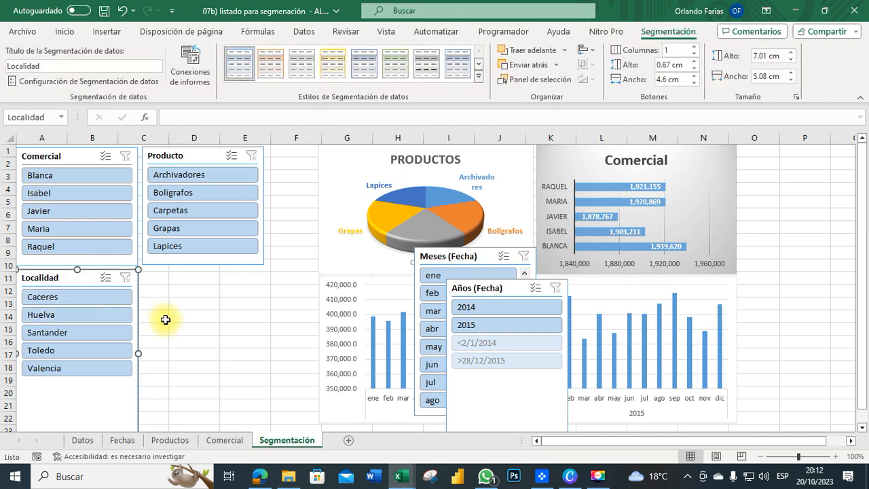
mouse_move(76, 269)
mouse_down()
mouse_move(85, 339)
mouse_move(92, 294)
mouse_move(84, 269)
mouse_move(83, 278)
mouse_up()
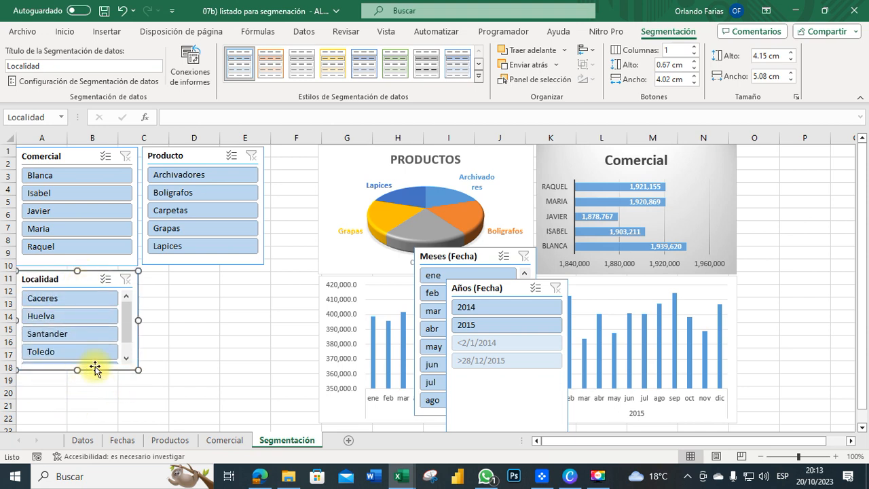
drag(79, 368, 79, 389)
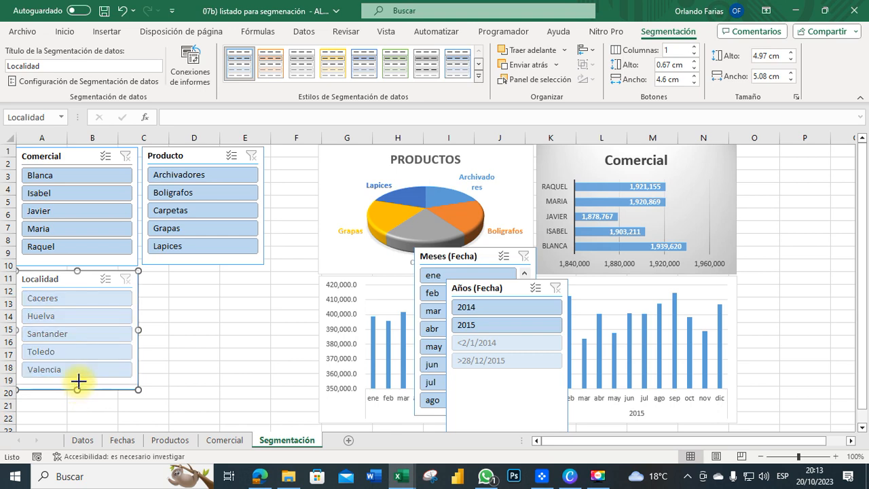
click(180, 365)
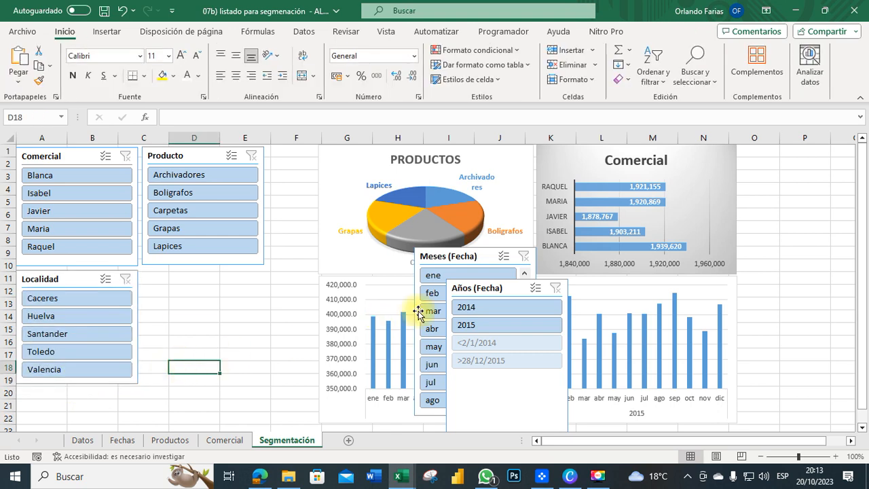
- Place the Años (Fecha) slicer directly below the Producto slicer and set it to hide items that contain no data
drag(499, 288, 200, 284)
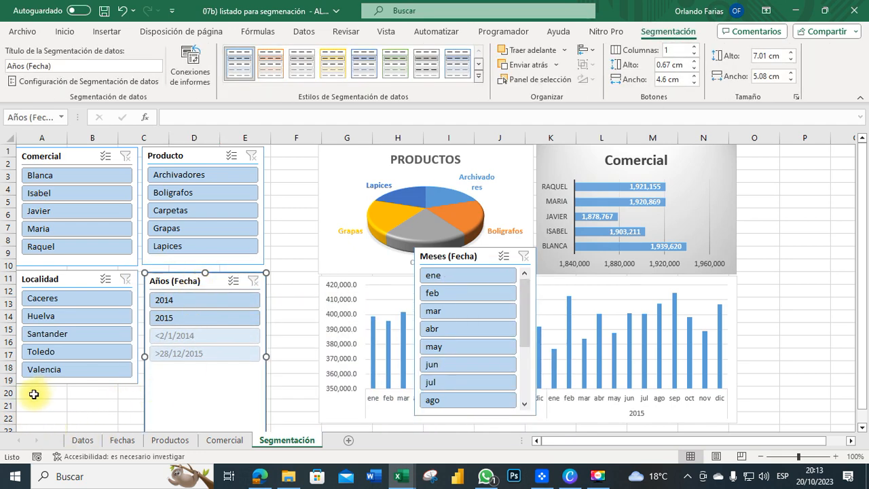
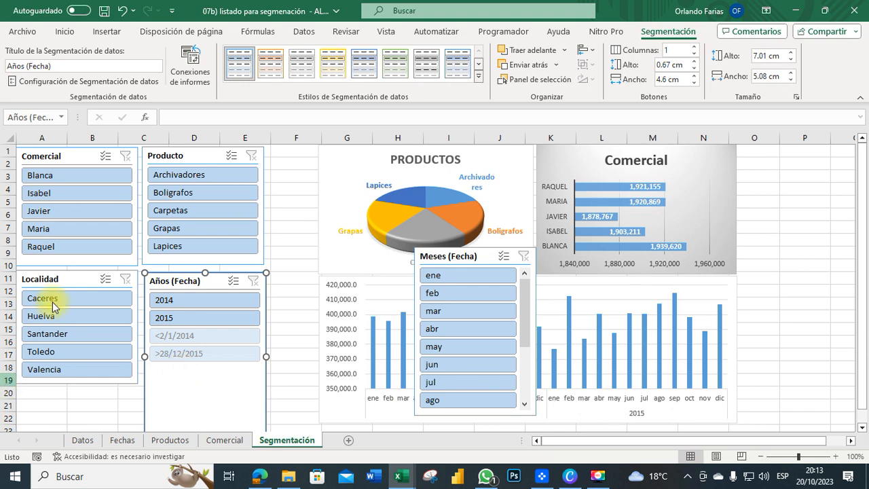
right_click(178, 283)
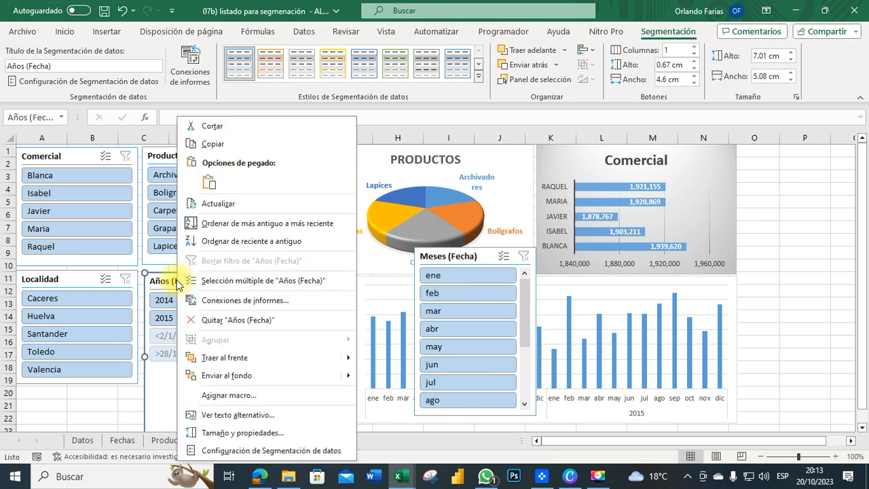
click(252, 451)
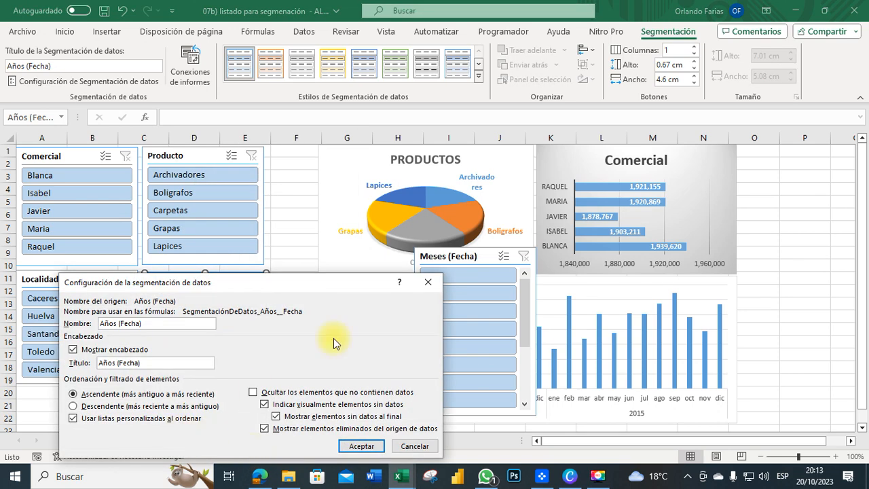
drag(310, 283, 417, 124)
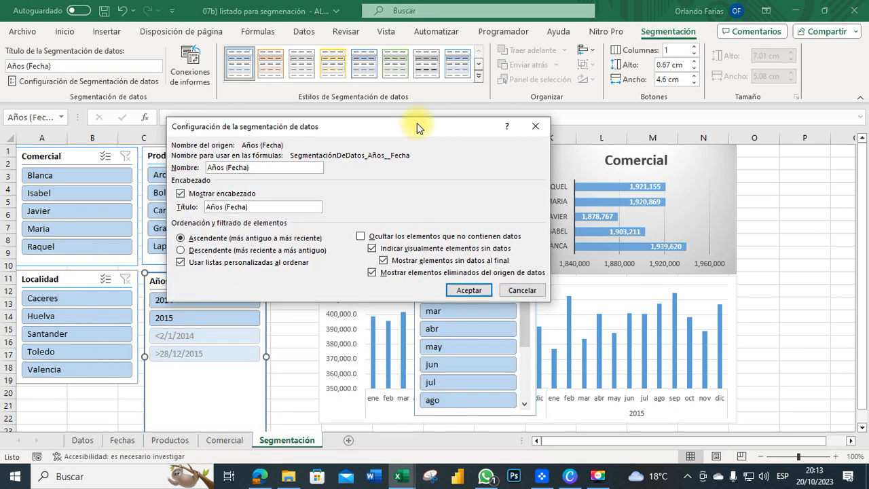
click(361, 237)
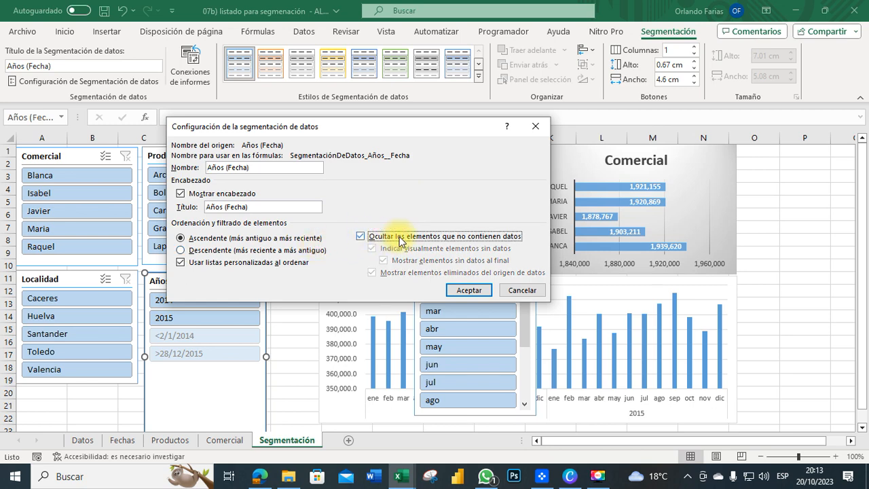
click(465, 292)
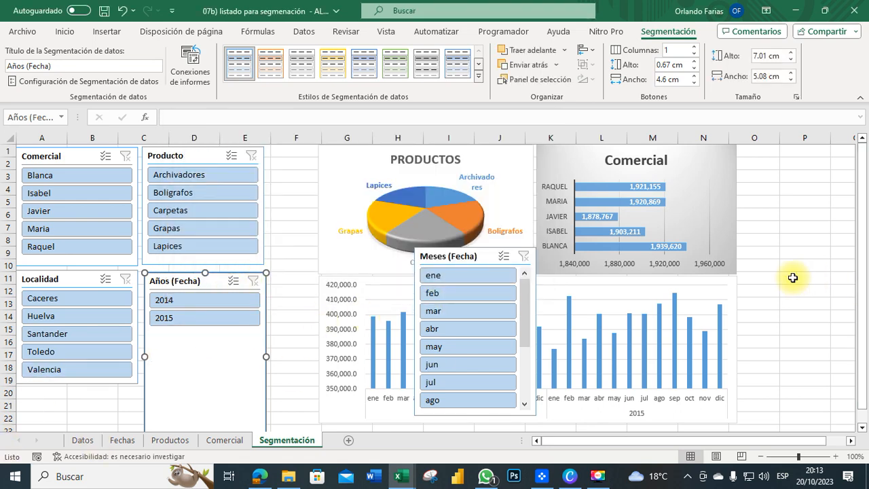
- Shorten the Años (Fecha) slicer to about rows 11 to 15 so that it just fits its two year buttons
scroll(865, 286, down, 1)
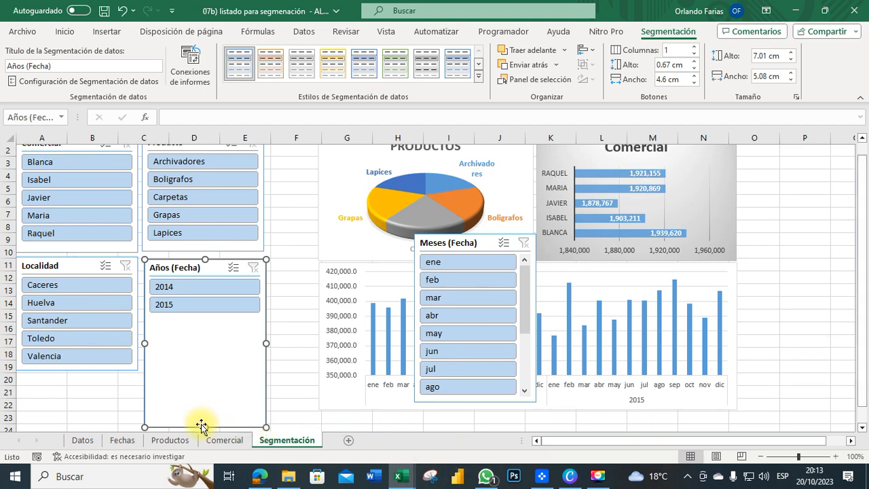
drag(207, 427, 200, 320)
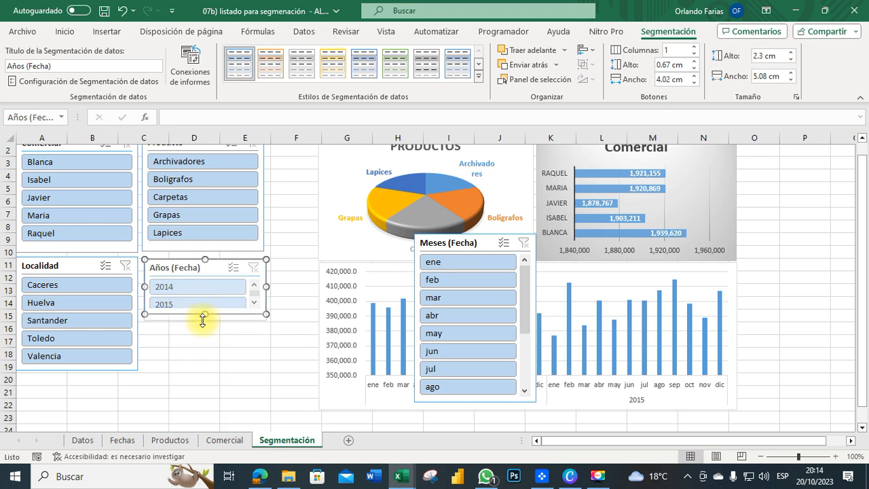
click(240, 353)
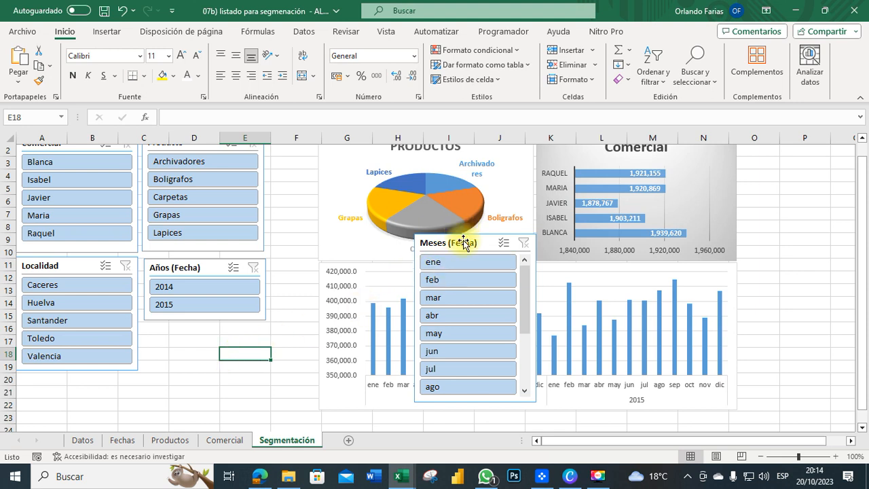
- Check the end of the Meses (Fecha) slicer's list and set that slicer to hide items that contain no data
drag(527, 297, 513, 373)
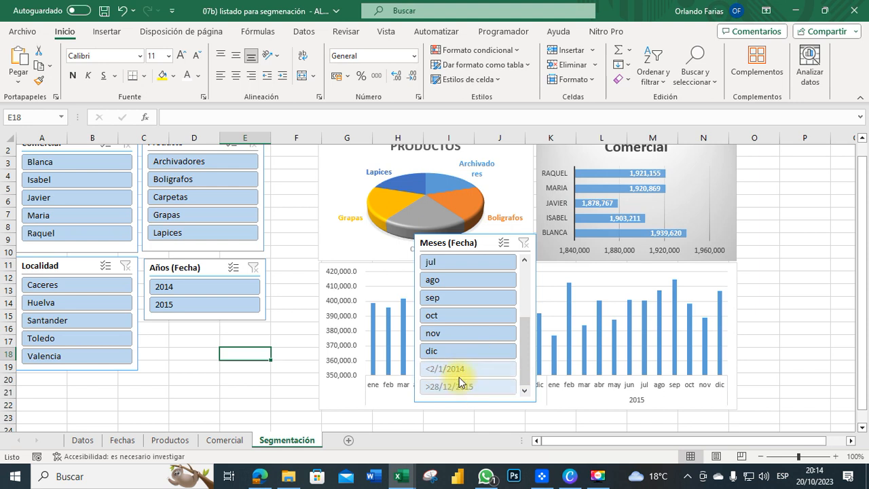
drag(455, 253, 425, 280)
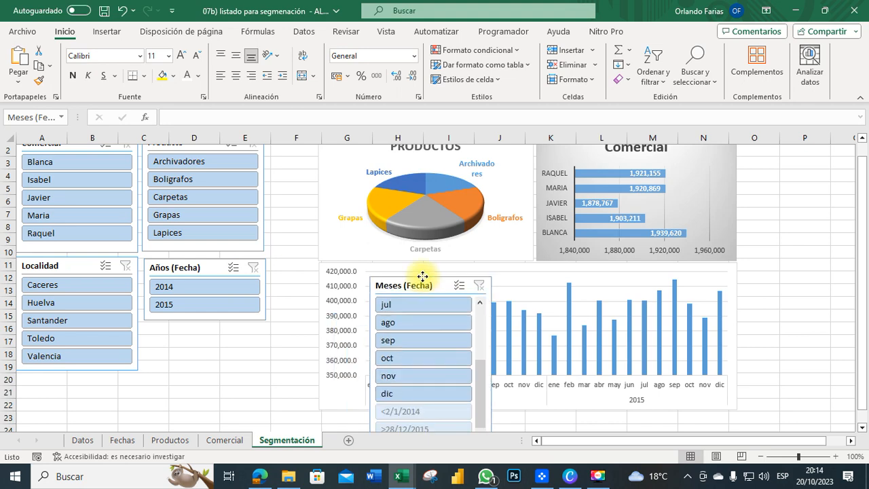
right_click(430, 282)
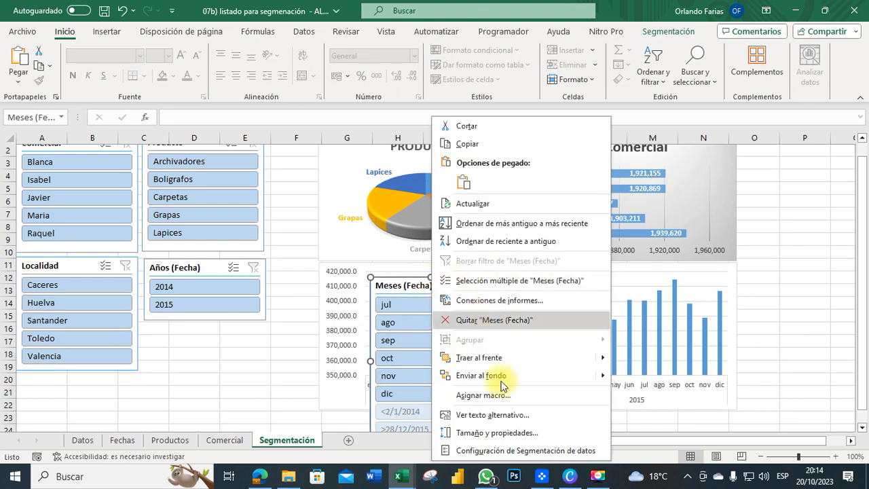
click(508, 450)
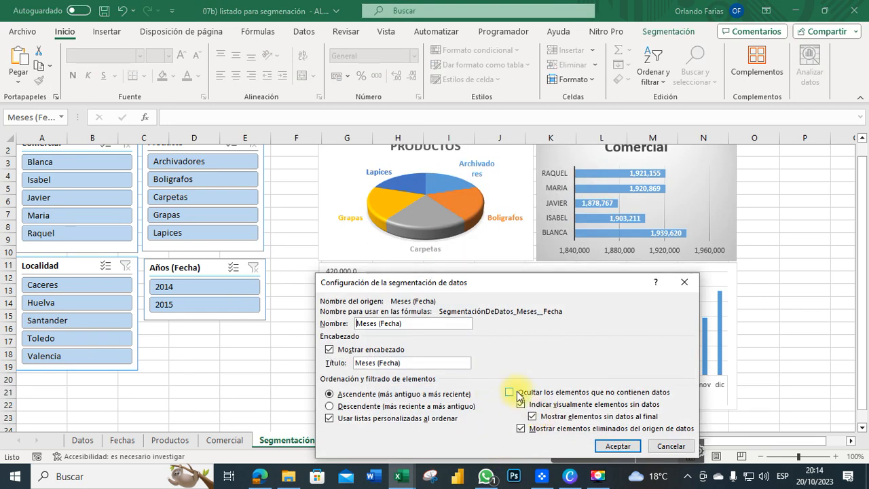
click(510, 393)
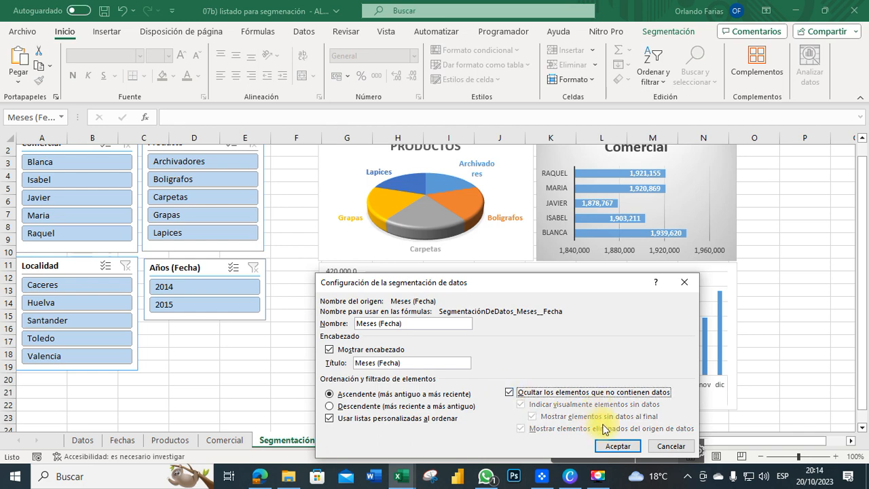
click(617, 446)
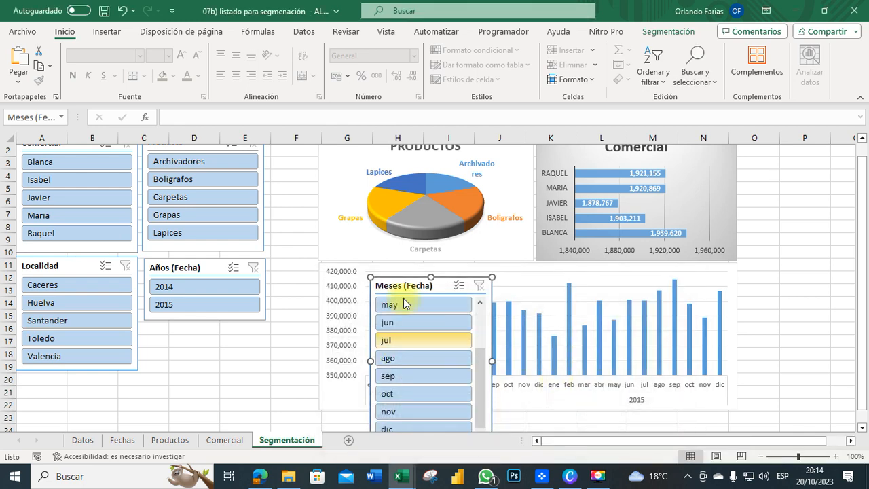
- Move the Meses (Fecha) slicer off the charts and place it directly below the Años (Fecha) slicer
drag(439, 288, 811, 178)
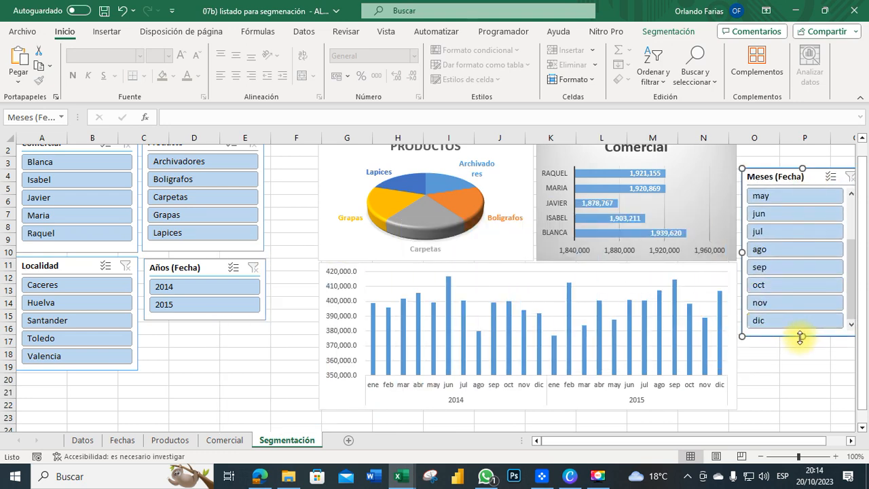
mouse_move(800, 337)
mouse_down()
mouse_move(800, 366)
mouse_move(803, 338)
mouse_up()
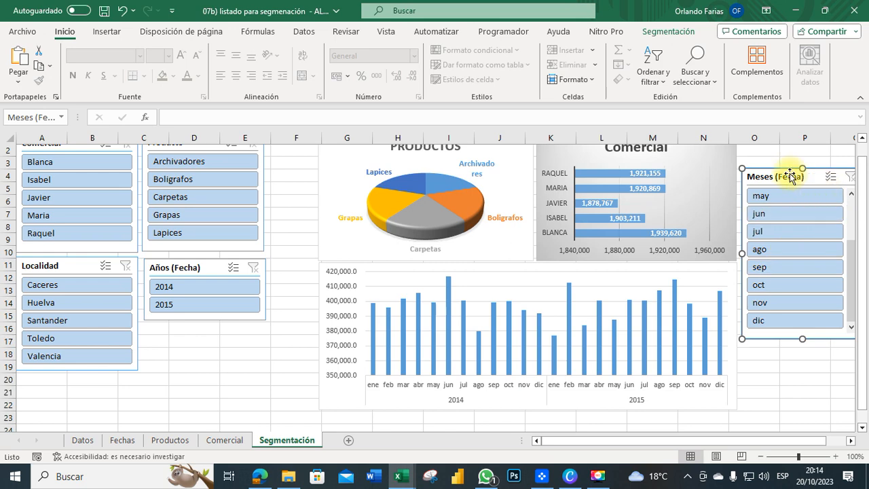
drag(803, 175, 198, 330)
drag(859, 229, 866, 291)
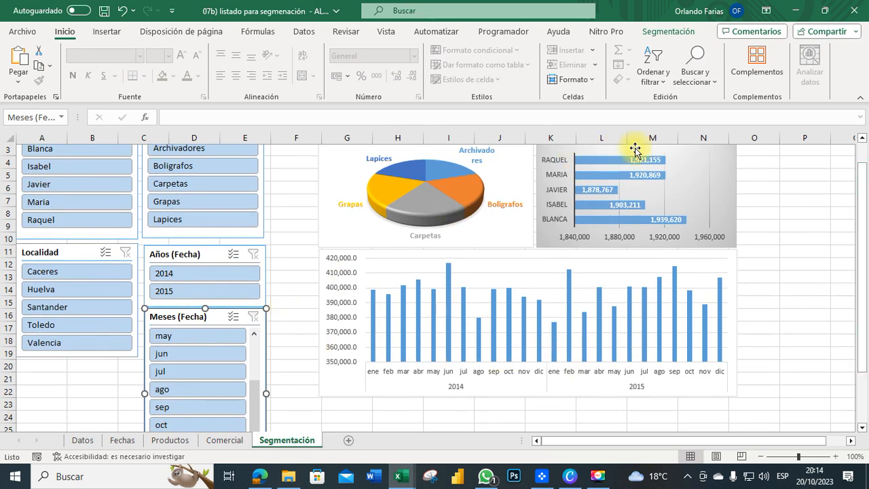
- Arrange the Meses (Fecha) slicer's buttons in 3 columns and shorten the slicer to about 4 cm high
click(668, 32)
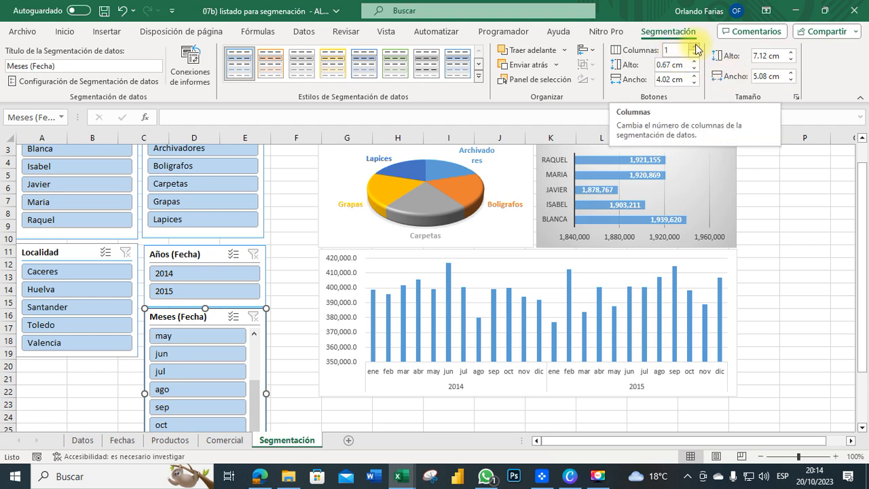
click(696, 47)
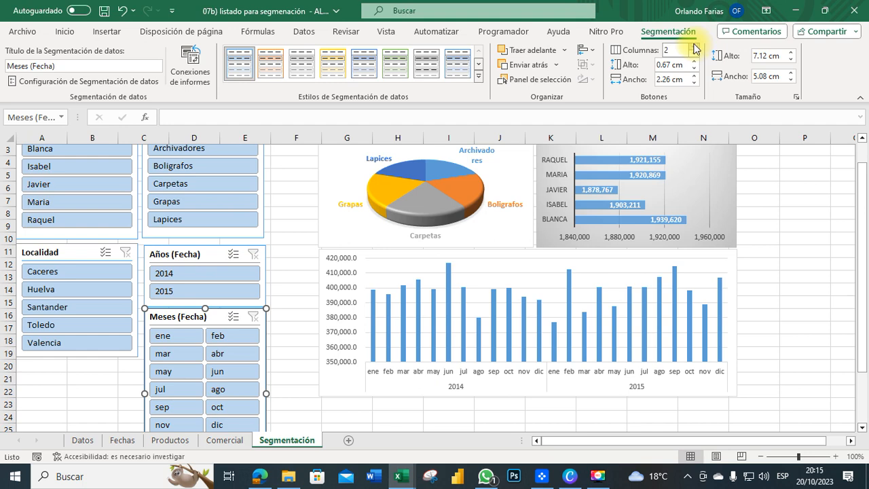
click(696, 47)
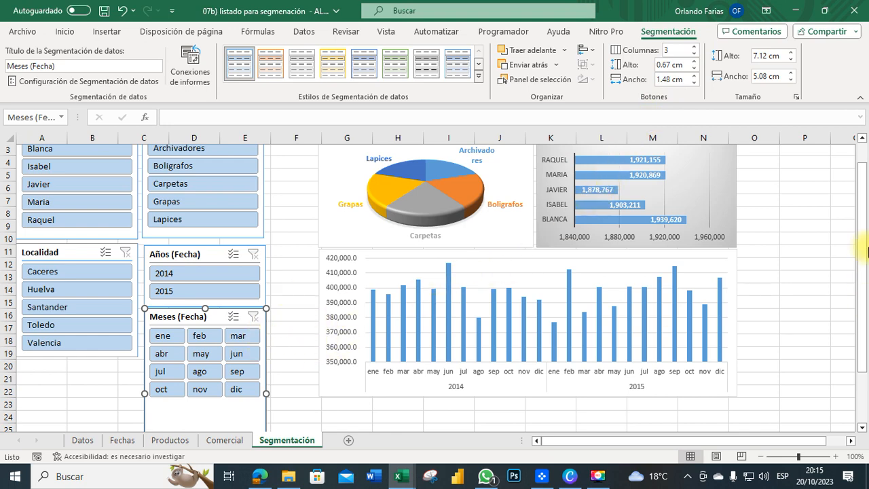
drag(861, 215, 860, 248)
drag(205, 428, 204, 355)
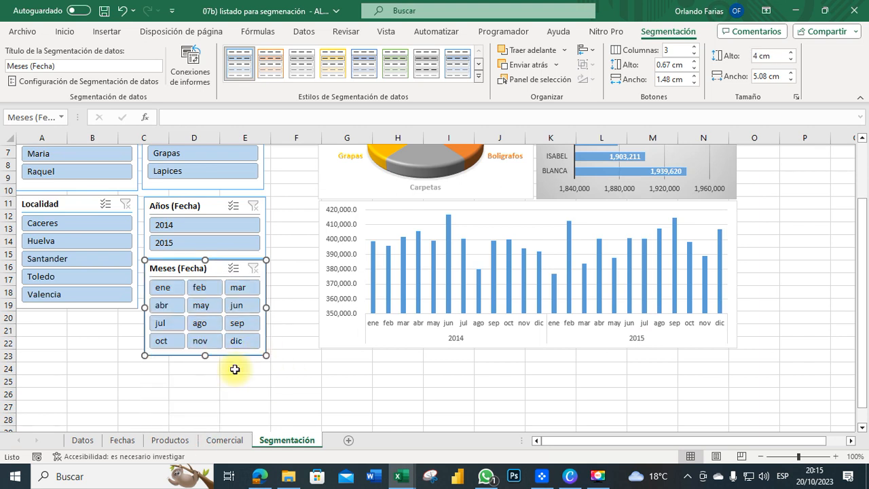
click(185, 407)
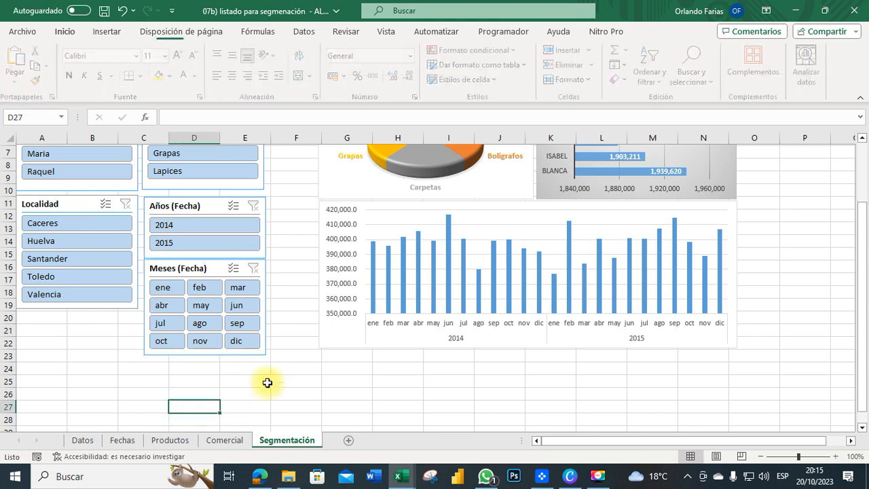
- Nudge the Años (Fecha) and Localidad slicers up so their top edges line up just below the Producto and Comercial slicers
click(306, 267)
scroll(285, 253, up, 1)
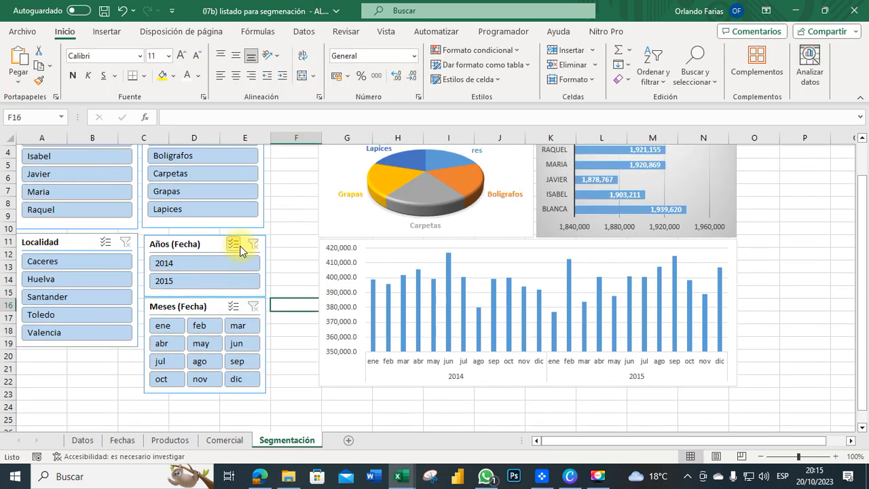
click(203, 238)
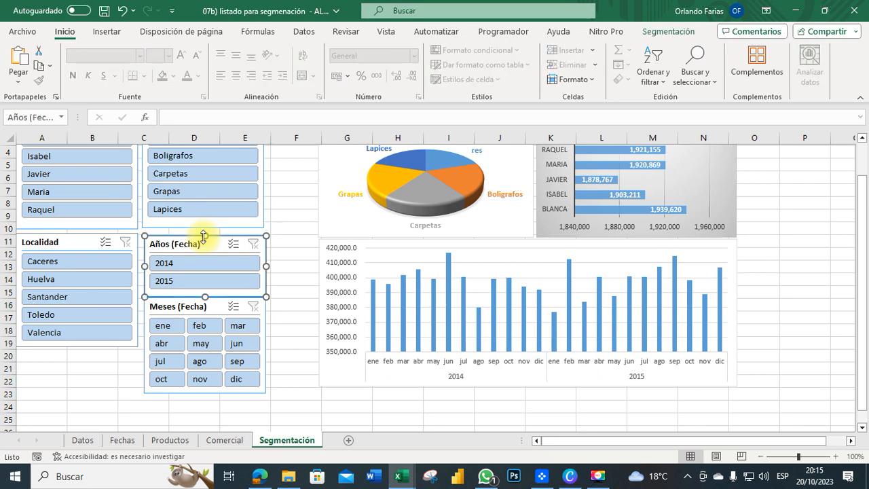
drag(203, 236, 204, 232)
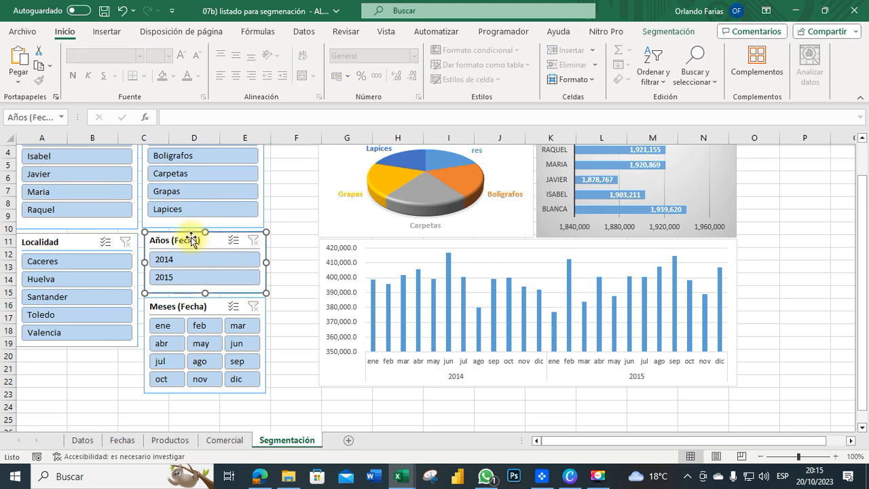
click(78, 241)
drag(76, 242, 76, 241)
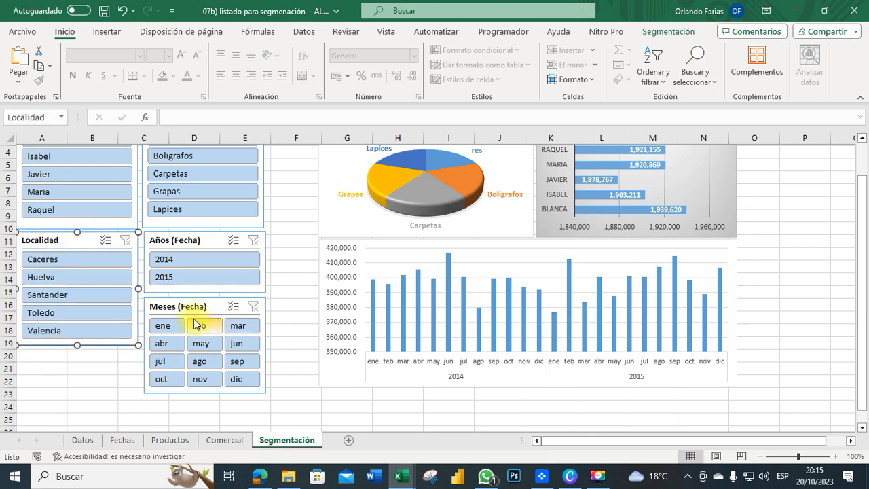
- Nudge the Años (Fecha) and Meses (Fecha) slicers into line with the Producto slicer's side edges, with Meses close below Años
click(214, 240)
drag(214, 239, 212, 239)
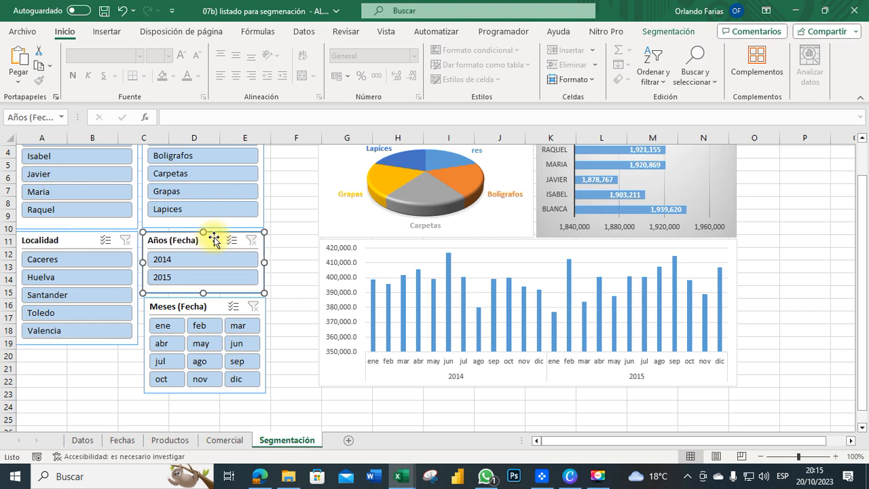
click(218, 310)
drag(219, 310, 219, 309)
click(296, 357)
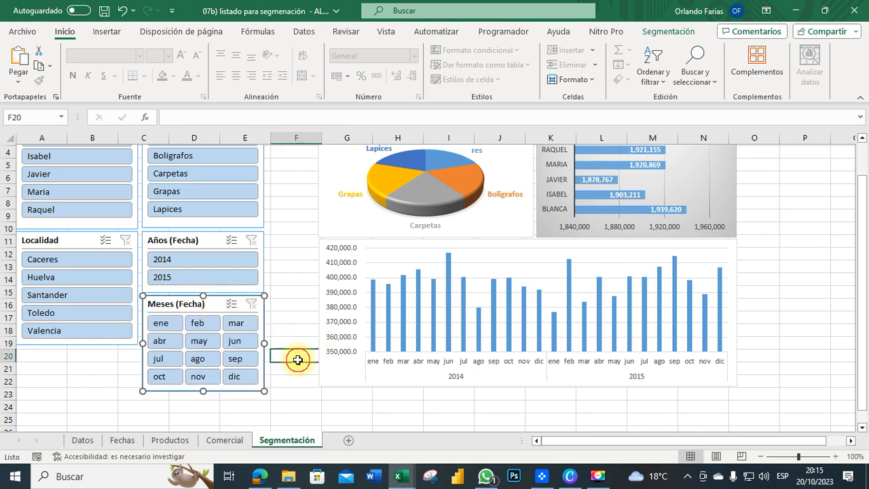
- Test the Años (Fecha) slicer by filtering the column chart to 2014 and switching the filter to 2015
scroll(819, 176, up, 1)
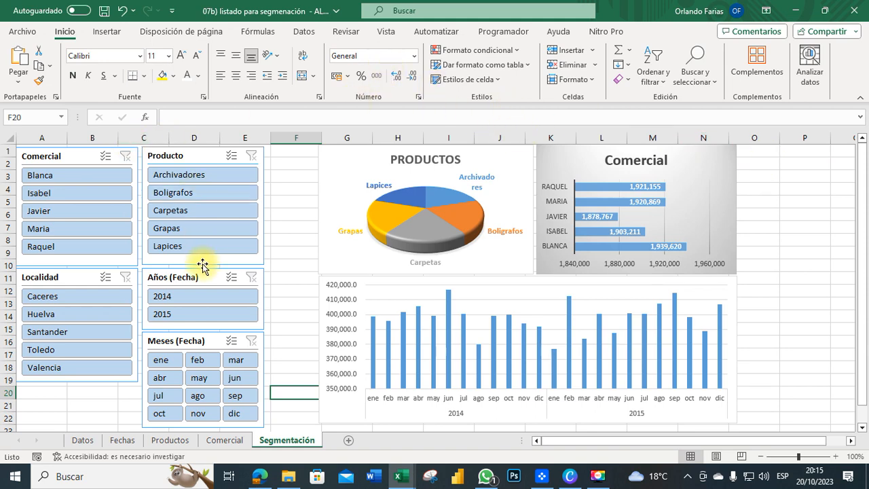
click(200, 297)
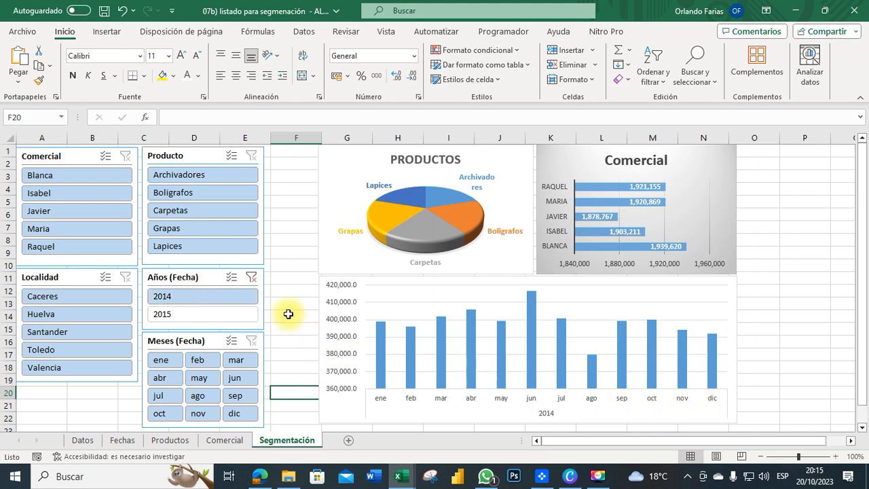
click(190, 314)
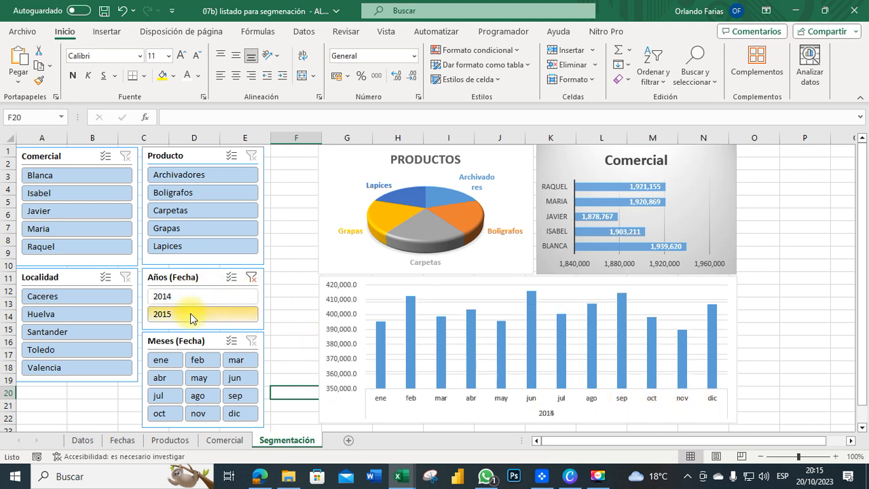
- Test the Localidad slicer by filtering the column chart to Caceres, Huelva and Santander one at a time, ending on Santander
click(61, 299)
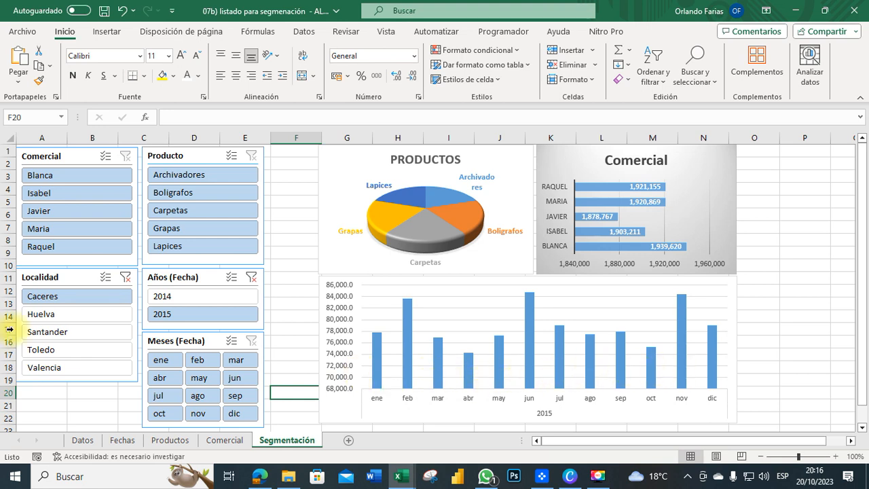
click(48, 315)
click(61, 333)
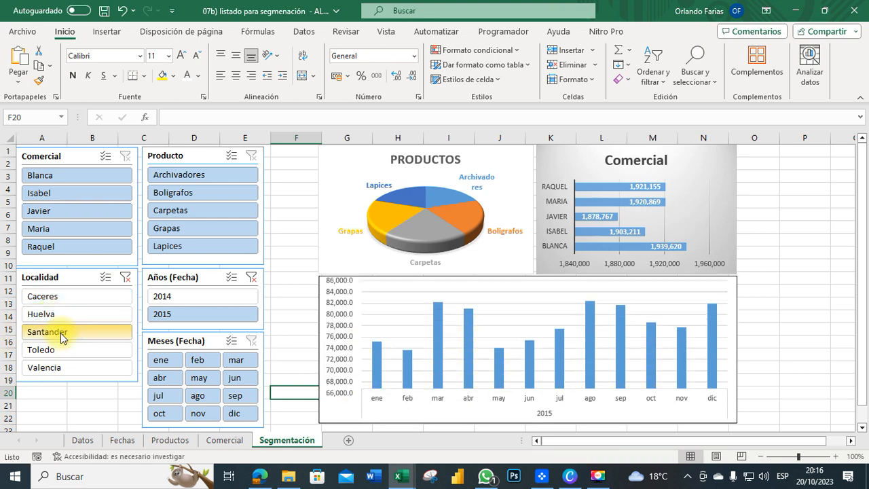
- Test the slicers by filtering the column chart to Toledo and switching the product filter from Boligrafos to Archivadores
click(59, 350)
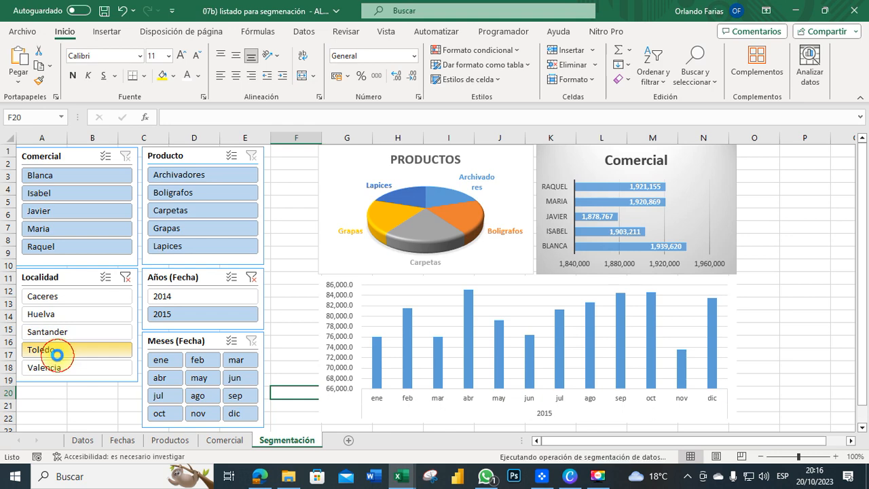
click(194, 194)
click(198, 171)
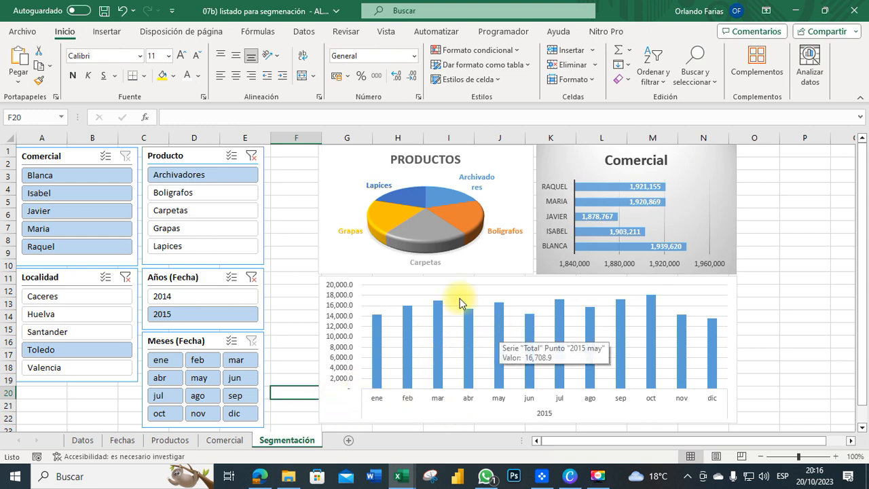
- Clear the filters on the Producto, Años (Fecha) and Localidad slicers
click(252, 157)
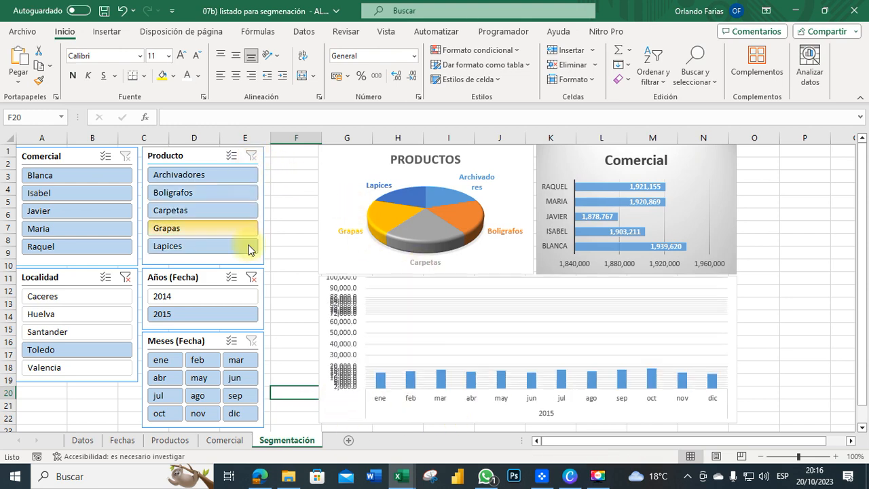
click(252, 277)
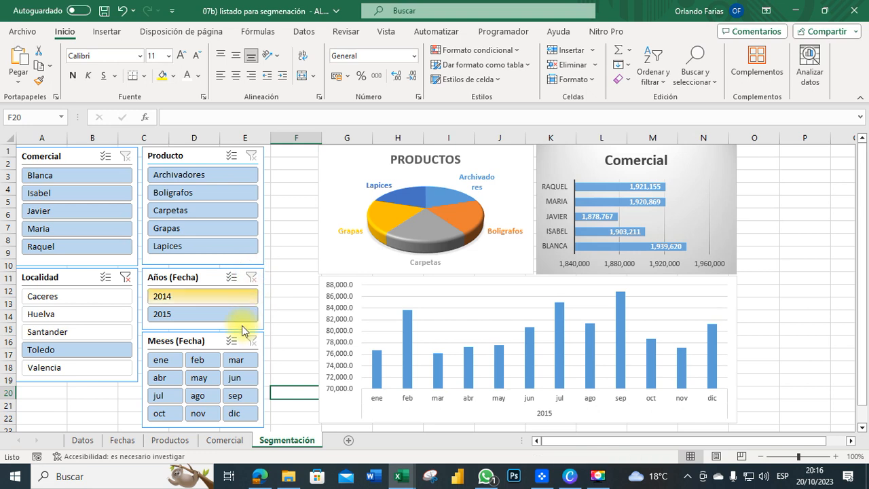
click(126, 277)
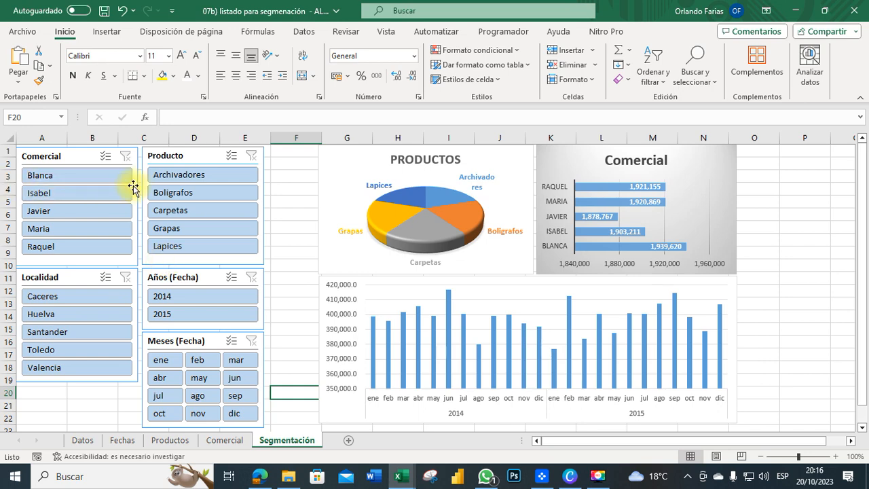
- Connect the Comercial slicer to TablaDinámica1 and TablaDinámica2 in its report connections, keeping TablaDinámica3
click(78, 159)
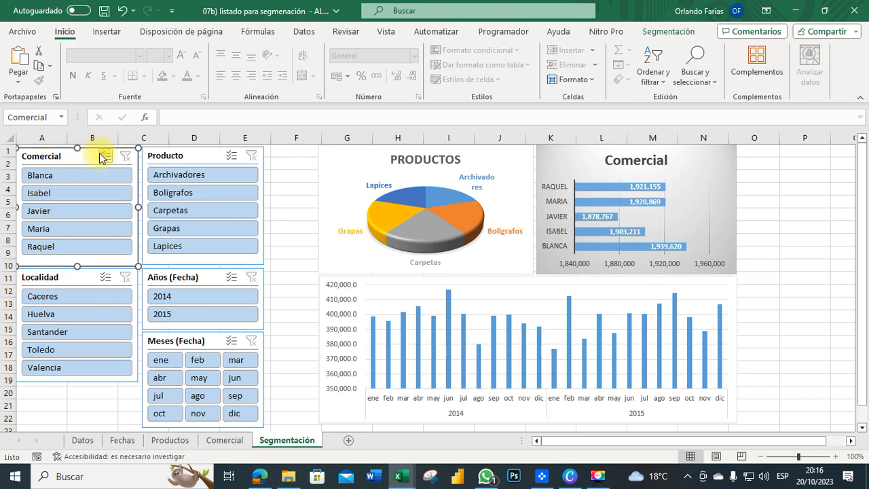
right_click(86, 161)
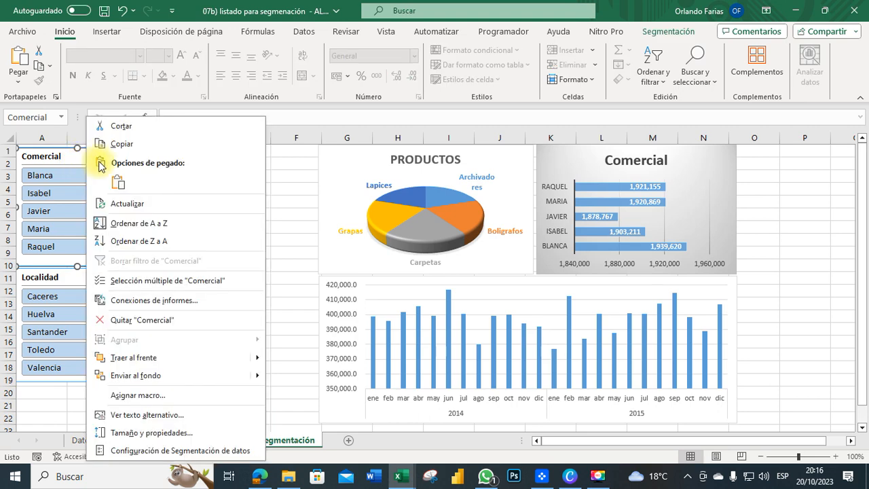
click(179, 303)
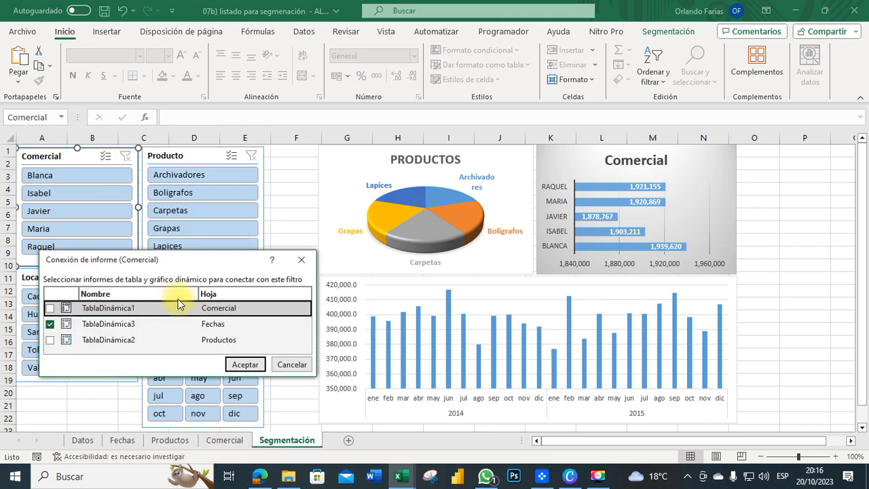
click(51, 309)
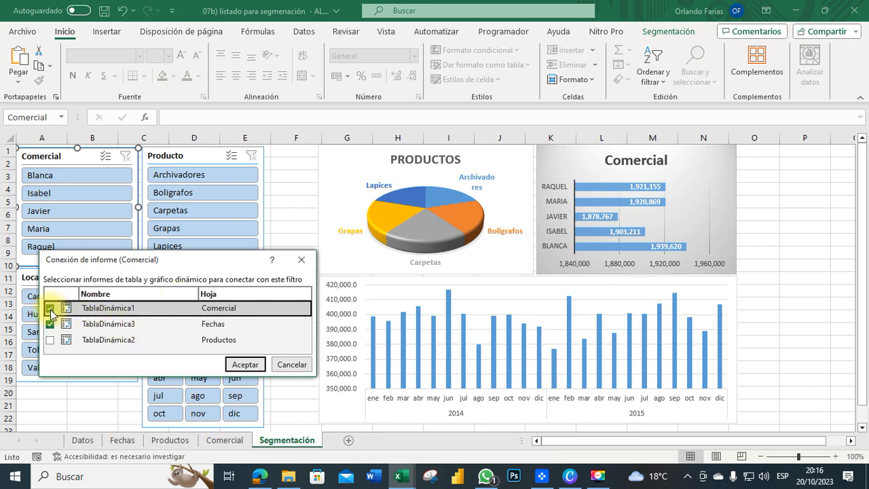
click(49, 340)
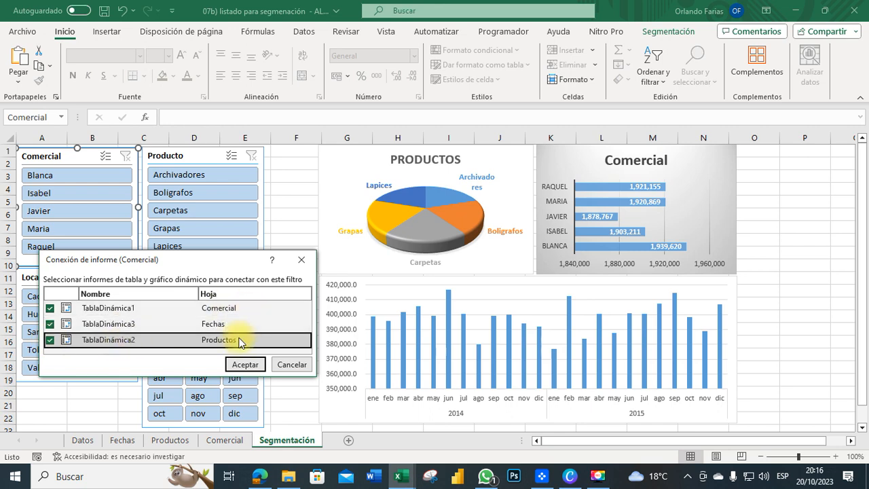
click(242, 364)
- Connect the Producto slicer to TablaDinámica1 and TablaDinámica2 as well as TablaDinámica3
click(203, 153)
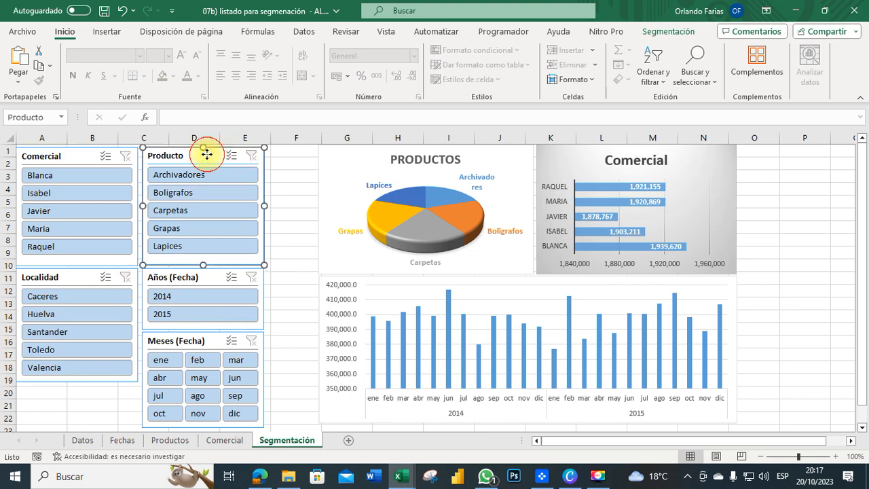
right_click(205, 157)
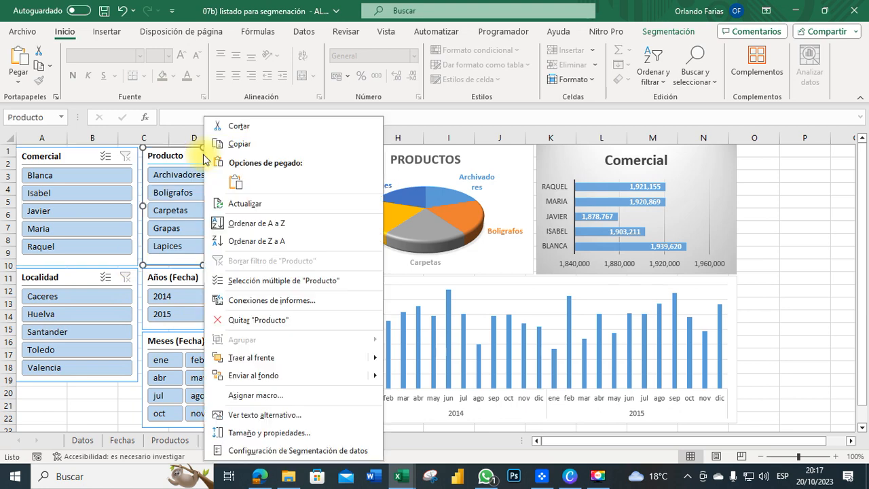
click(242, 303)
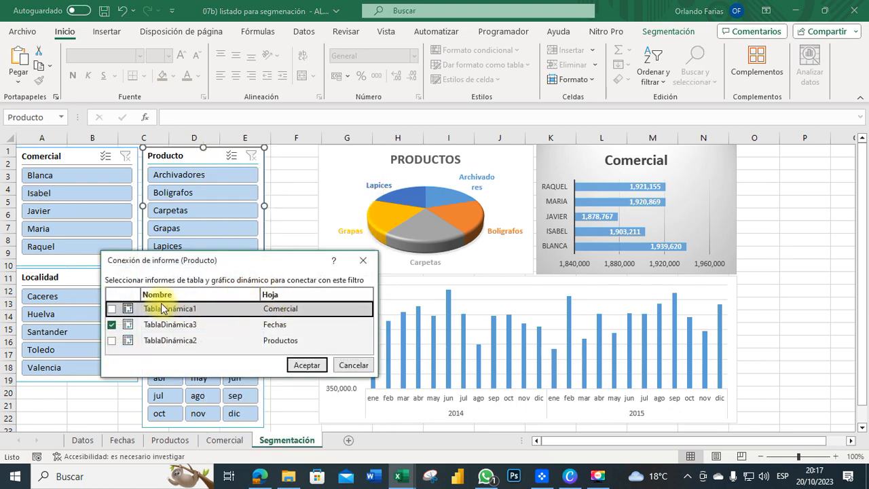
click(111, 310)
click(111, 340)
click(301, 365)
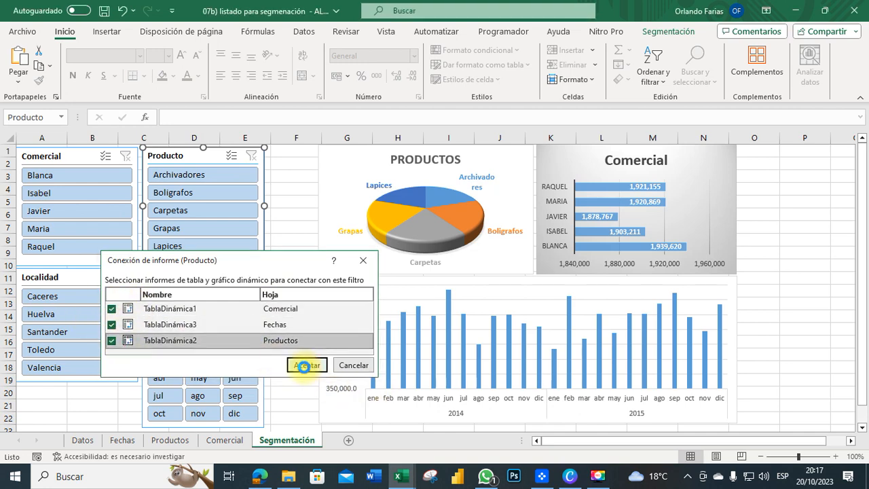
- Connect the Localidad slicer to the Comercial and Productos pivot tables in addition to the Fechas one
click(71, 277)
right_click(70, 277)
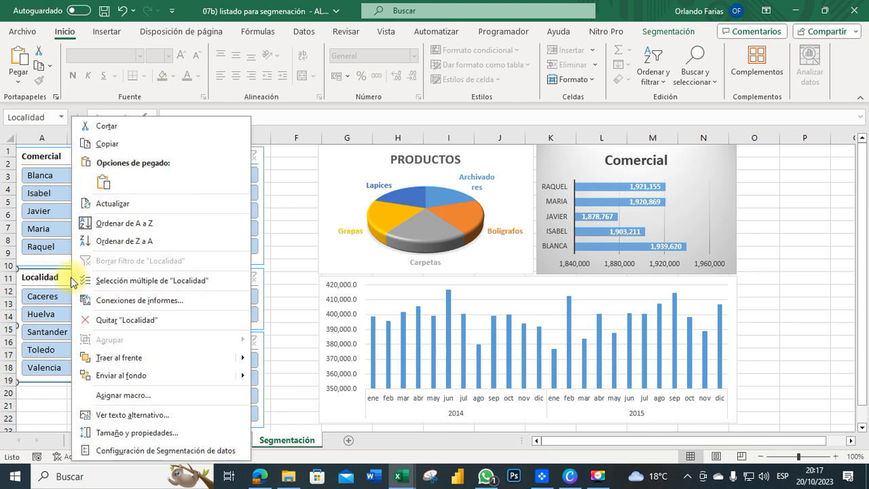
click(112, 301)
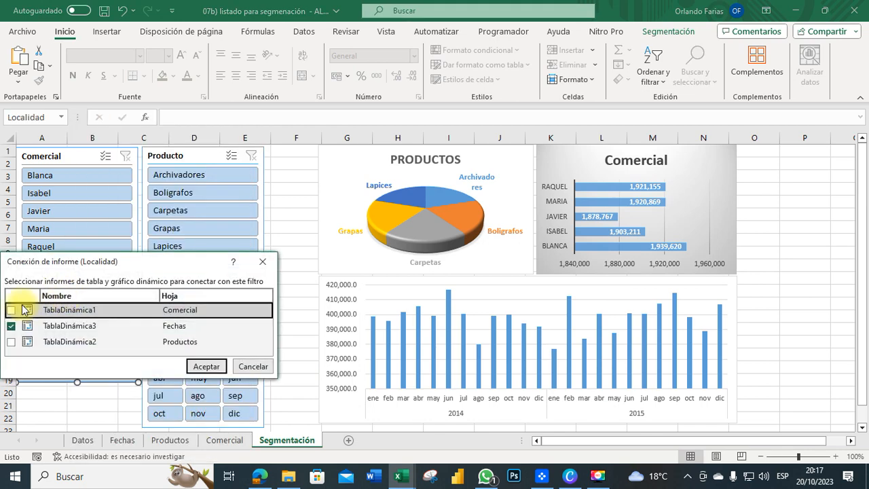
click(11, 345)
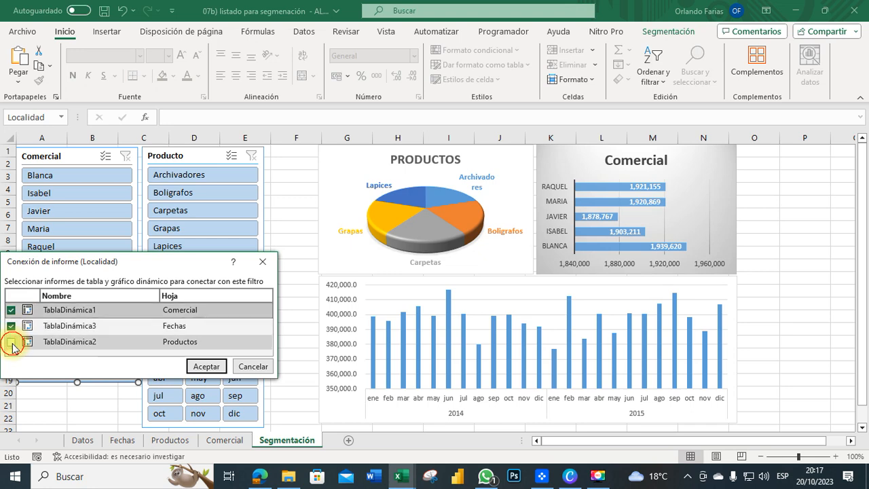
click(203, 365)
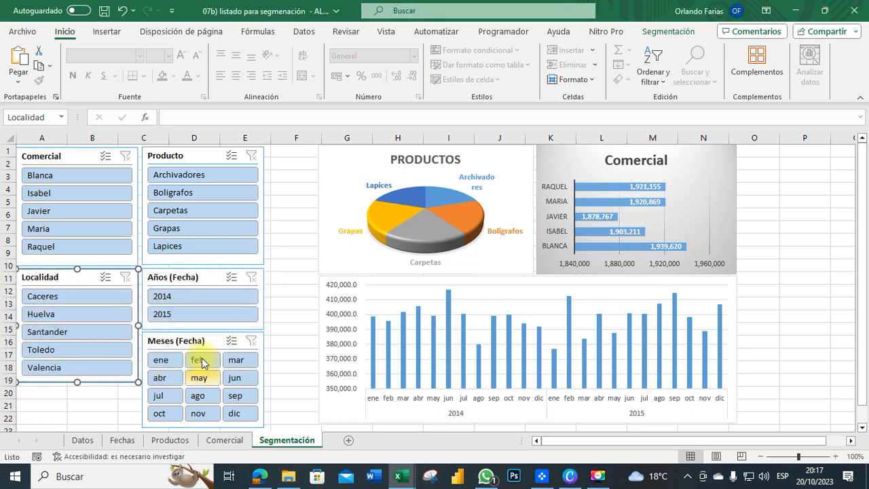
- Connect the Años (Fecha) slicer to TablaDinámica1 and TablaDinámica2, keeping its TablaDinámica3 connection
click(206, 283)
right_click(207, 283)
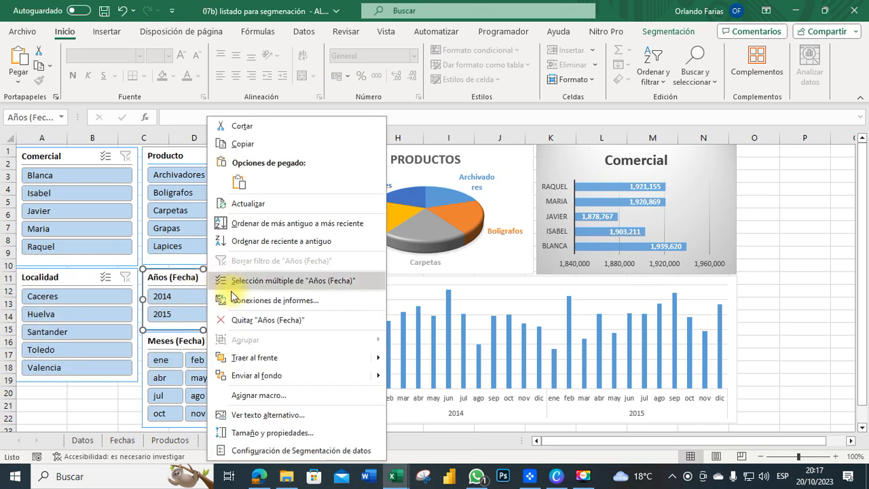
click(245, 302)
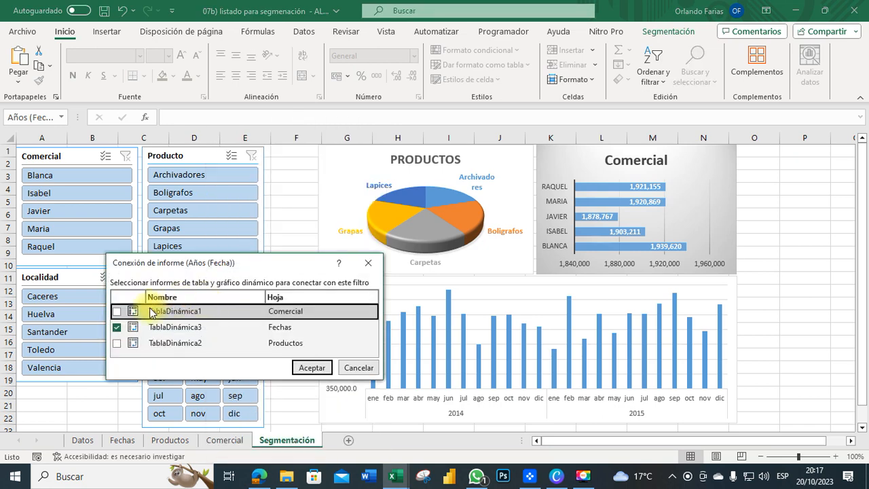
click(116, 311)
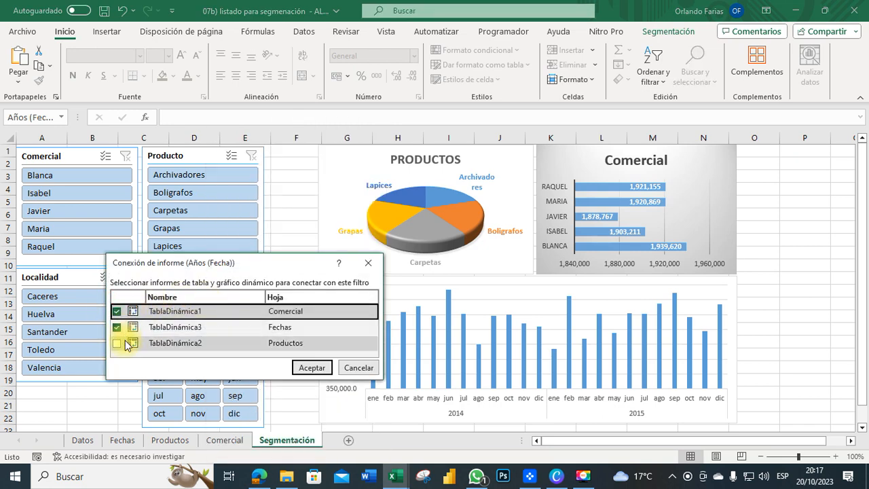
click(116, 343)
click(311, 367)
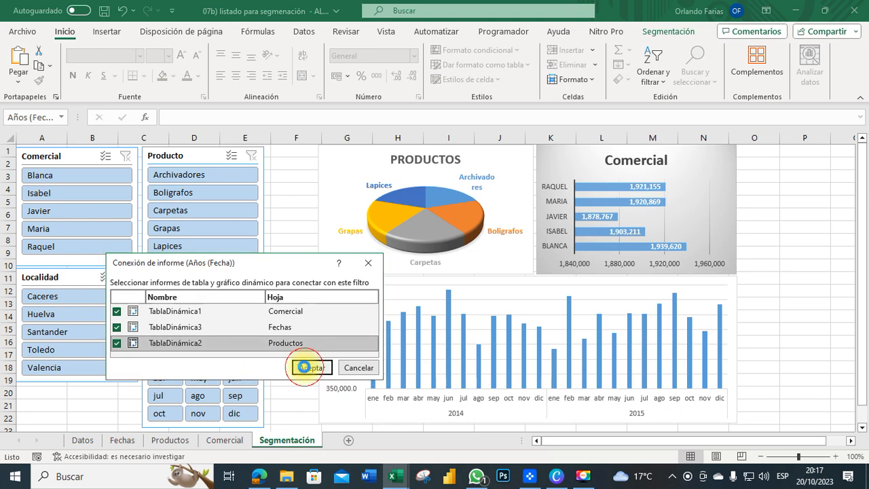
- Connect the Meses (Fecha) slicer to all three pivot tables by adding TablaDinámica1 and TablaDinámica2, and deselect the slicer
click(167, 337)
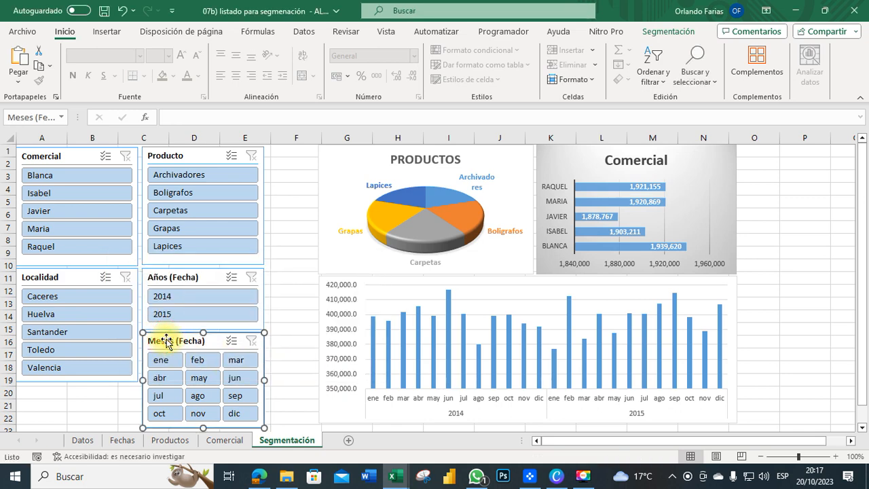
right_click(166, 340)
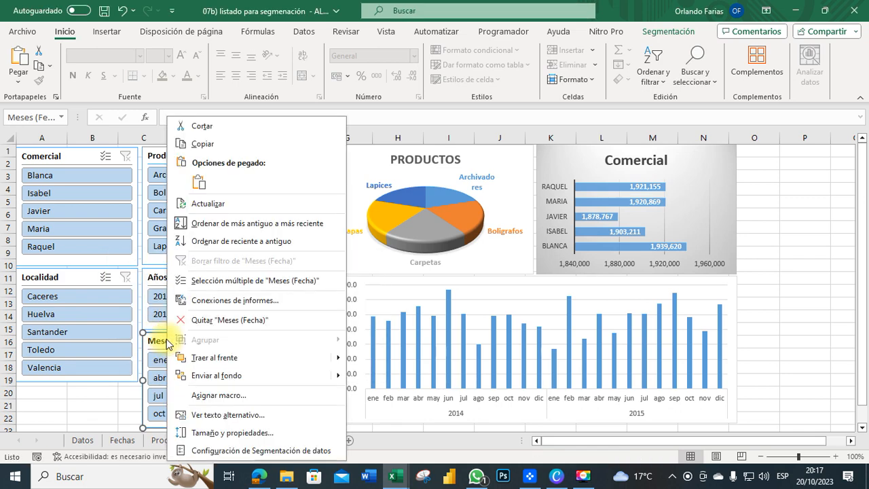
click(239, 303)
click(110, 314)
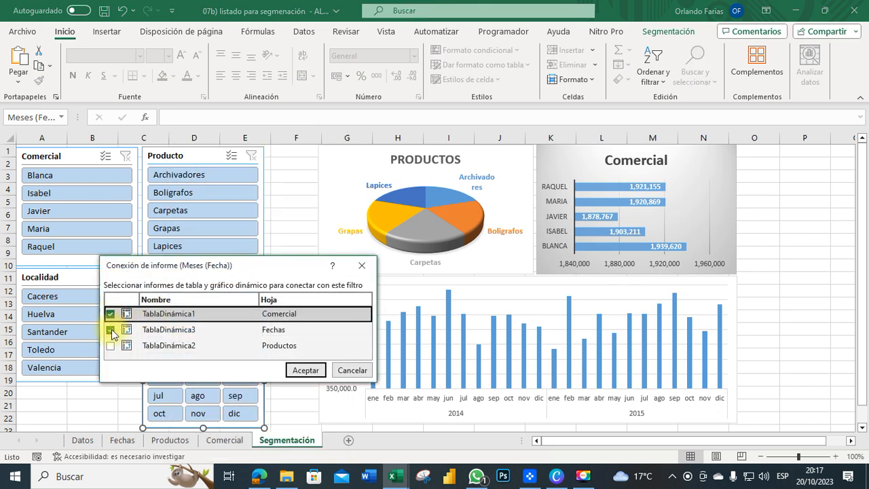
click(110, 346)
click(305, 371)
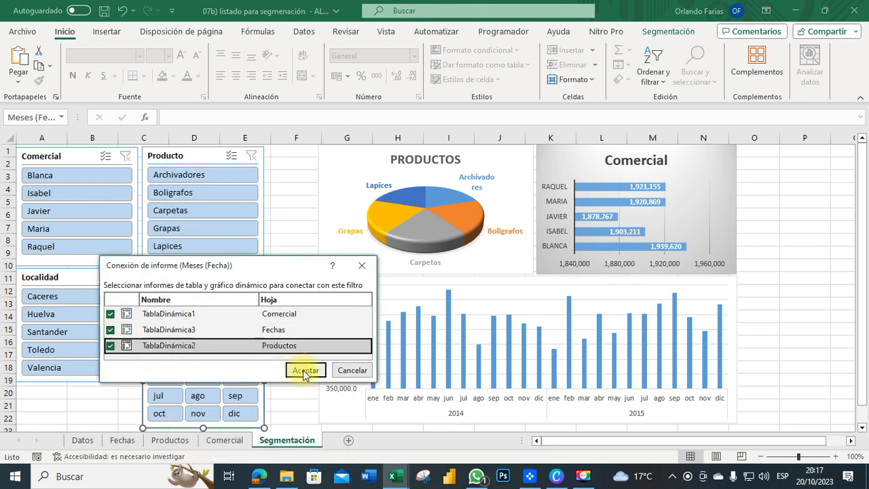
click(286, 252)
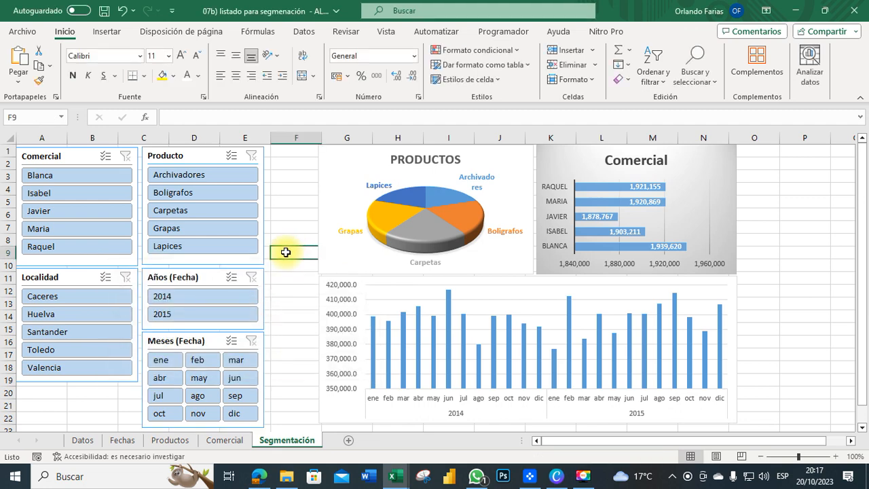
- Test the linked charts by filtering to 2014, switching to 2015, and filtering products to Grapas, Carpetas, and both combined
click(218, 303)
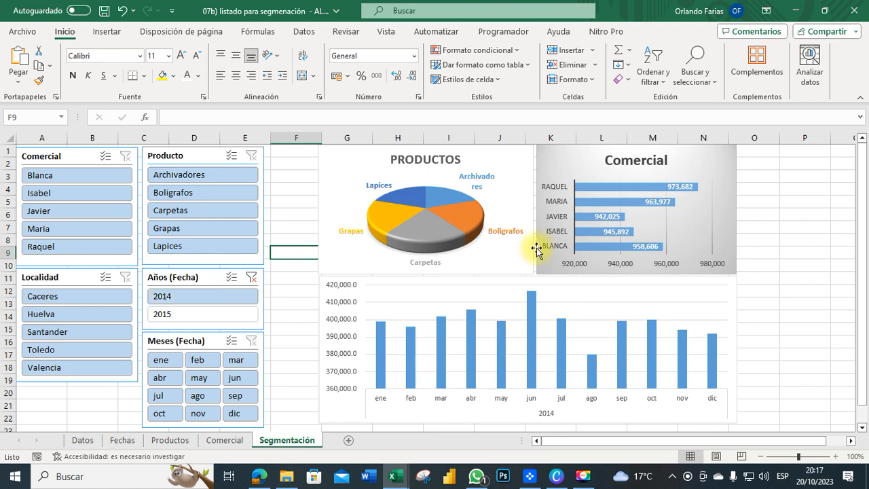
click(180, 316)
click(195, 226)
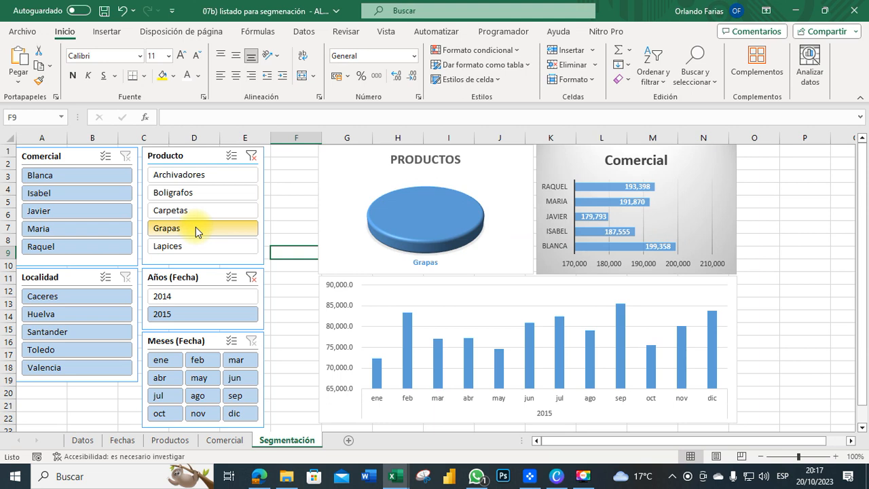
click(196, 214)
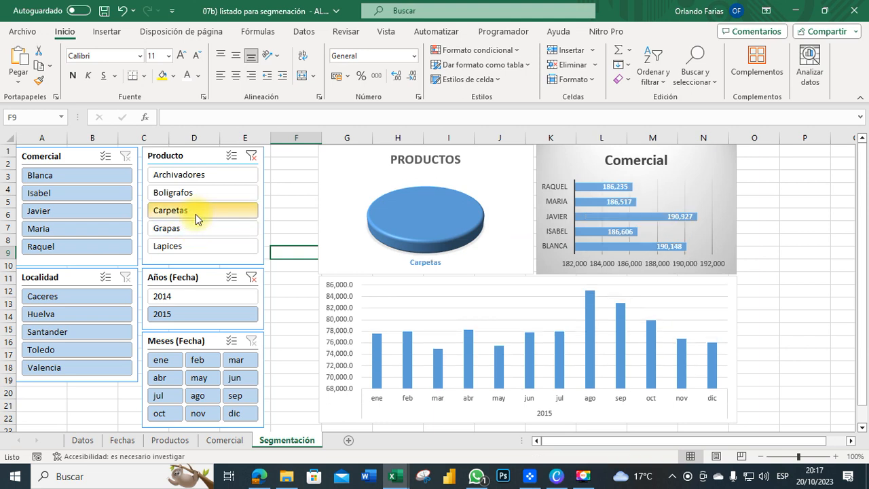
ctrl+click(195, 229)
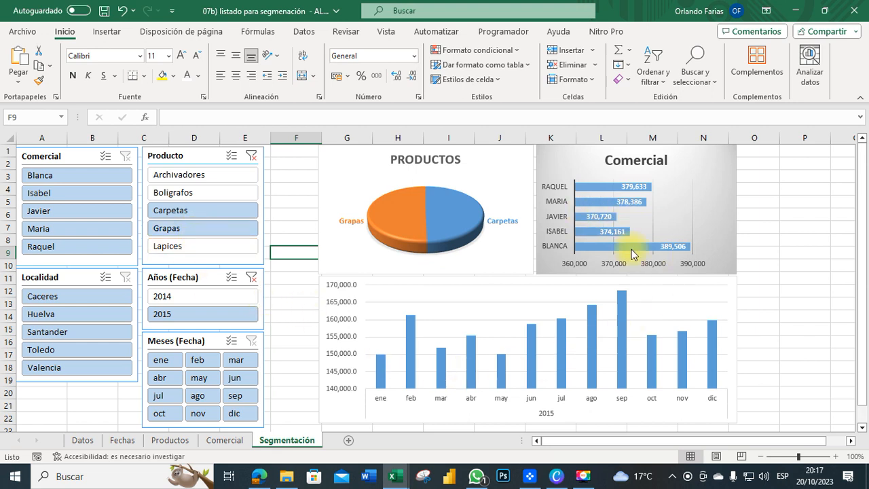
- Test the Comercial slicer on all three charts by filtering through the first four sales reps, ending on the fourth alone
click(57, 178)
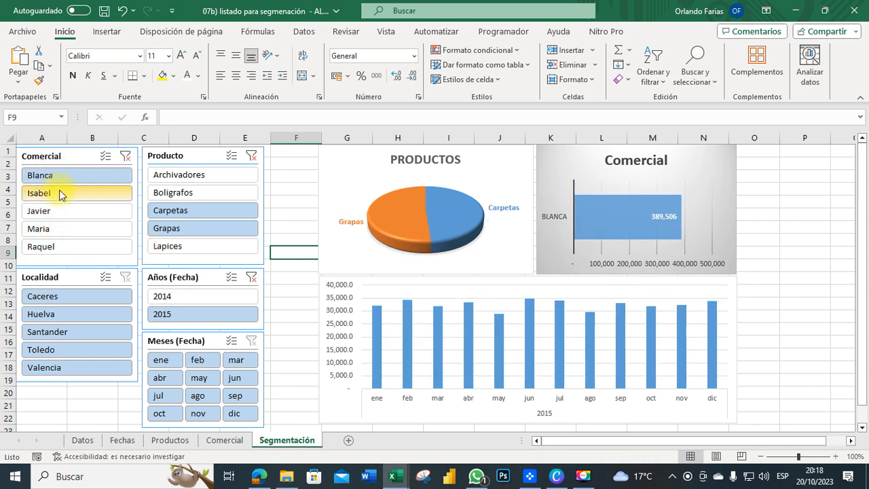
ctrl+click(59, 189)
click(61, 209)
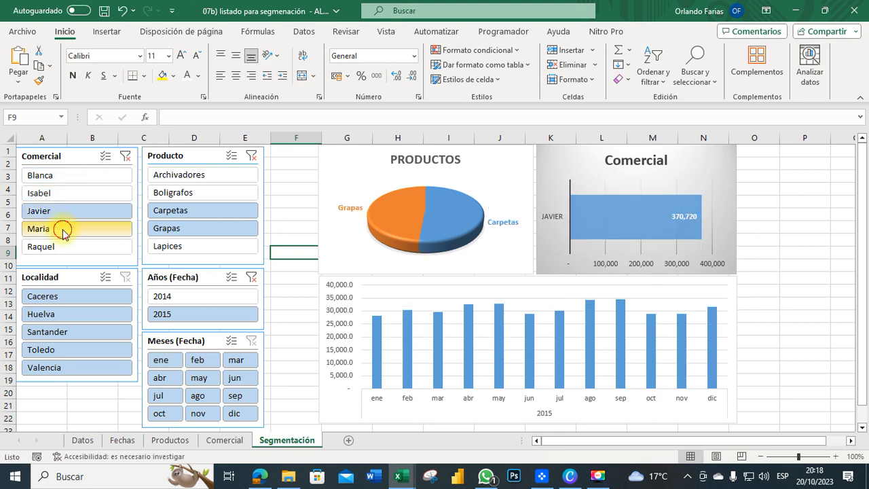
click(63, 231)
- Switch the Producto slicer to Lapices and to Boligrafos to test the combined filters, and deselect the slicer
click(183, 241)
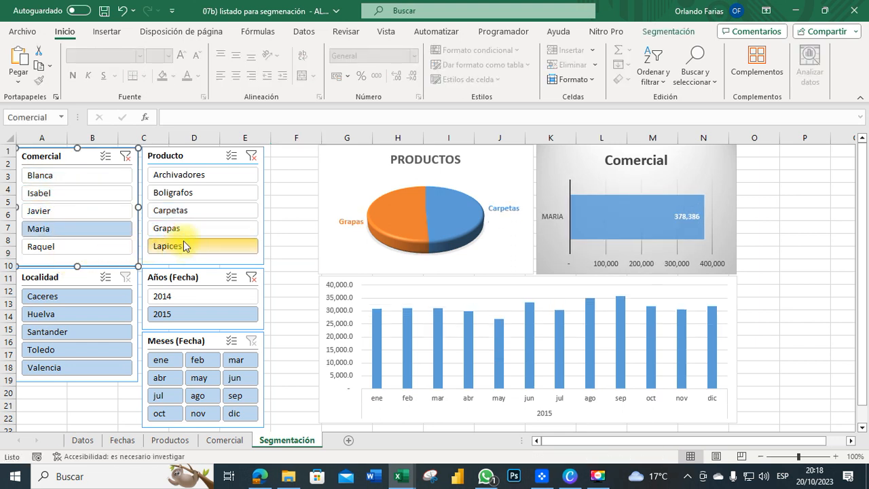
click(186, 195)
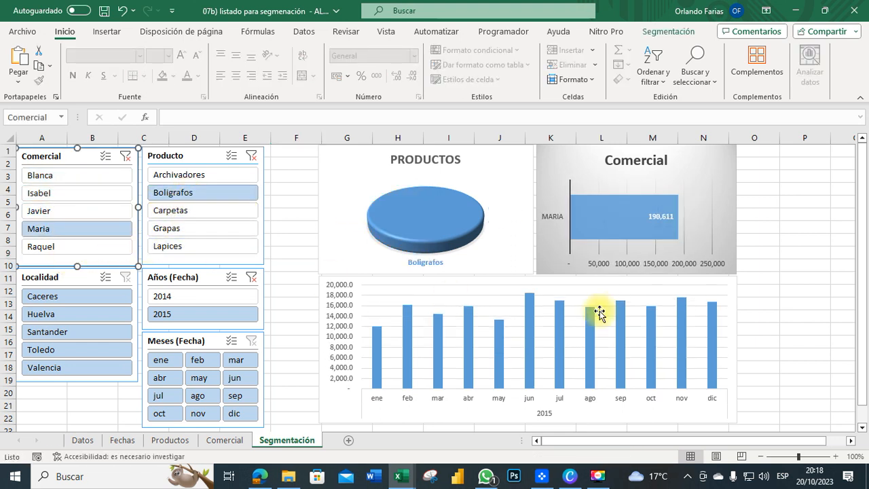
click(769, 266)
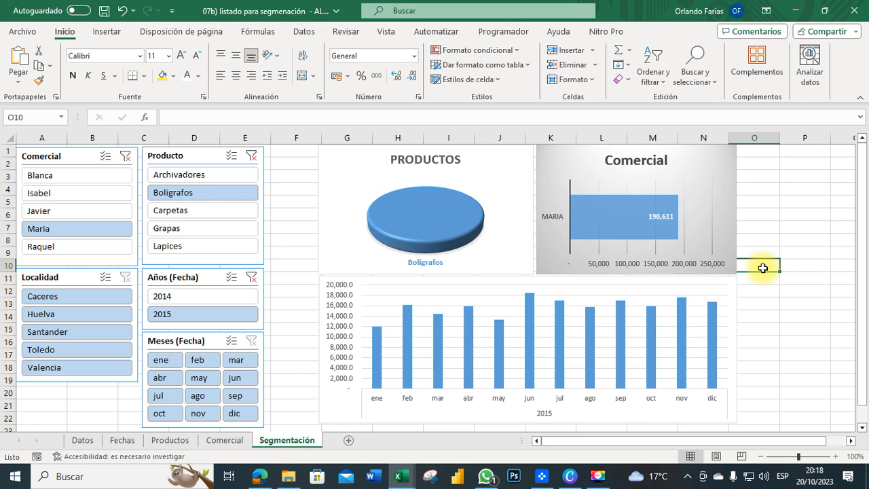
- Clear the Producto, Comercial and Años (Fecha) filters so all three charts show the full sales data
click(258, 160)
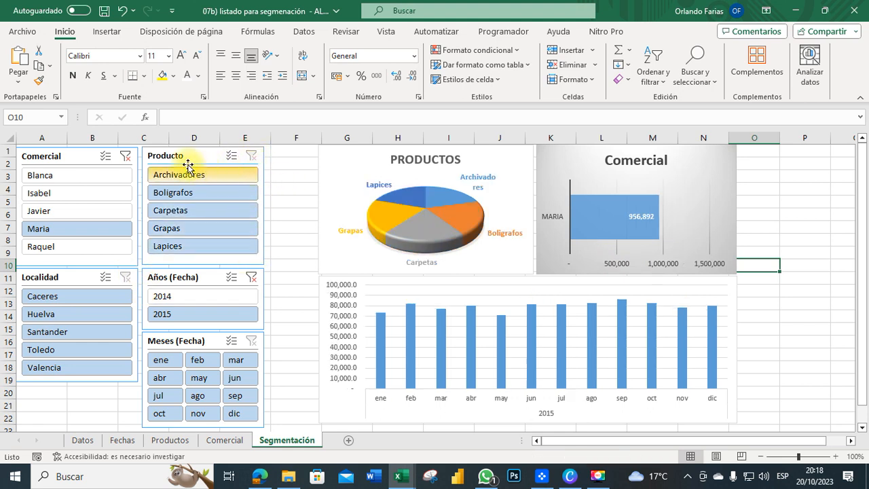
click(131, 160)
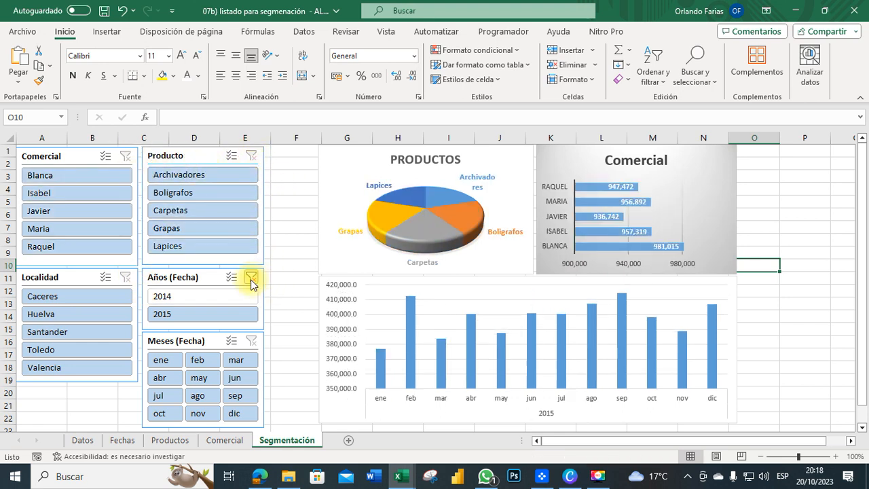
click(253, 279)
click(289, 235)
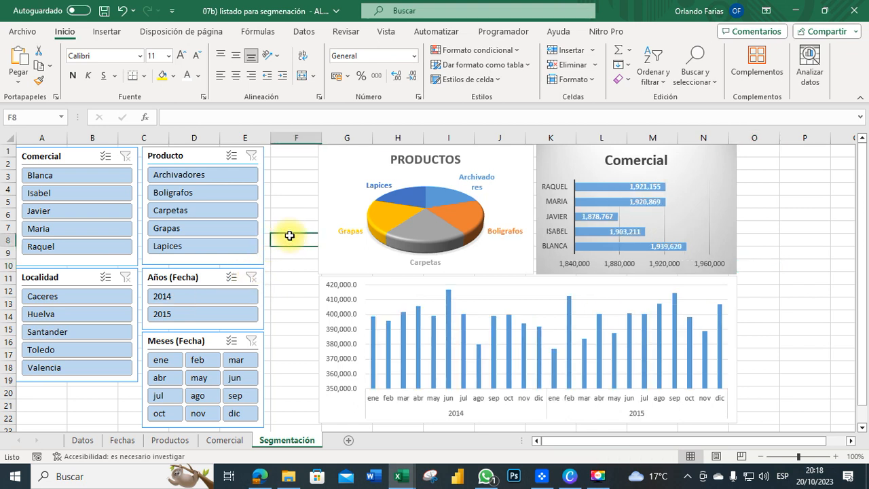